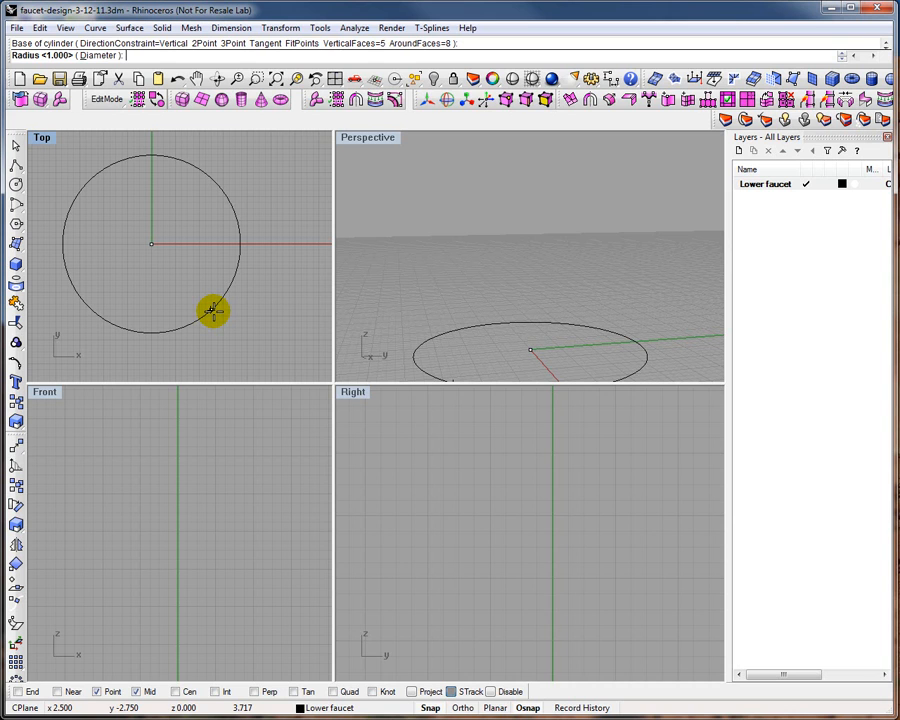
- Create a vertical T-Splines cylinder at the origin with radius 1.5 and height 4.25
type(".5")
key("Return")
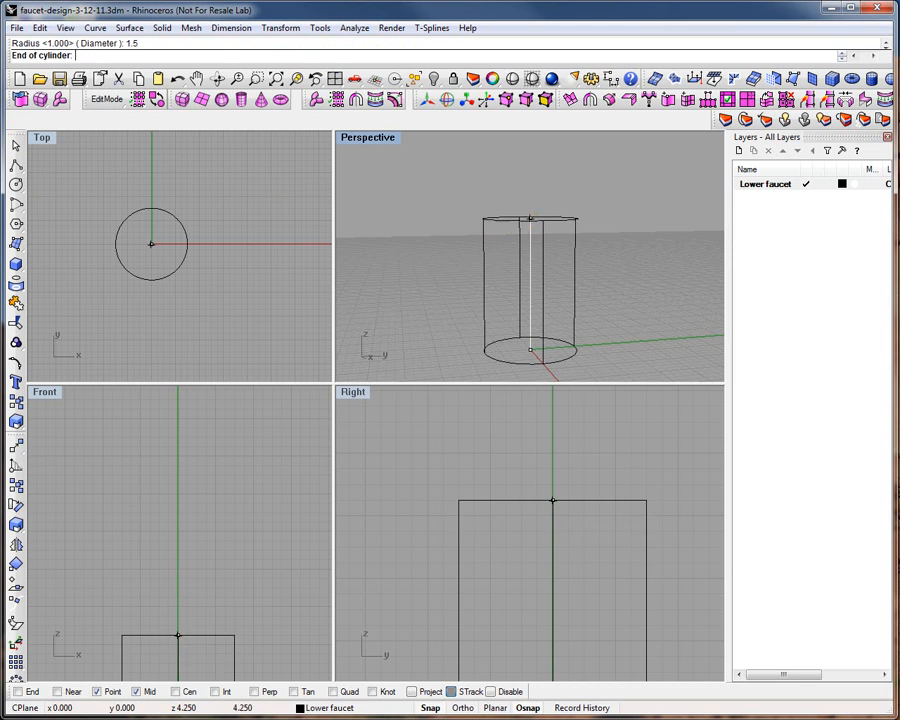
left_click(553, 500)
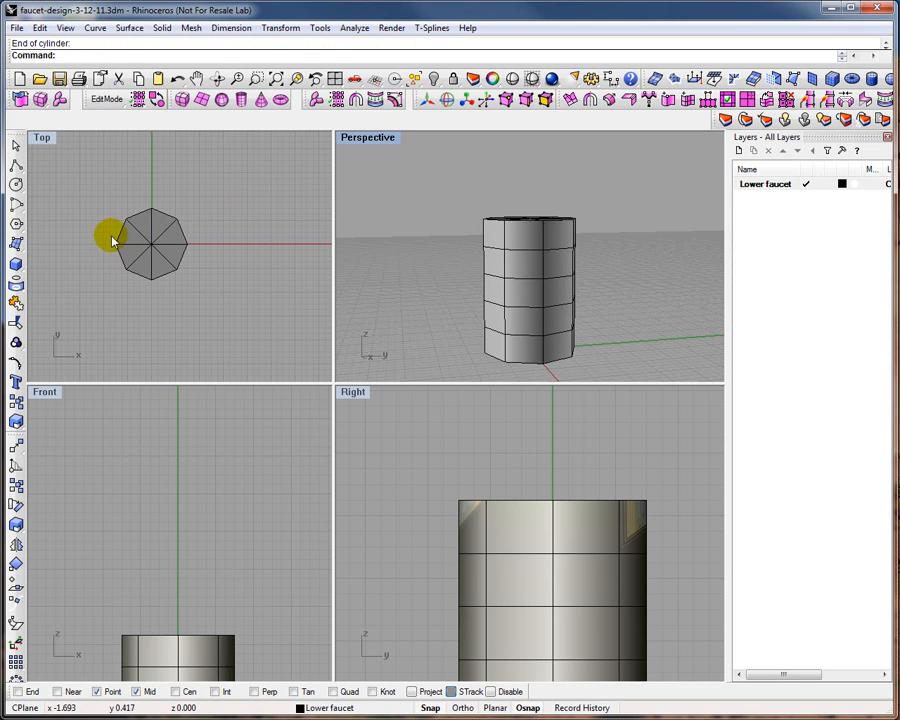
- Rotate the cylinder about its centre in the top view so its flat sides align with the axes instead of its corners
scroll(114, 240, "down", 1)
scroll(120, 246, "up", 3)
left_click_drag(92, 172, 274, 340)
left_click(17, 505)
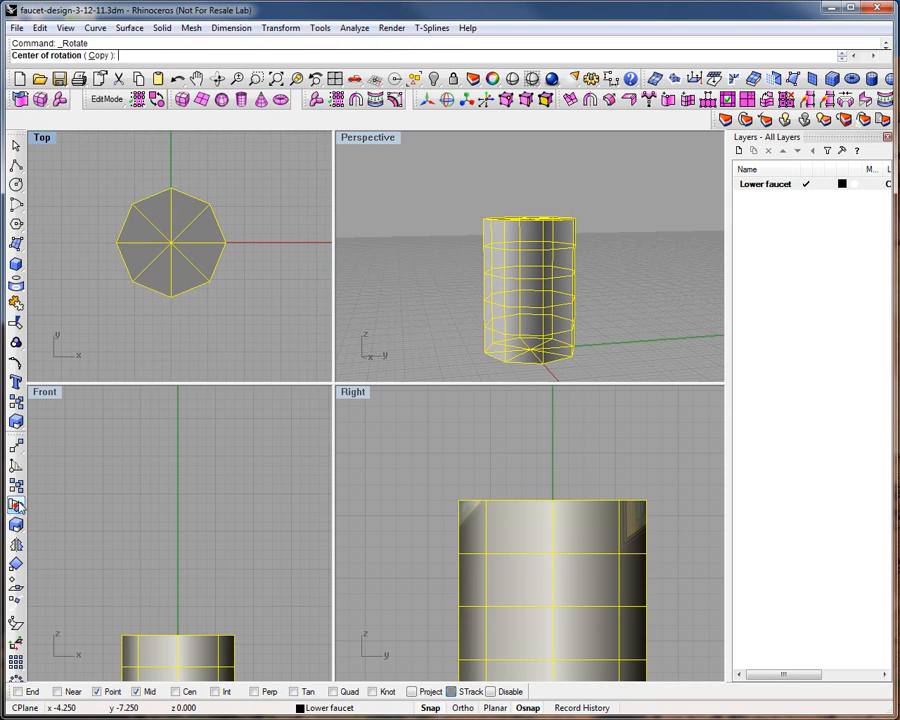
left_click(172, 241)
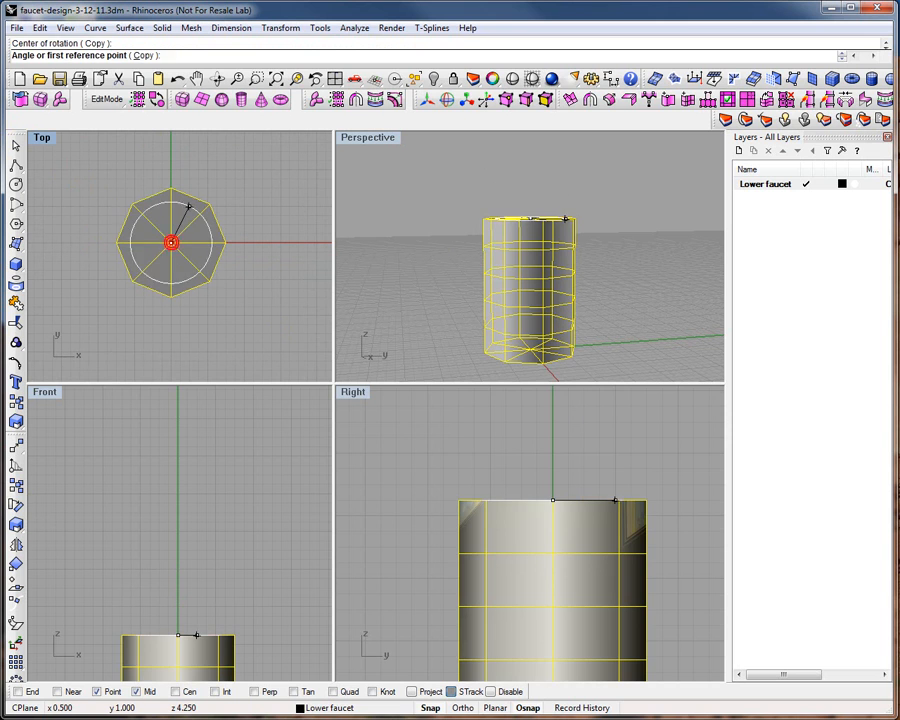
left_click(172, 188)
left_click(173, 182)
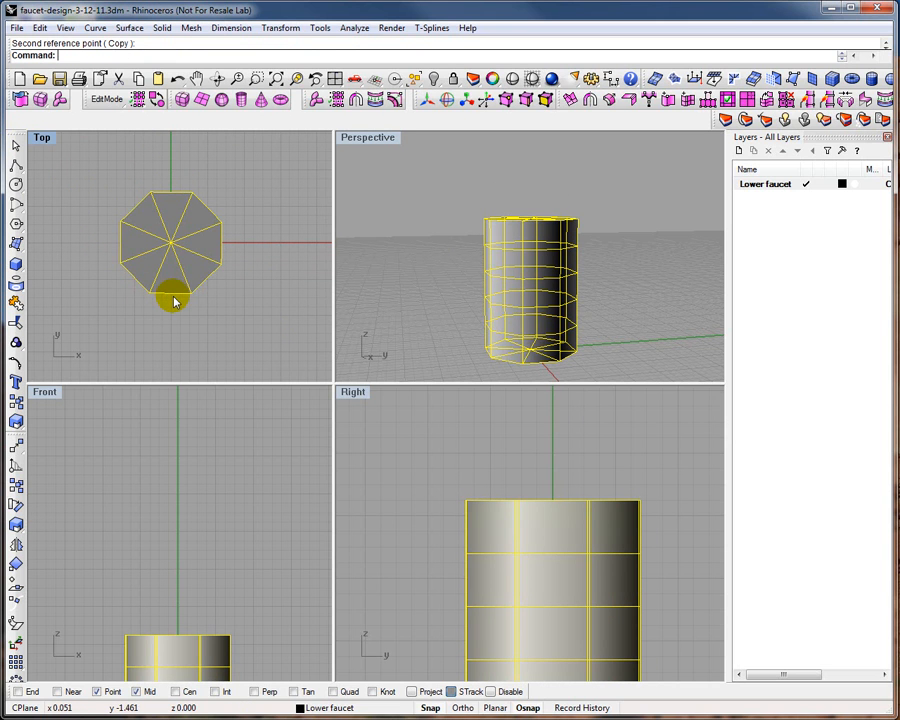
left_click(251, 267)
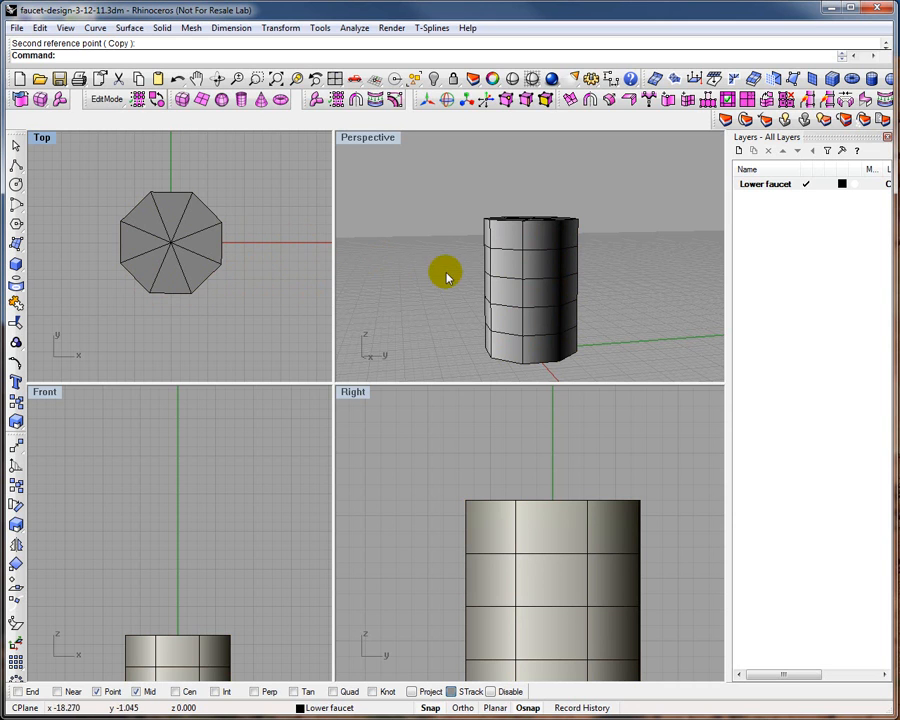
- Convert the cylinder to a T-Splines surface and toggle it to smooth mode
mouse_move(414, 262)
right_mouse_down()
mouse_move(476, 295)
mouse_move(420, 244)
mouse_move(429, 253)
right_mouse_up()
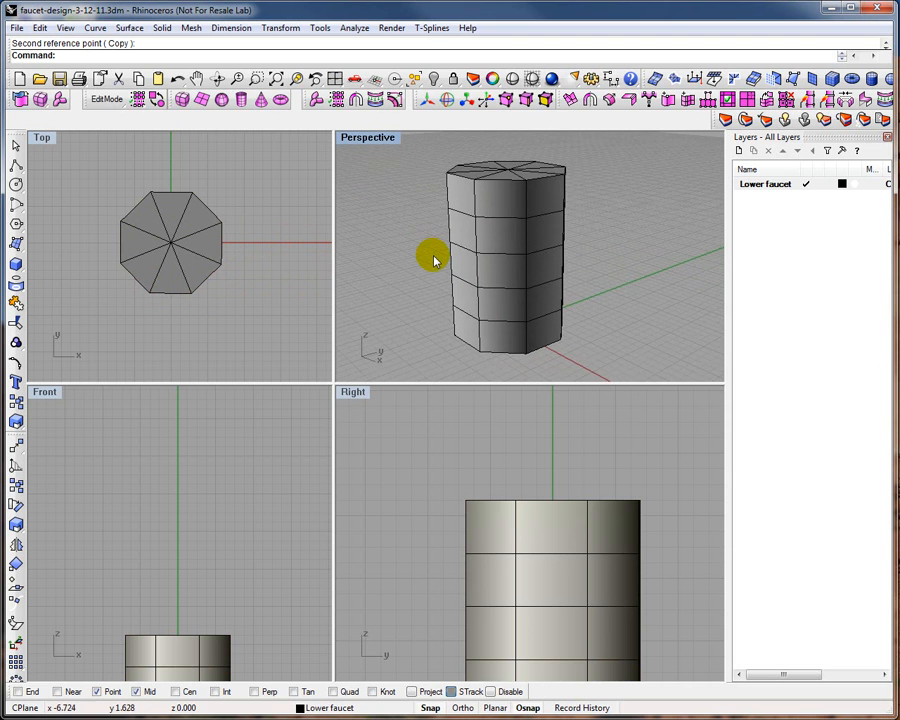
left_click(476, 233)
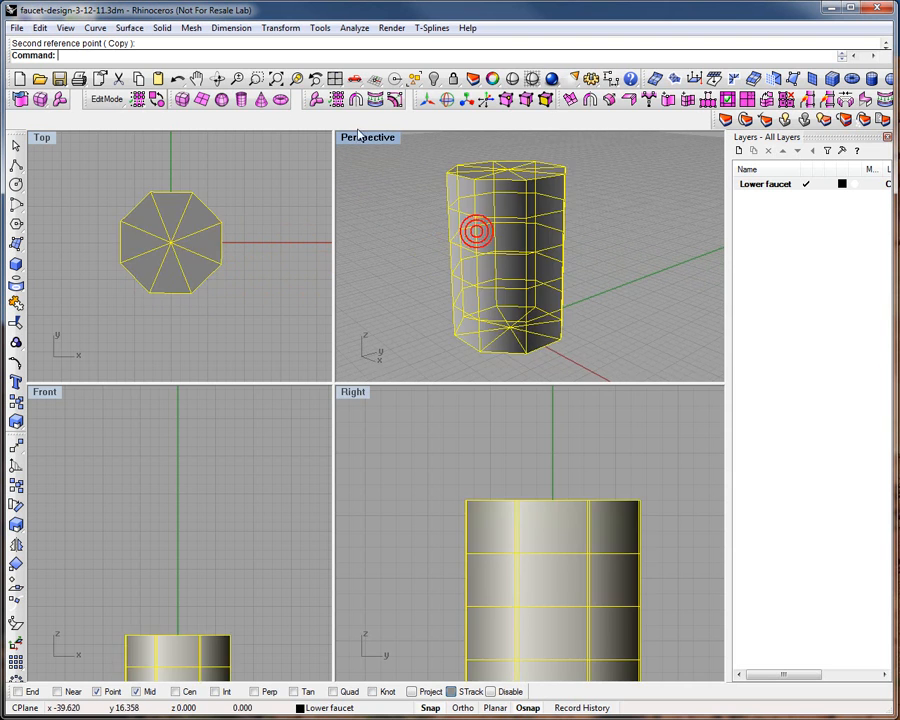
left_click(20, 99)
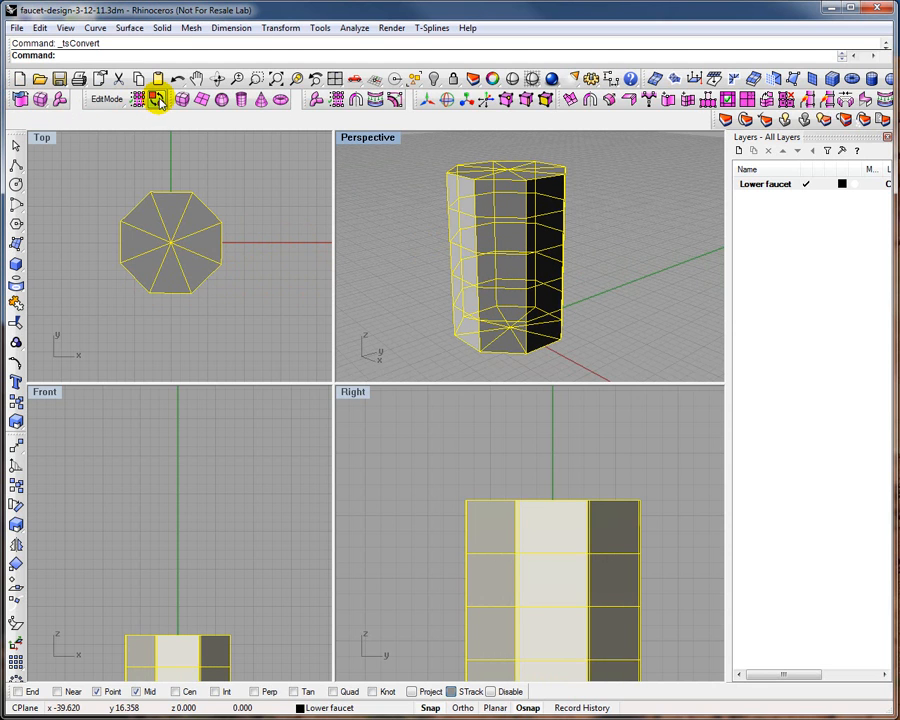
left_click(435, 233)
mouse_move(425, 242)
right_mouse_down()
mouse_move(454, 297)
mouse_move(428, 278)
mouse_move(424, 223)
mouse_move(410, 275)
mouse_move(406, 193)
mouse_move(402, 283)
mouse_move(429, 207)
mouse_move(418, 240)
right_mouse_up()
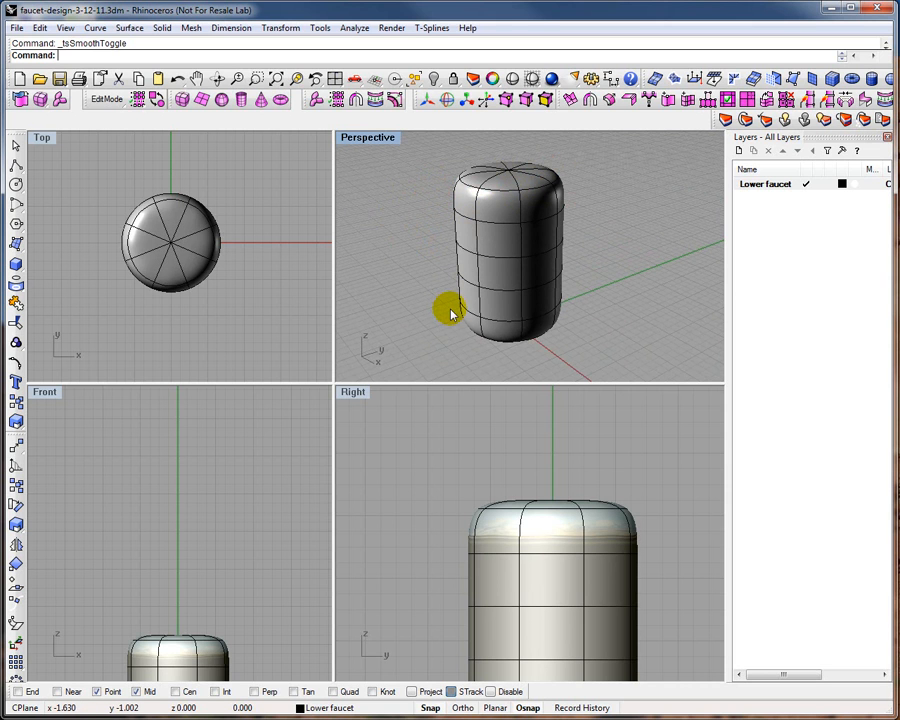
- Crease the circular edge loops around the top and bottom caps of the cylinder
right_click_drag(424, 225, 450, 241)
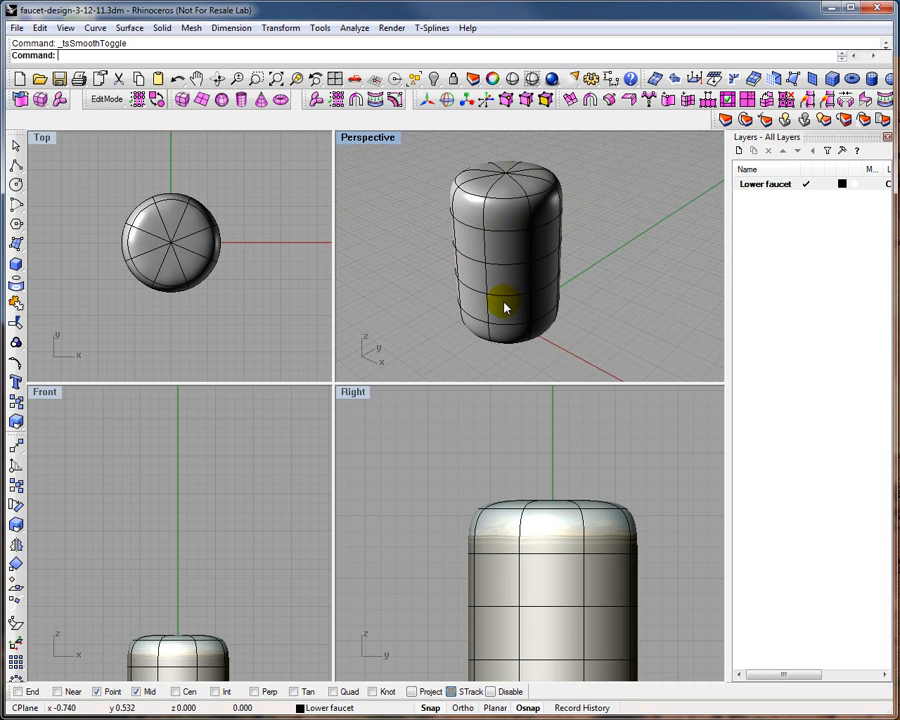
mouse_move(486, 230)
right_mouse_down()
mouse_move(494, 267)
mouse_move(492, 225)
mouse_move(482, 237)
right_mouse_up()
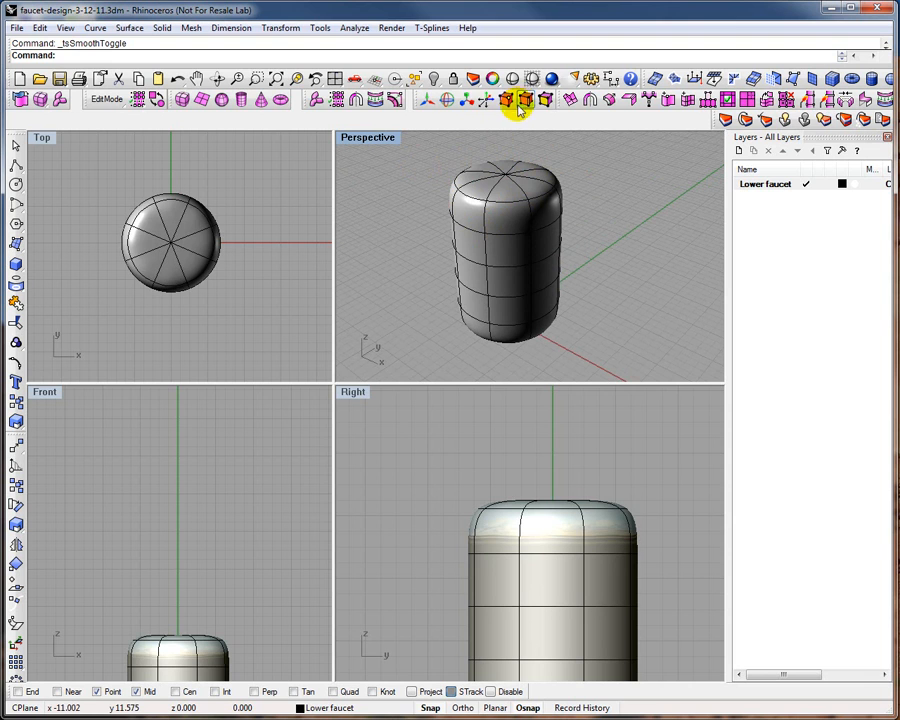
left_click(526, 103)
left_click(518, 201)
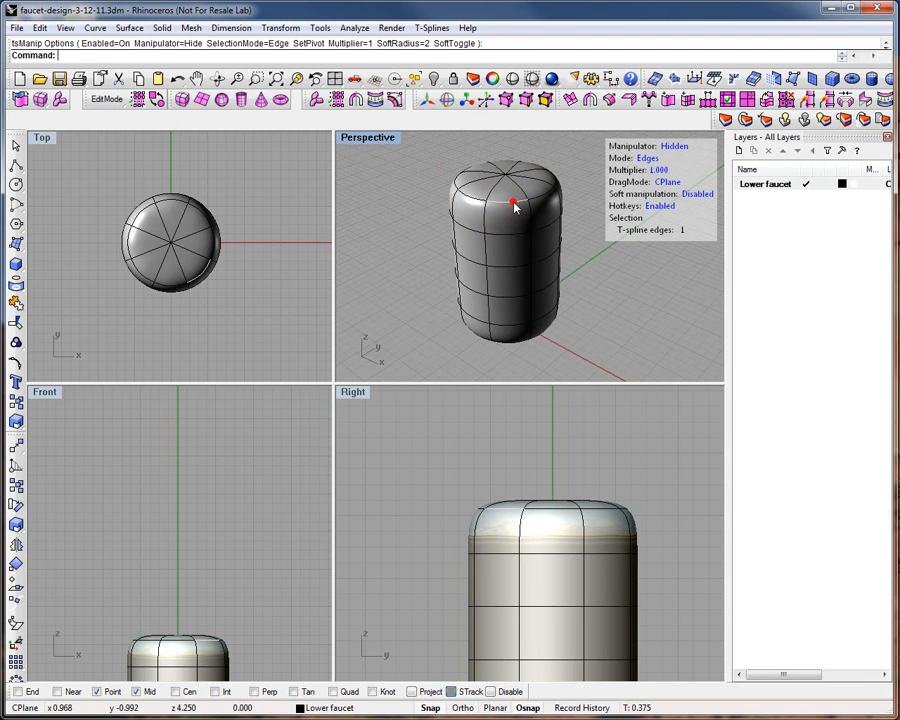
double_click(538, 200)
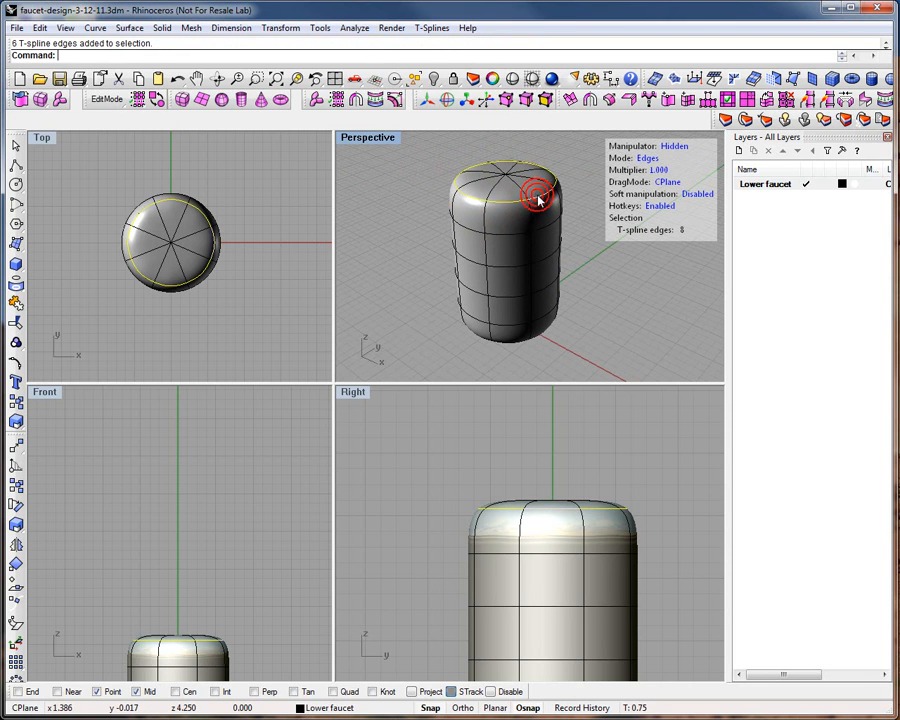
right_click_drag(526, 332, 526, 238)
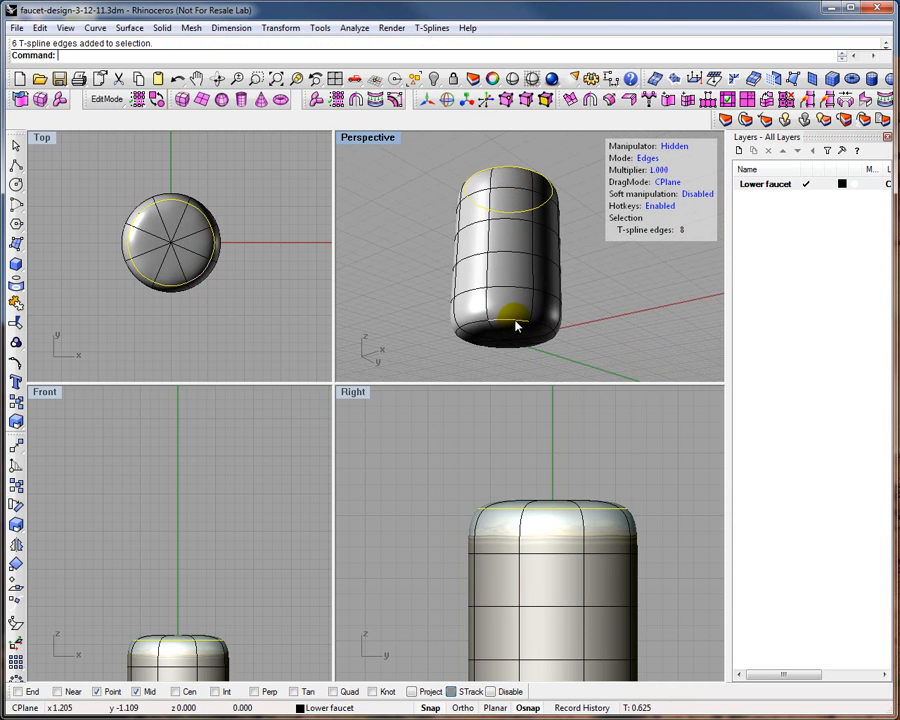
right_click_drag(516, 325, 532, 354)
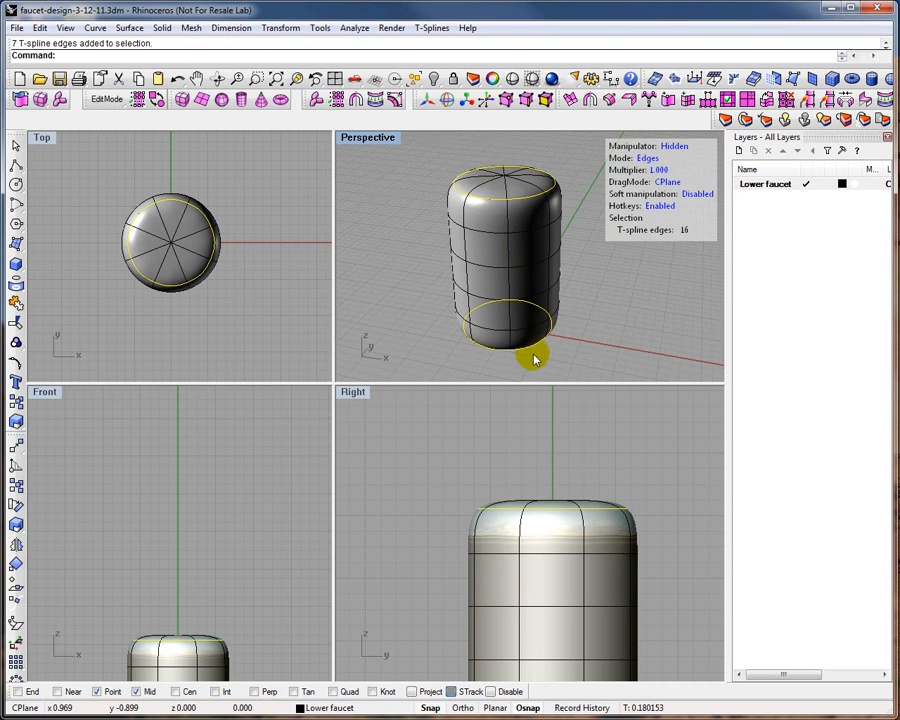
left_click(628, 98)
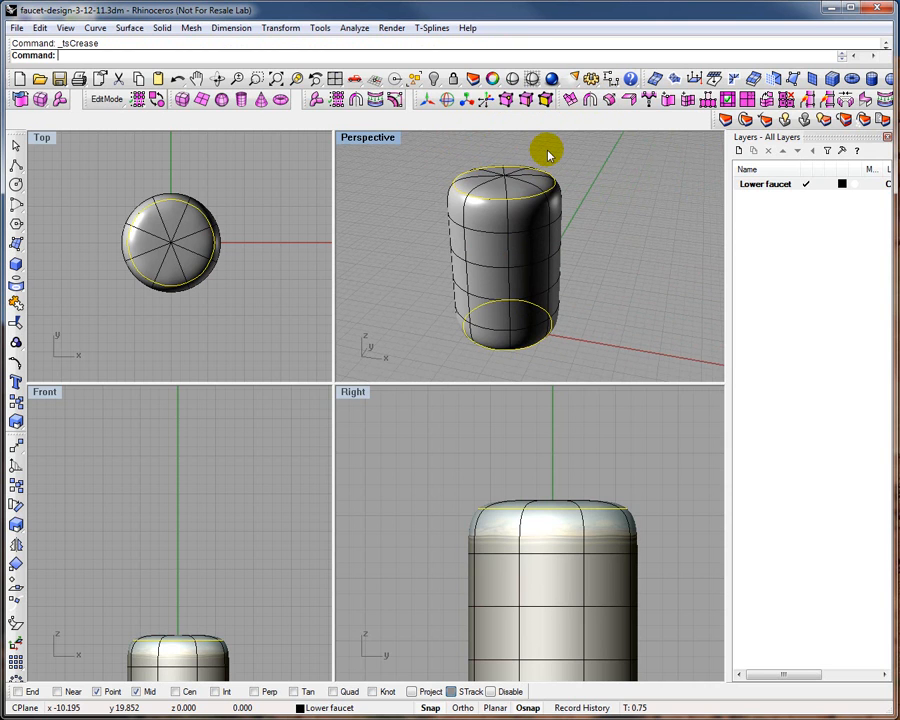
key("Return")
left_click(382, 192)
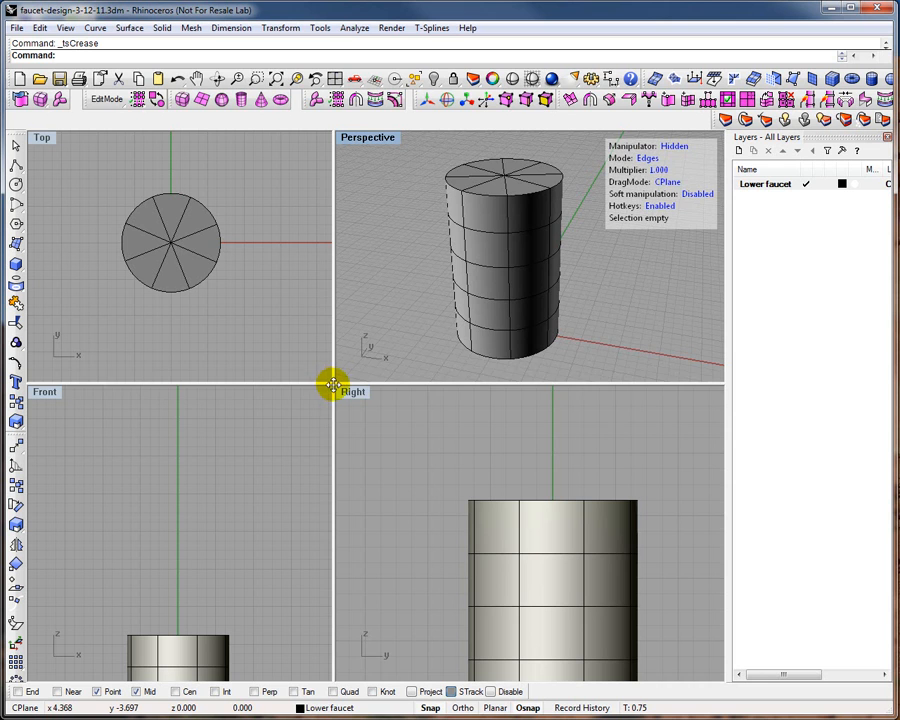
- Translate the middle-row front face of the cylinder far outward to form a spout, and raise it slightly
left_click_drag(333, 384, 329, 352)
scroll(412, 450, "down", 7)
right_click_drag(386, 460, 450, 415, "ctrl")
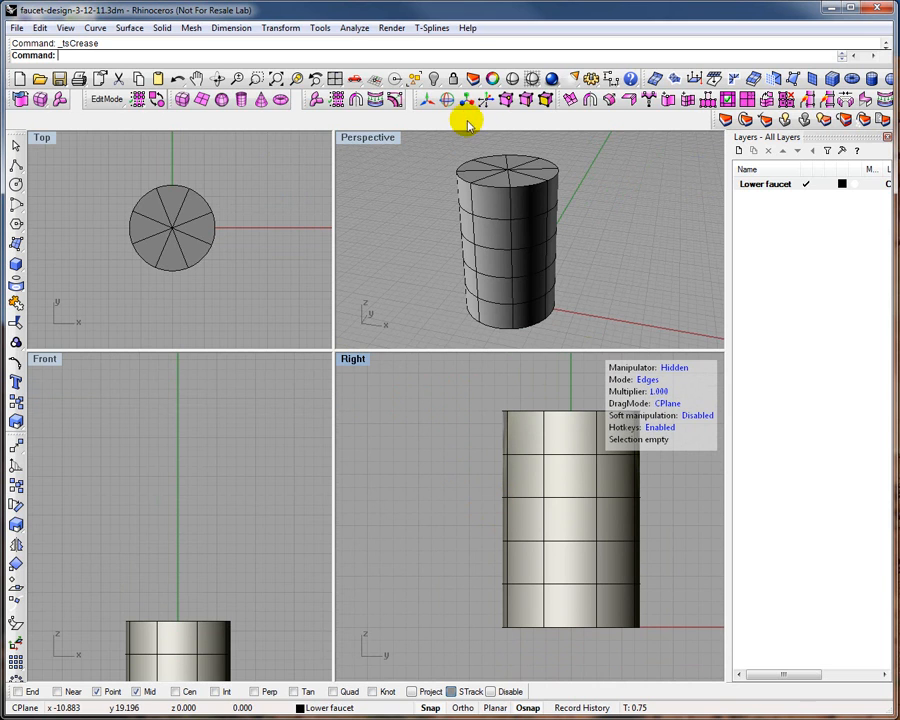
left_click(543, 100)
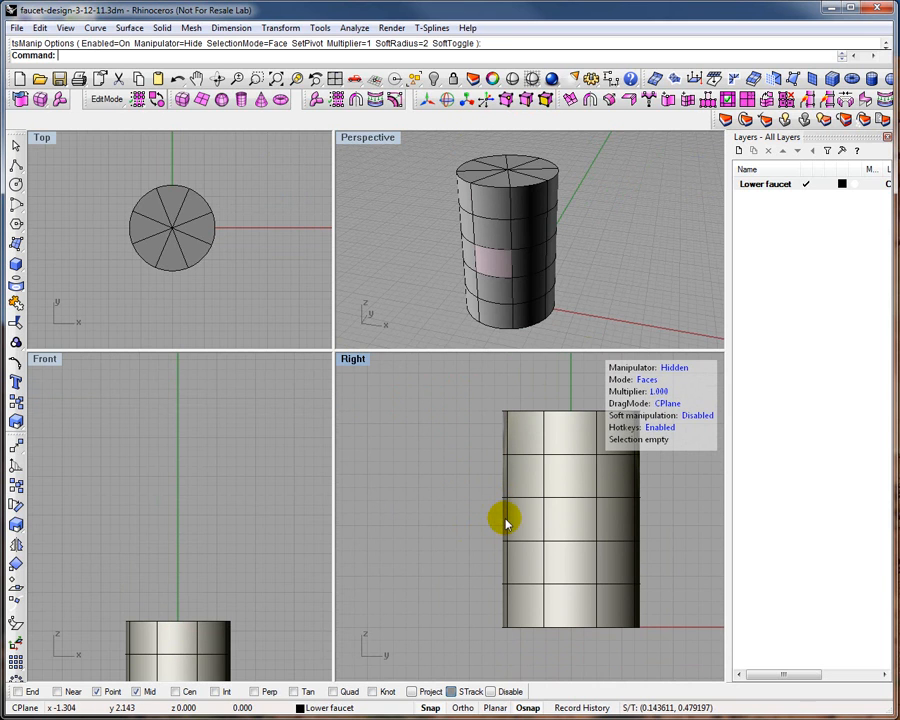
left_click(505, 522)
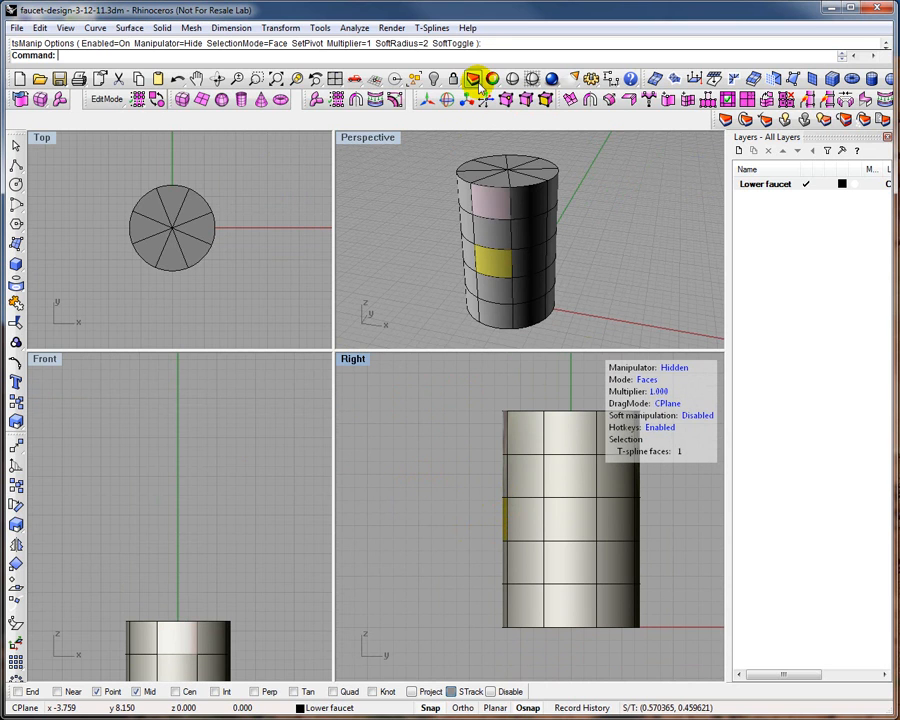
left_click(427, 100)
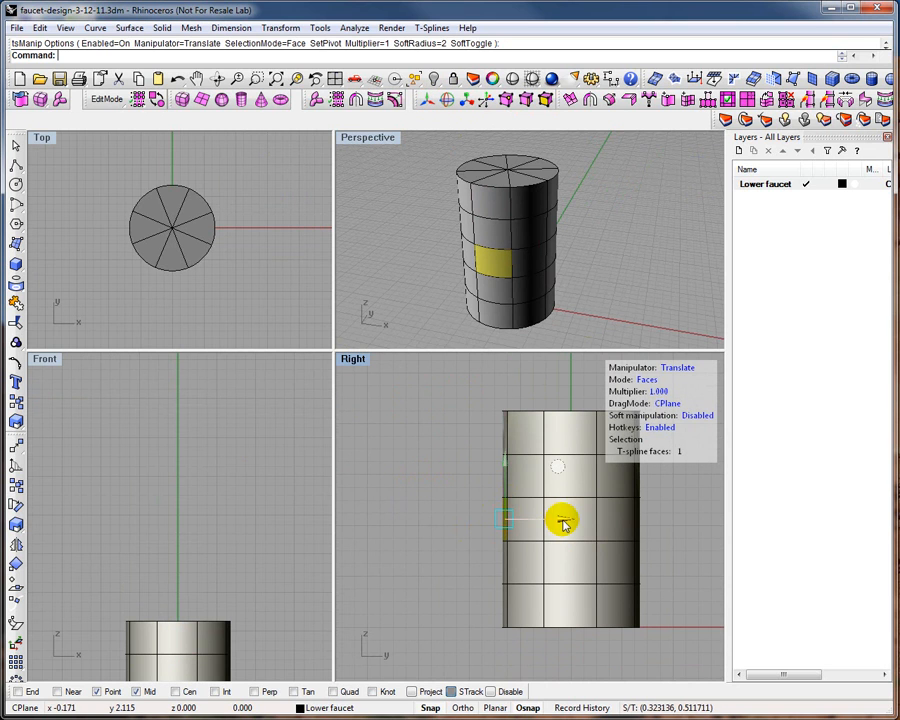
left_click_drag(520, 527, 369, 530)
scroll(483, 534, "up", 5)
scroll(483, 534, "down", 9)
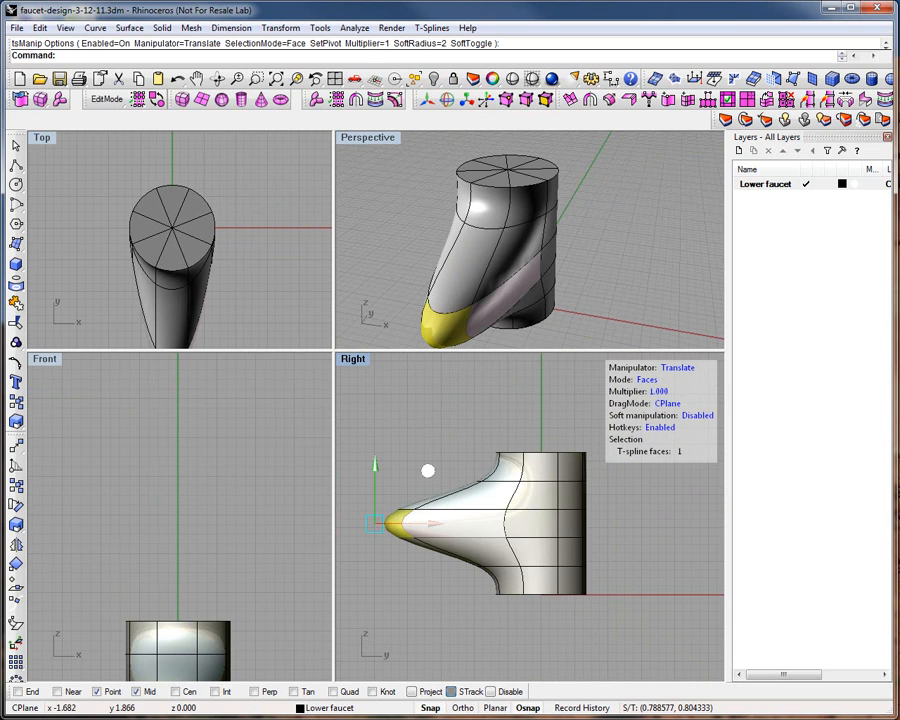
left_click(429, 526)
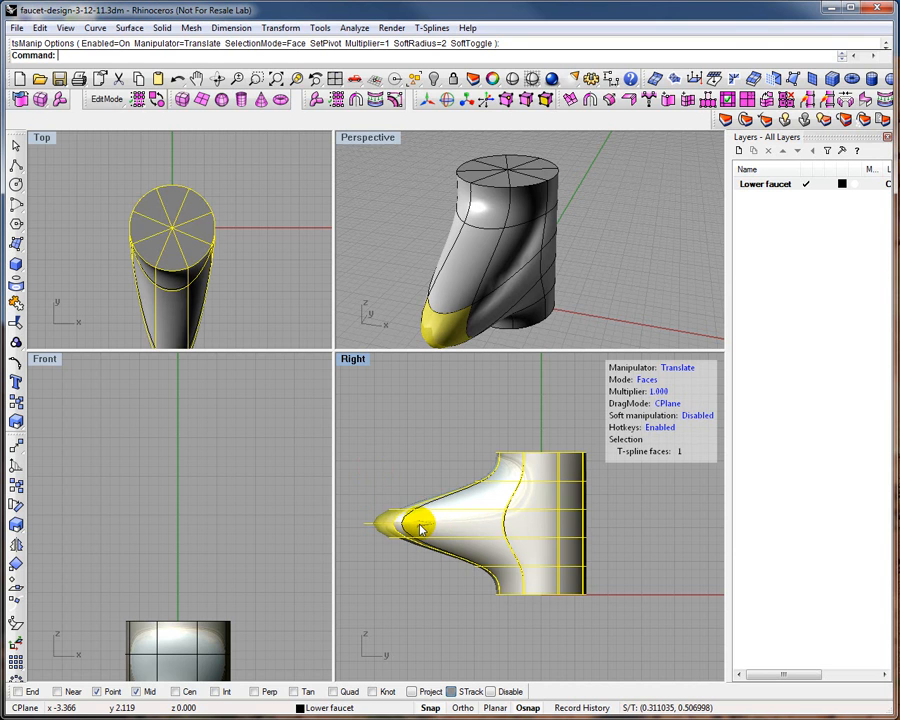
left_click_drag(365, 467, 428, 467)
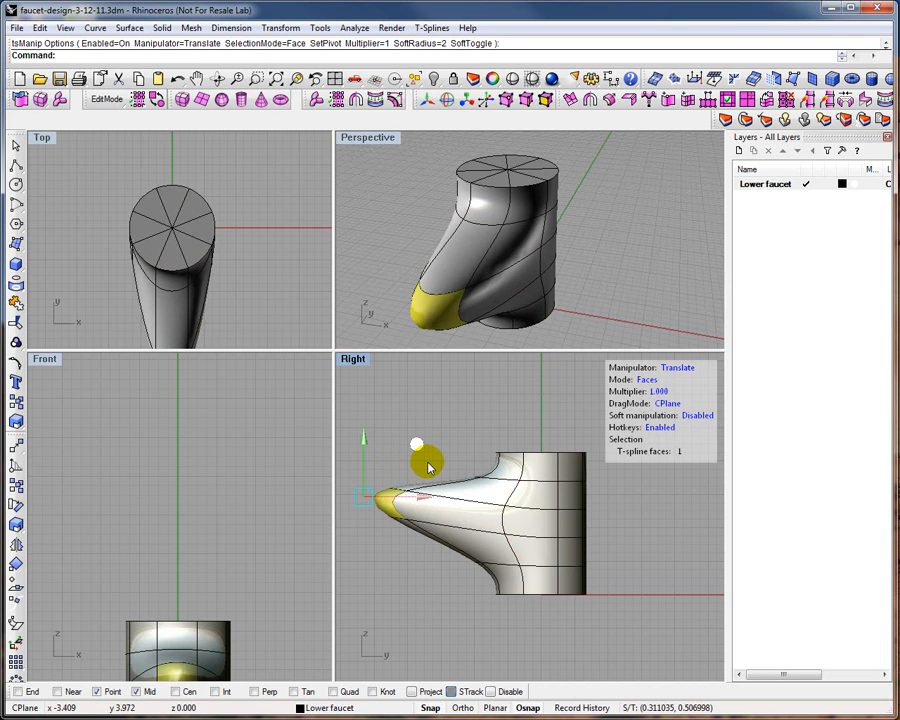
- Scale the four vertices at the spout's tip along X to widen the spout
scroll(177, 269, "down", 6)
scroll(176, 308, "down", 6)
scroll(168, 326, "up", 5)
left_click(227, 287)
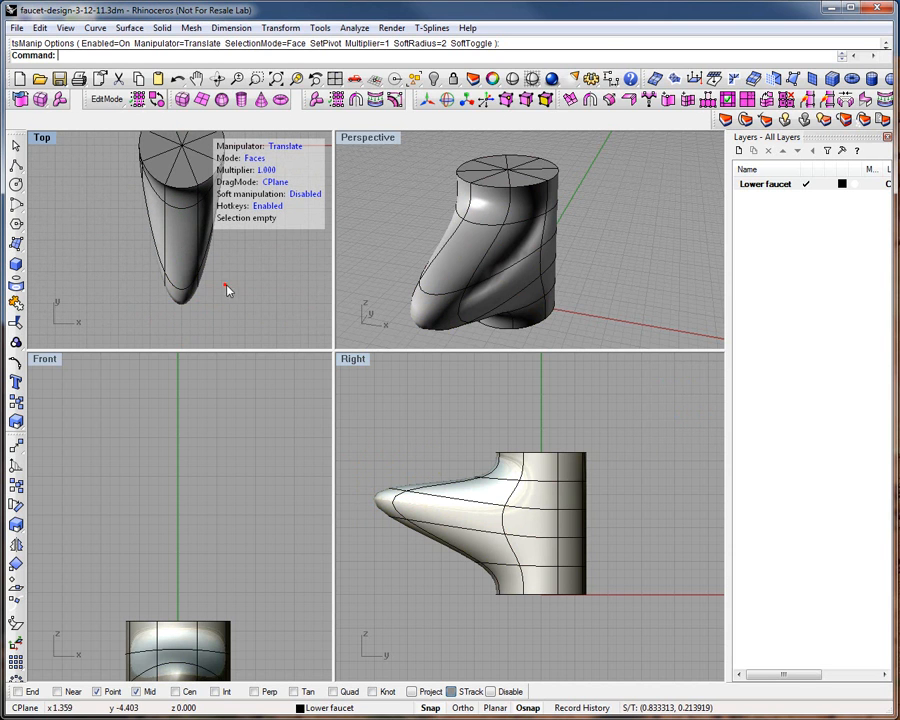
left_click(506, 101)
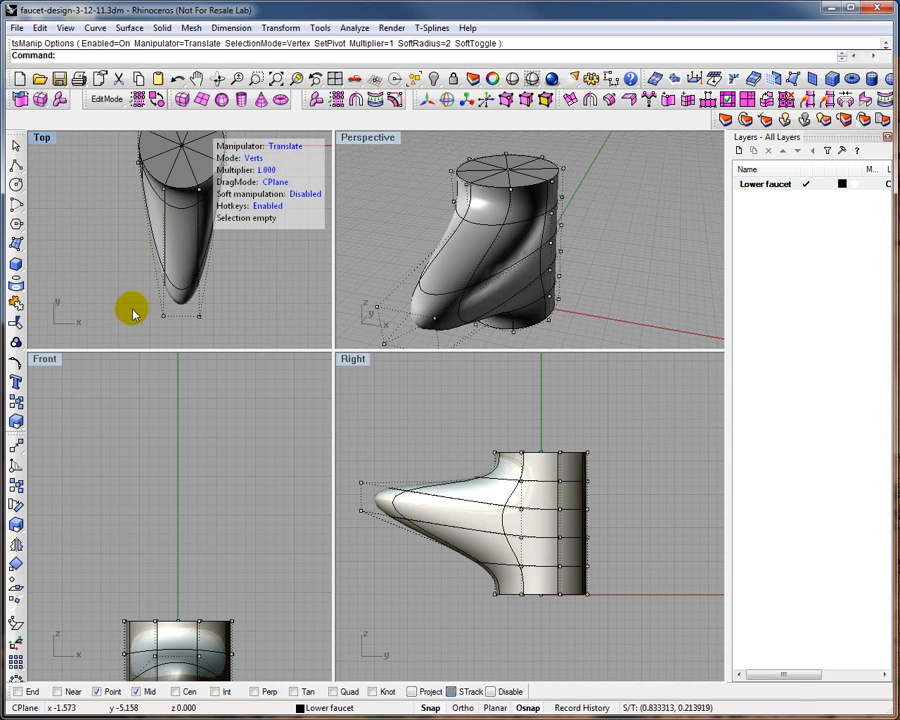
left_click_drag(131, 300, 221, 325)
left_click(466, 100)
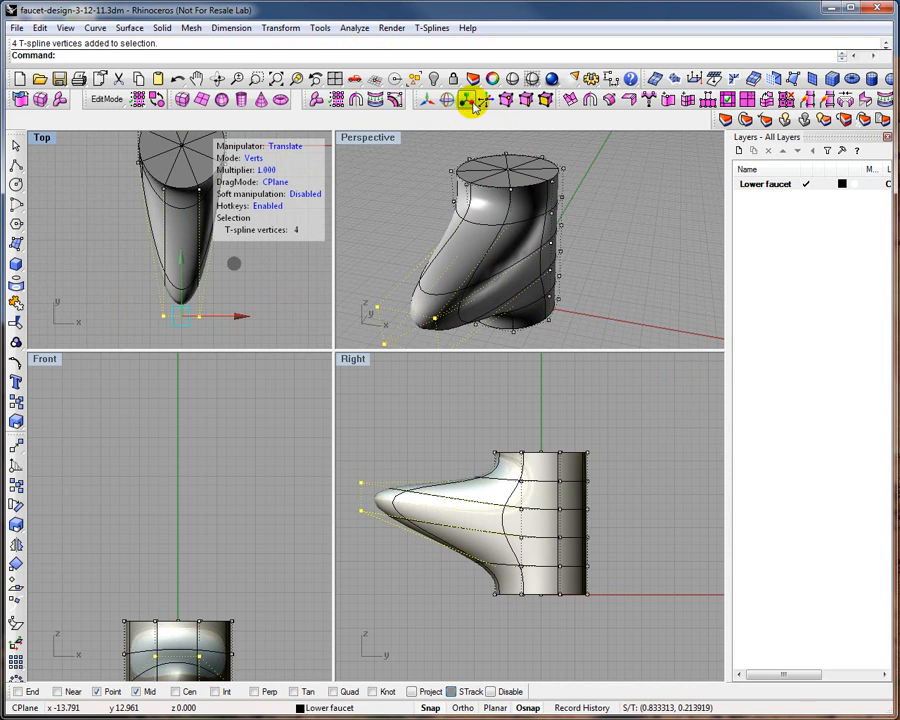
left_click_drag(258, 320, 317, 316)
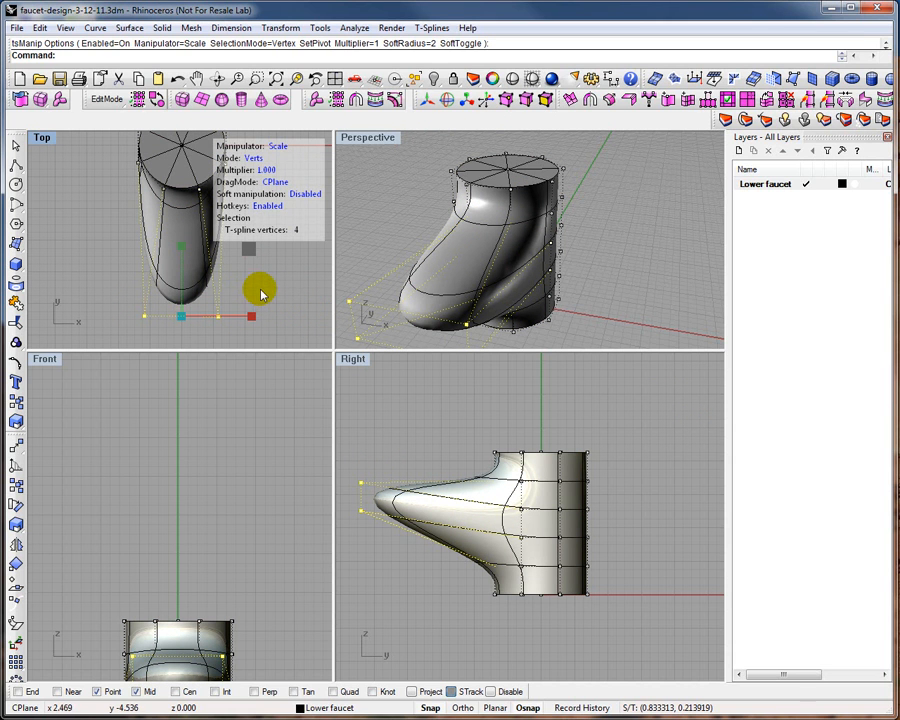
left_click(259, 292)
left_click(14, 142)
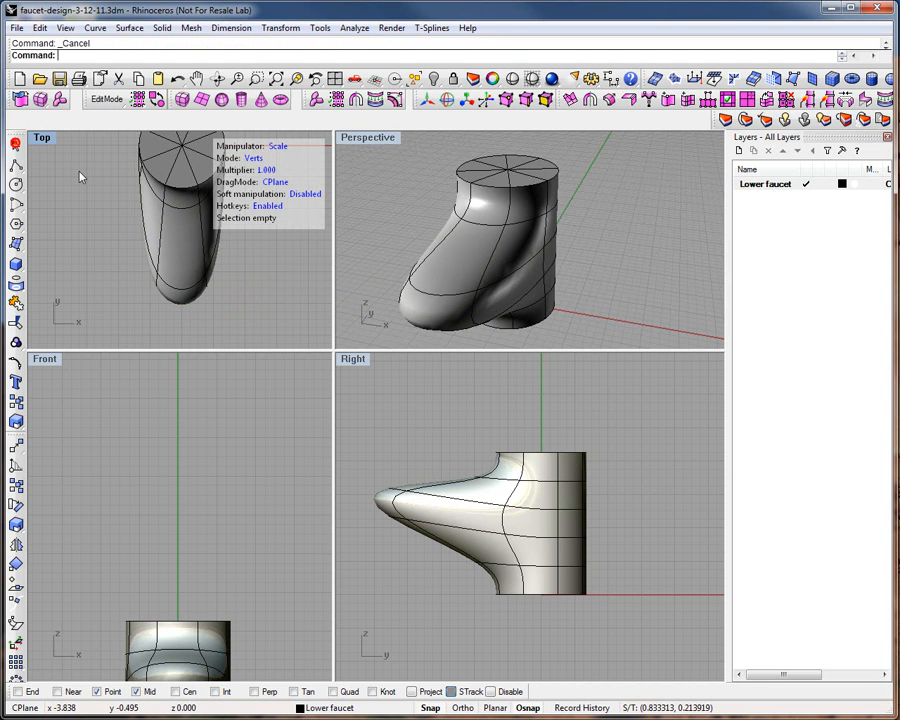
- Crease the three upper edges running along both sides and around the tip of the spout
left_click(473, 297)
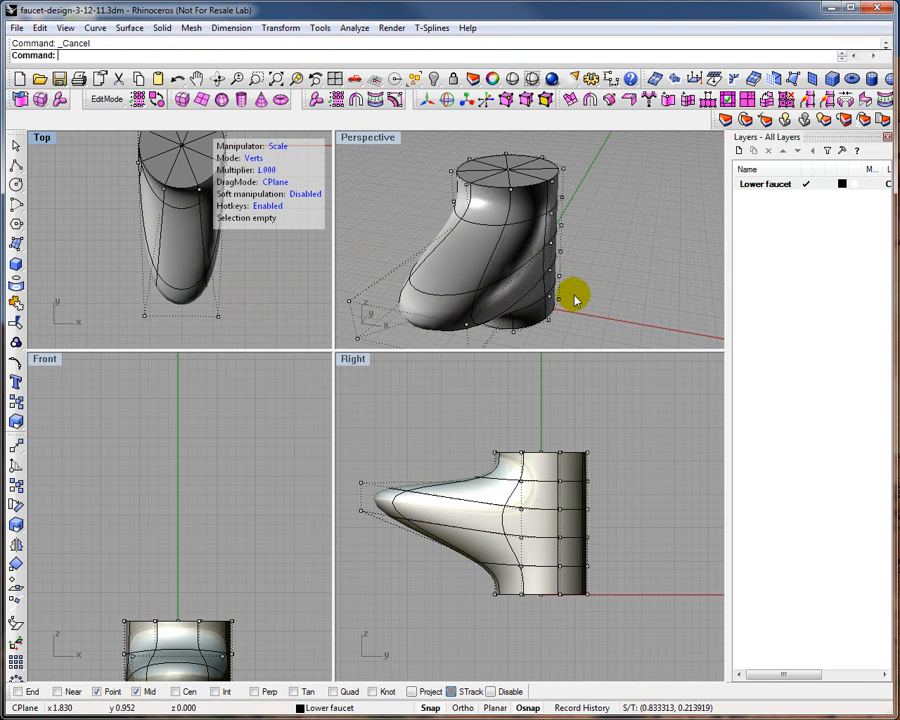
right_click_drag(574, 299, 520, 268)
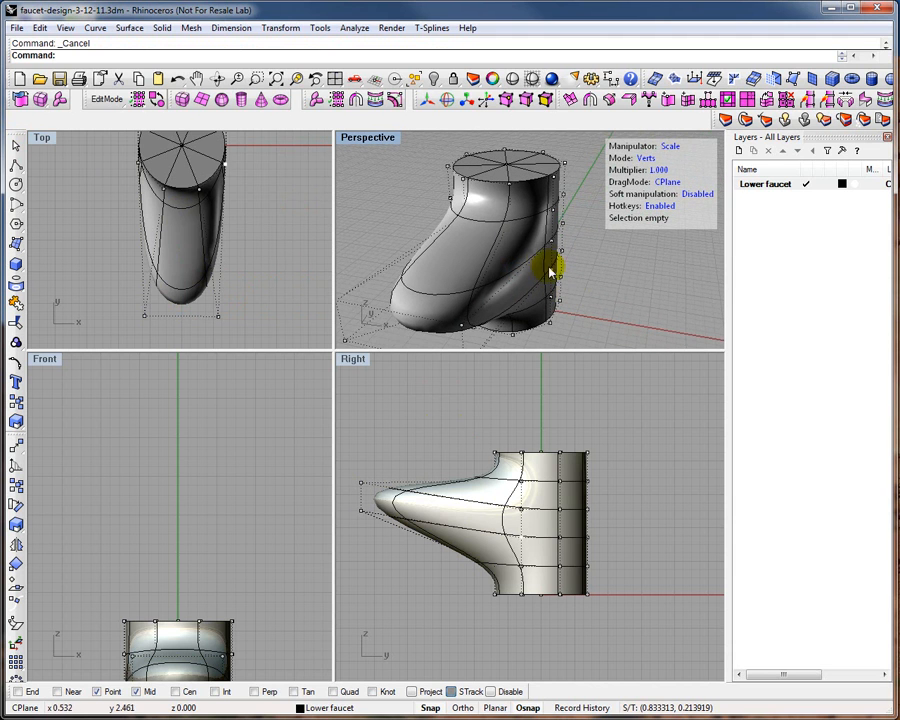
left_click(526, 99)
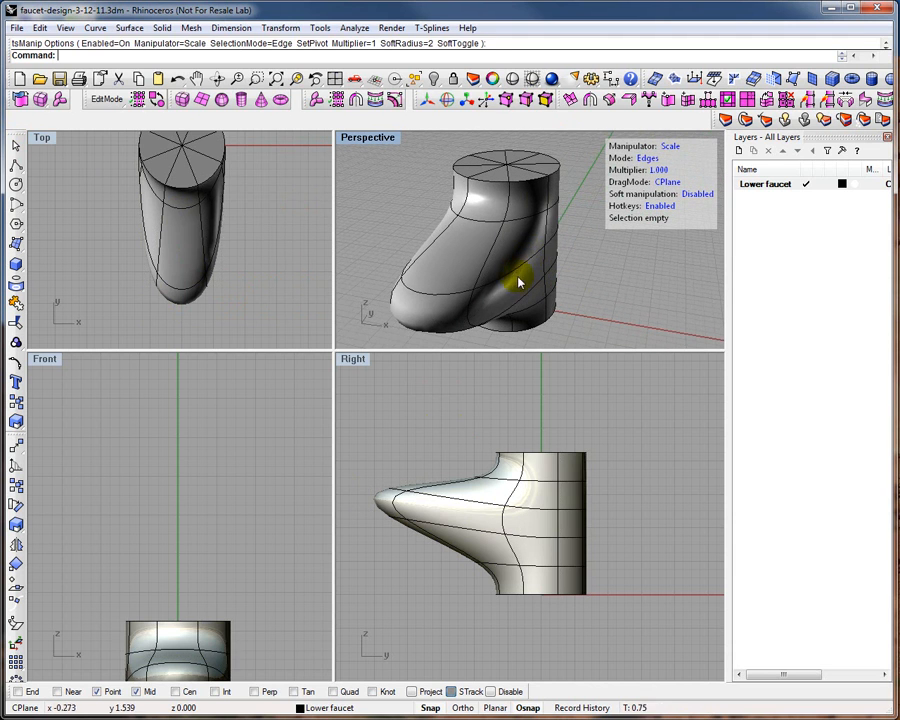
left_click(516, 271)
left_click(453, 298)
right_click_drag(453, 298, 606, 121)
left_click(520, 298, "shift")
left_click(632, 100)
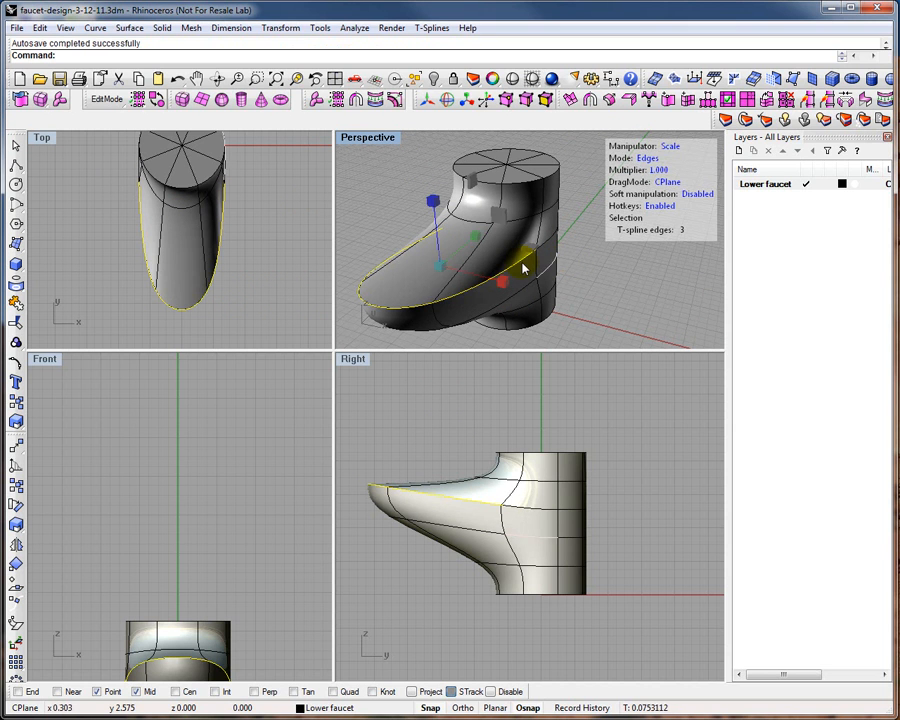
left_click(362, 217)
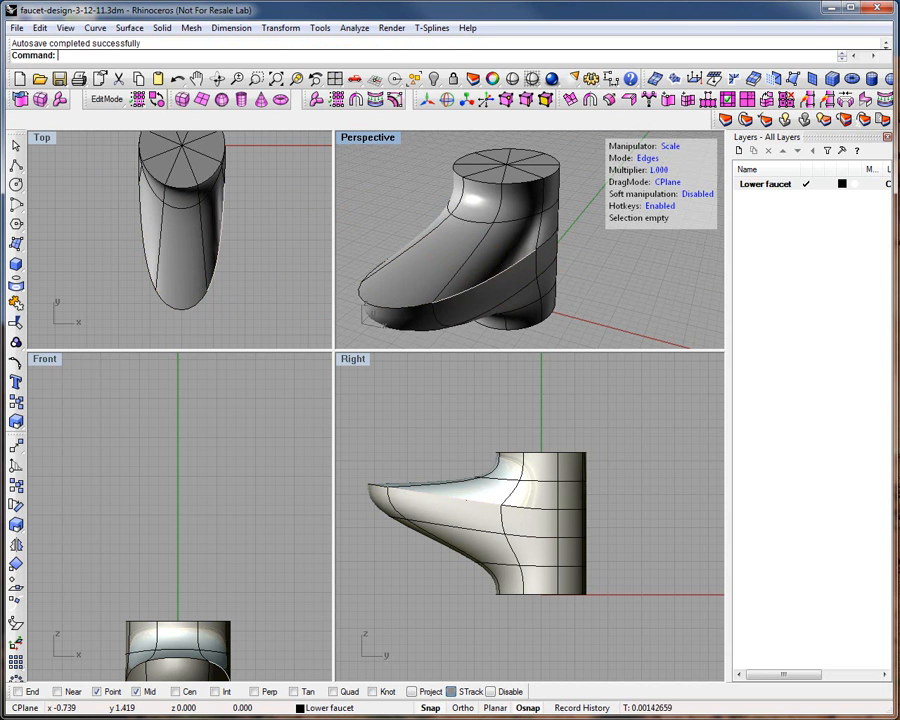
mouse_move(512, 297)
right_mouse_down()
mouse_move(525, 295)
mouse_move(460, 255)
mouse_move(466, 262)
right_mouse_up()
right_click_drag(484, 506, 496, 516)
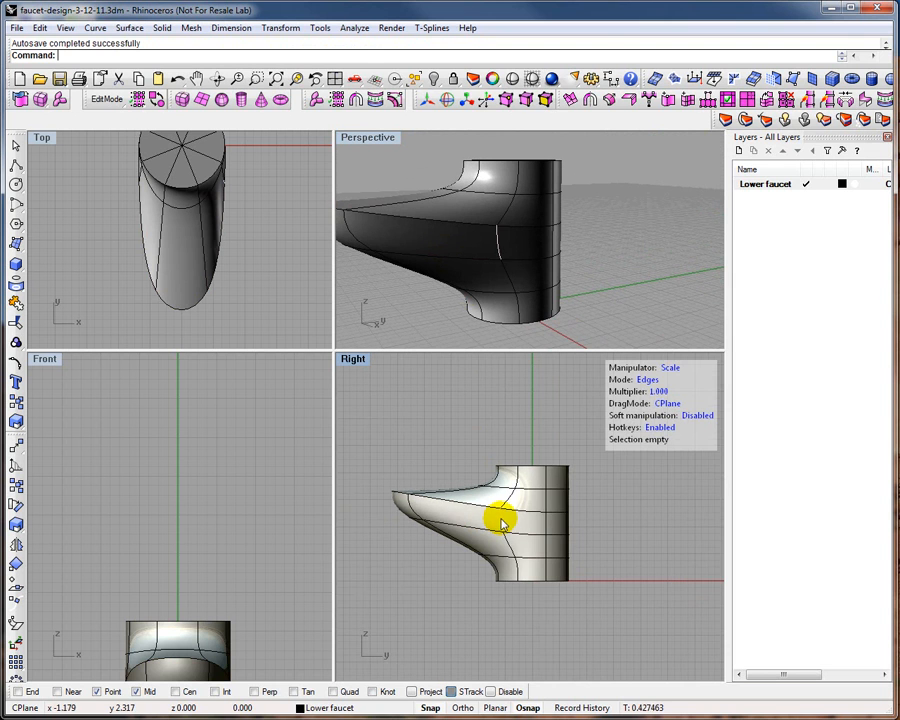
scroll(447, 490, "up", 2)
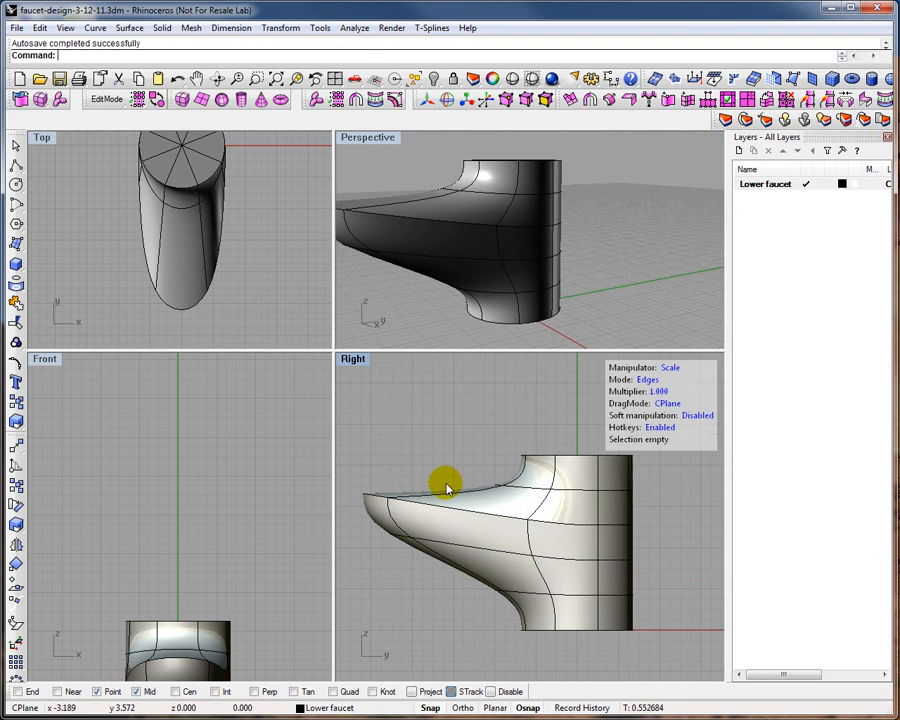
left_click(561, 564)
left_click(561, 564)
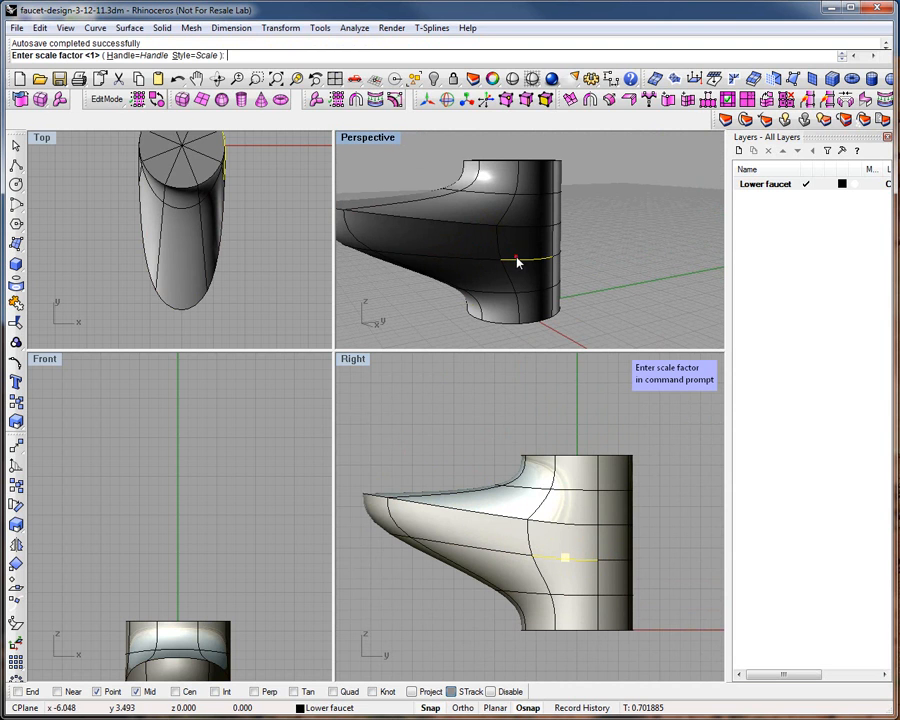
left_click(527, 100)
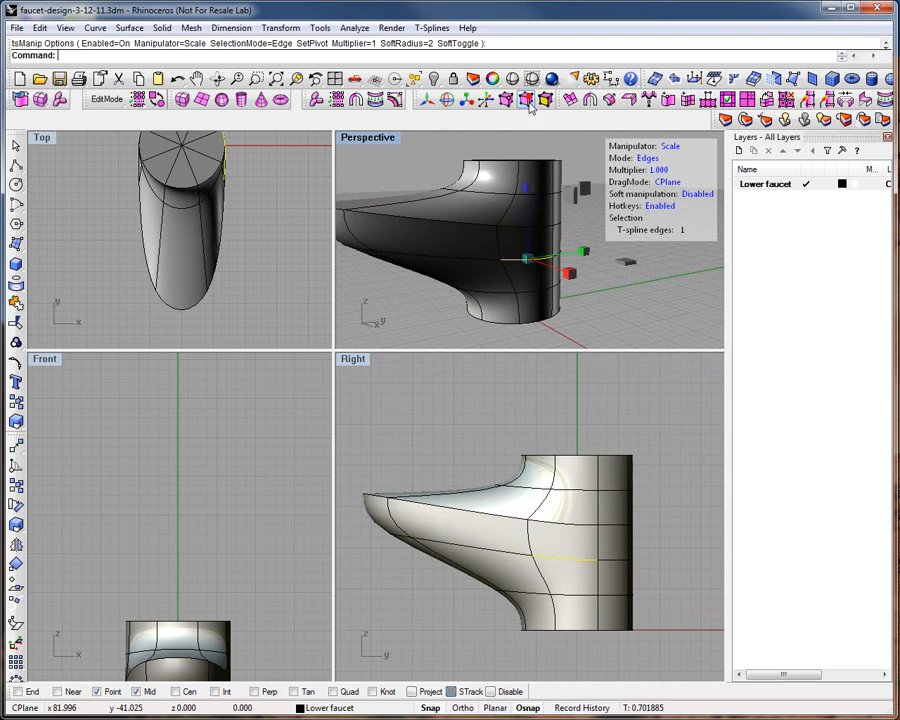
left_click(620, 313)
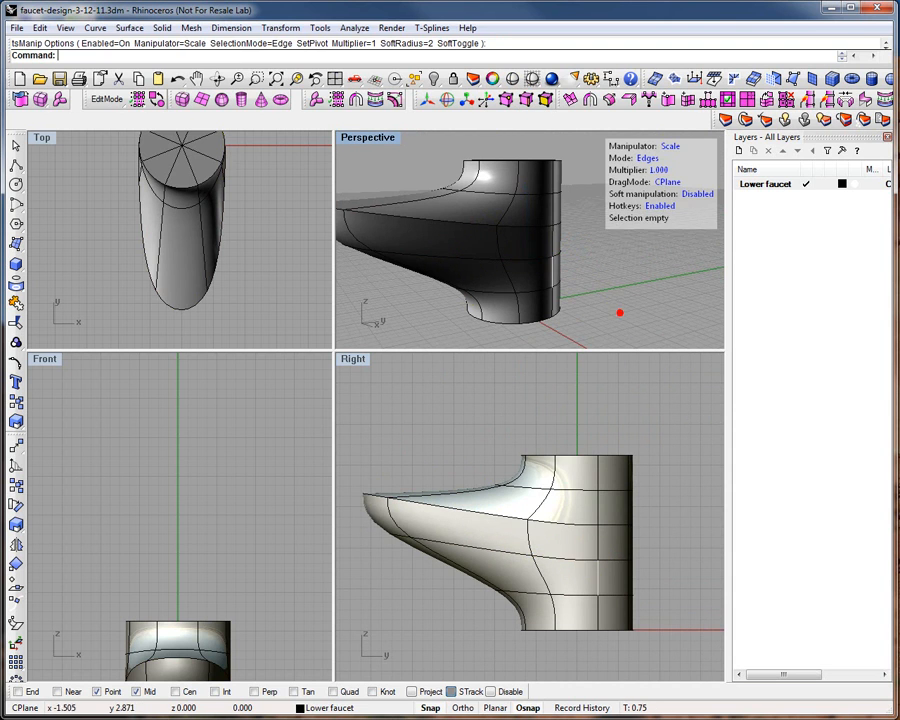
left_click(518, 264)
left_click(484, 260)
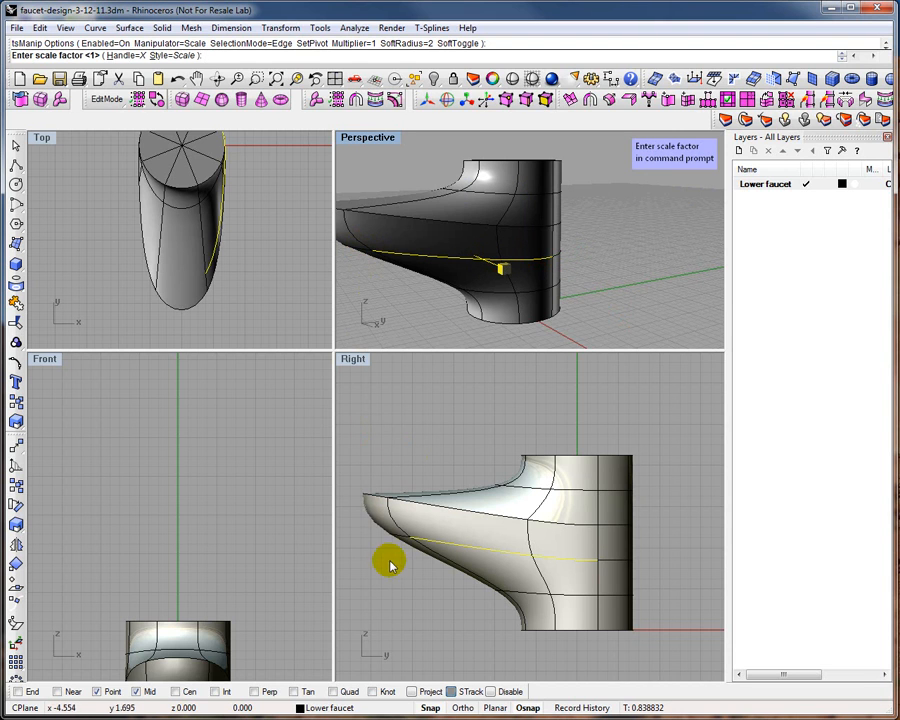
middle_click(389, 500)
left_click(352, 418)
right_click_drag(390, 428, 416, 406)
right_click_drag(420, 272, 475, 192)
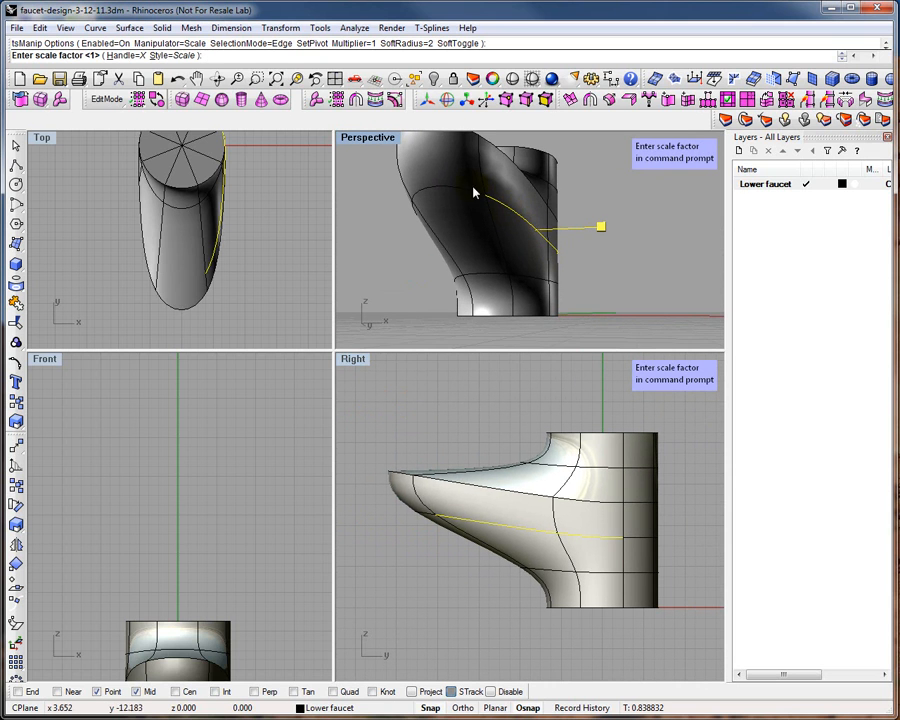
left_click(523, 100)
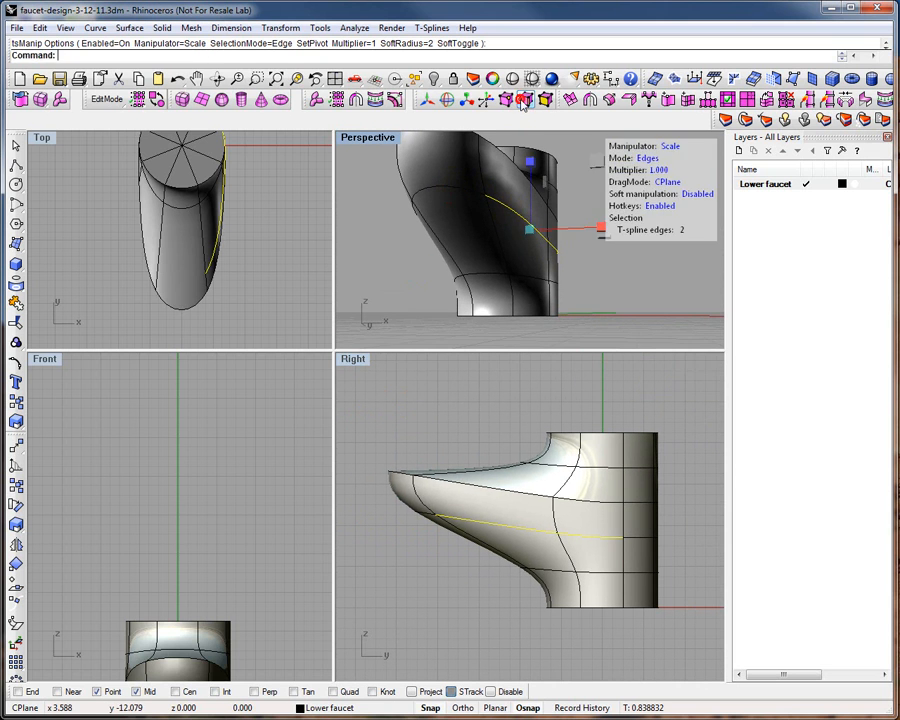
left_click(377, 211)
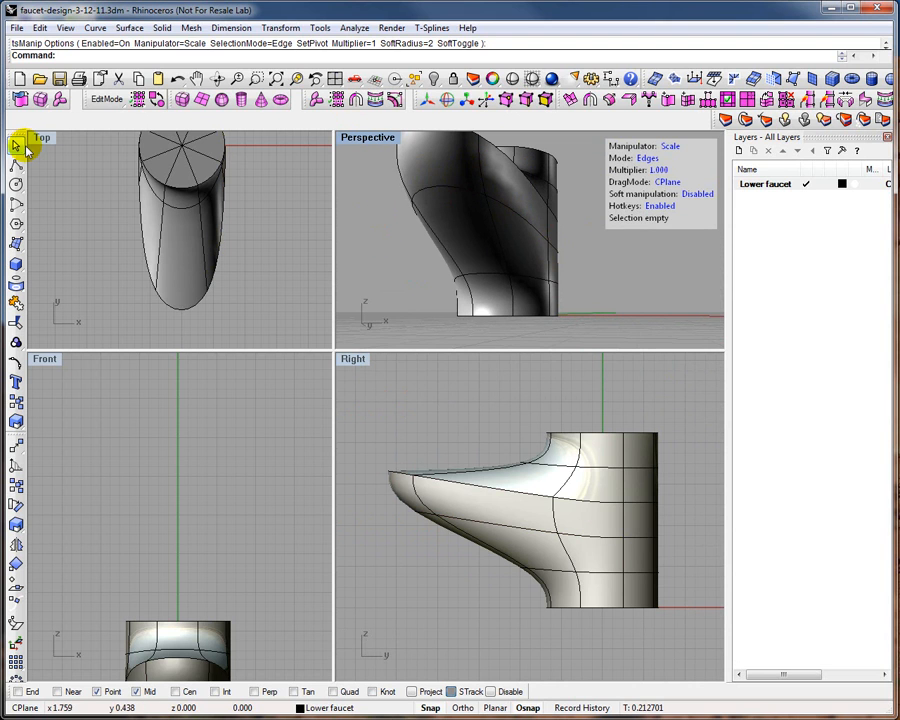
left_click(18, 146)
- Translate the full edge loop along the spout's underside and around the body slightly upward to thin the spout
left_click(474, 189)
left_click(466, 188)
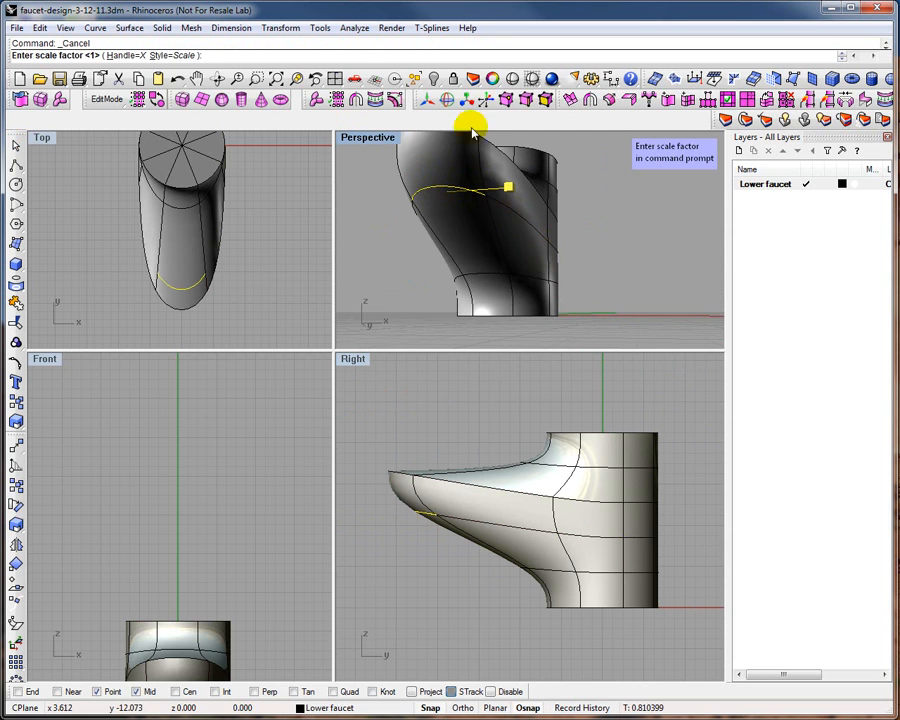
left_click(527, 99)
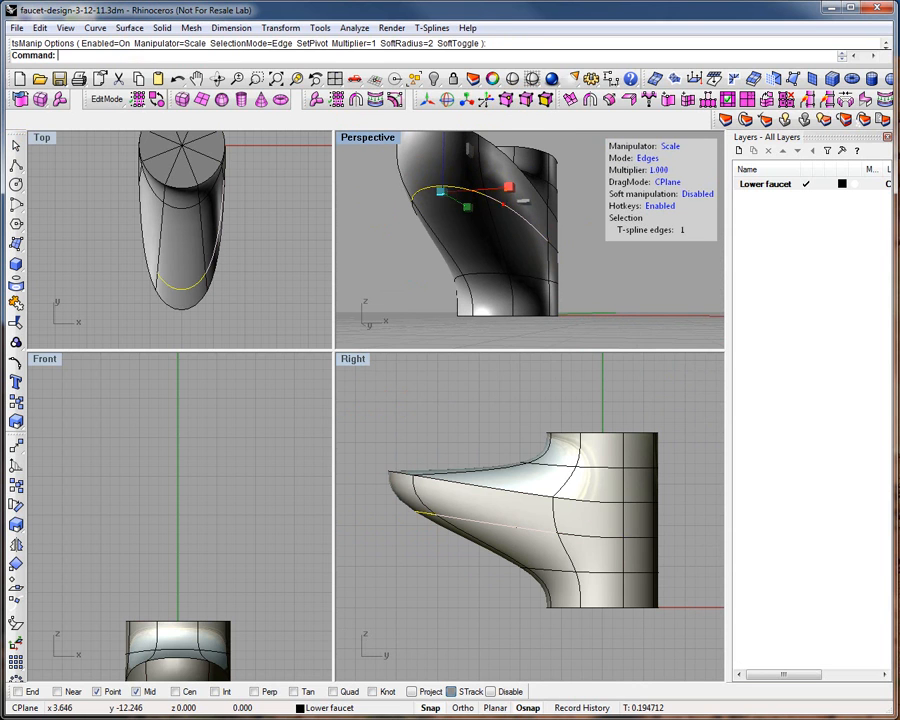
double_click(504, 207)
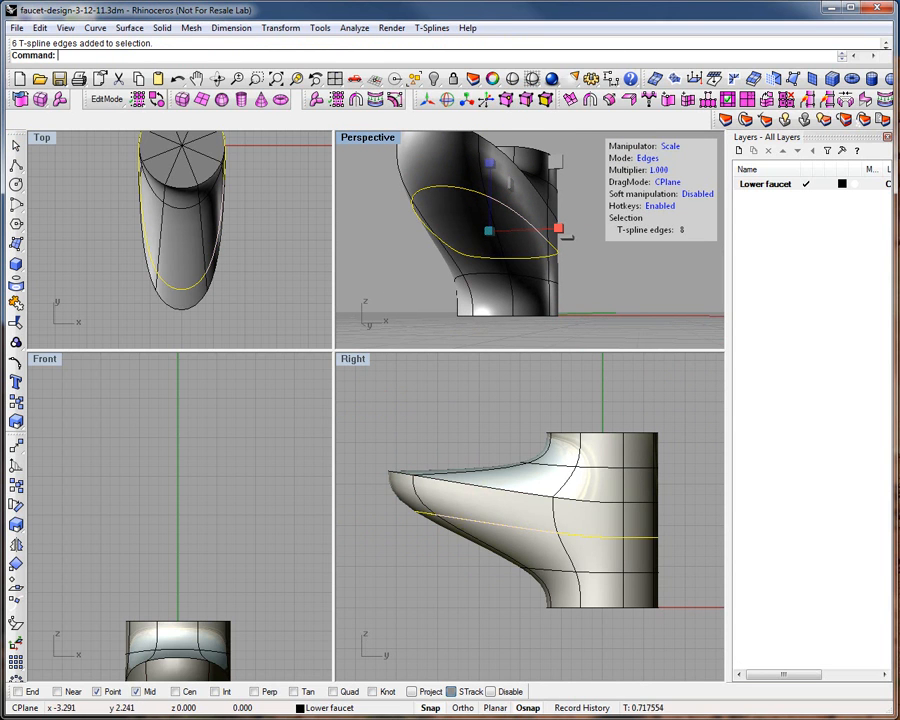
left_click(426, 100)
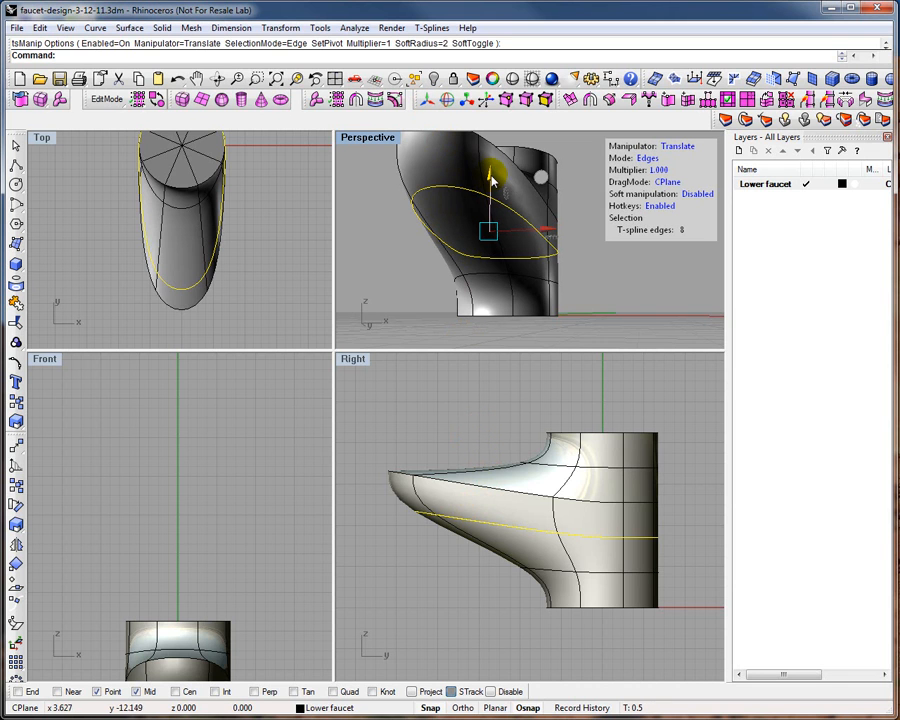
left_click_drag(491, 181, 490, 152)
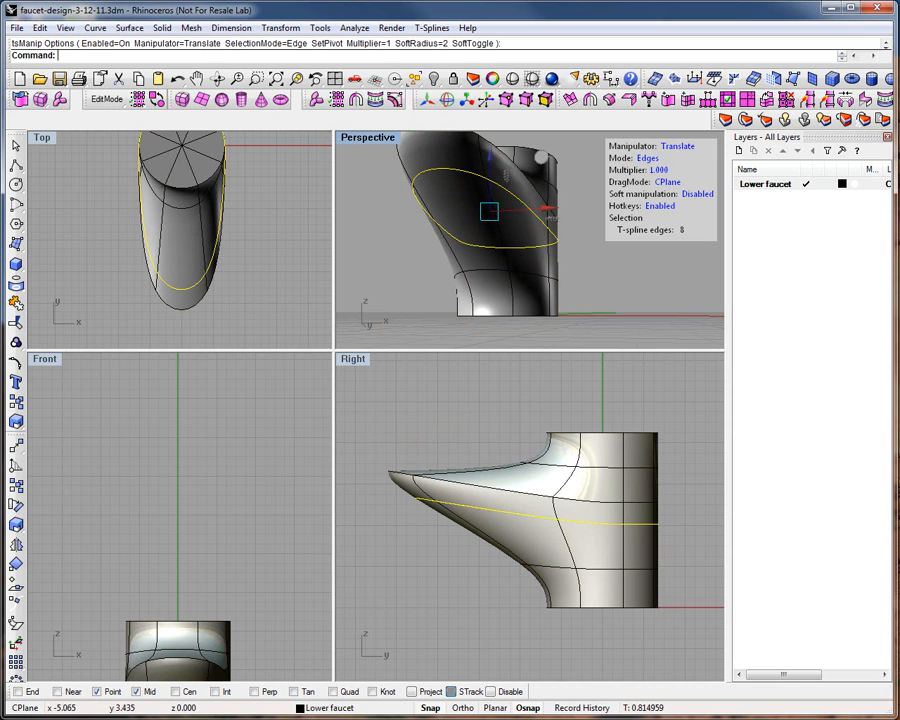
left_click(388, 497)
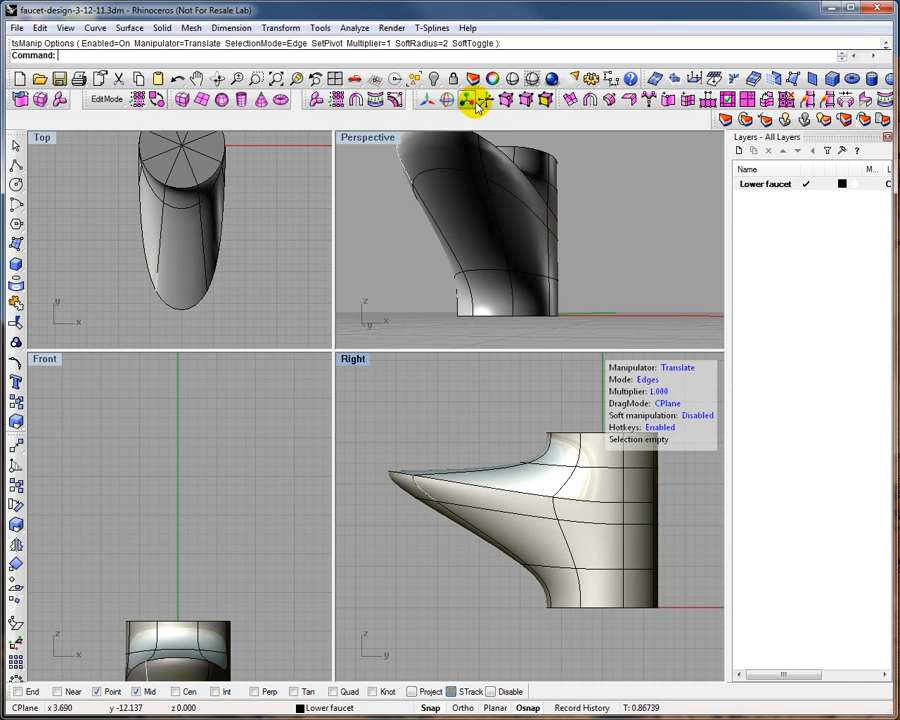
- Translate the two lower vertices at the spout's tip slightly outward and downward
left_click(508, 106)
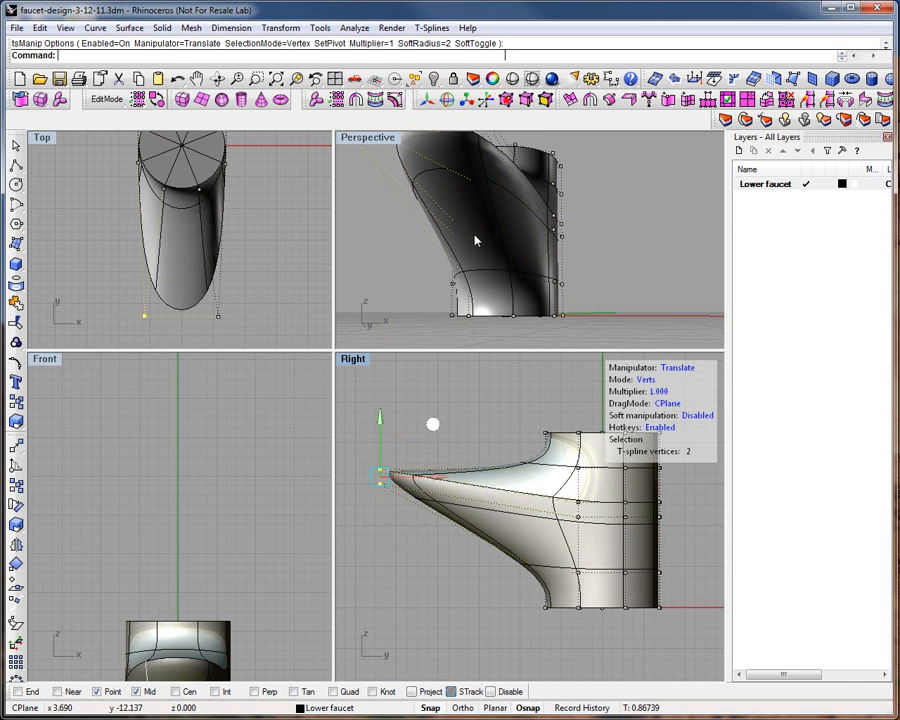
left_click(375, 526)
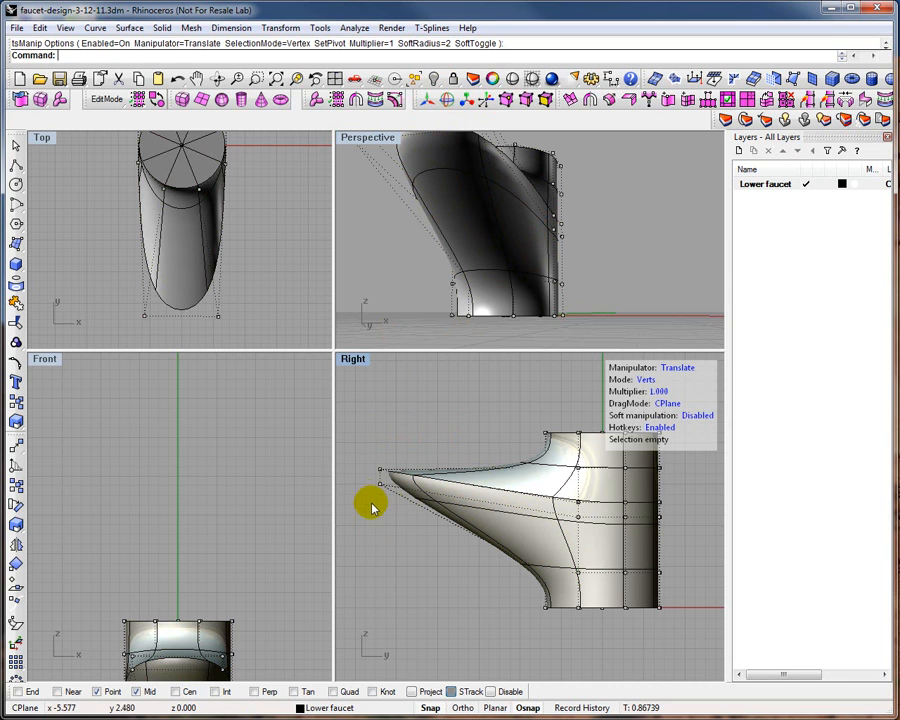
mouse_move(375, 492)
left_mouse_down()
mouse_move(440, 491)
mouse_move(429, 487)
left_mouse_up()
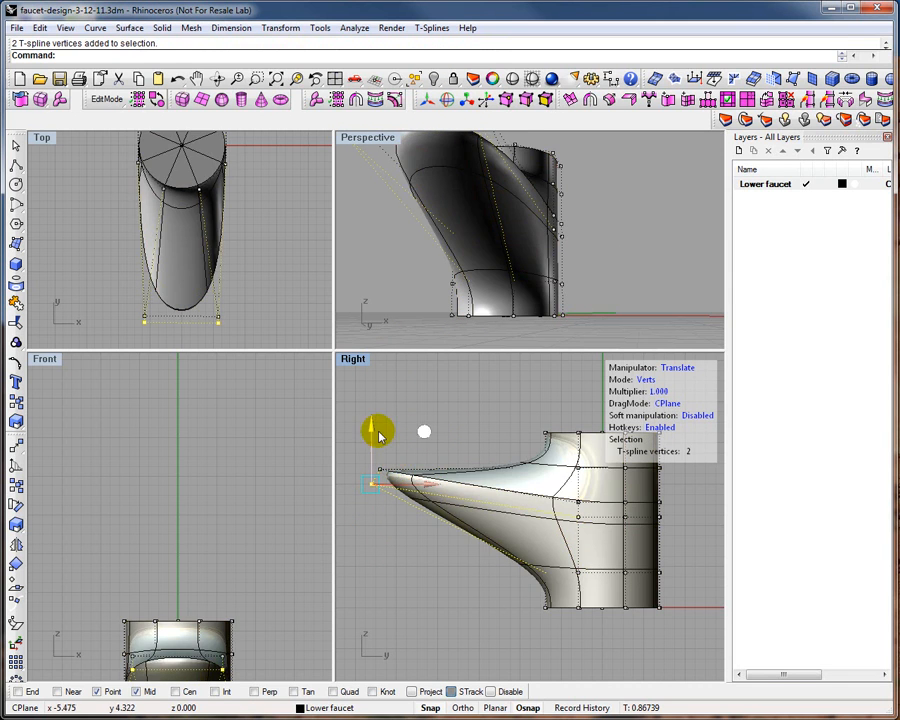
left_click_drag(370, 428, 373, 440)
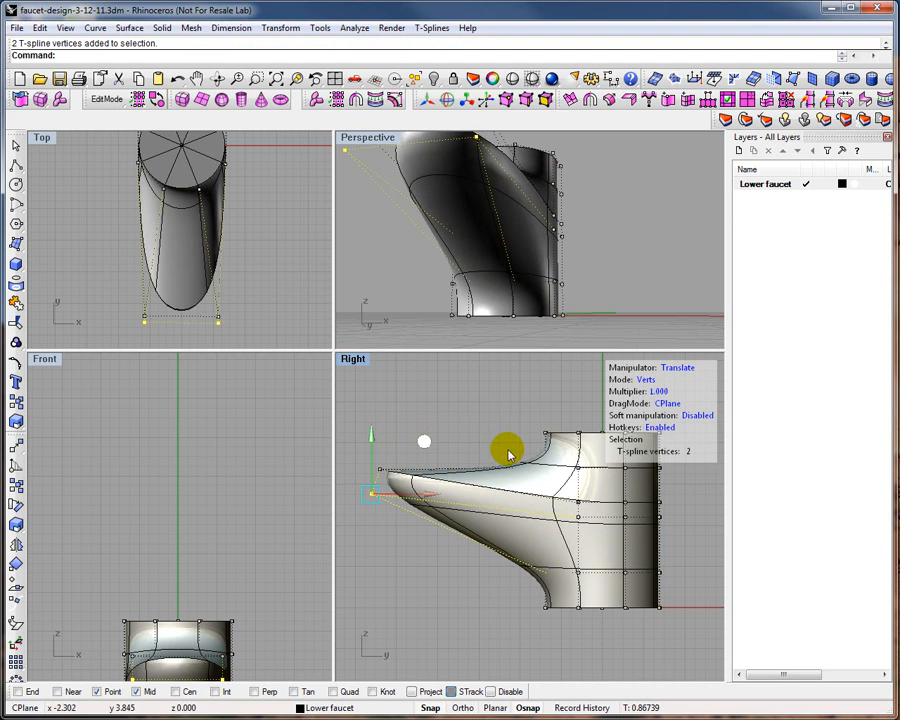
left_click(458, 406)
- Raise the ring of eight vertices just above the base of the body, beneath the spout
right_click_drag(467, 589, 430, 589)
left_click_drag(438, 595, 628, 571)
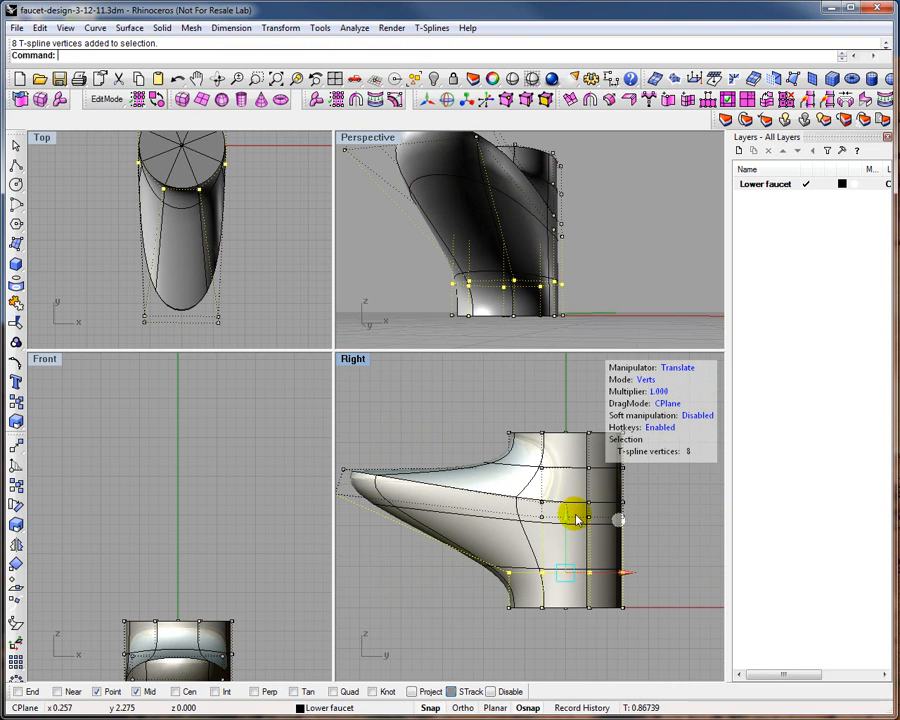
mouse_move(567, 517)
left_mouse_down()
mouse_move(566, 486)
mouse_move(566, 500)
left_mouse_up()
left_click(396, 593)
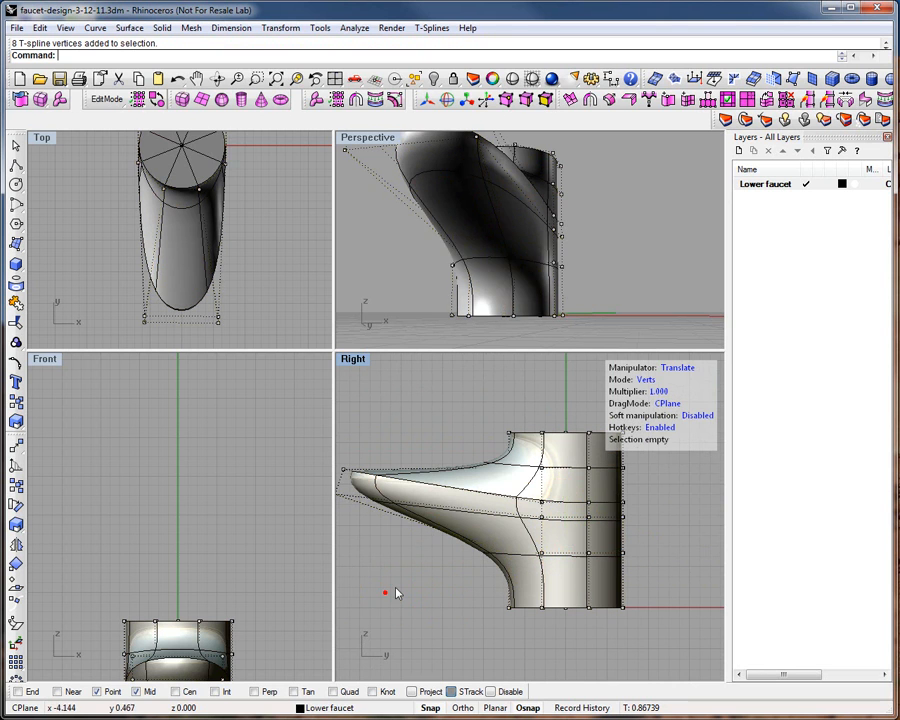
- Lower all vertices of the spout and the middle rows together, leaving out the top and bottom rims
scroll(438, 590, "up", 2)
scroll(430, 580, "down", 3)
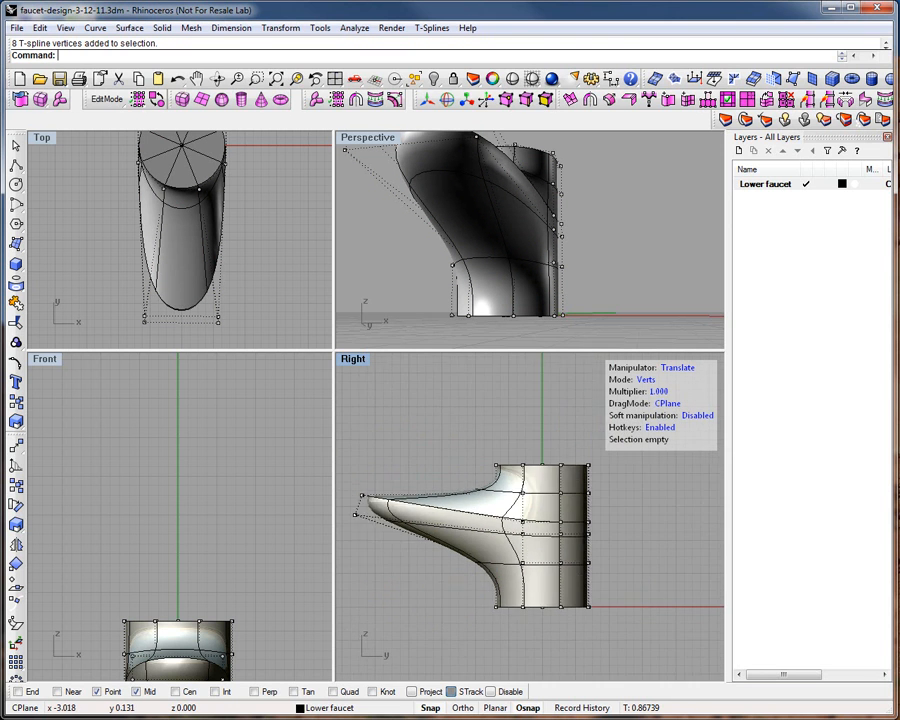
scroll(376, 476, "up", 1)
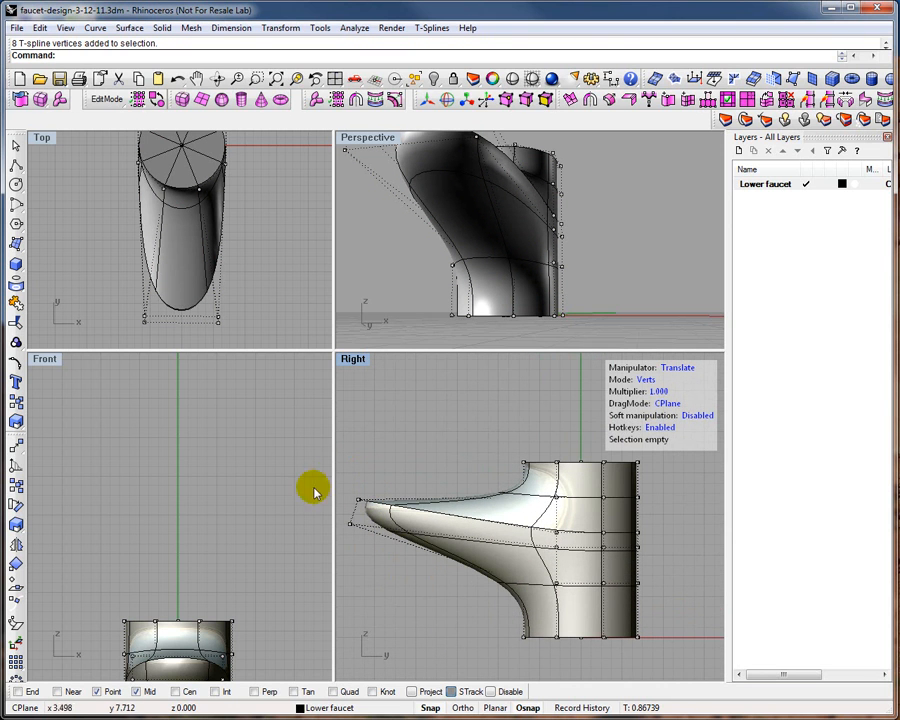
left_click_drag(663, 472, 340, 610)
left_click_drag(494, 481, 494, 497)
left_click(414, 629)
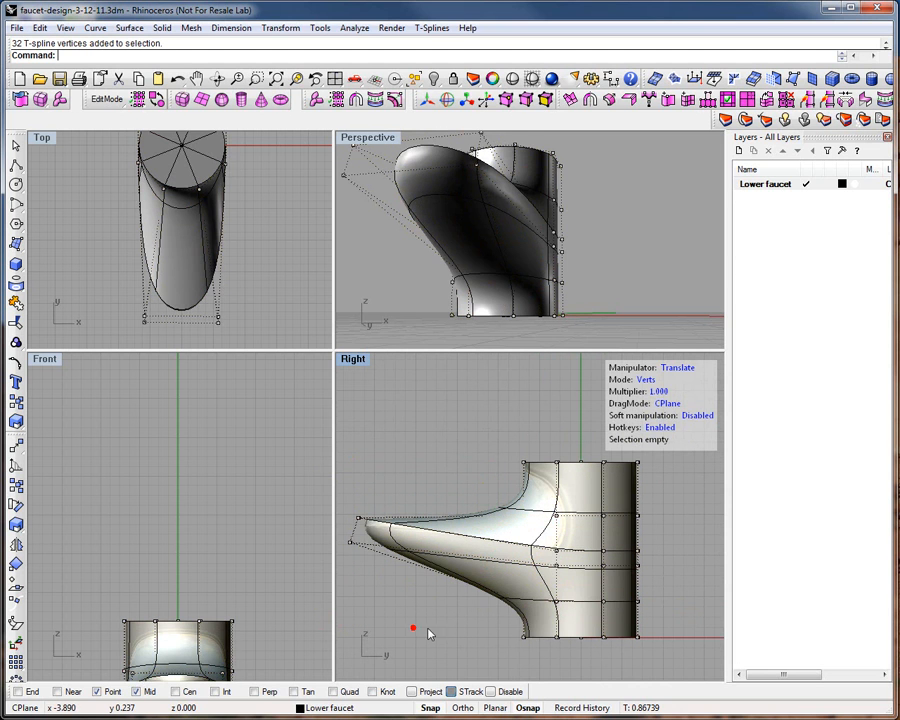
- Raise the four front vertices of the ring above the base slightly, where the spout's underside meets the body
left_click(562, 599)
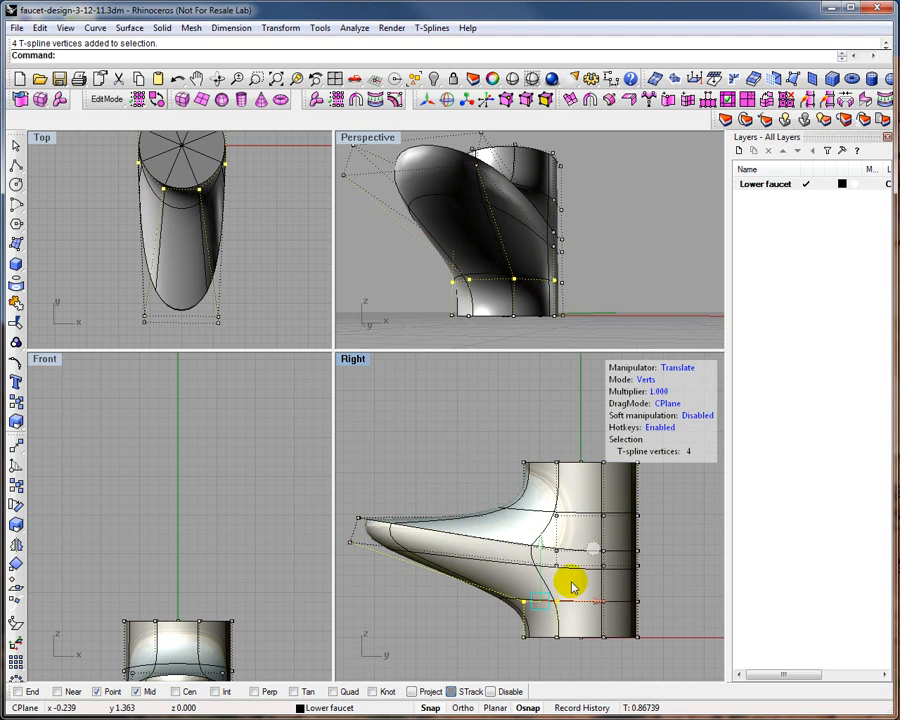
left_click(538, 532)
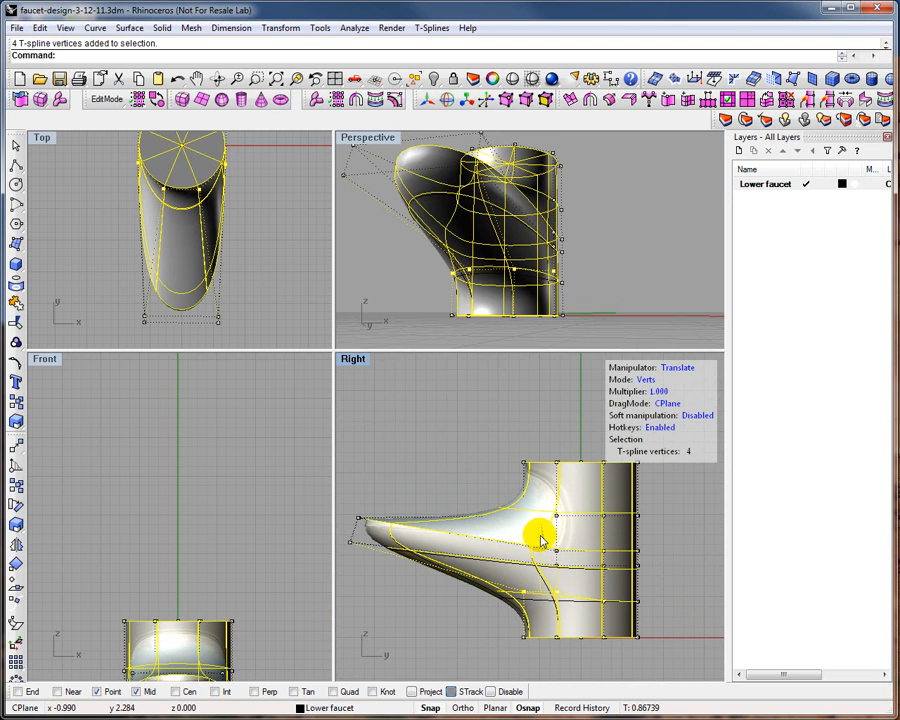
left_click(427, 628)
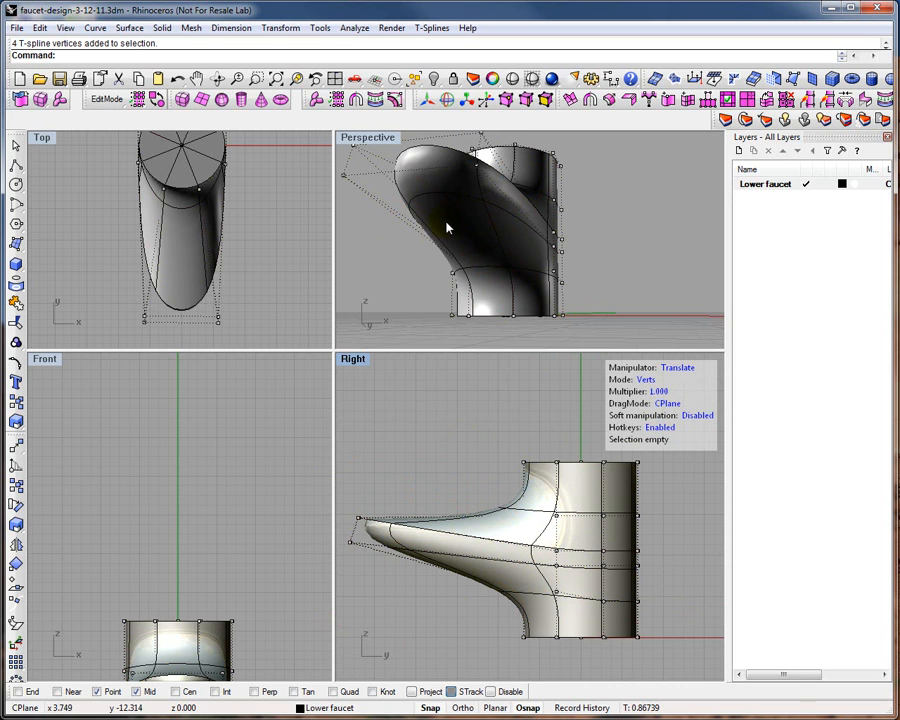
- Translate the whole edge loop around the neck, just above the spout, slightly downward
left_click(190, 206)
left_click(525, 99)
left_click(190, 203)
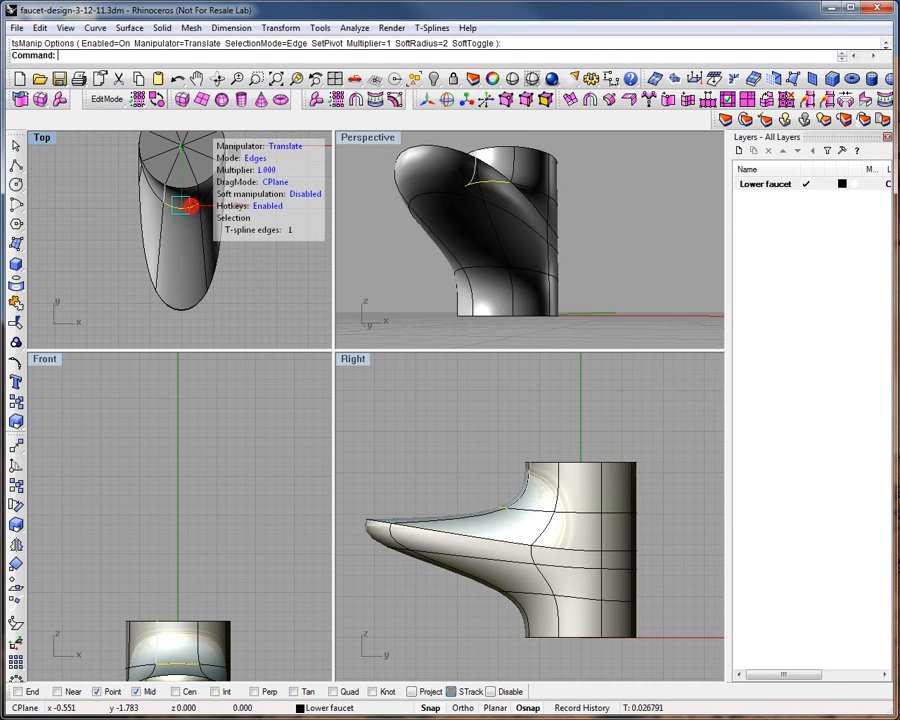
double_click(155, 197)
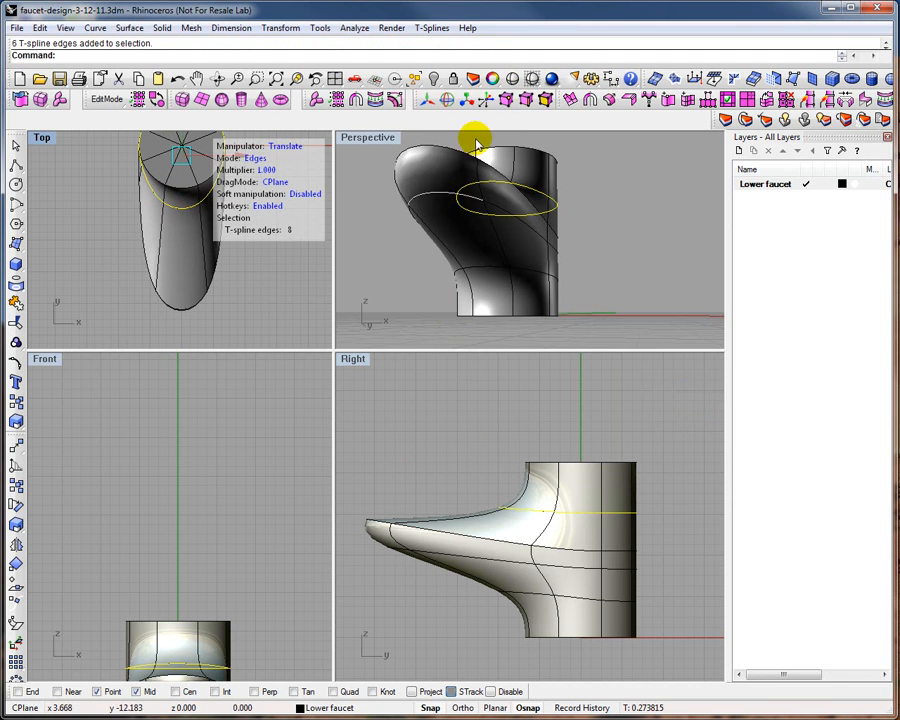
left_click(425, 101)
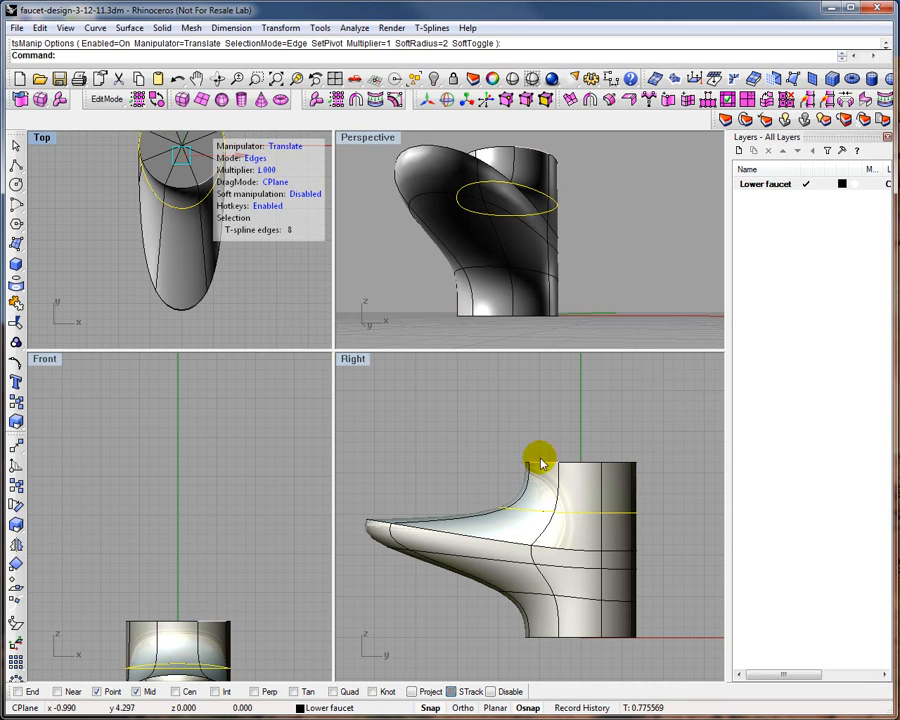
left_click(519, 436)
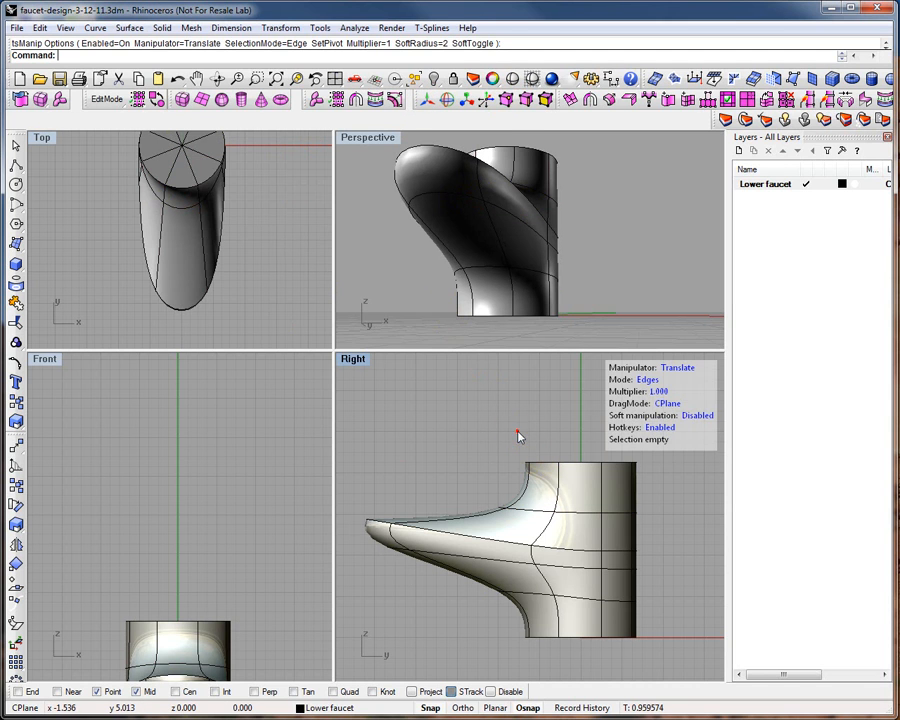
left_click(522, 510)
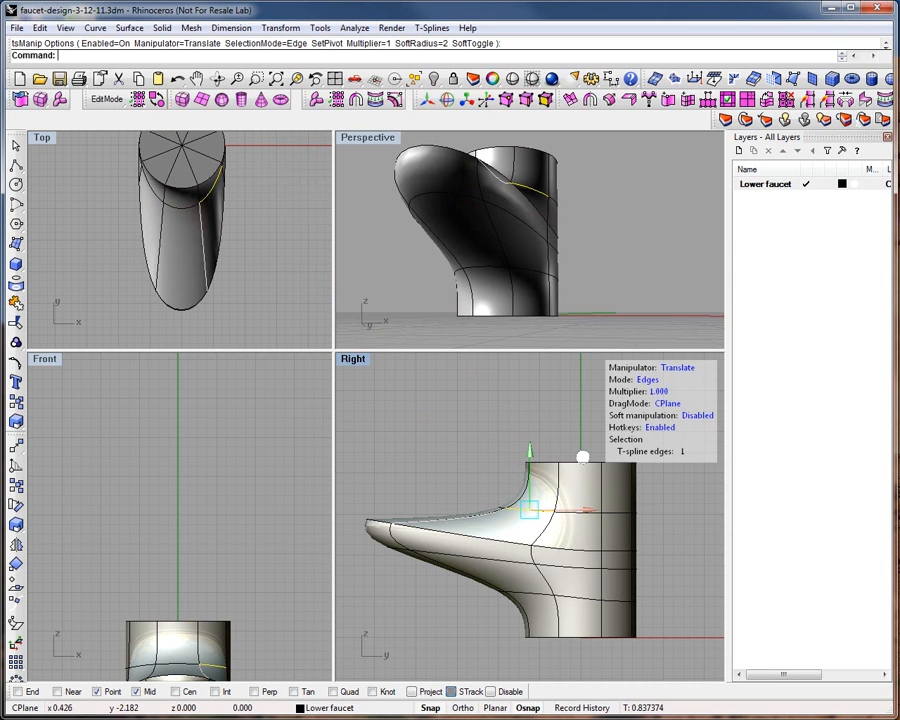
double_click(192, 213)
scroll(517, 446, "down", 3)
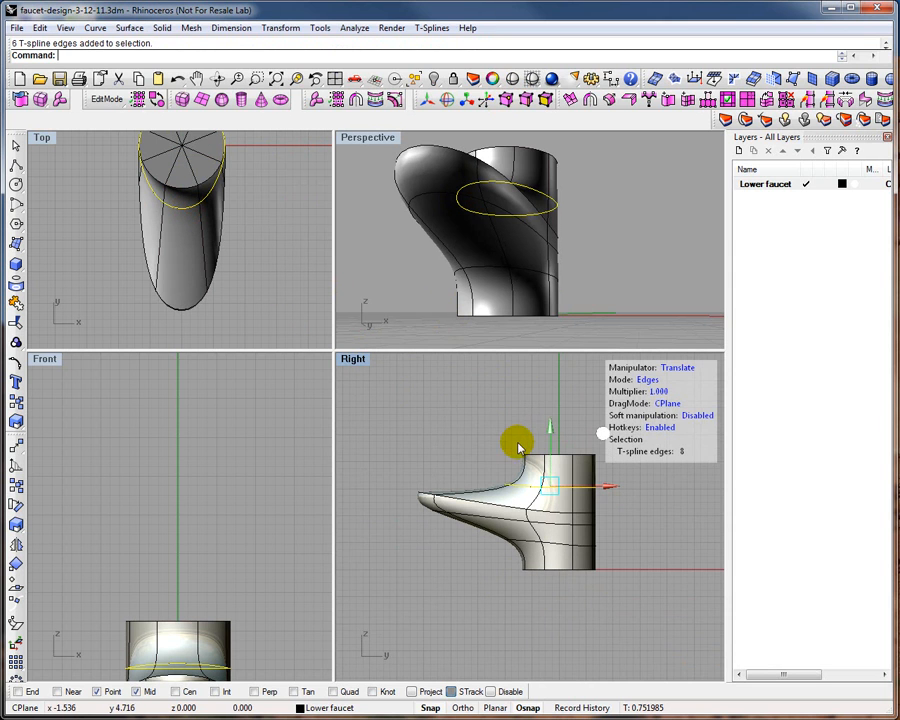
left_click_drag(548, 432, 517, 445)
left_click(465, 442)
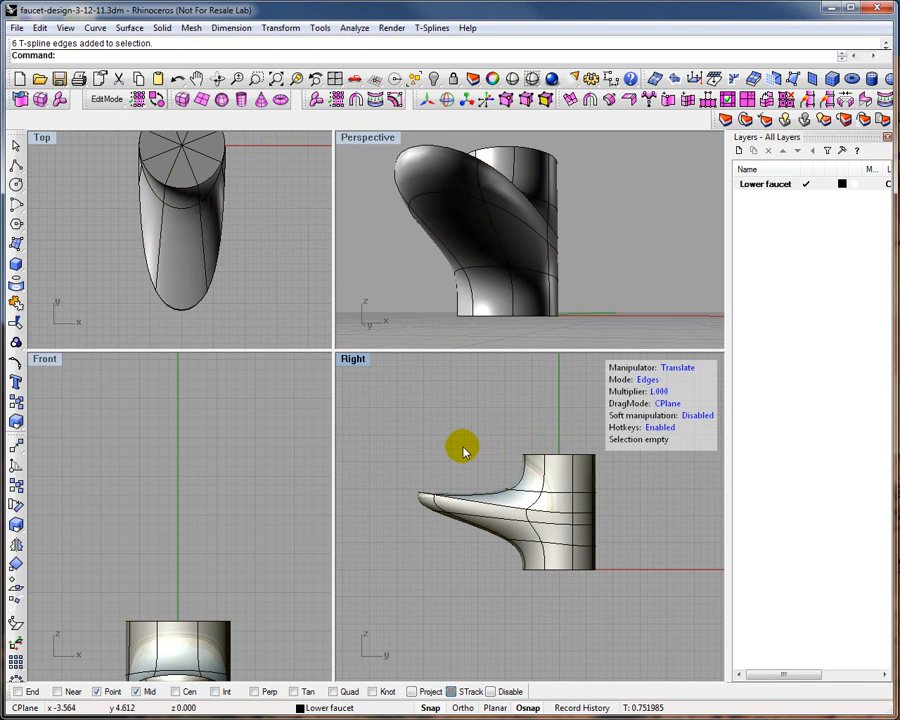
right_click_drag(631, 229, 510, 293)
scroll(578, 319, "up", 5)
scroll(578, 319, "down", 9)
scroll(577, 303, "up", 6)
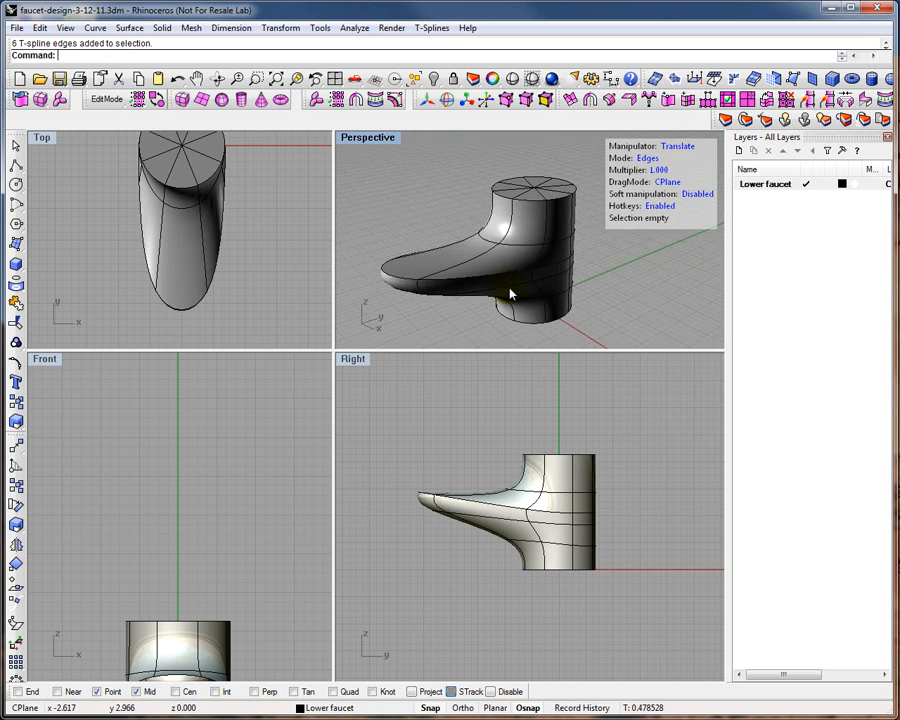
- Create a new layer named handle and make it the current layer
right_click(757, 196)
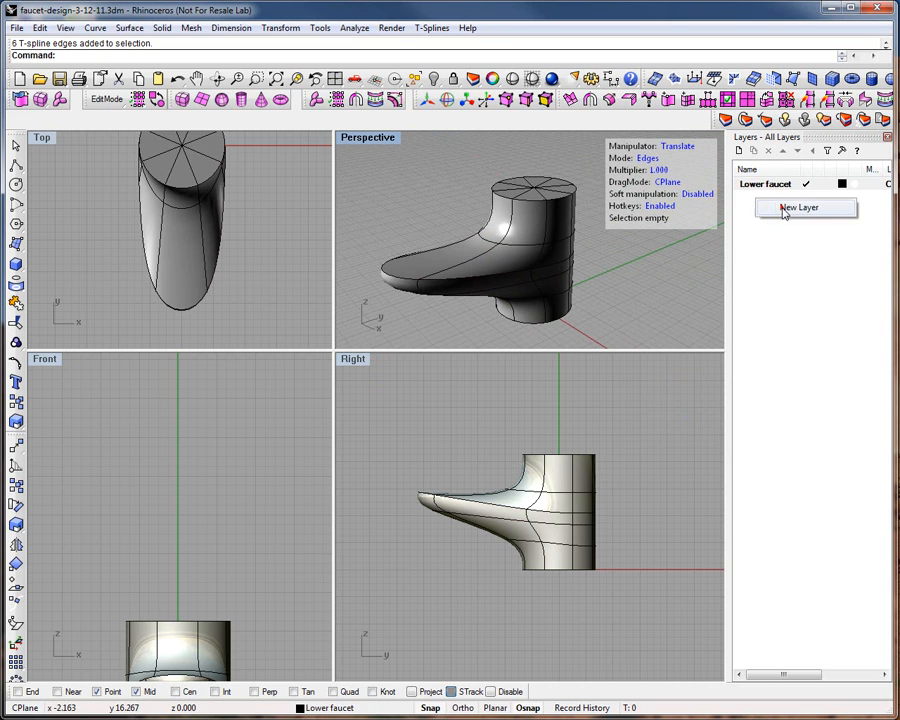
left_click(783, 209)
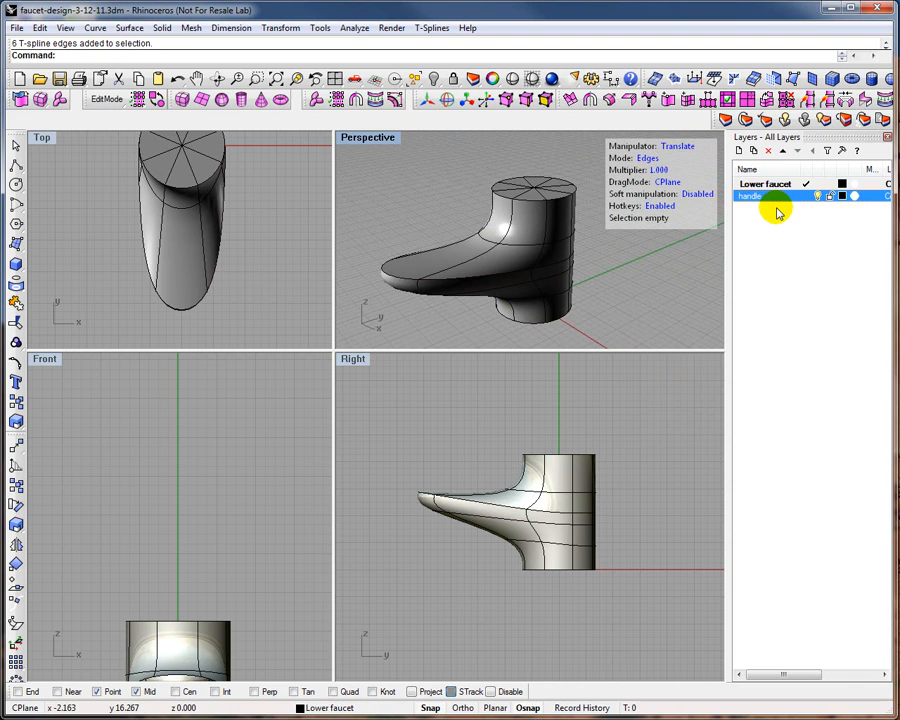
left_click(804, 197)
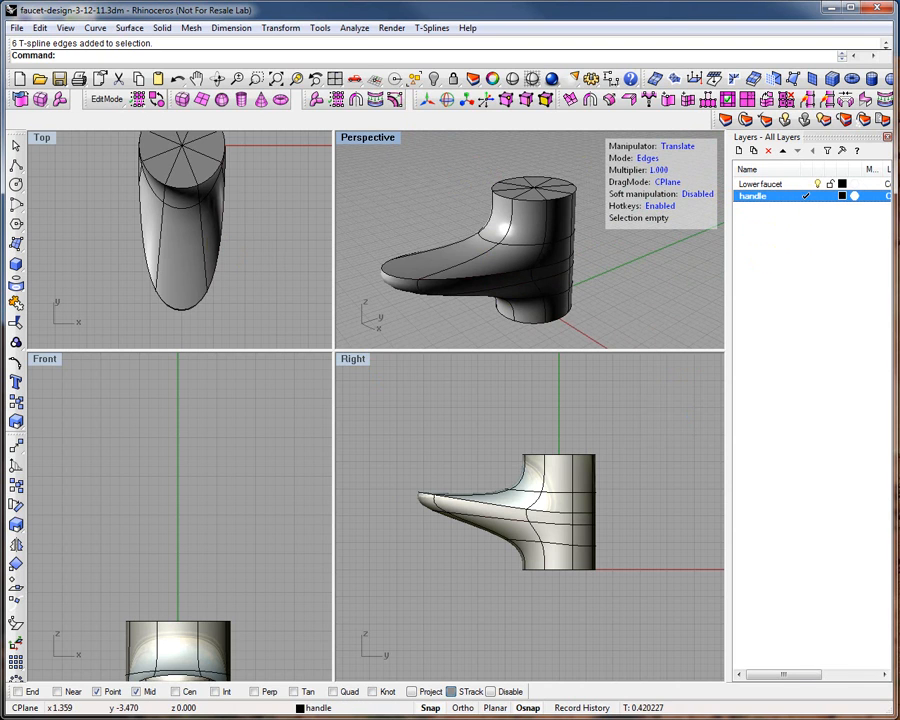
- Place a mesh sphere with a radius of about 1.35, centred on the middle of the faucet body's top face
scroll(224, 272, "down", 2)
scroll(232, 266, "up", 3)
scroll(175, 181, "down", 6)
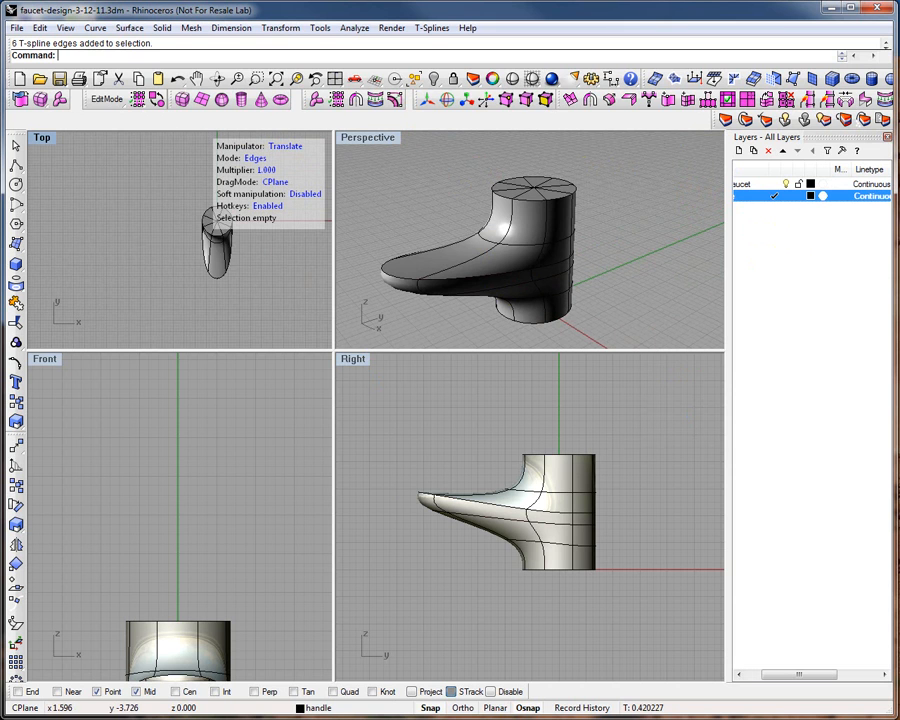
scroll(187, 180, "up", 4)
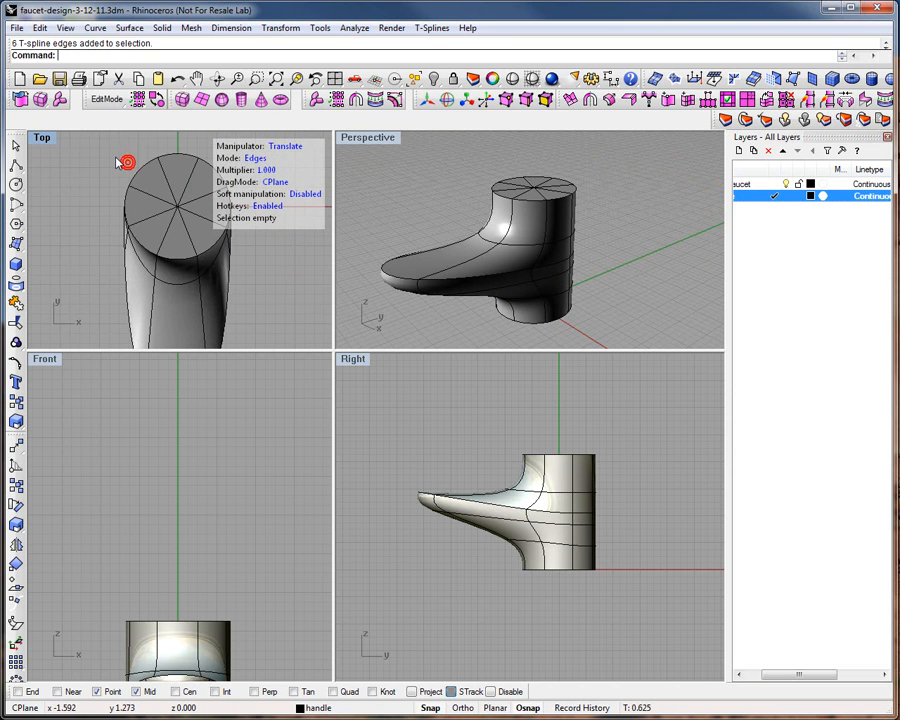
left_click(870, 78)
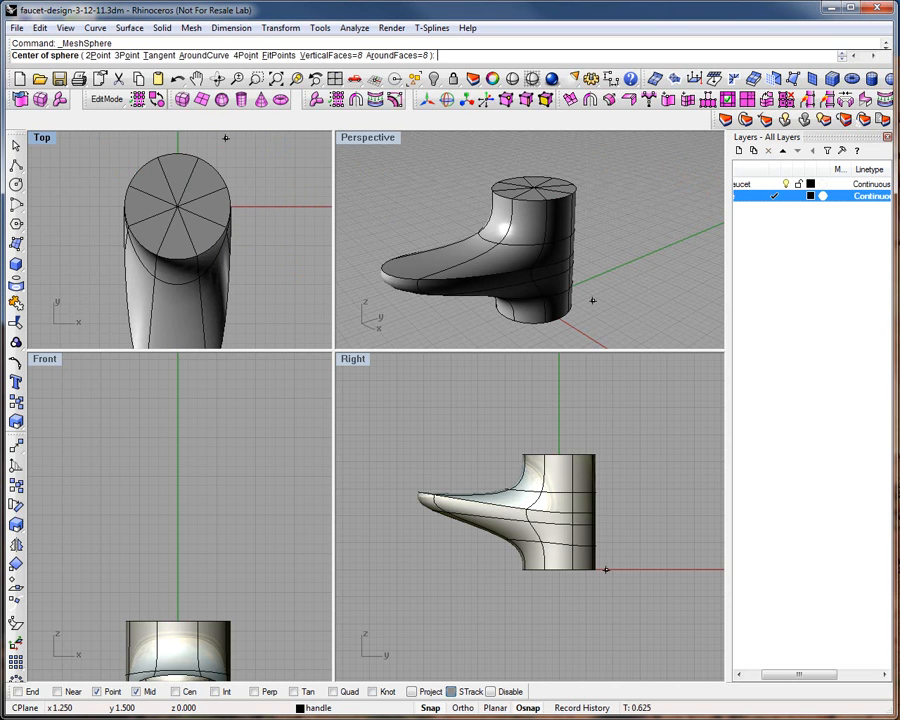
left_click(178, 207)
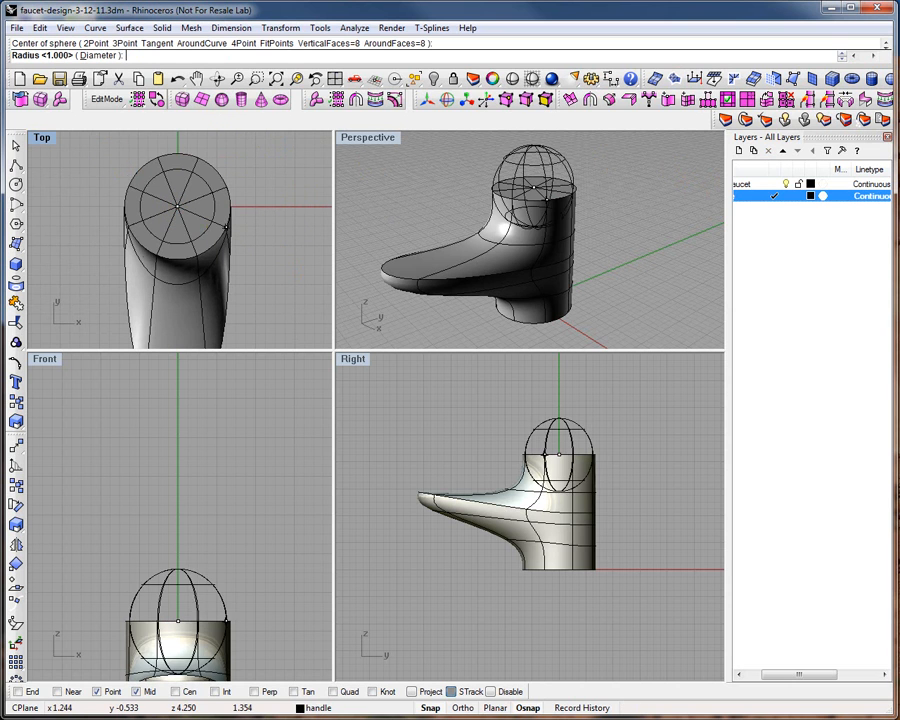
left_click(226, 221)
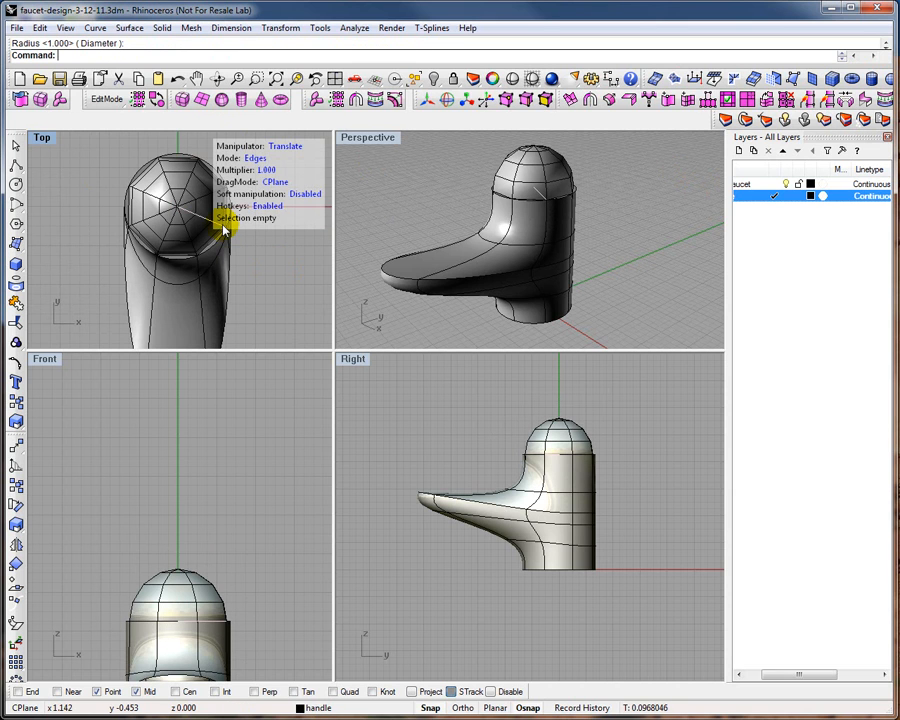
- Convert the mesh sphere to a T-spline and switch it to smooth display
left_click(553, 430)
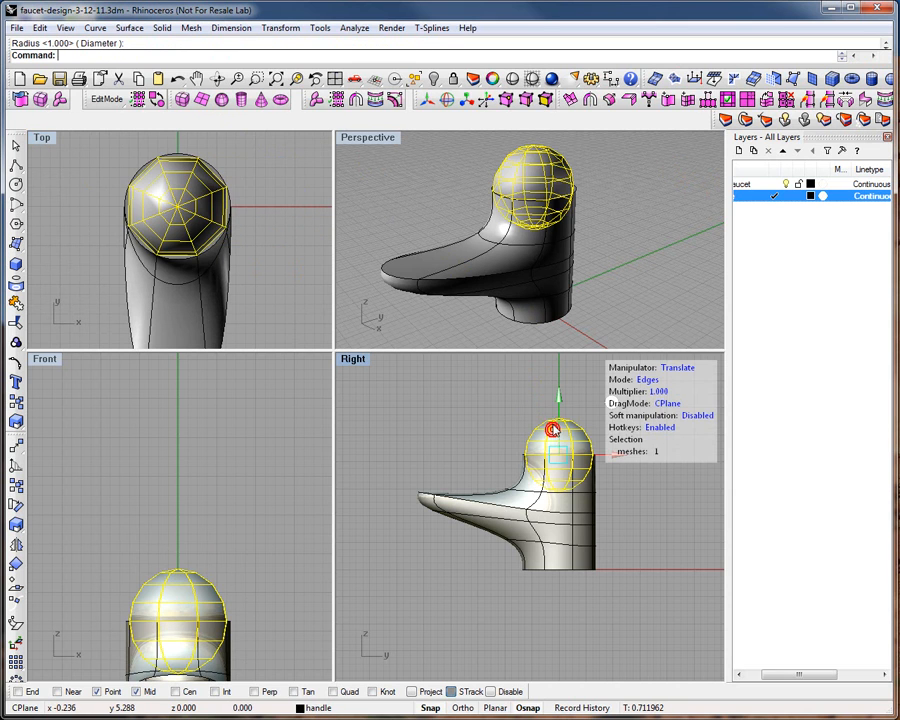
left_click(20, 99)
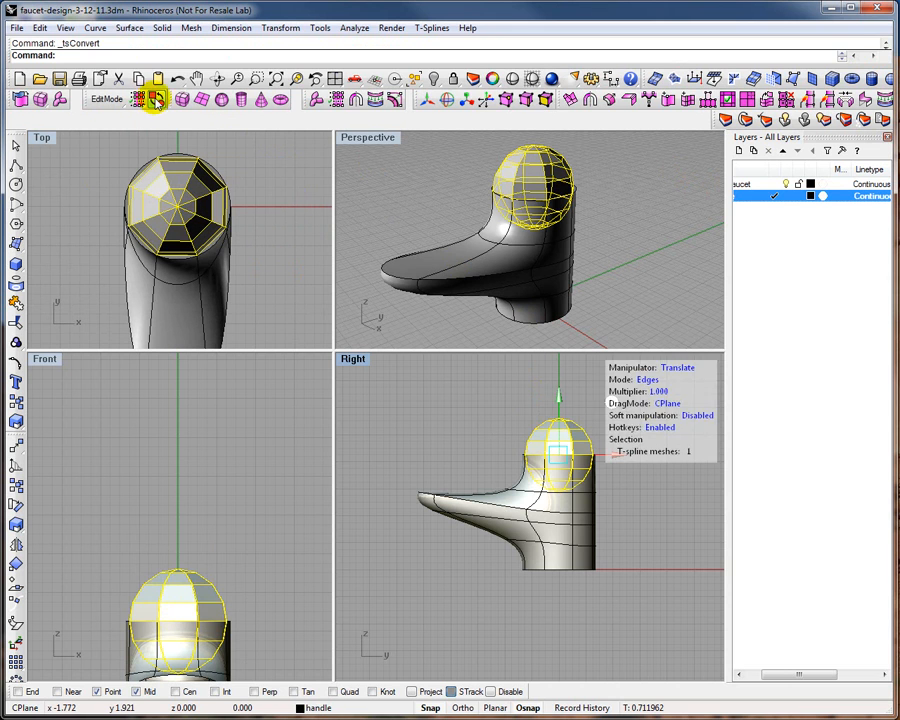
left_click(157, 100)
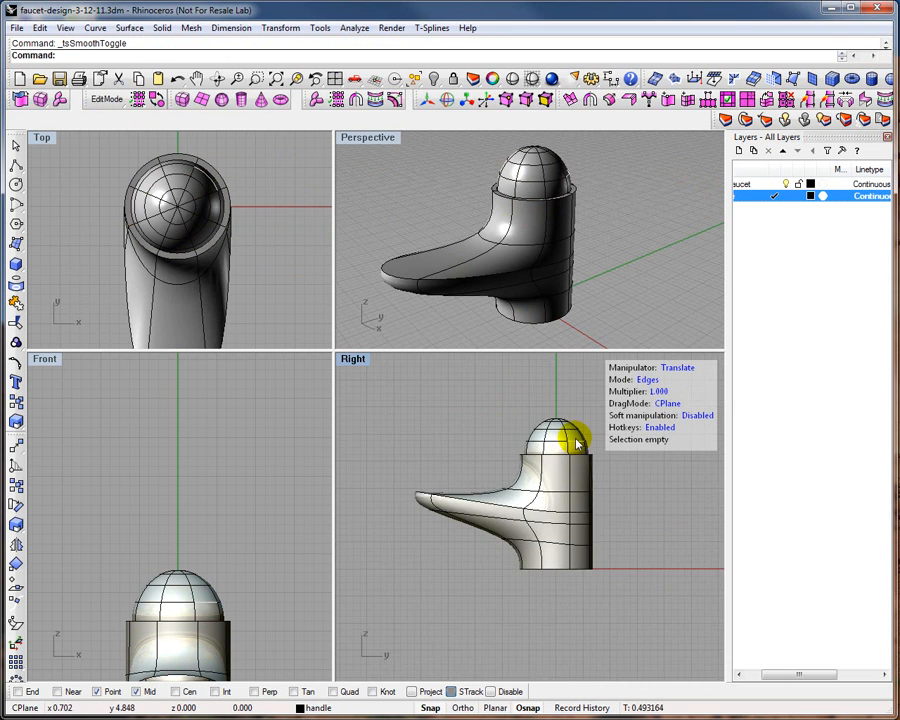
- Try to scale the sphere up uniformly with its edges window-selected while the faucet body is still visible
scroll(576, 444, "up", 3)
left_click(541, 450)
left_click(458, 403)
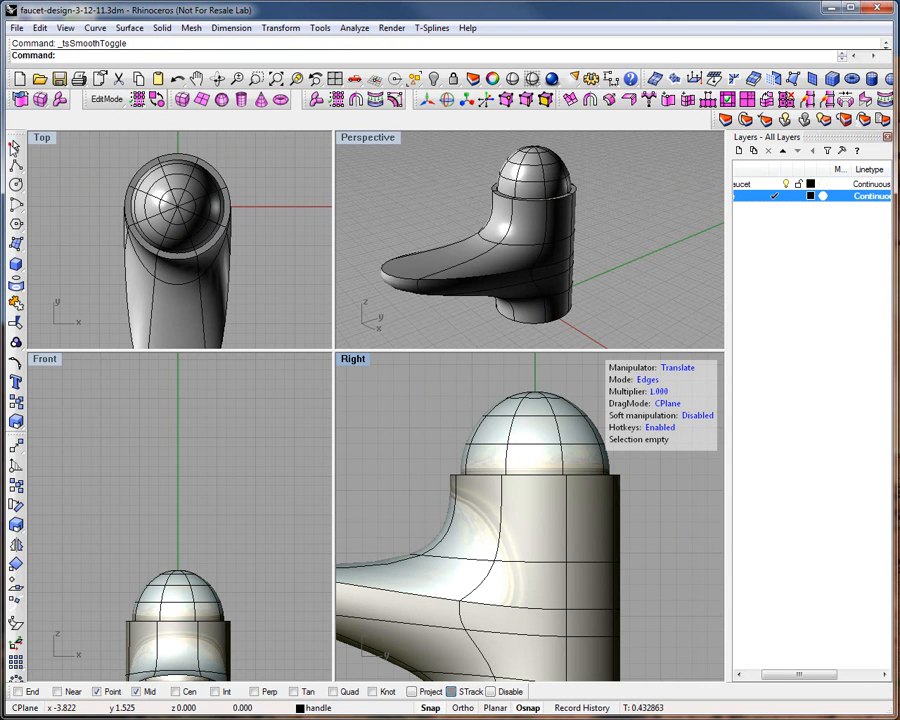
left_click(540, 165)
left_click(443, 158)
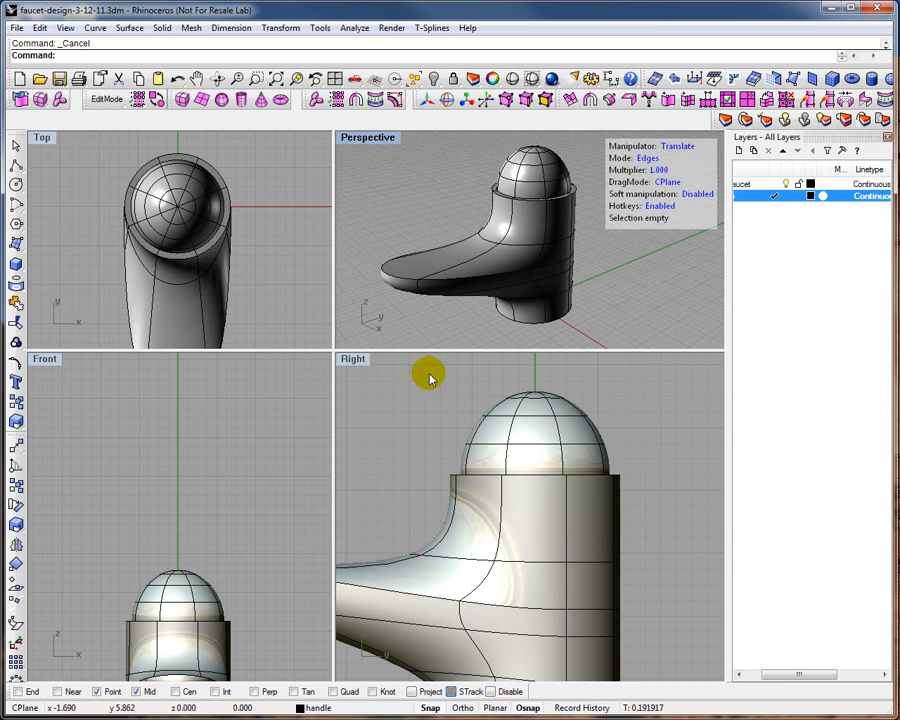
left_click_drag(428, 374, 687, 560)
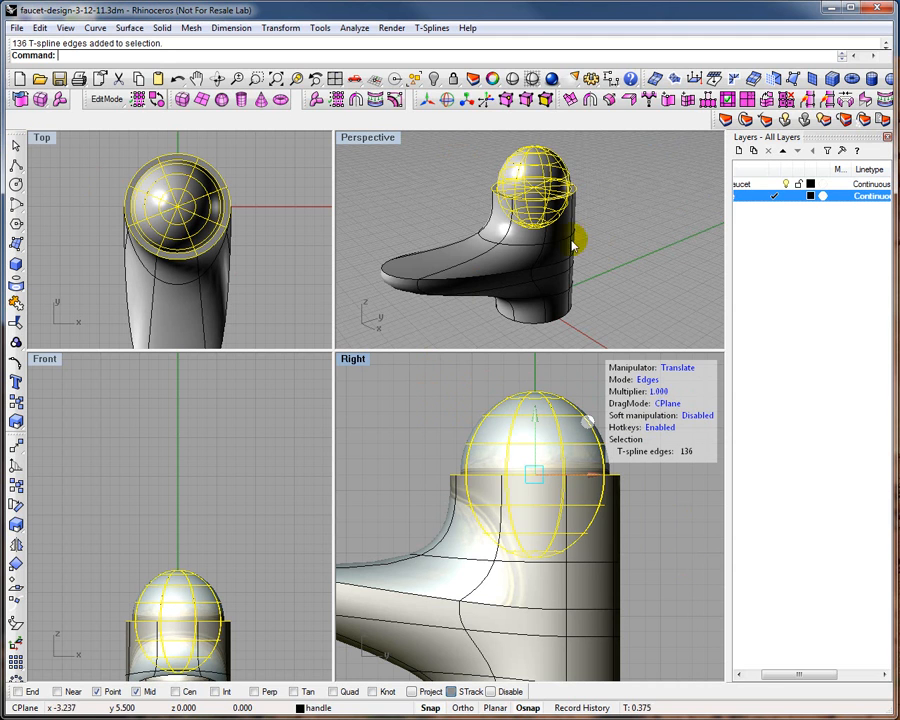
left_click(466, 99)
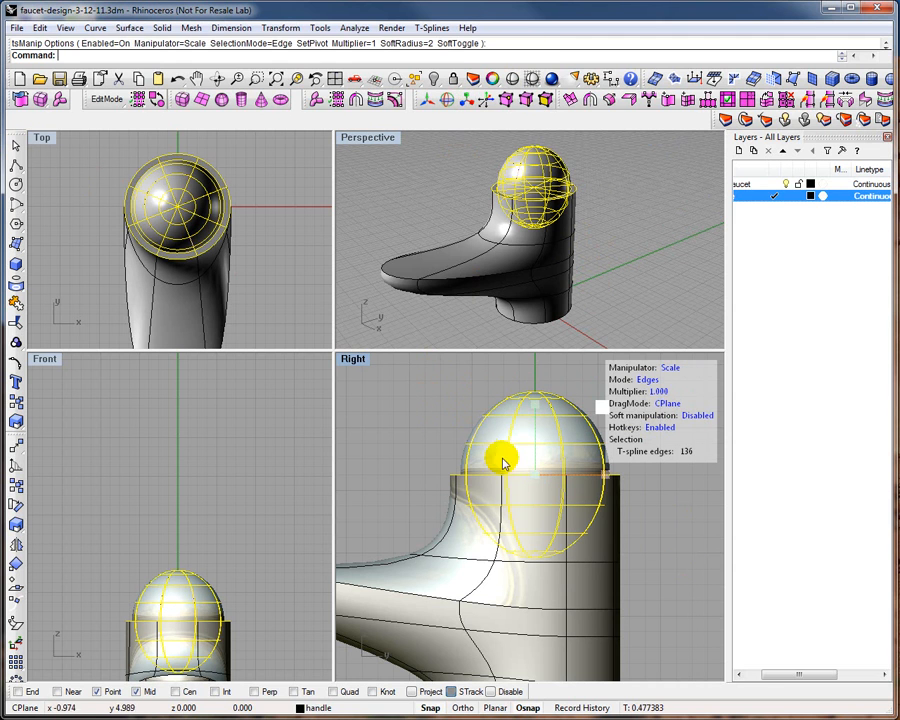
left_click_drag(544, 481, 552, 476)
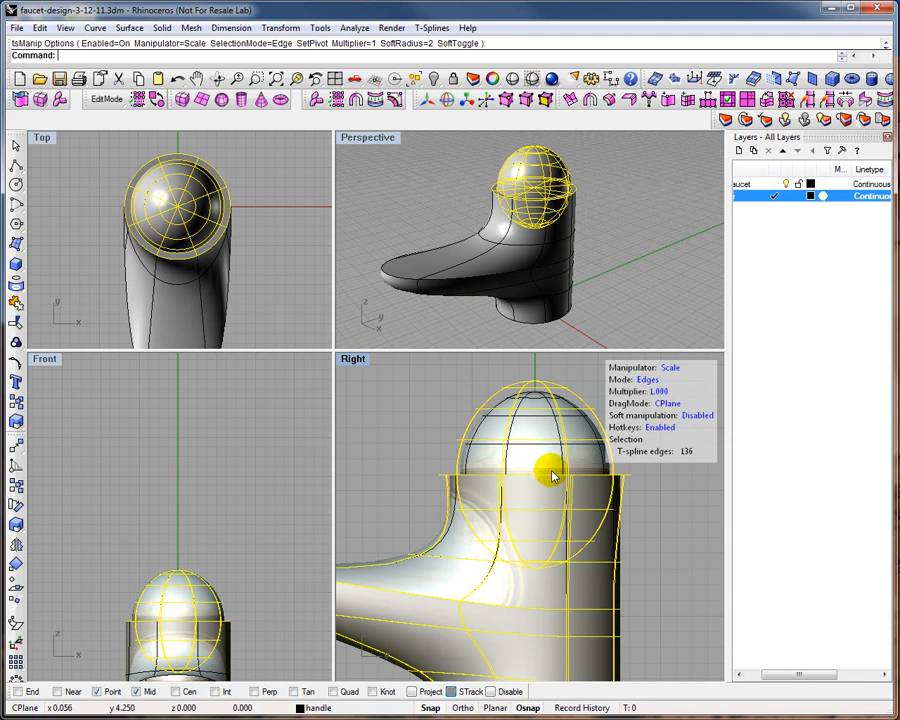
- Undo the last scaling and the sphere's smooth display toggle
key("ctrl+z")
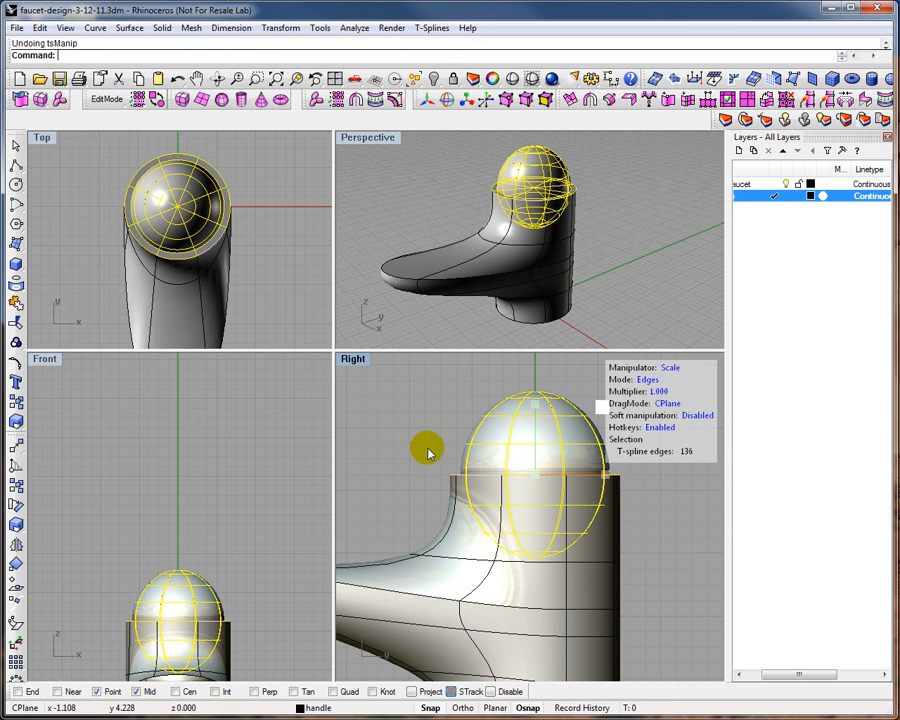
key("ctrl+z")
left_click(430, 416)
left_click(484, 412)
left_click(440, 380)
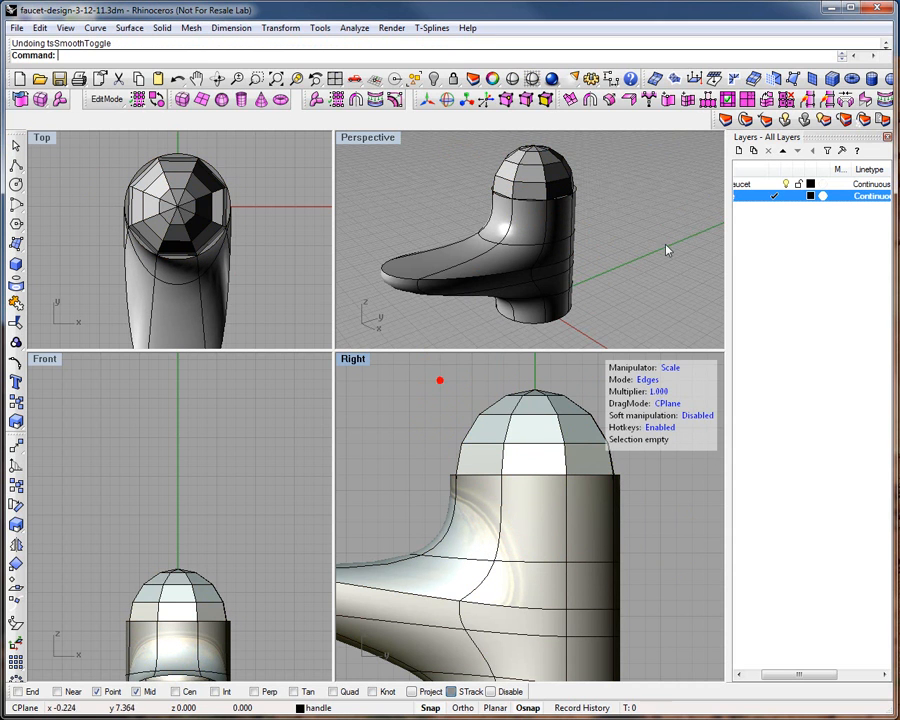
- Scale the faceted sphere up uniformly to the width of the body, hiding the Lower faucet layer only while selecting the sphere's edges
left_click(786, 184)
left_click_drag(422, 373, 670, 612)
left_click(786, 184)
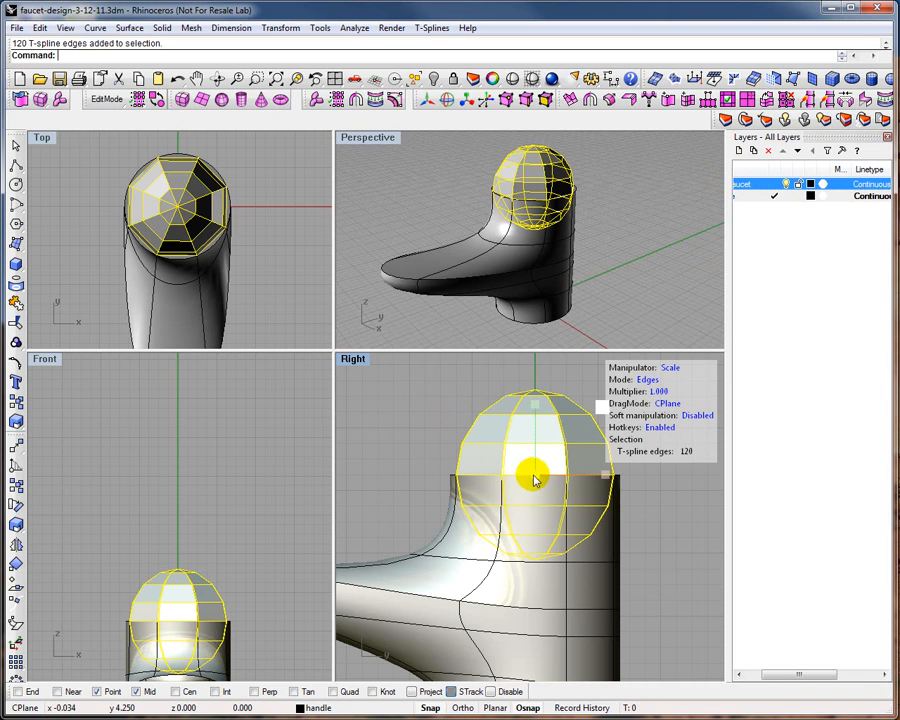
left_click_drag(535, 478, 539, 476)
left_click(381, 419)
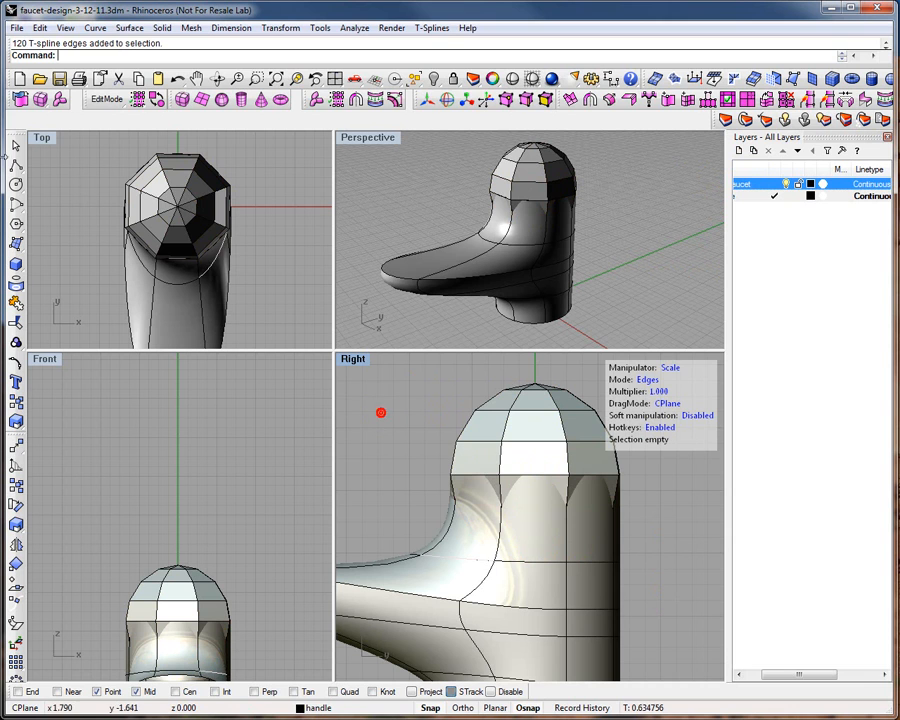
- Try to toggle the faceted sphere to smooth display
left_click(20, 143)
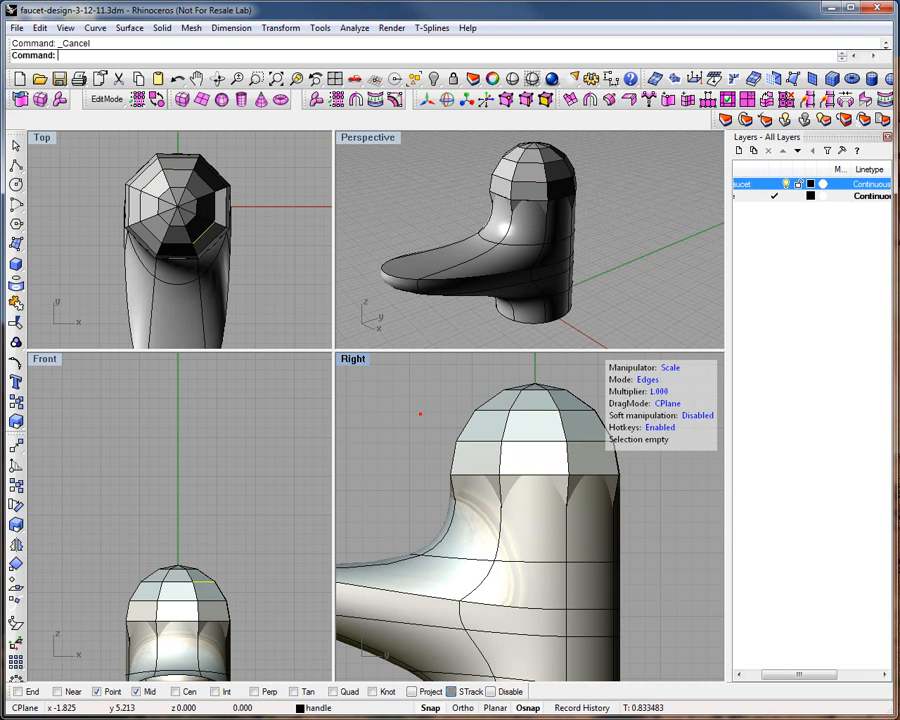
left_click(15, 144)
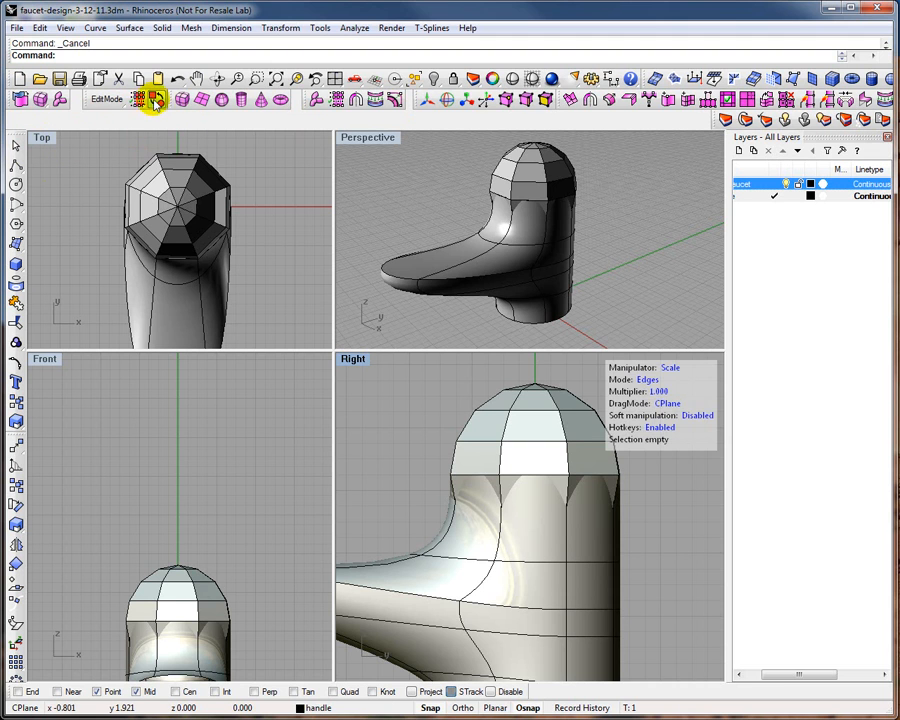
left_click(155, 103)
left_click(154, 164)
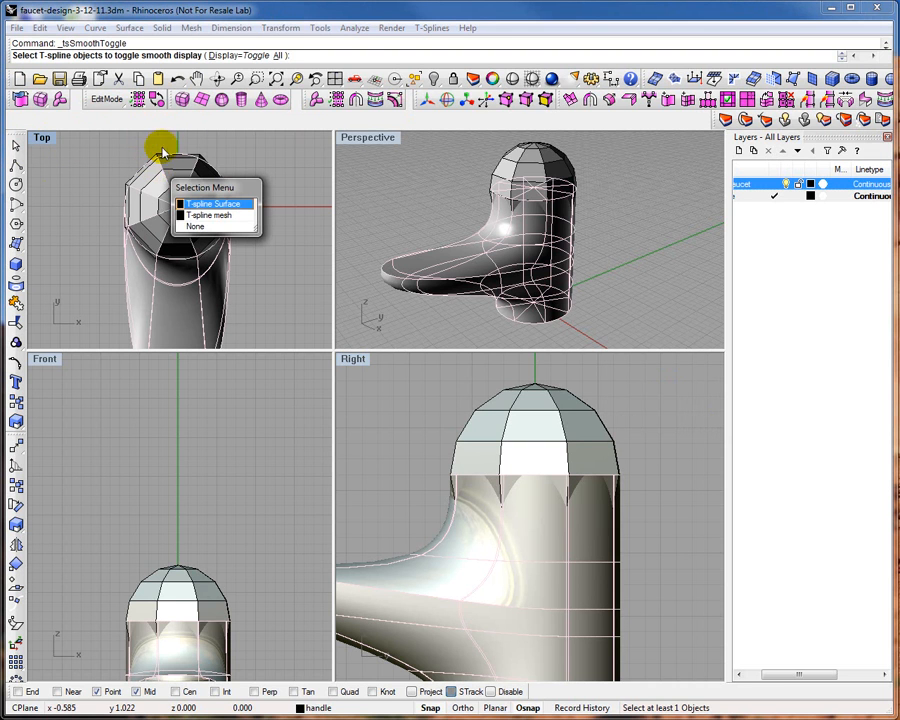
left_click(534, 155)
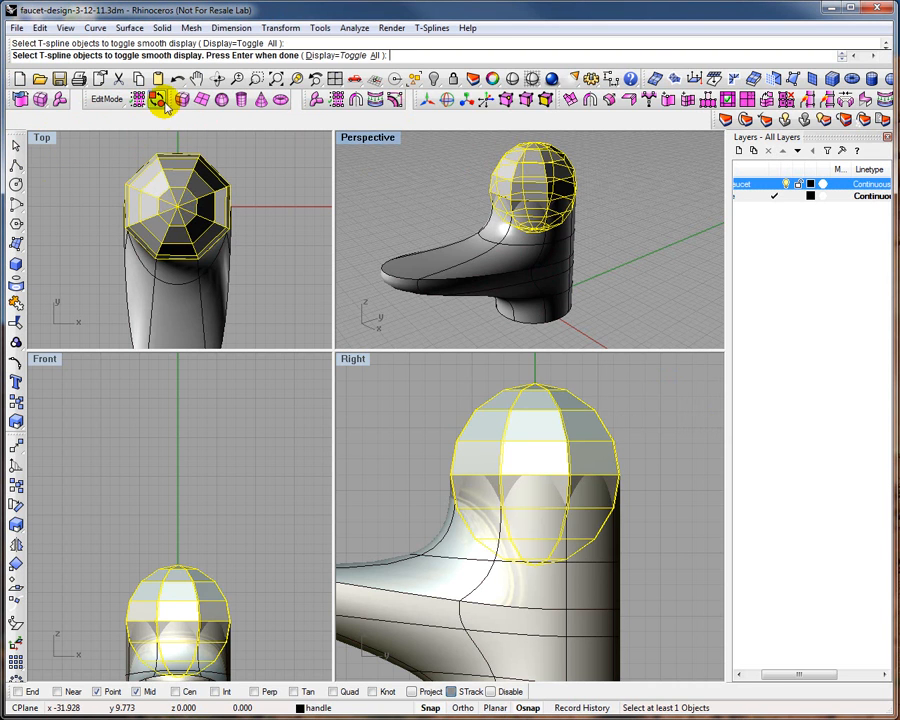
key("Return")
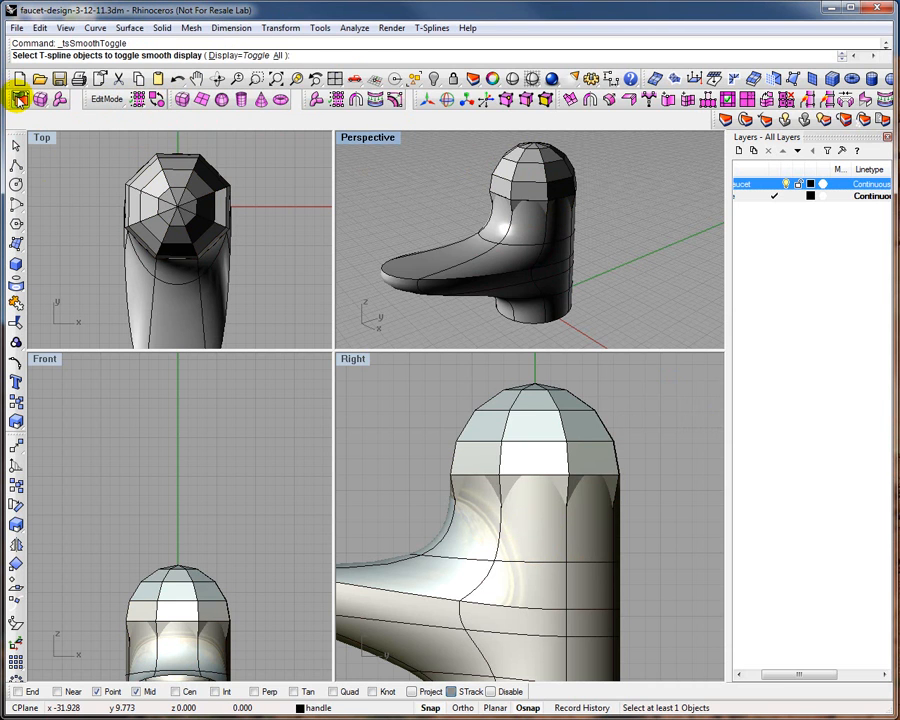
- Run the T-spline conversion on the enlarged faceted sphere and switch the sphere to smooth display
left_click(19, 97)
left_click(192, 167)
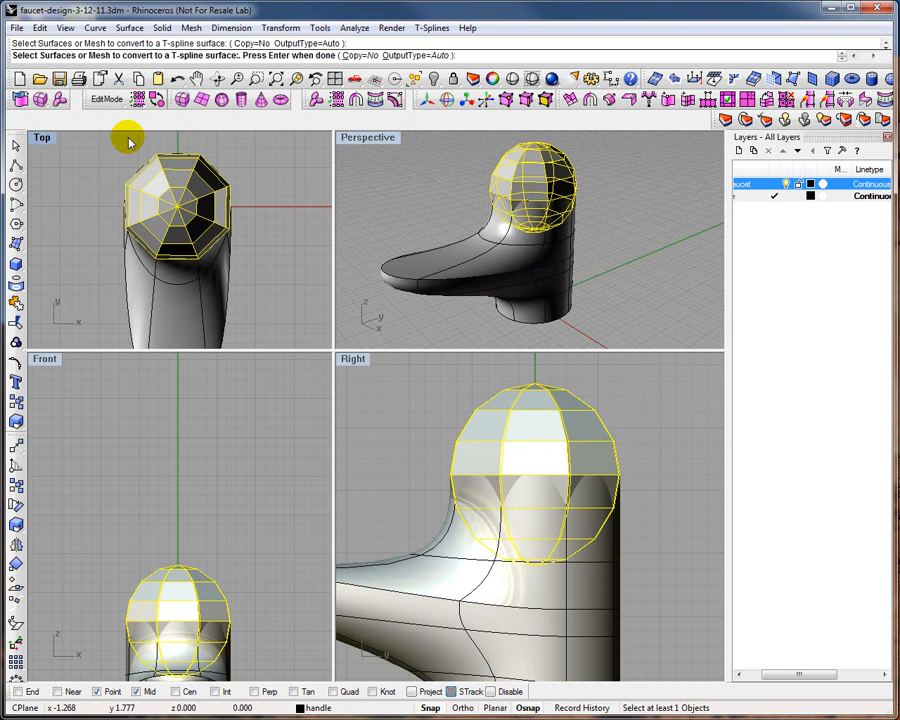
key("Return")
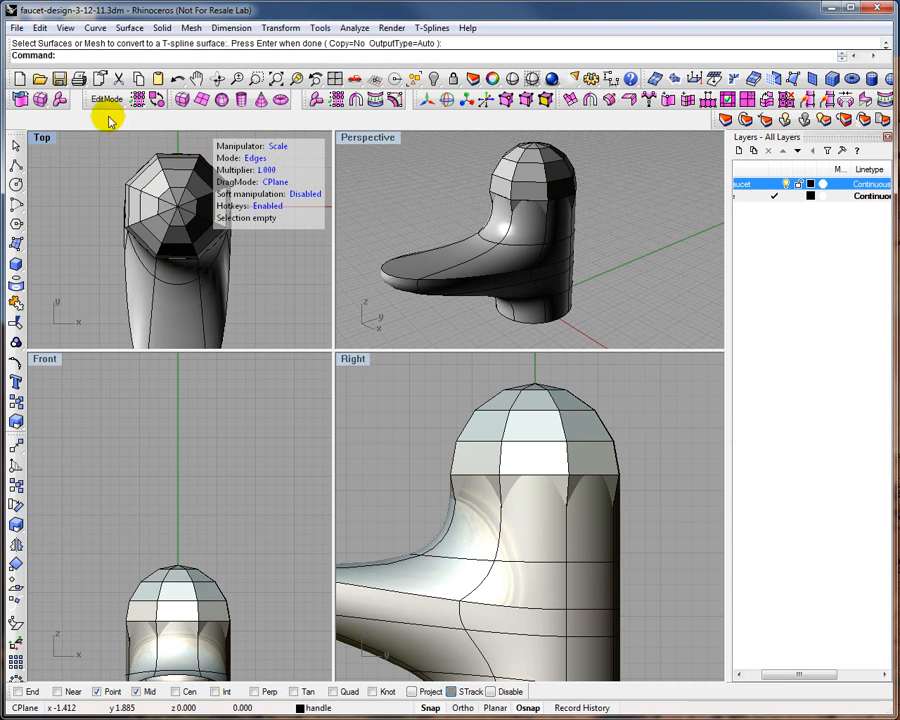
left_click(156, 98)
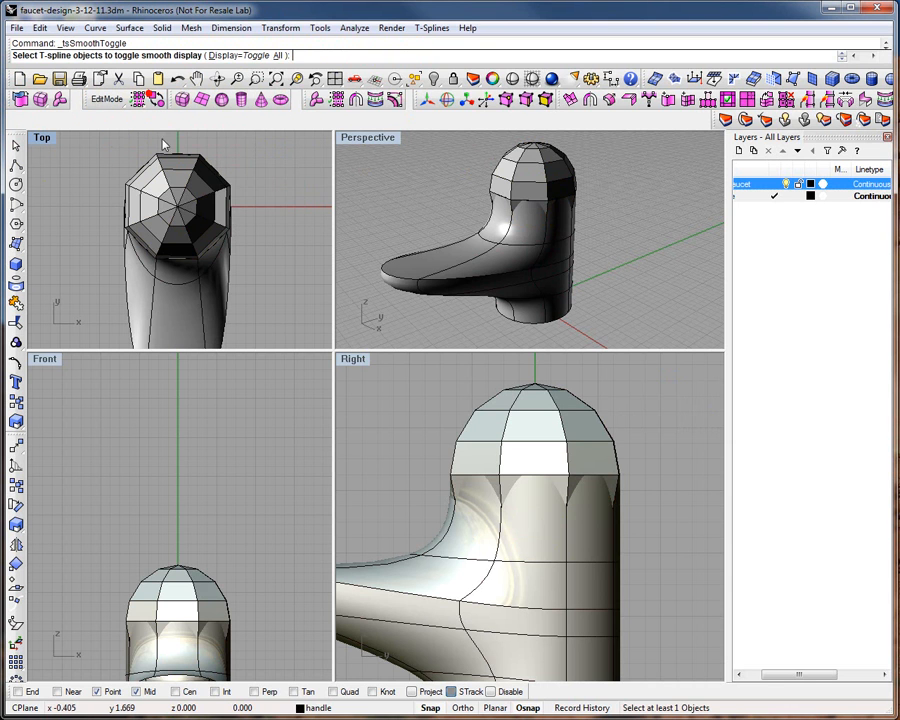
left_click(183, 166)
left_click(537, 184)
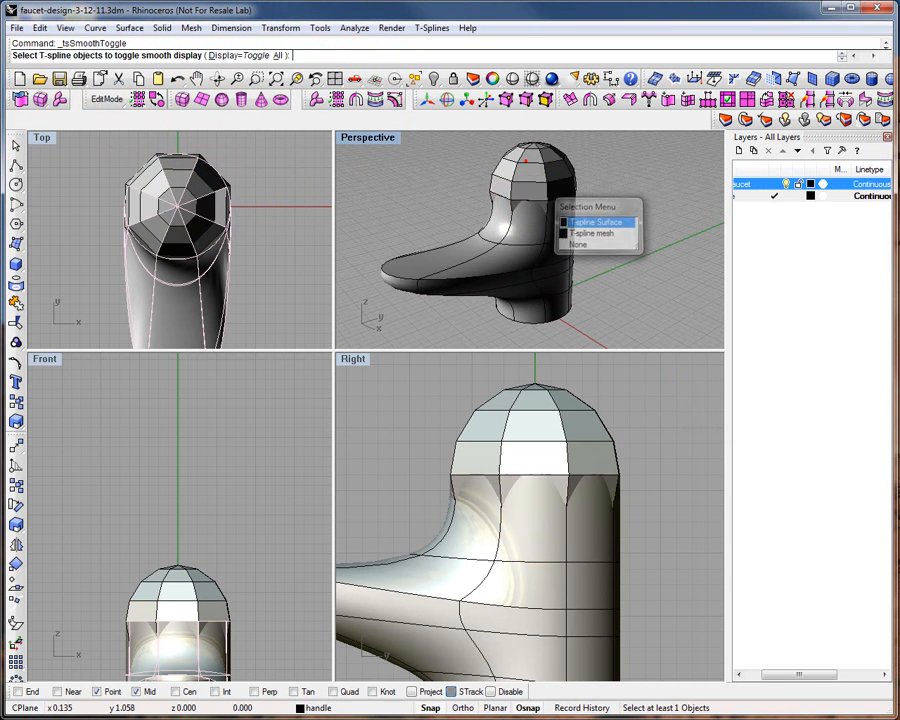
left_click(527, 165)
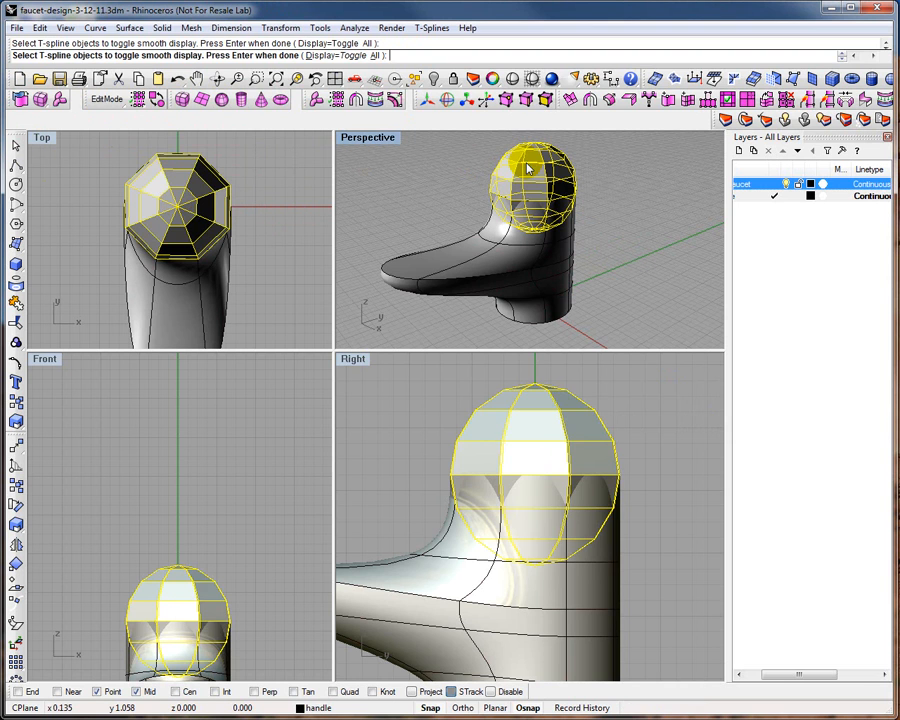
key("Return")
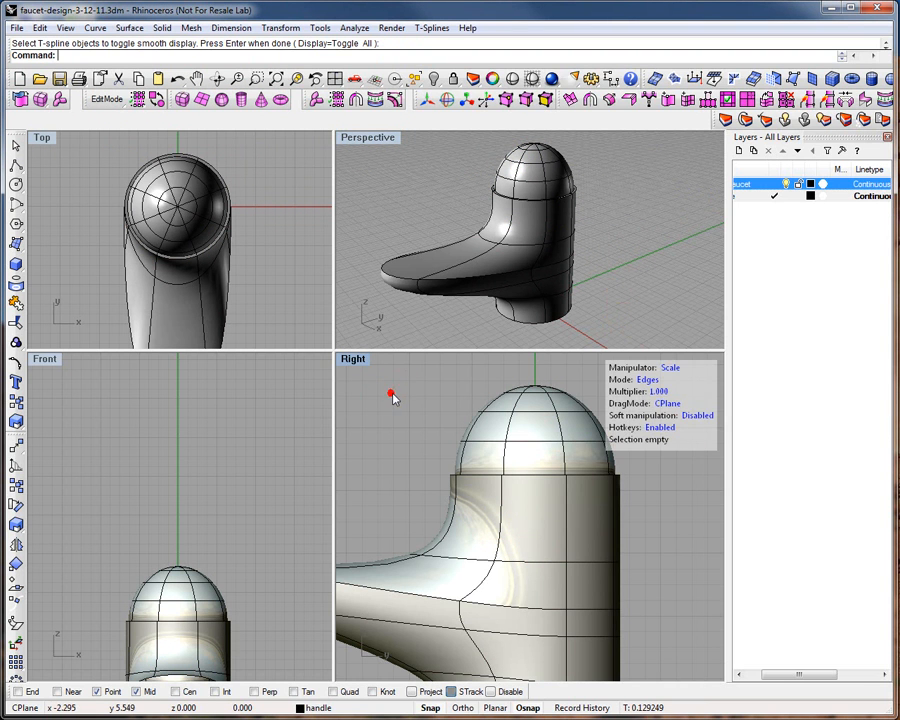
- Scale the smooth sphere up slightly to match the body's rim, hiding the Lower faucet layer only while selecting all sphere edges
left_click(786, 184)
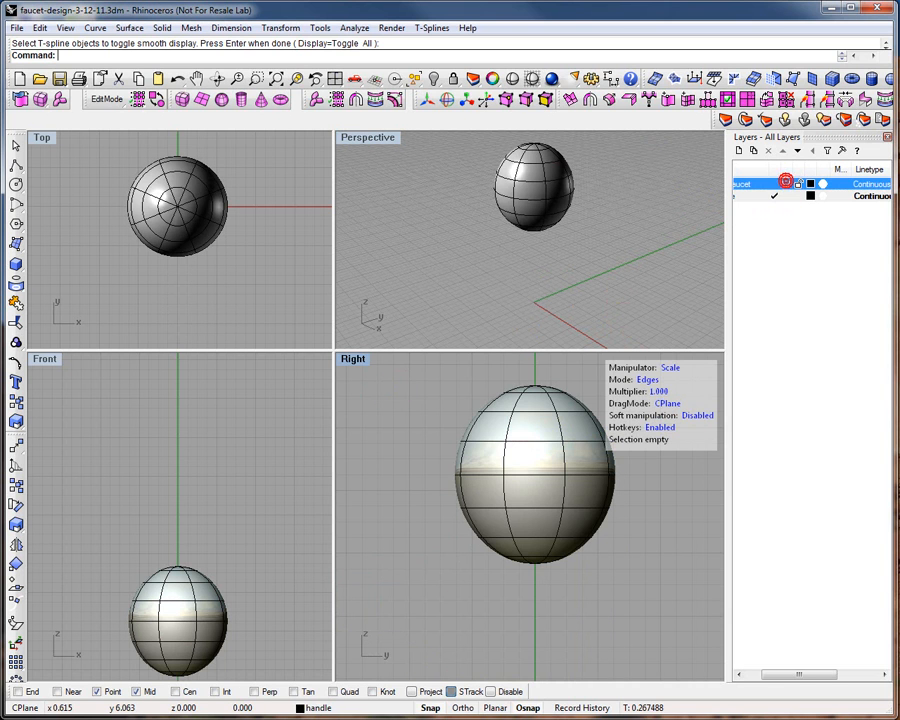
left_click_drag(416, 370, 625, 575)
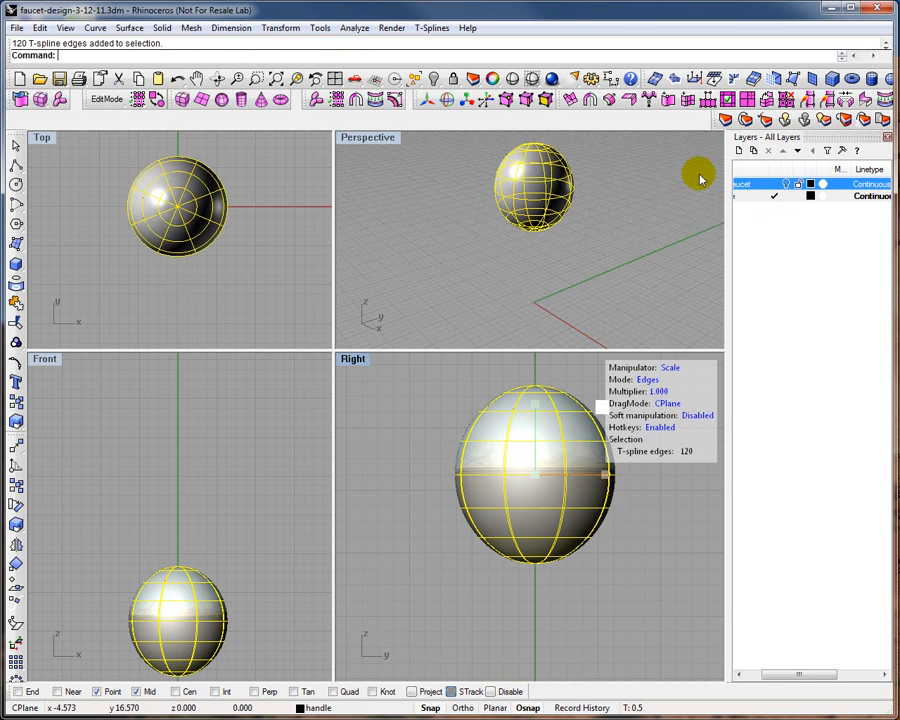
left_click(786, 184)
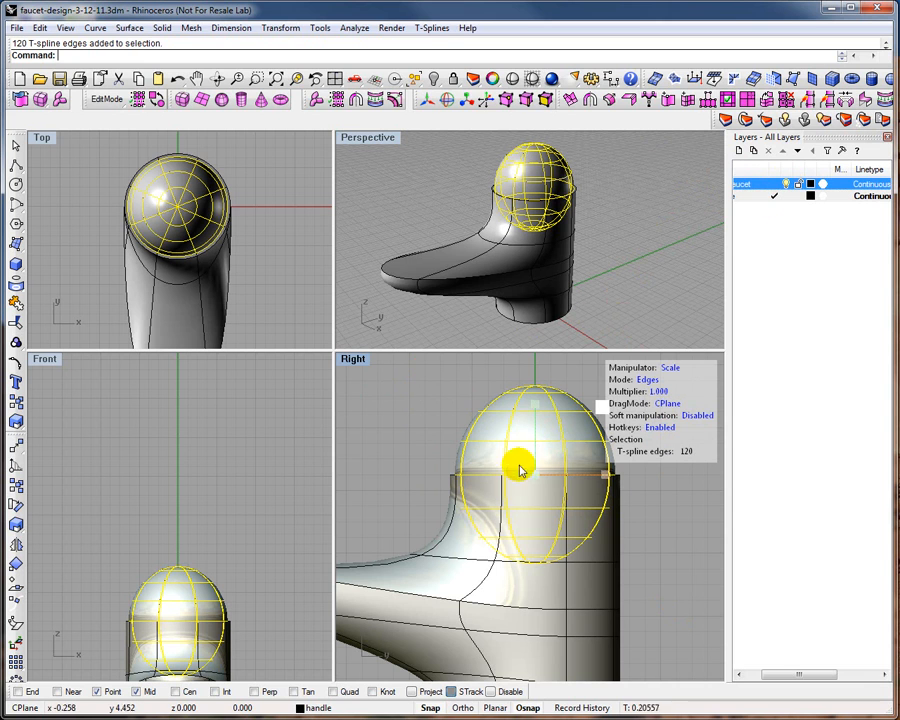
left_click_drag(537, 475, 542, 481)
left_click(407, 415)
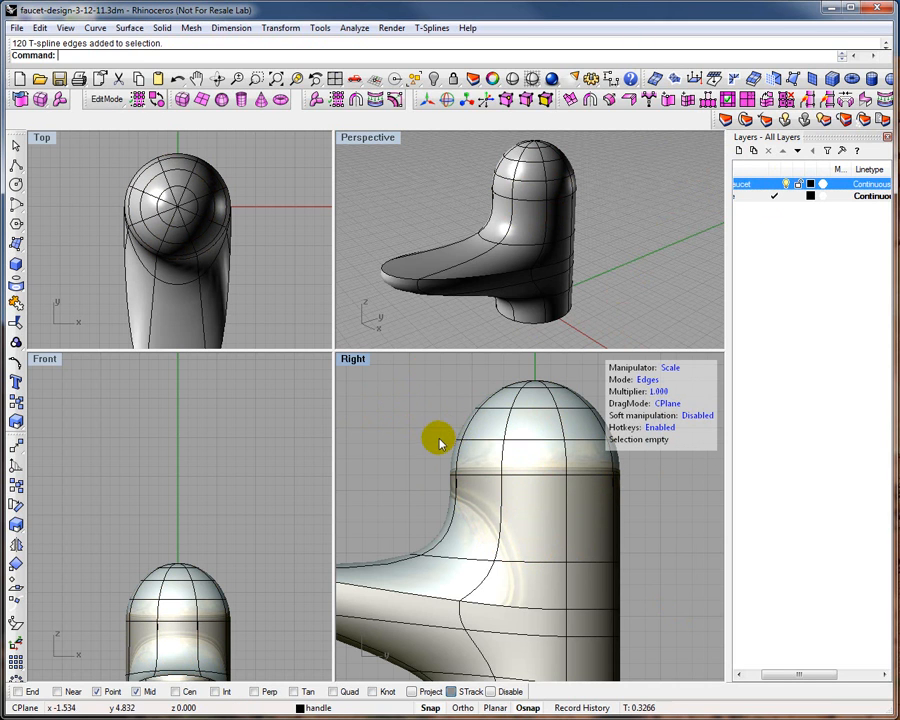
- Pull the sphere's upper face on the spout side horizontally outwards to form a long handle above the spout
scroll(438, 440, "up", 3)
scroll(438, 446, "down", 5)
scroll(496, 446, "up", 2)
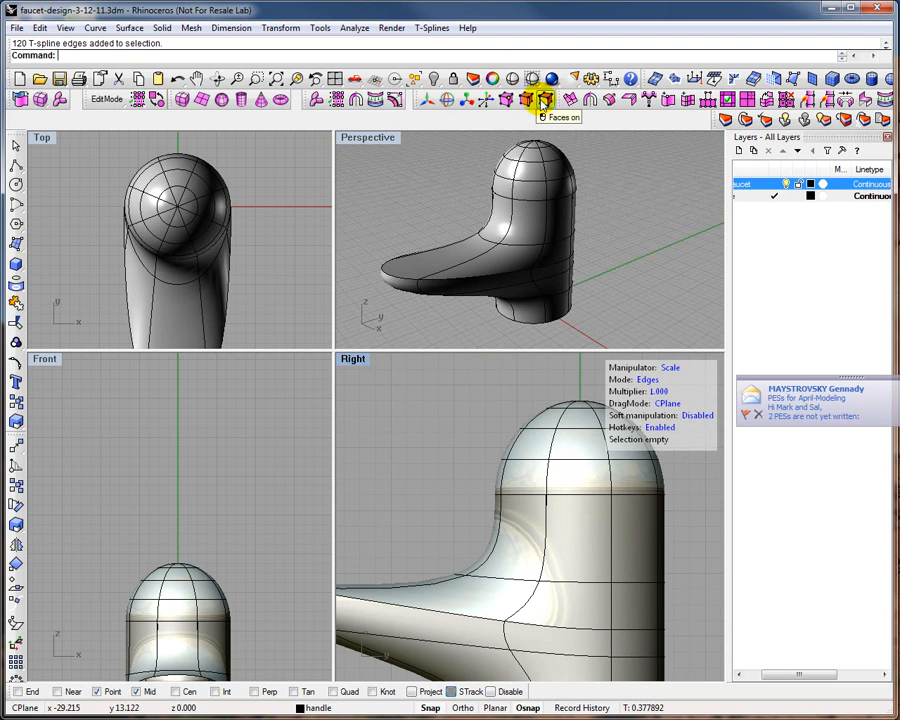
left_click(545, 99)
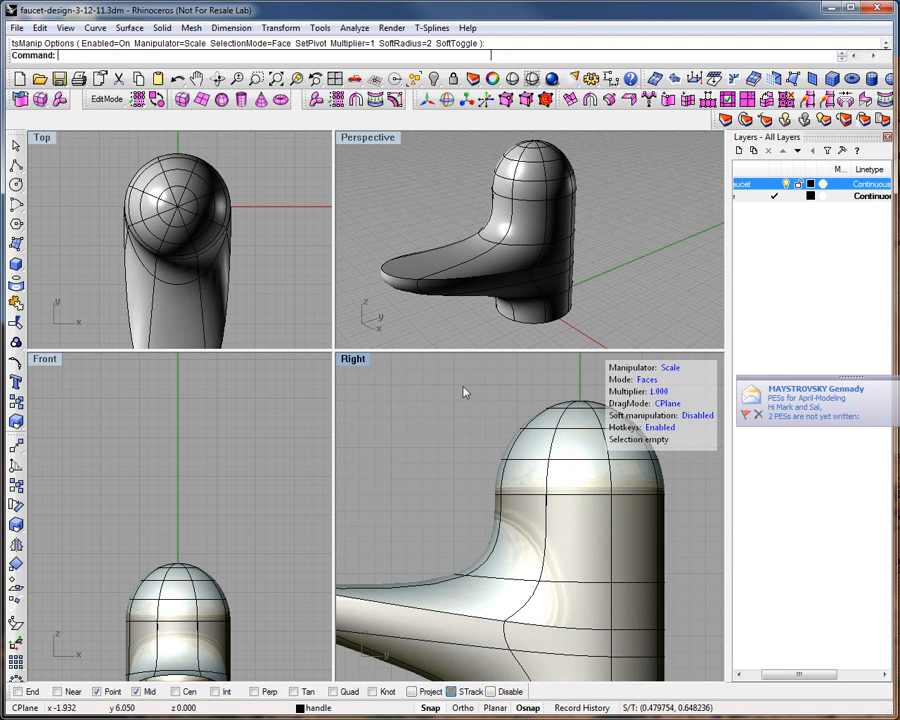
left_click(509, 450)
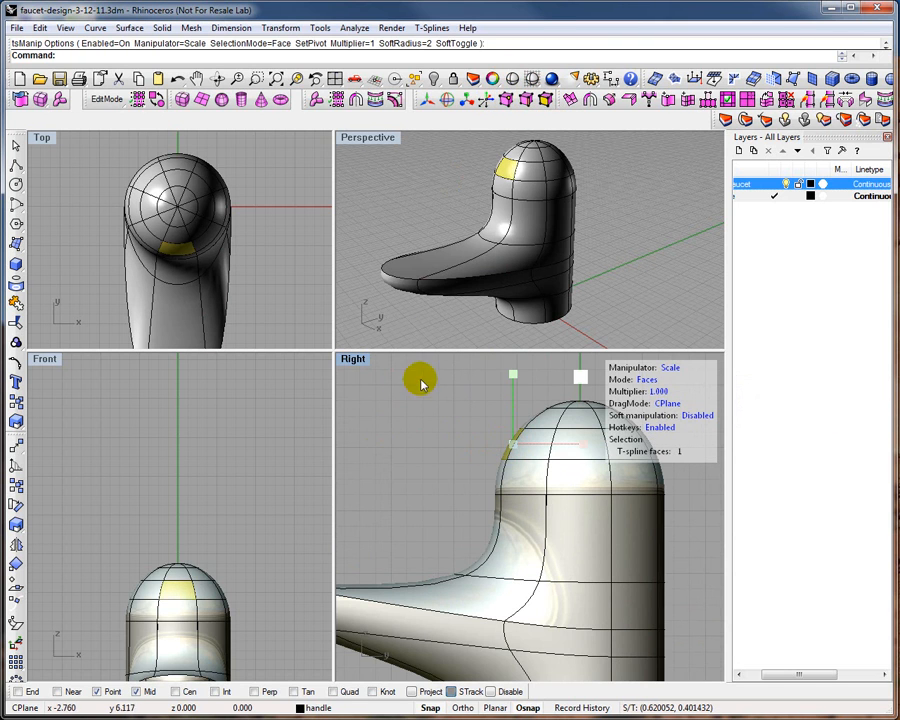
left_click(432, 82)
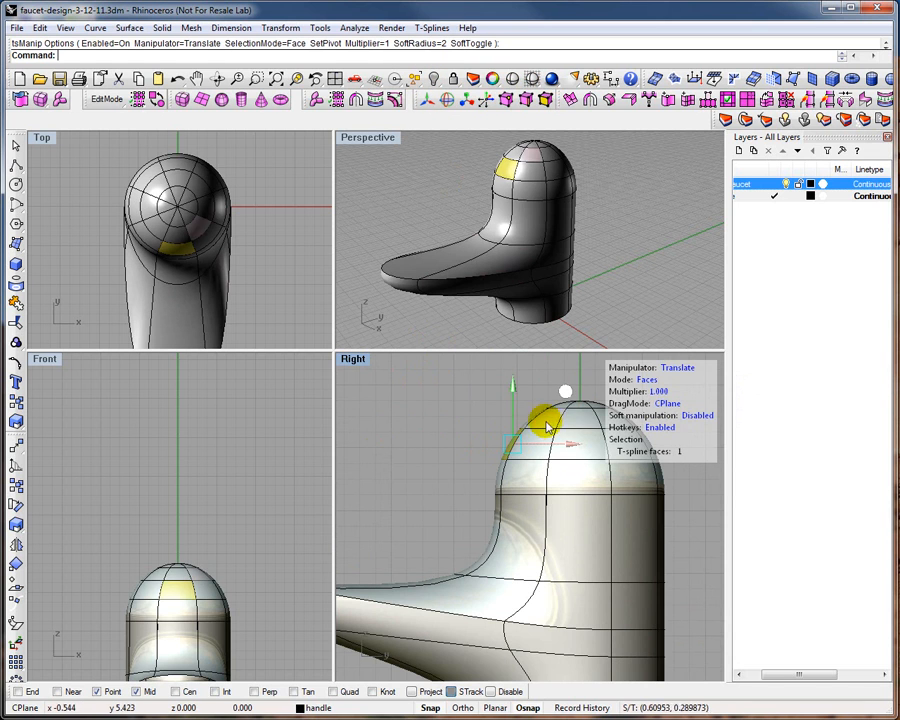
left_click_drag(573, 449, 349, 428)
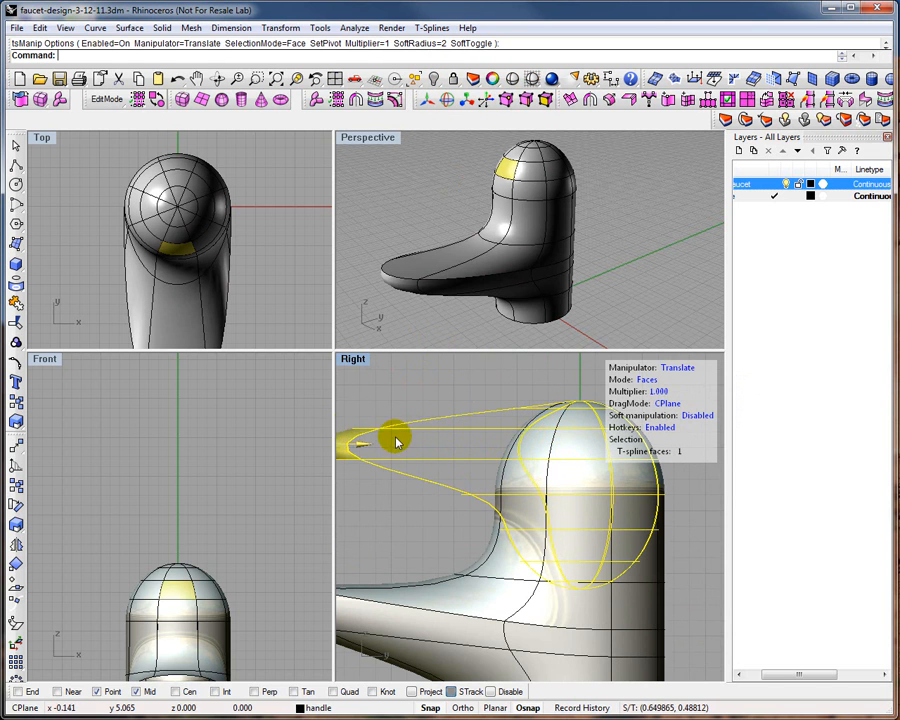
- Extend the handle's tip face slightly further outwards and raise it nearly level with the top of the sphere
scroll(453, 455, "down", 6)
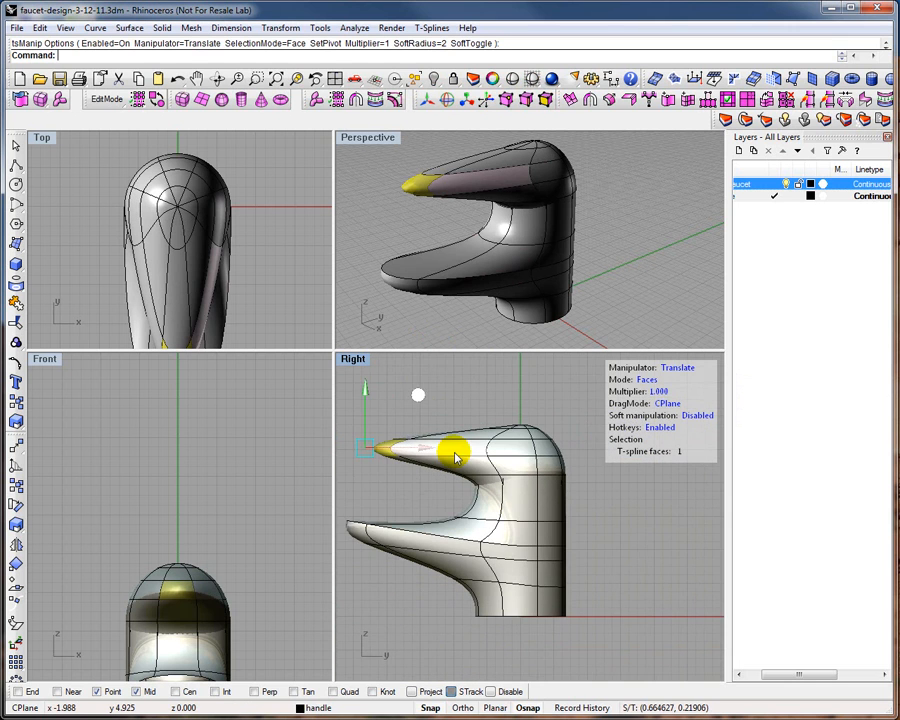
left_click_drag(436, 452, 430, 452)
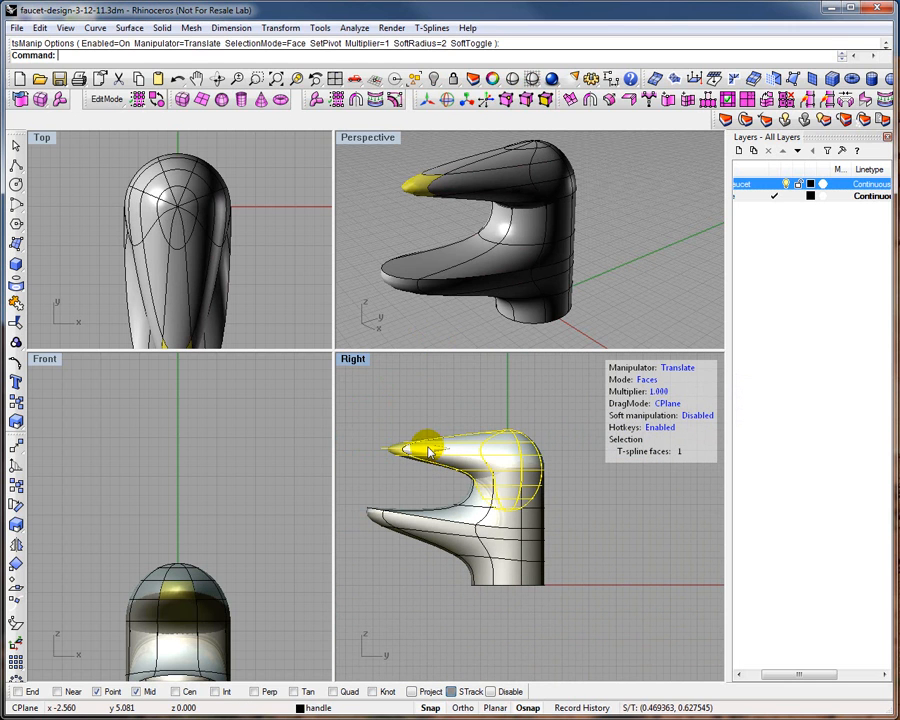
left_click(428, 452)
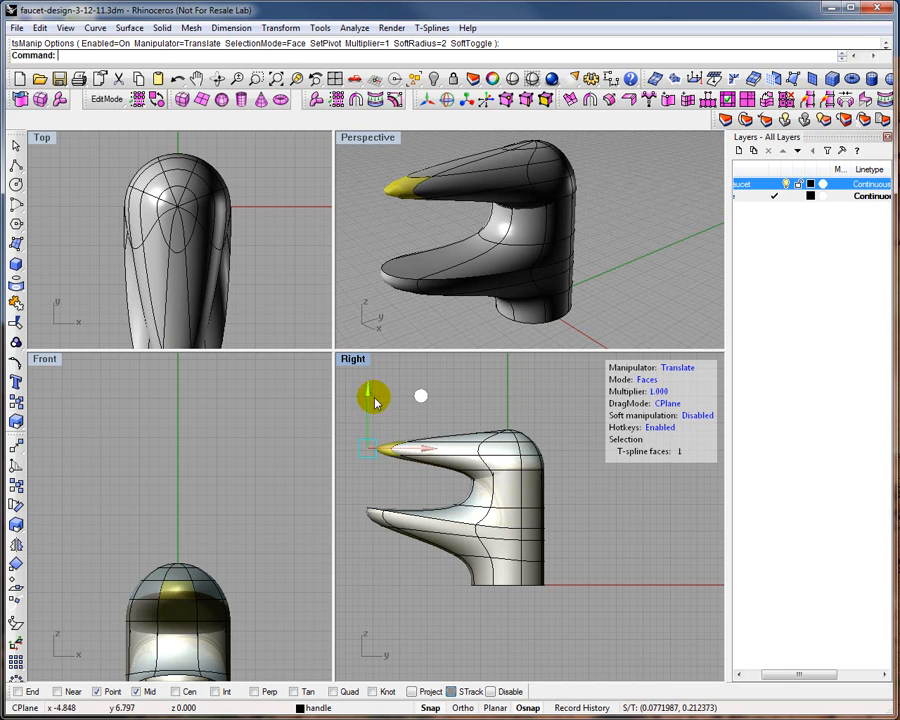
mouse_move(370, 390)
left_mouse_down()
mouse_move(368, 376)
mouse_move(437, 420)
left_mouse_up()
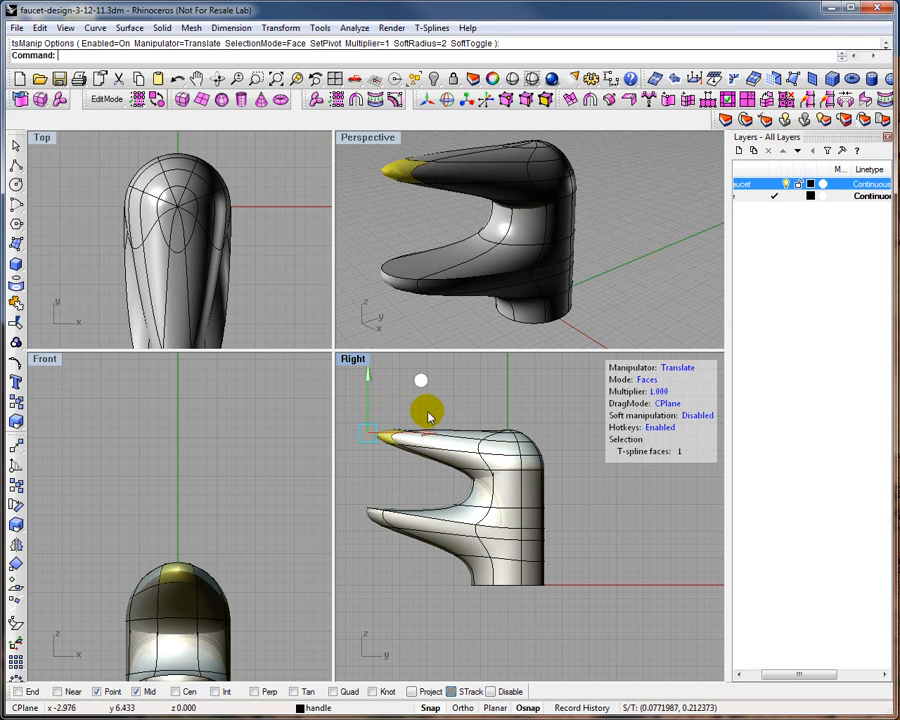
left_click(290, 278)
- Hide the Lower faucet layer and widen the handle tip by scaling its four end vertices sideways
scroll(270, 264, "up", 3)
scroll(260, 280, "down", 6)
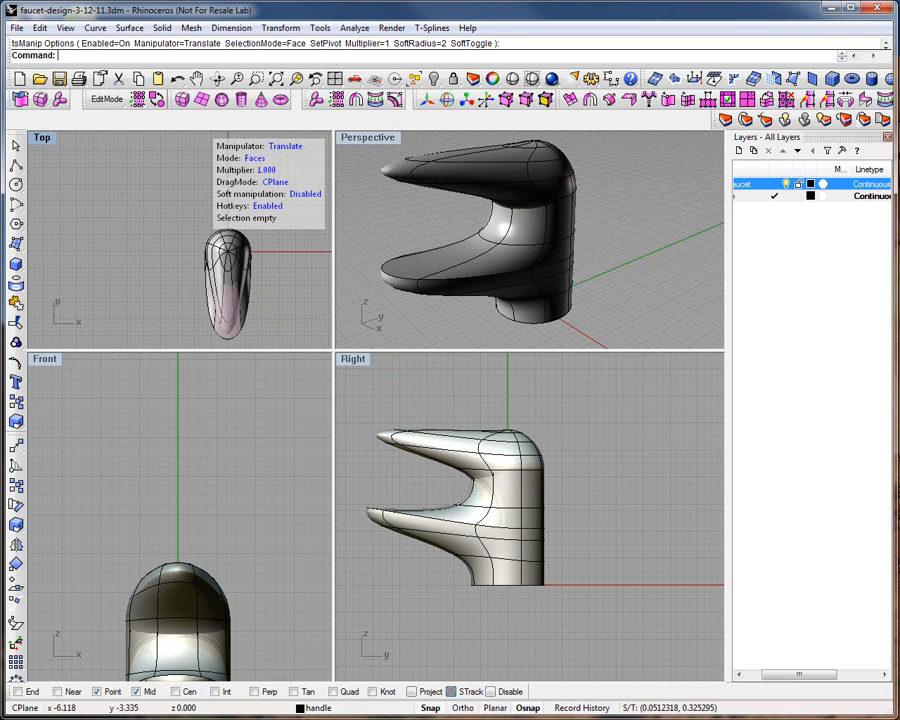
left_click(787, 184)
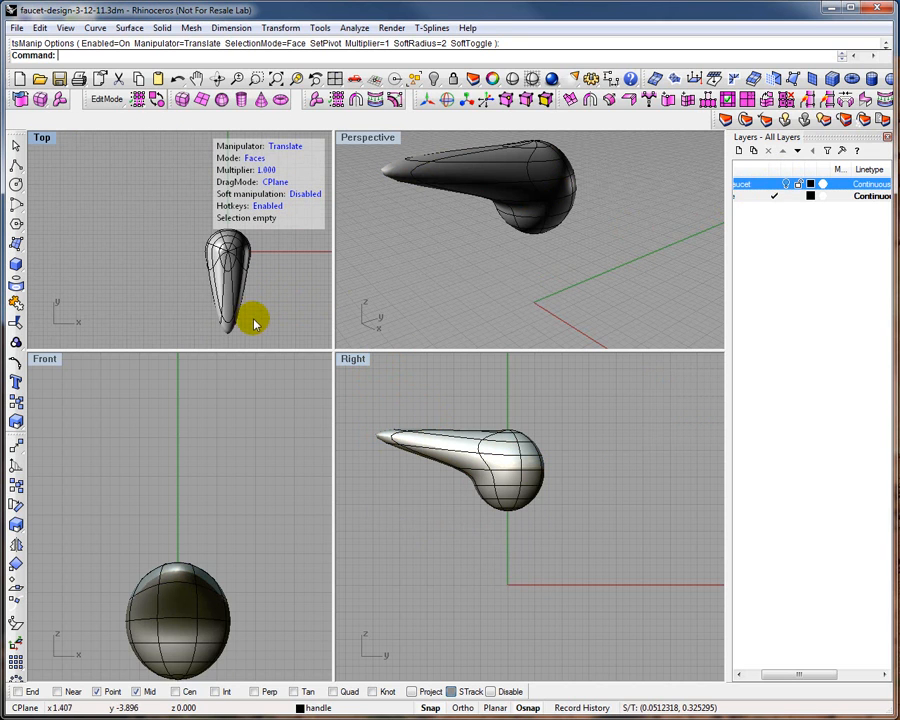
scroll(211, 335, "down", 2)
scroll(211, 325, "up", 5)
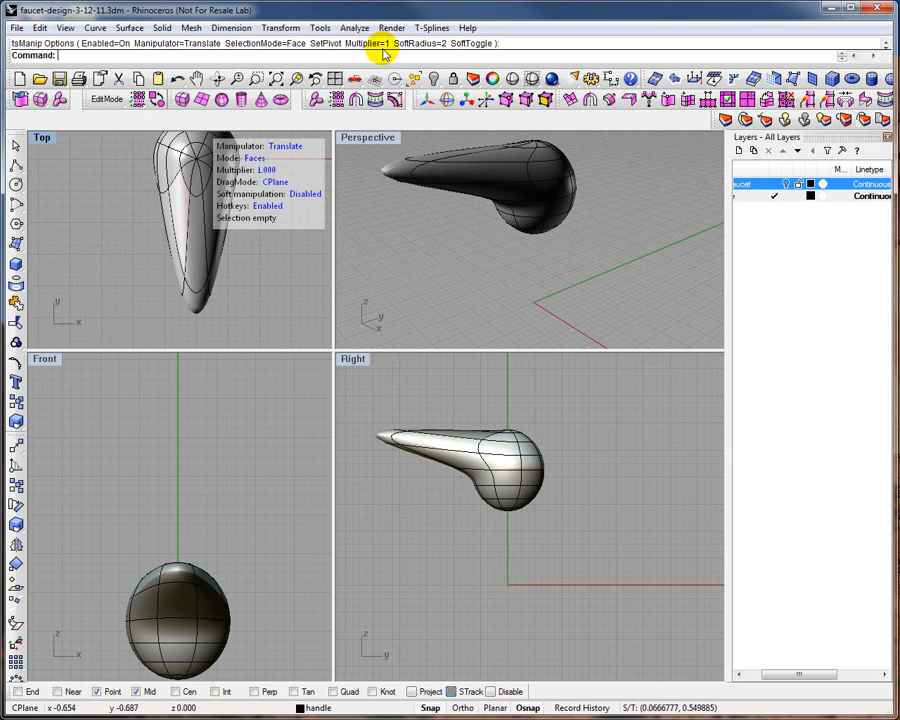
left_click(506, 98)
left_click_drag(153, 309, 231, 337)
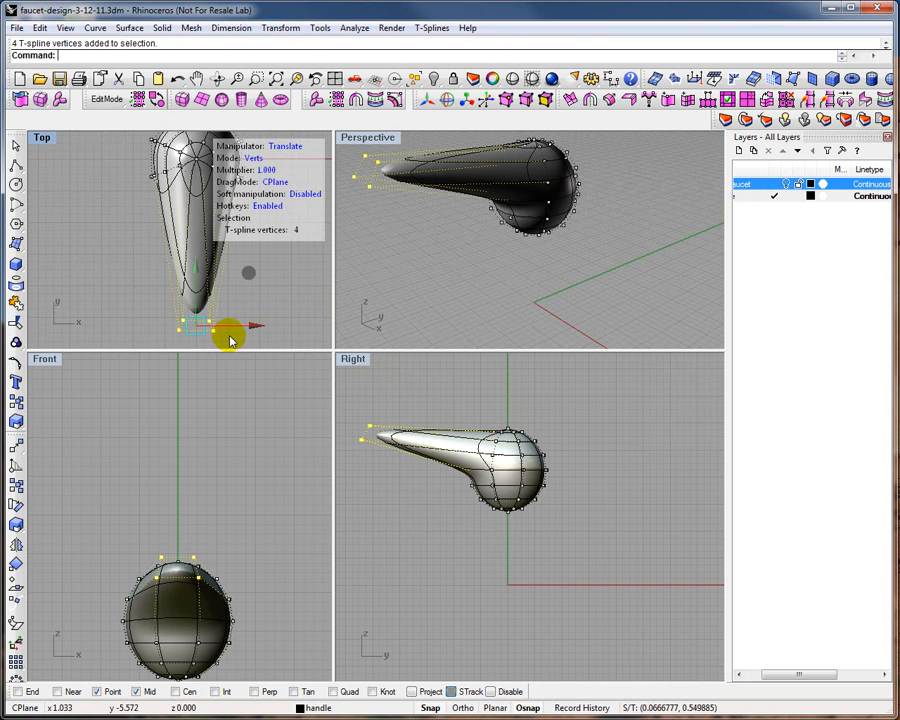
left_click(470, 101)
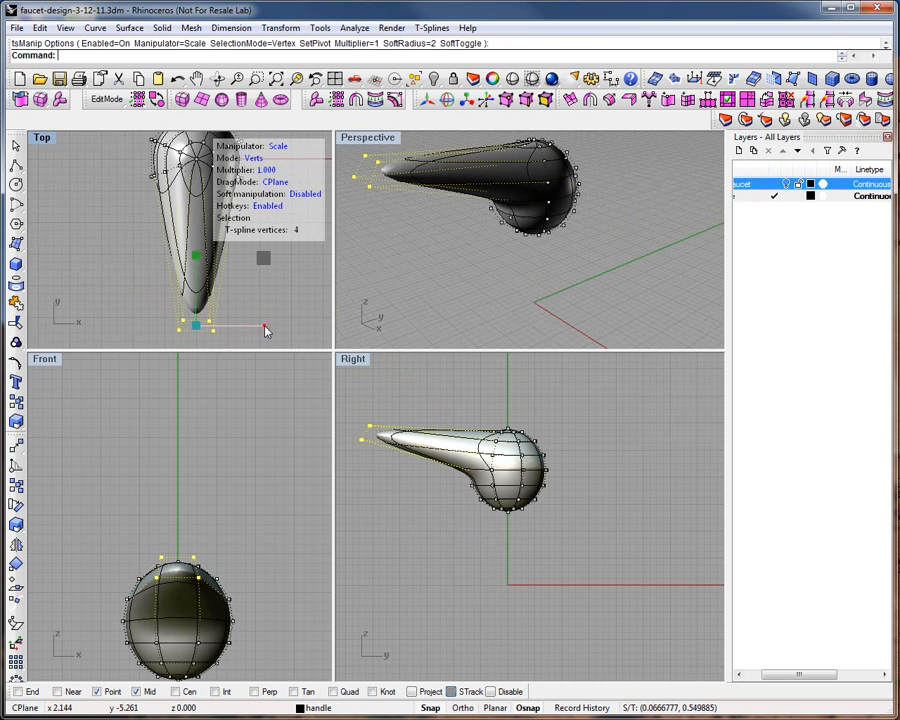
left_click_drag(270, 329, 284, 325)
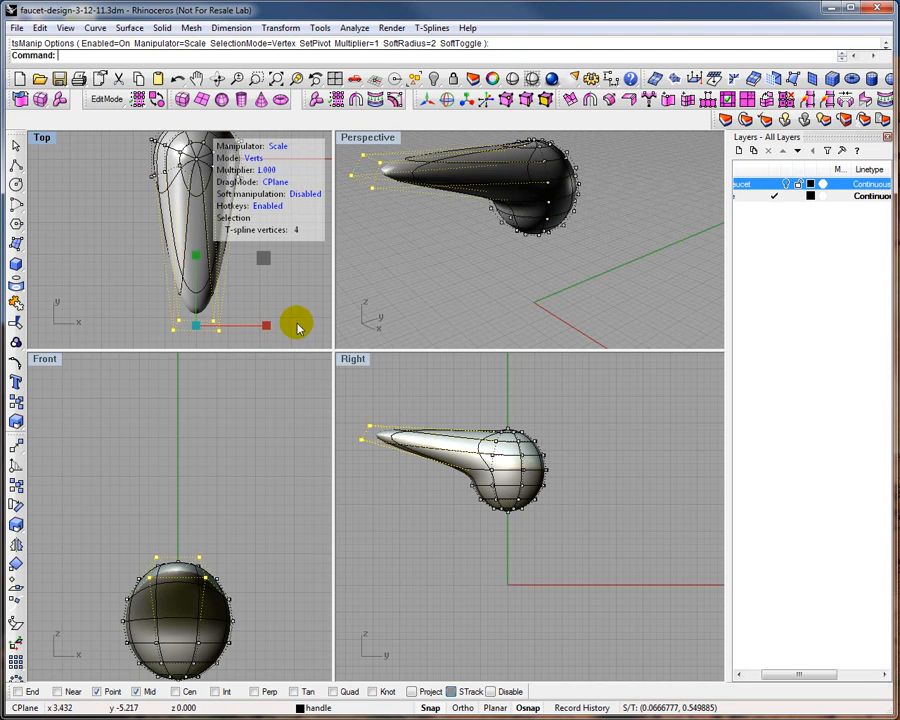
left_click(435, 384)
- Crease the eight-edge loop that outlines the handle's upper surface, from the tip around the back of the sphere
middle_click(482, 248)
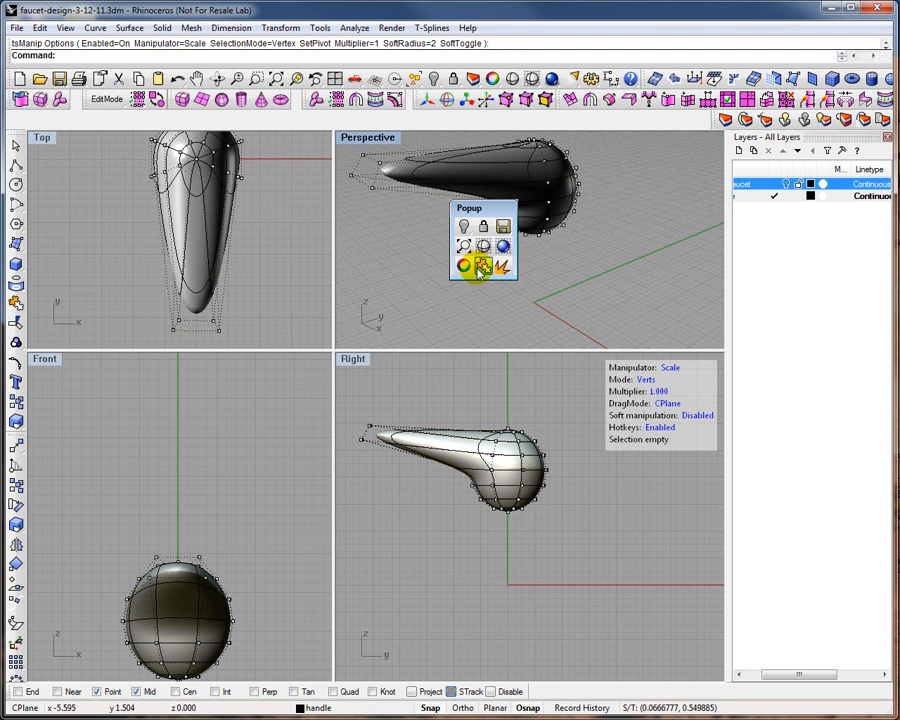
left_click(385, 248)
right_click_drag(421, 250, 449, 298)
scroll(472, 150, "up", 2)
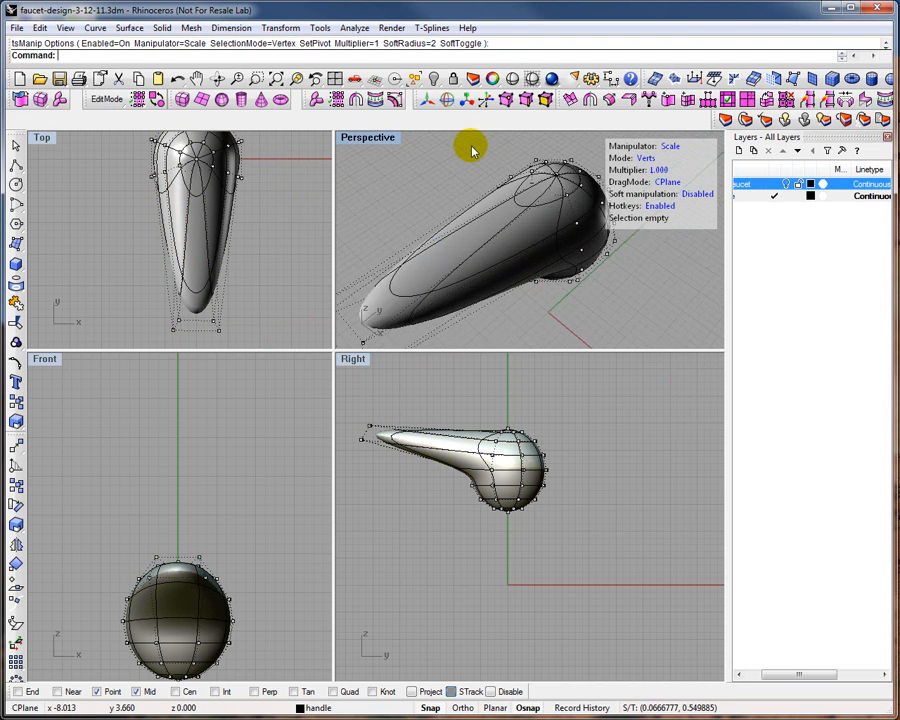
left_click(527, 100)
left_click(521, 258)
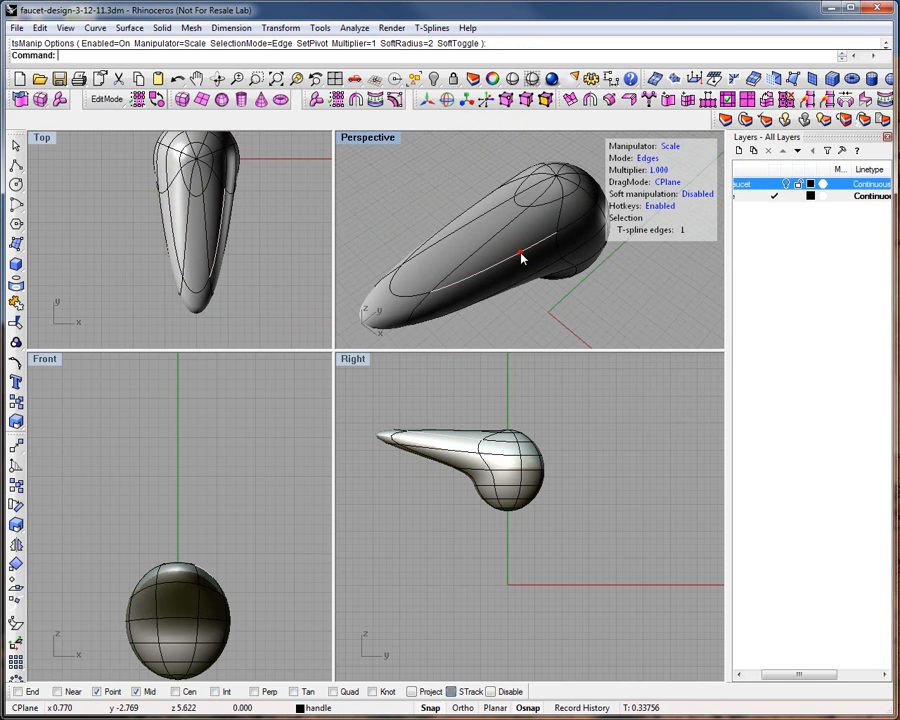
double_click(403, 295, "shift")
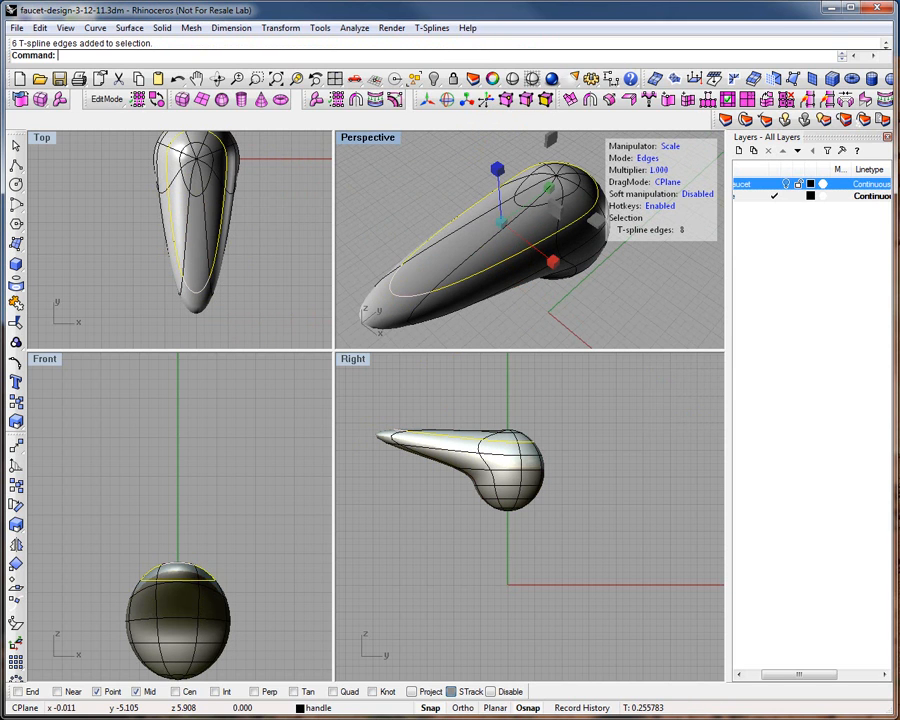
left_click(624, 98)
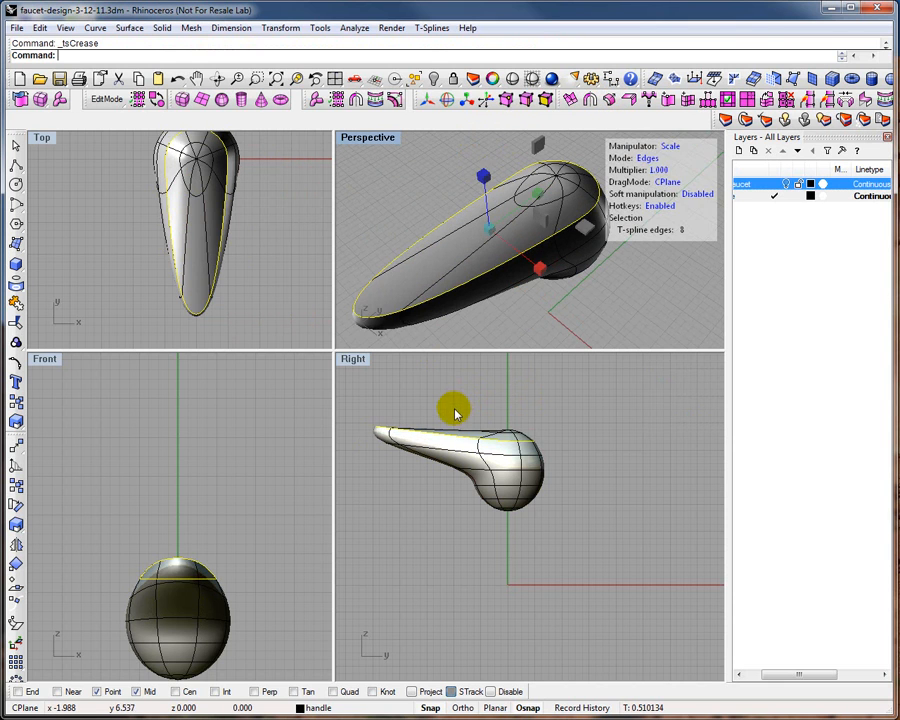
- Flatten the nine vertices at the top of the sphere slightly and move them down towards the creased outline
scroll(454, 410, "up", 8)
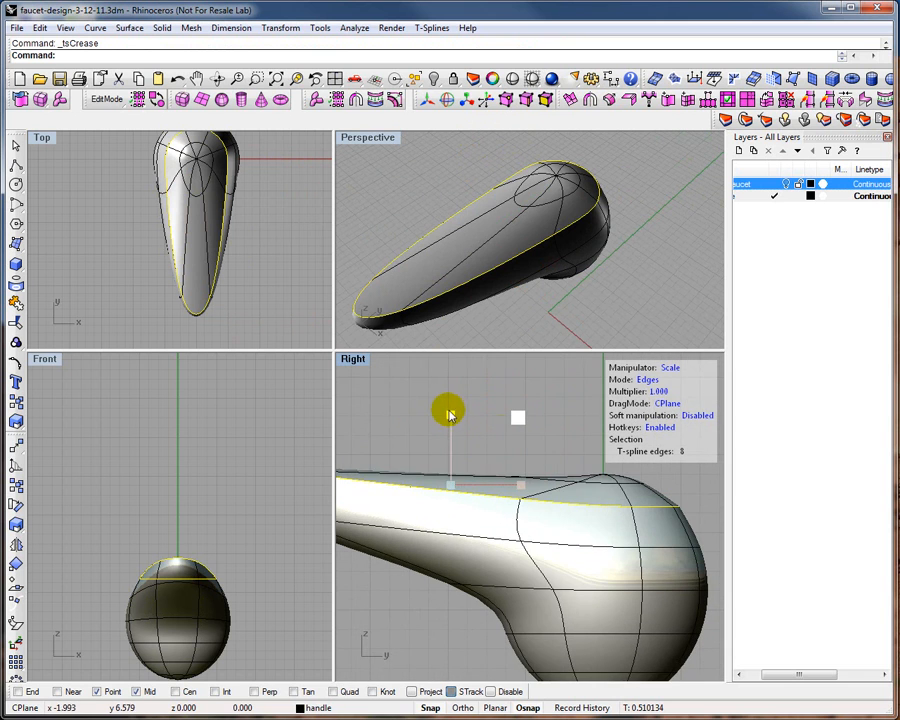
scroll(536, 438, "down", 2)
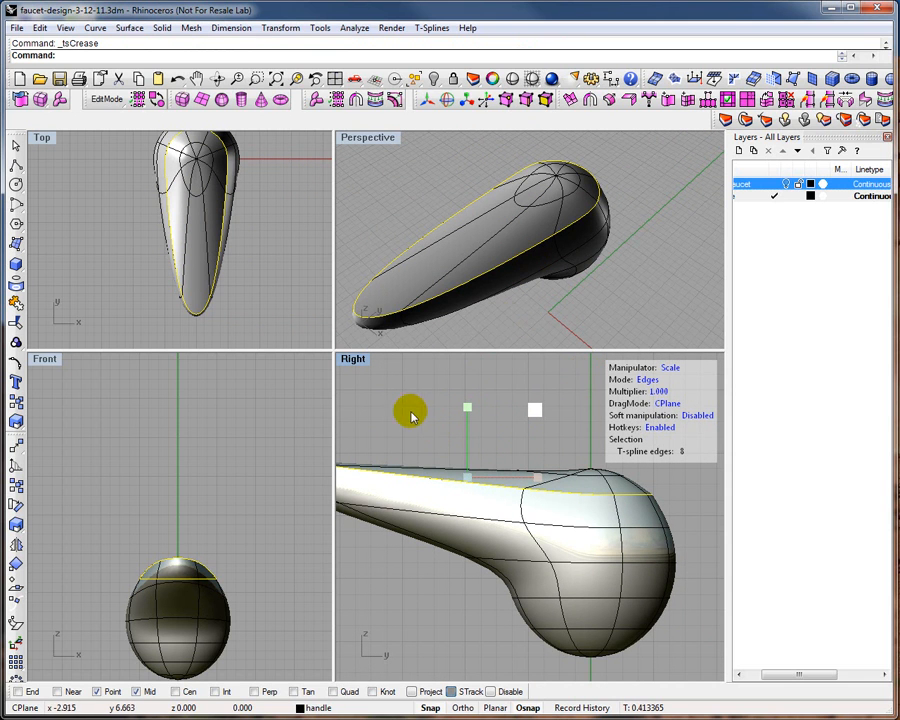
left_click_drag(333, 408, 278, 410)
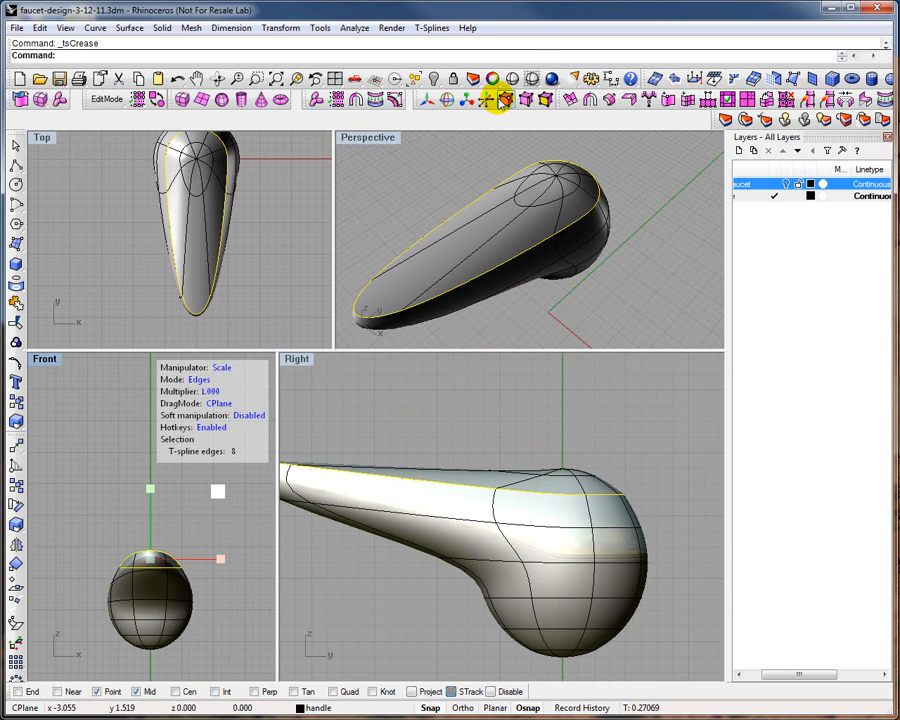
left_click(507, 103)
left_click(496, 436)
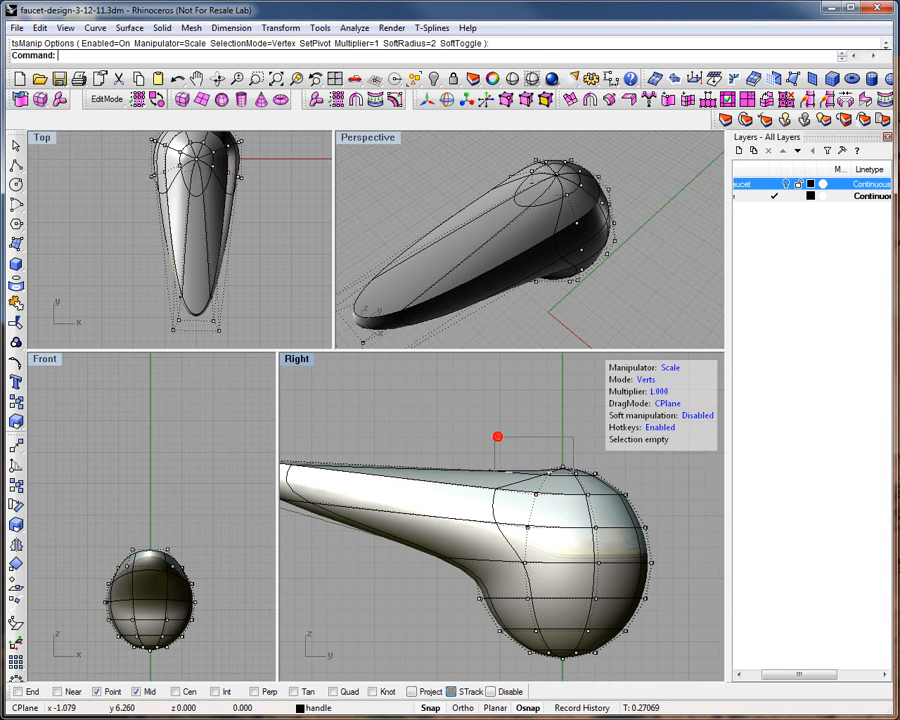
left_click_drag(620, 485, 616, 482)
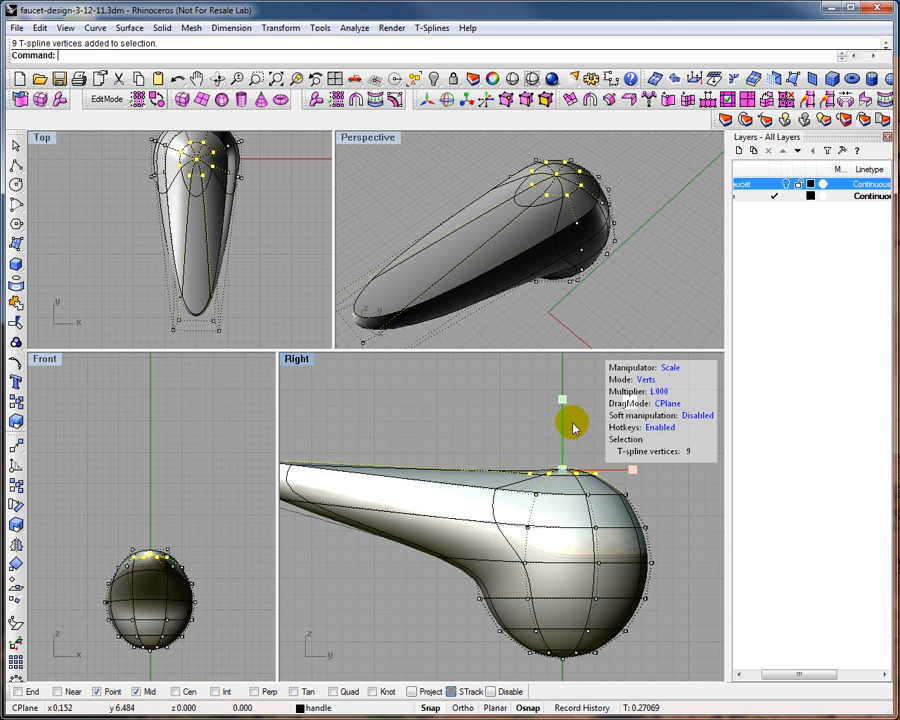
left_click_drag(562, 408, 563, 416)
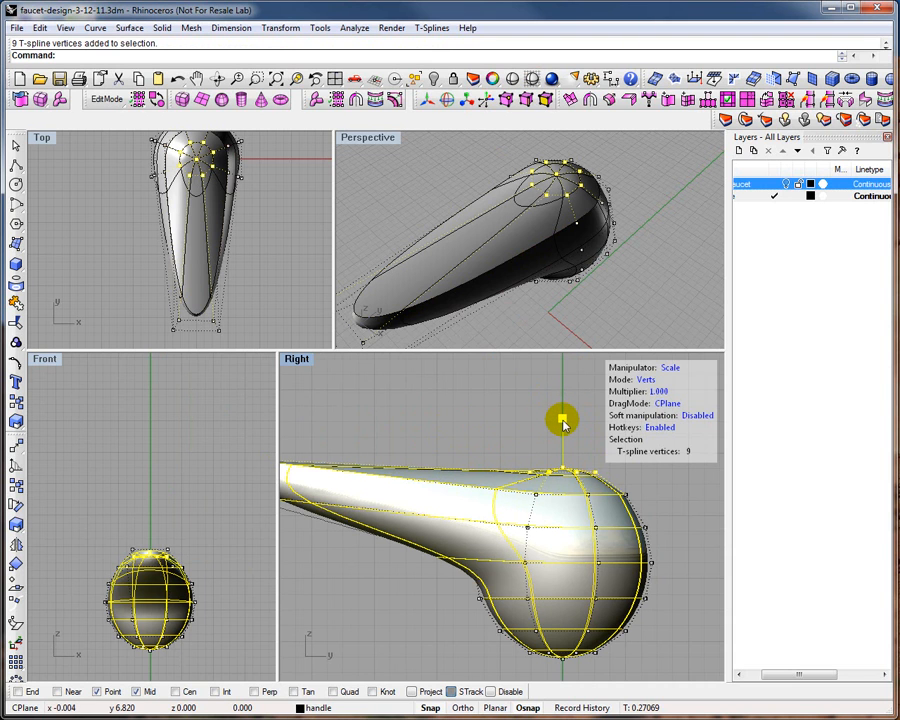
key("w")
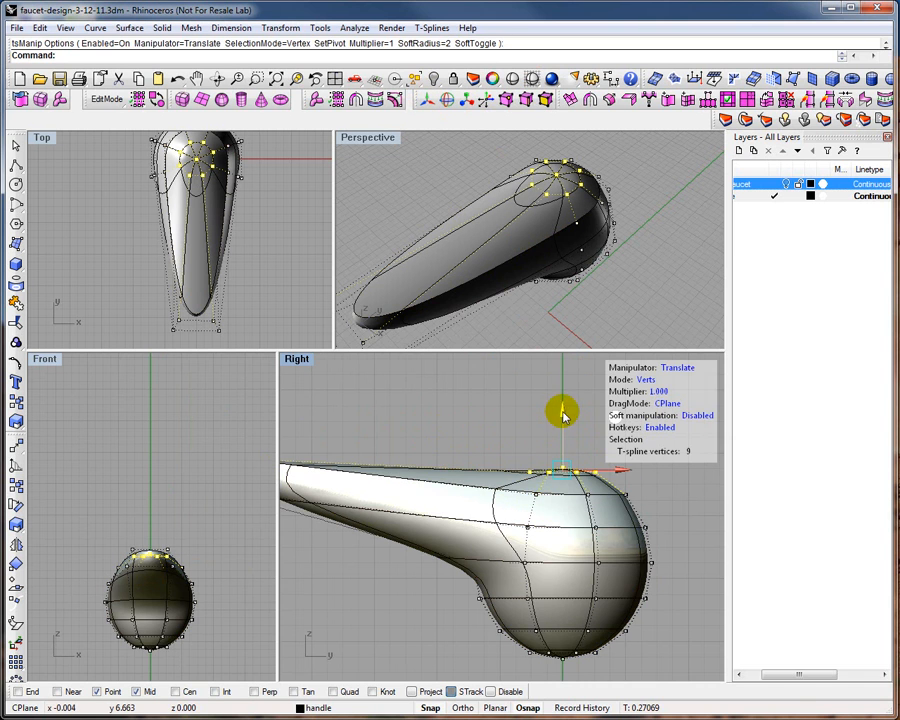
left_click_drag(563, 427, 563, 428)
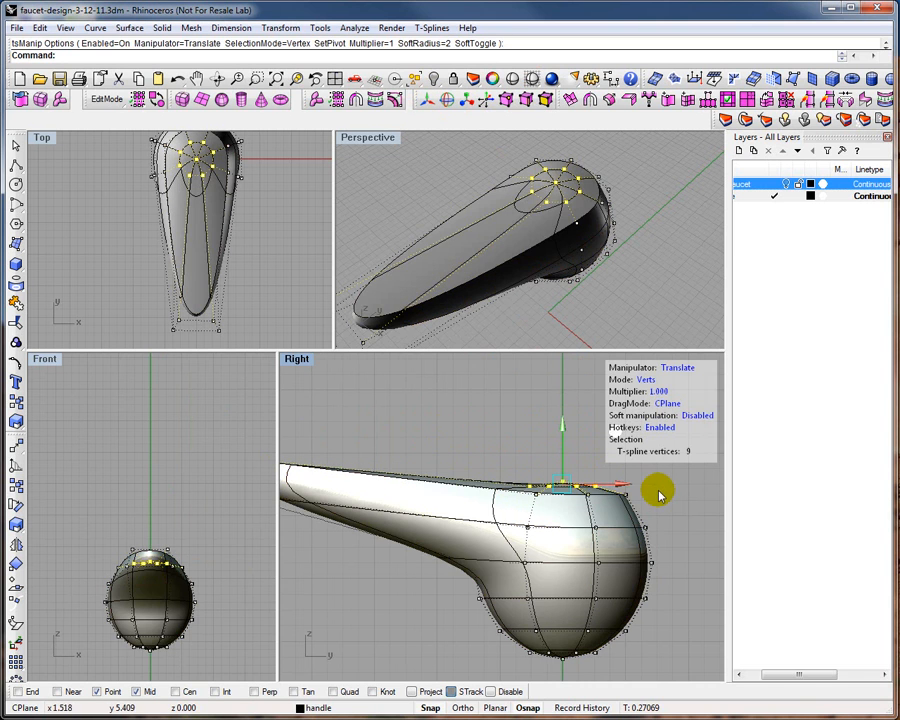
left_click(516, 444)
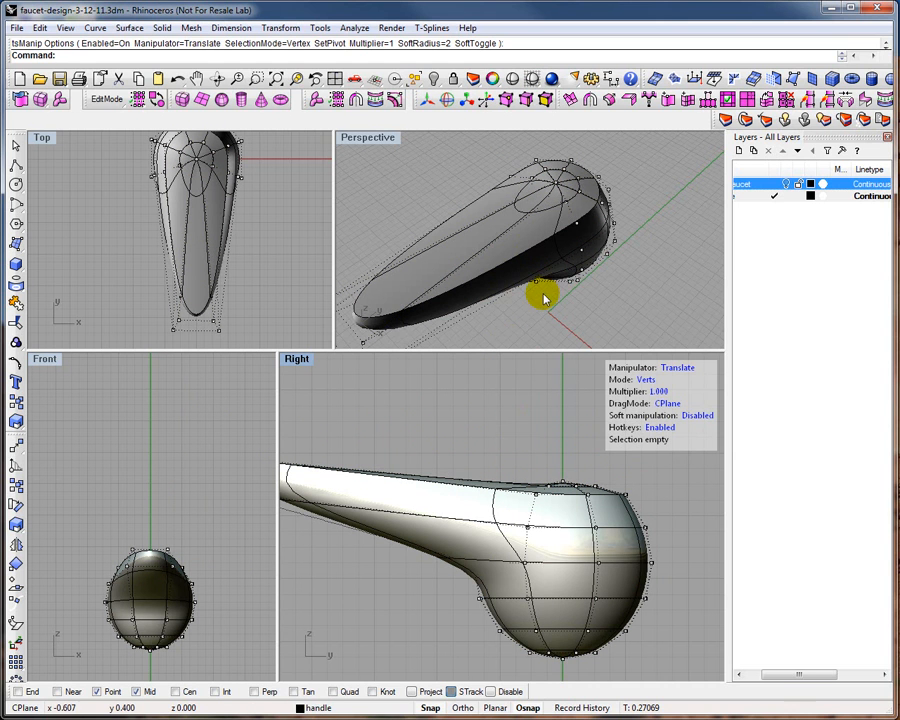
- Show the Lower faucet layer briefly to examine how the handle's underside meets the body, and hide it again
scroll(540, 302, "up", 3)
scroll(538, 298, "down", 5)
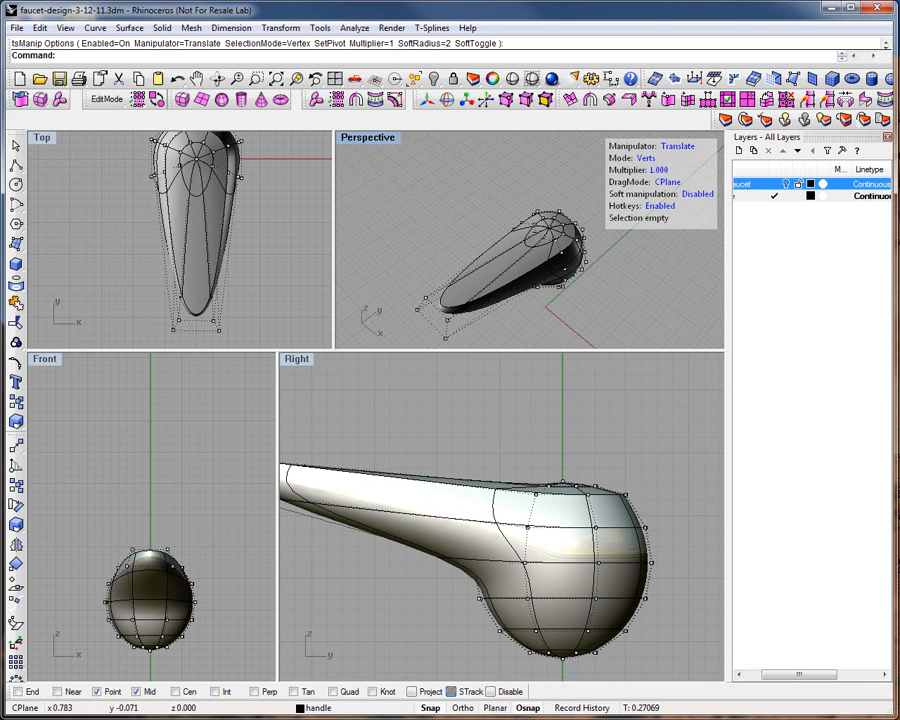
left_click(786, 185)
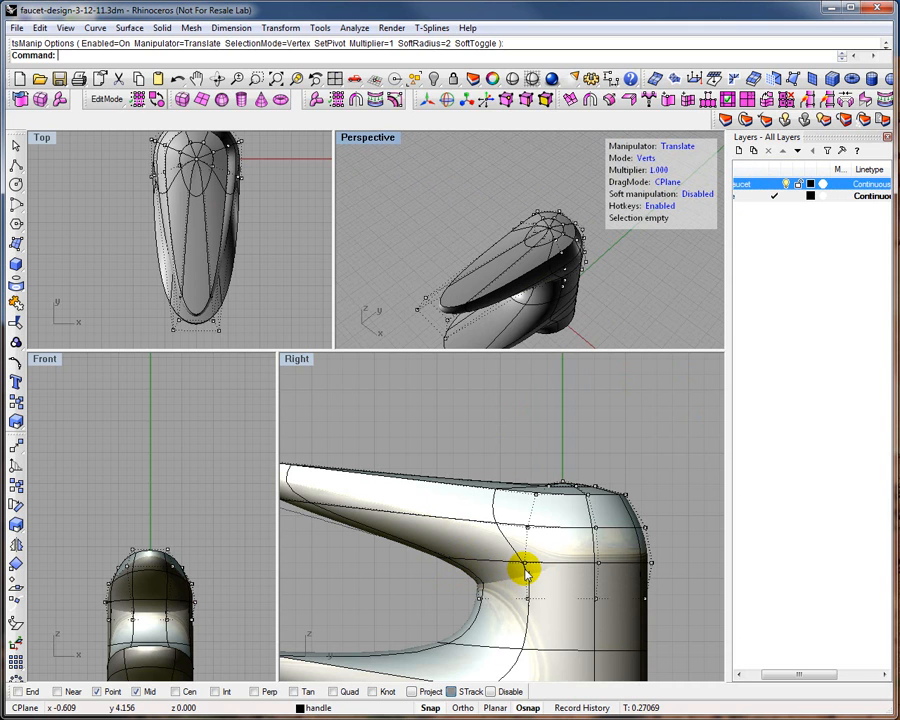
left_click(786, 184)
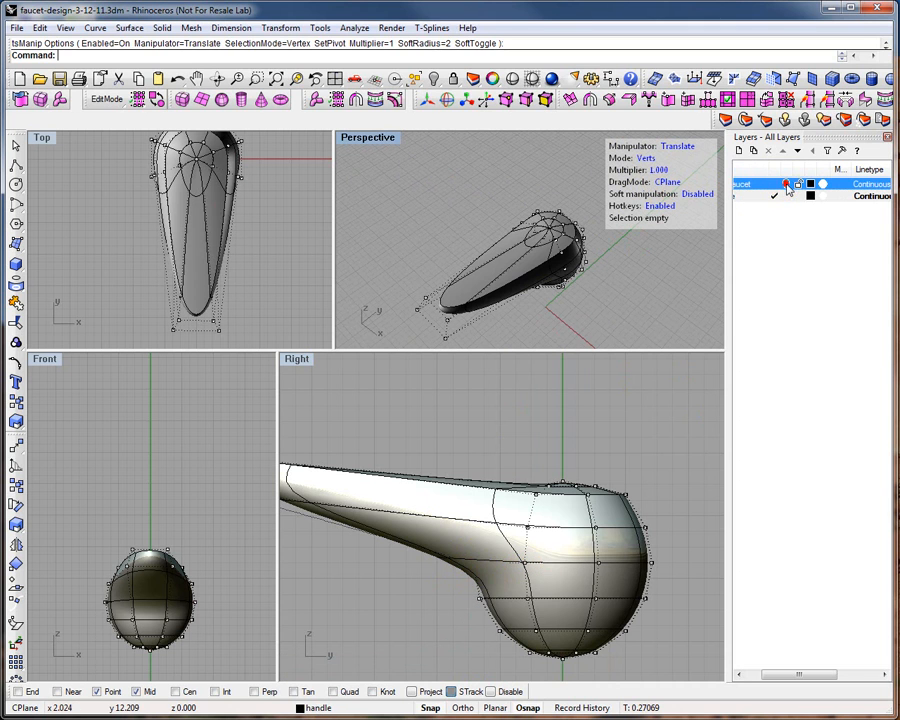
left_click_drag(374, 580, 565, 548)
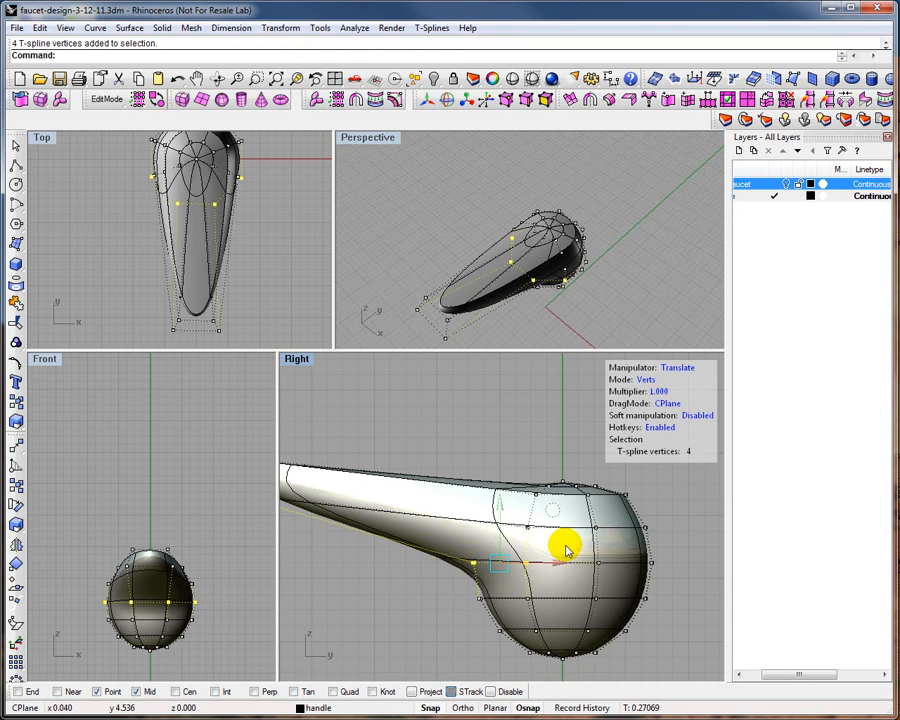
left_click(427, 590)
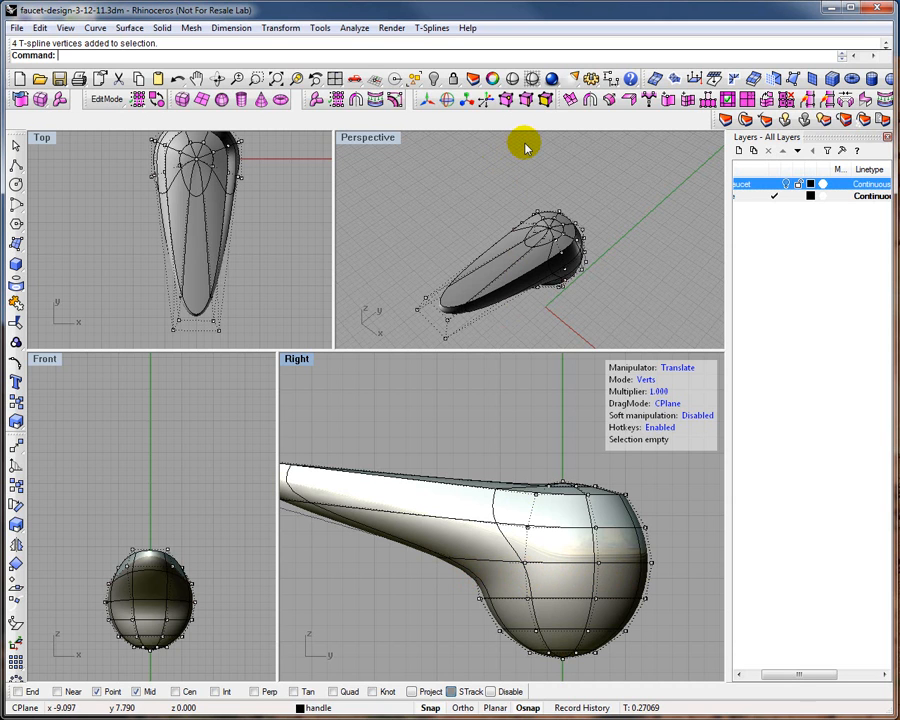
left_click(688, 101)
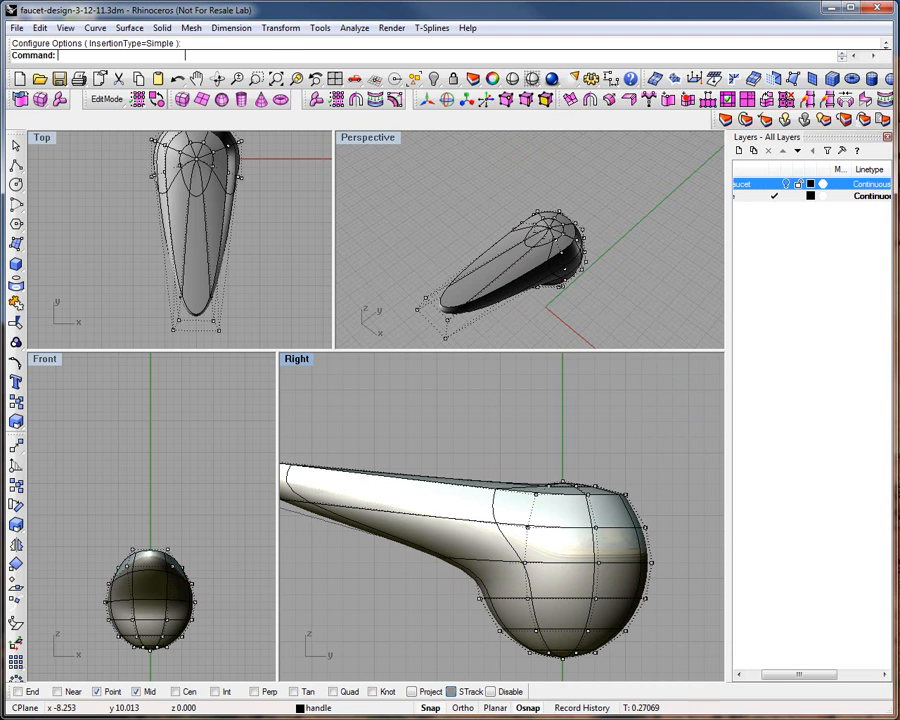
left_click(576, 566)
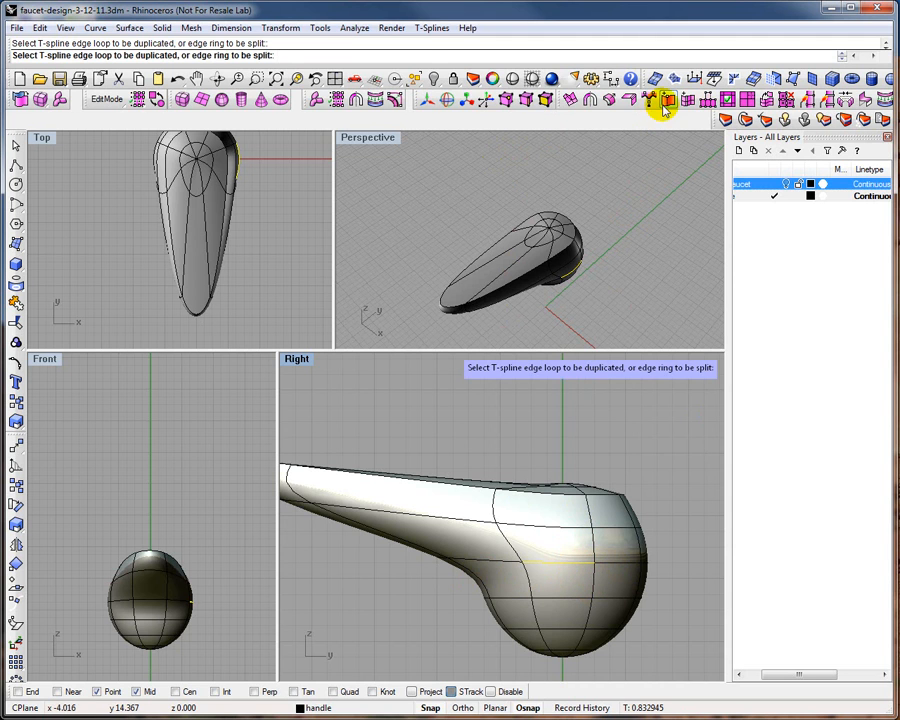
key("Return")
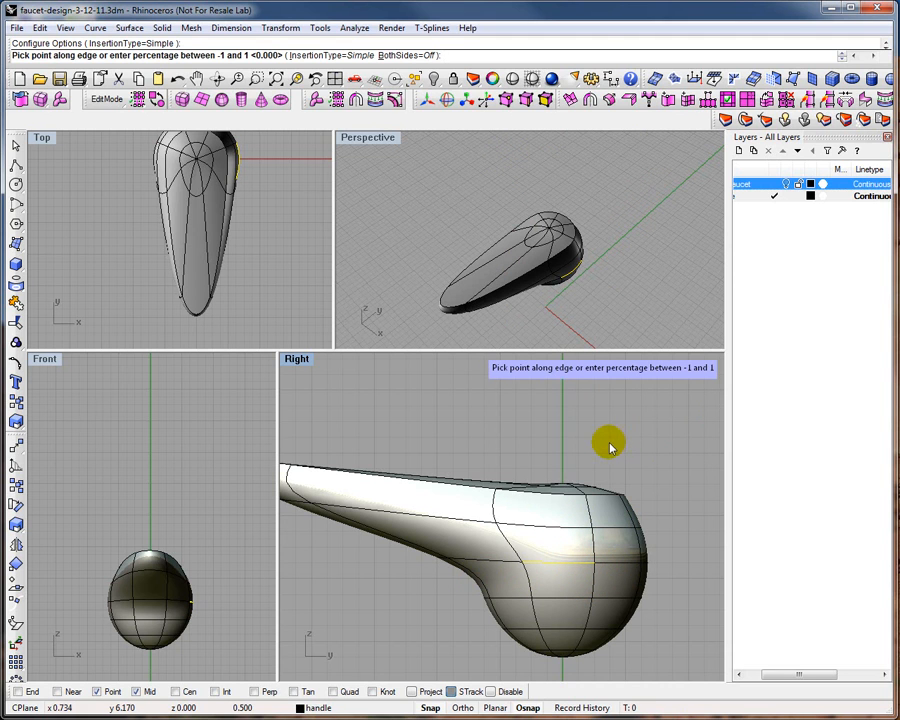
key("Escape")
- Insert a simple edge loop around the sphere, midway between the eight-edge loop under the handle and the loop below it
left_click(569, 568)
left_click(633, 563, "shift")
left_click(638, 566)
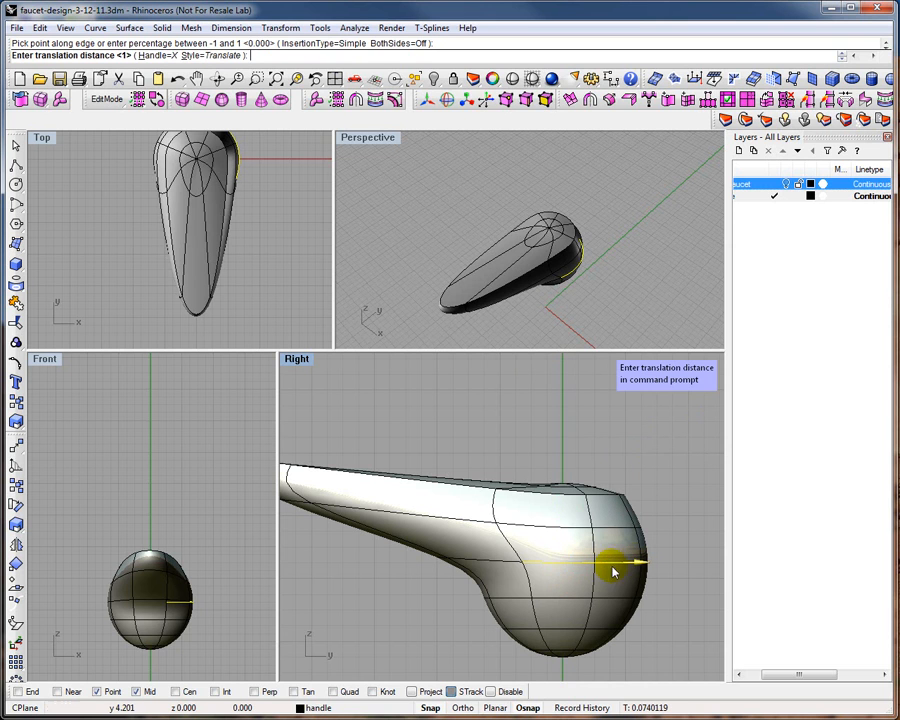
right_click_drag(414, 190, 490, 225)
scroll(485, 230, "up", 9)
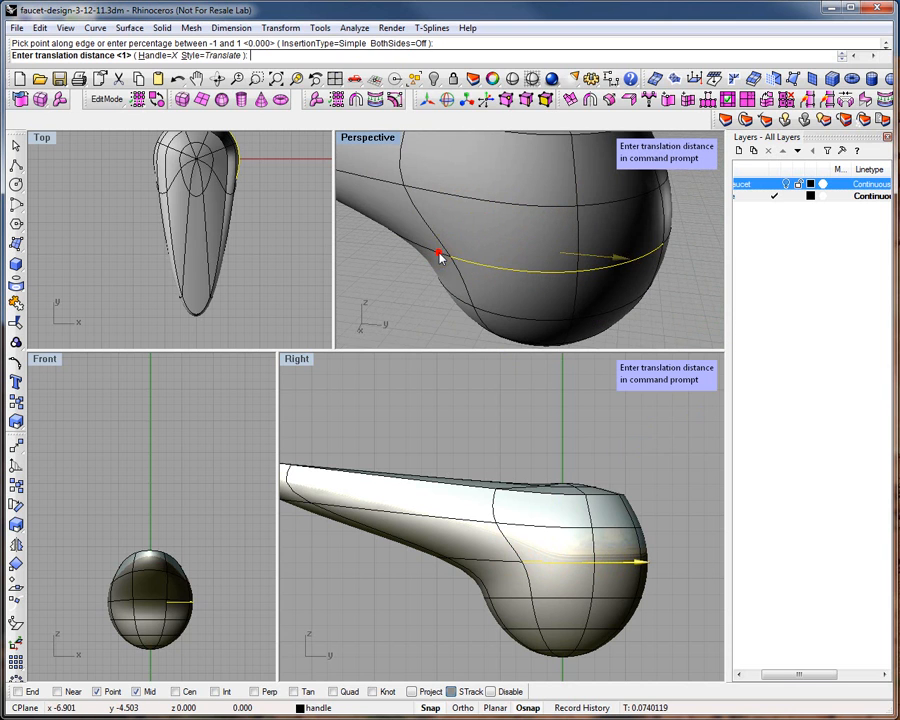
left_click(15, 144)
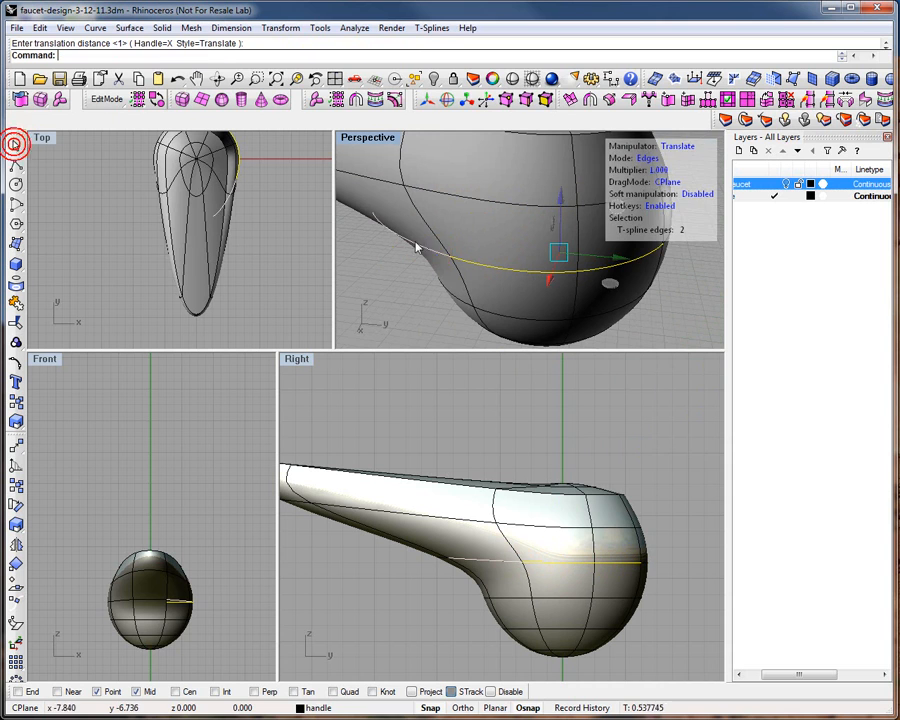
double_click(432, 249)
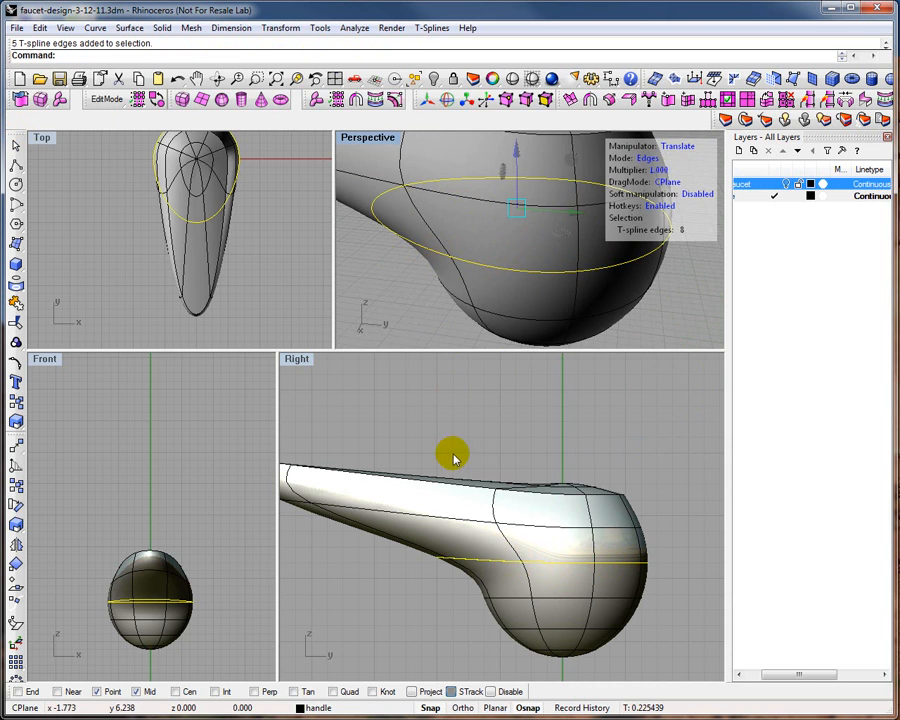
left_click(688, 101)
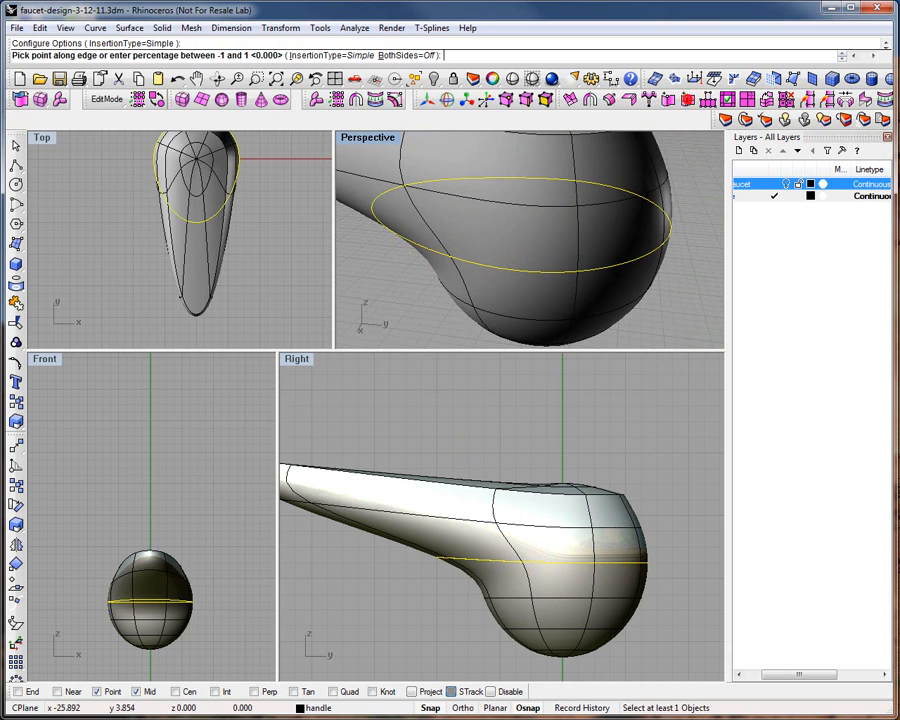
left_click(531, 581)
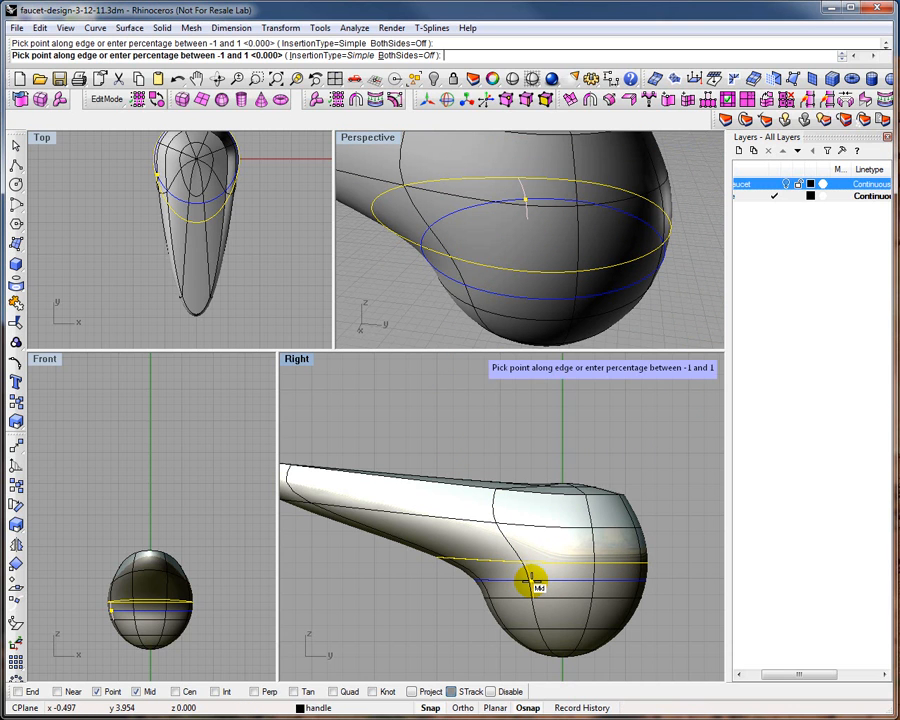
left_click(553, 583)
key("Return")
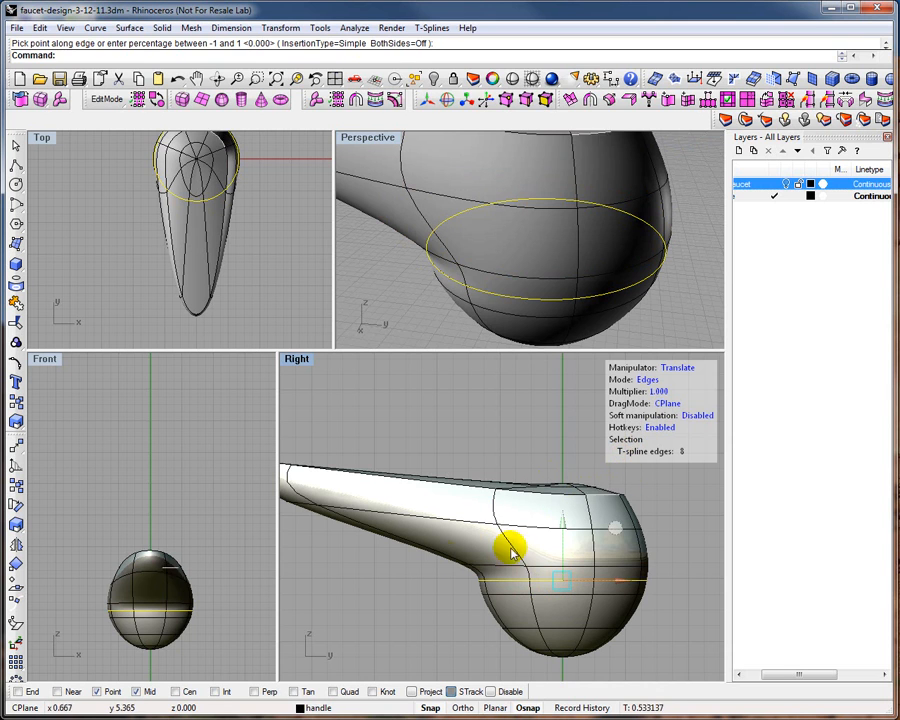
- Show the Lower faucet layer briefly to compare the inserted edge loop with the body, and hide it again
left_click(788, 185)
left_click(788, 185)
left_click(788, 185)
left_click(788, 185)
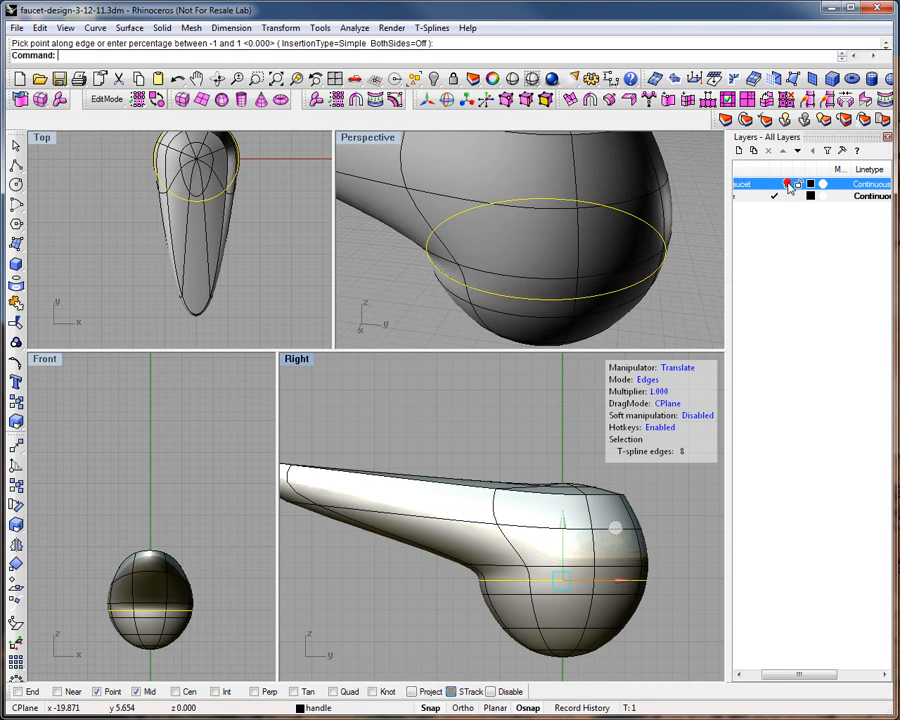
- Try scaling the four vertices where the handle's underside meets the sphere slightly inward, and undo the scaling
left_click(437, 578)
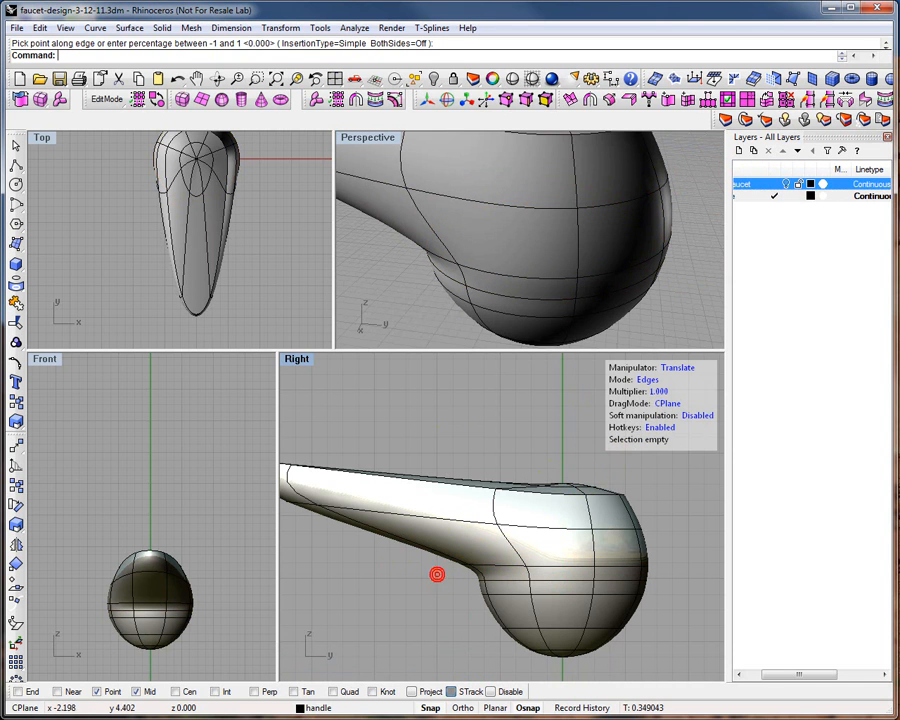
left_click(507, 101)
left_click_drag(410, 571, 566, 565)
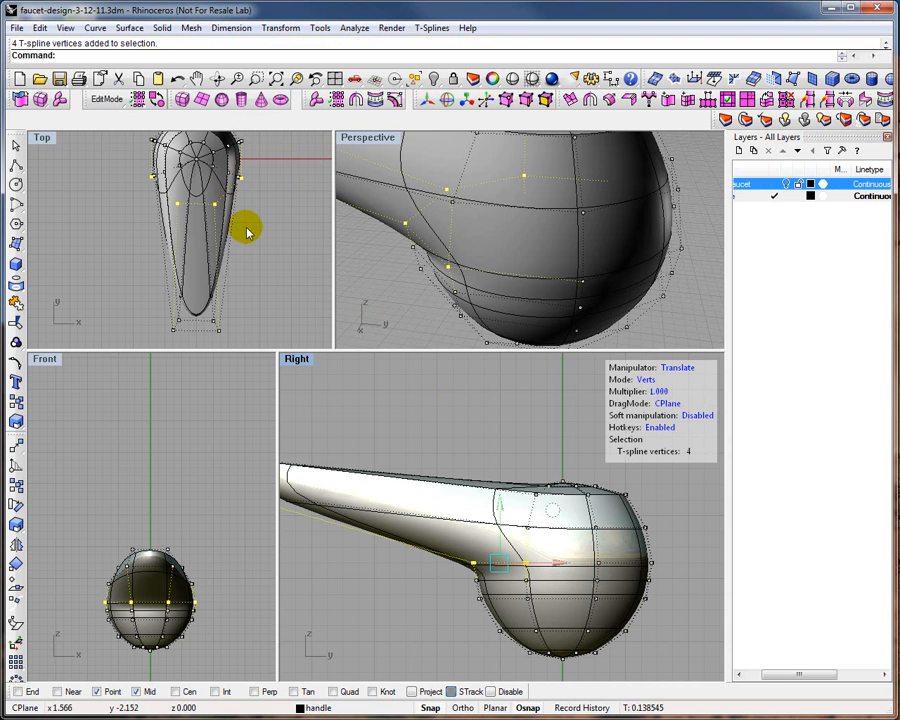
scroll(243, 245, "down", 2)
scroll(210, 200, "up", 4)
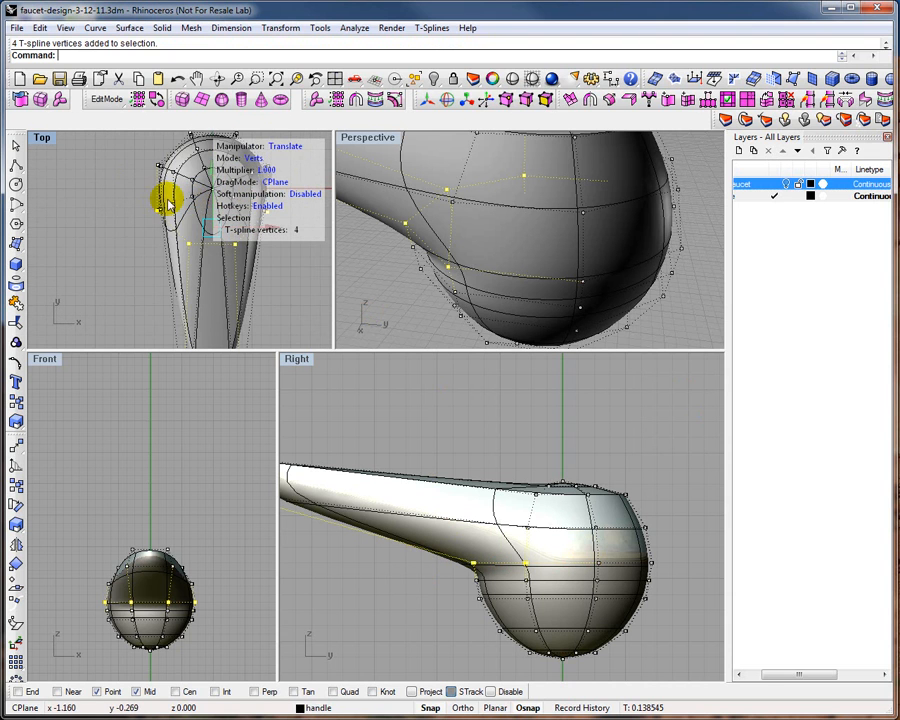
scroll(161, 199, "up", 1)
right_click_drag(163, 201, 109, 222, "ctrl")
right_click_drag(109, 222, 62, 275)
left_click(470, 100)
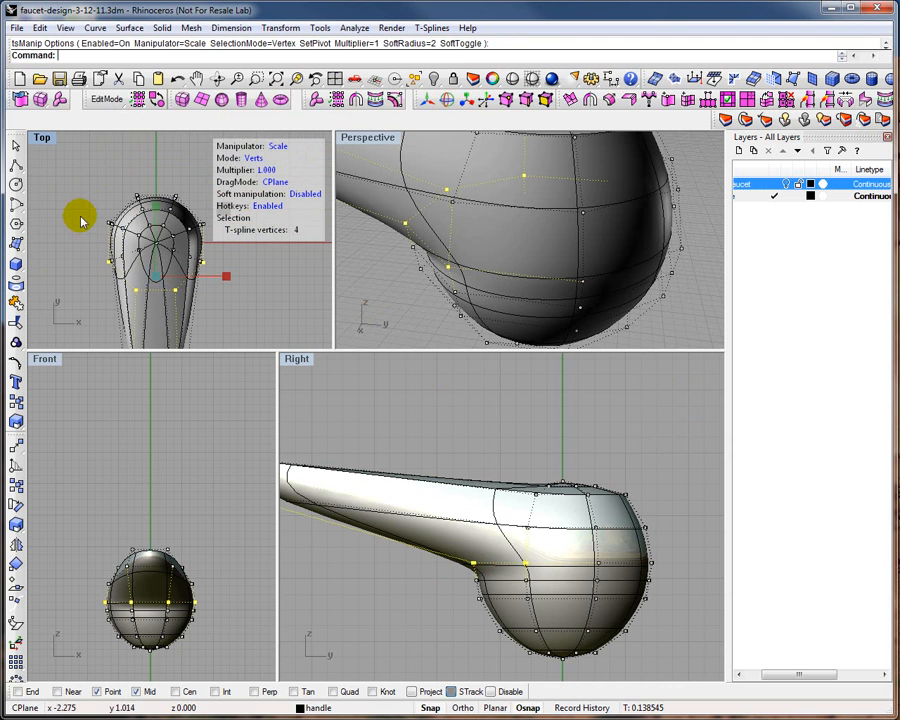
left_click(155, 279)
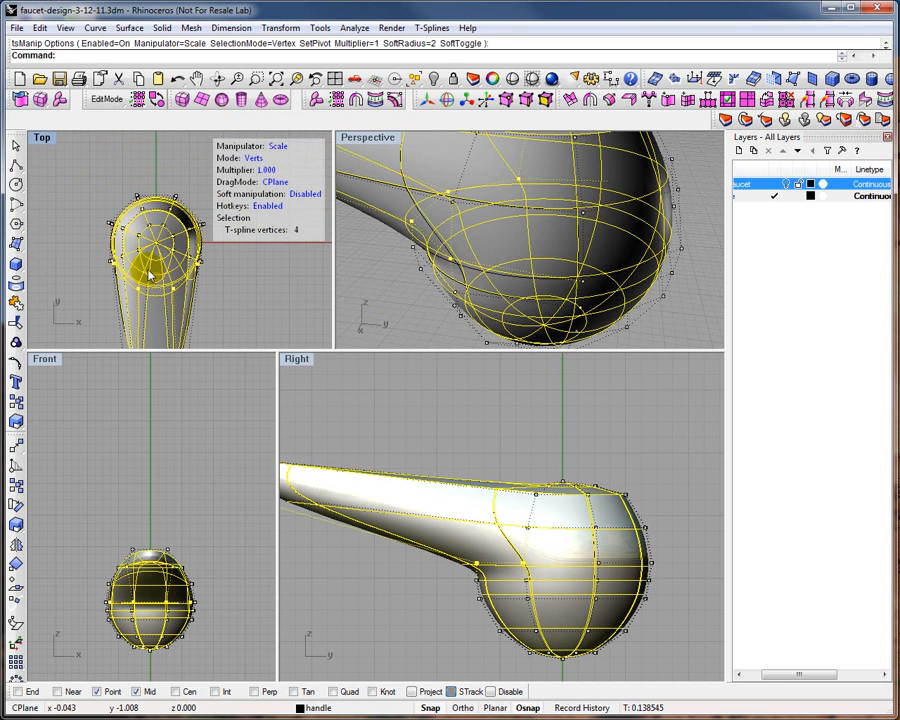
left_click_drag(149, 276, 150, 276)
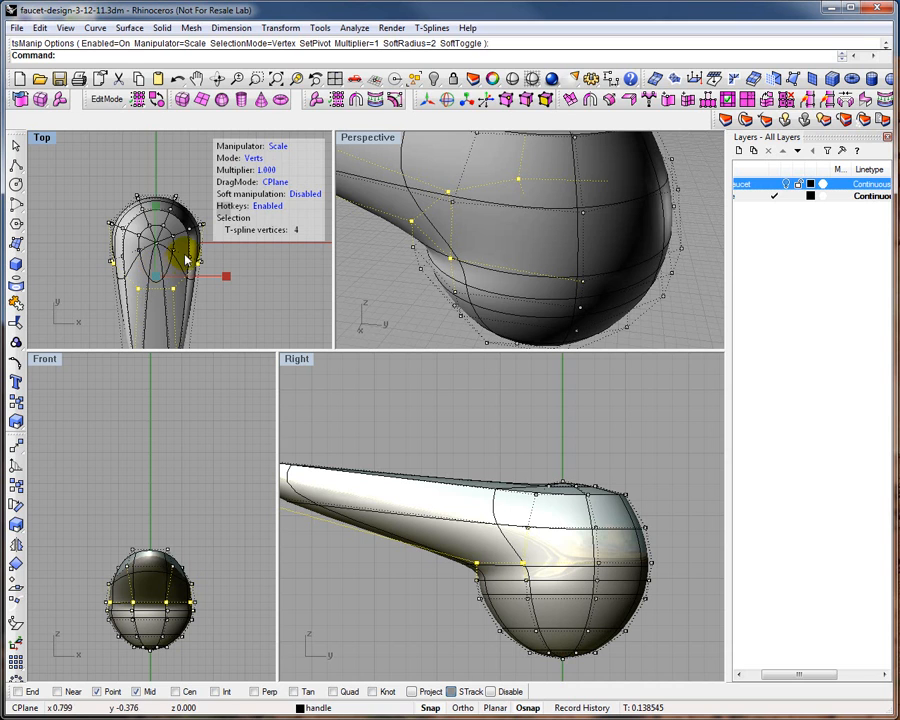
key("ctrl+z")
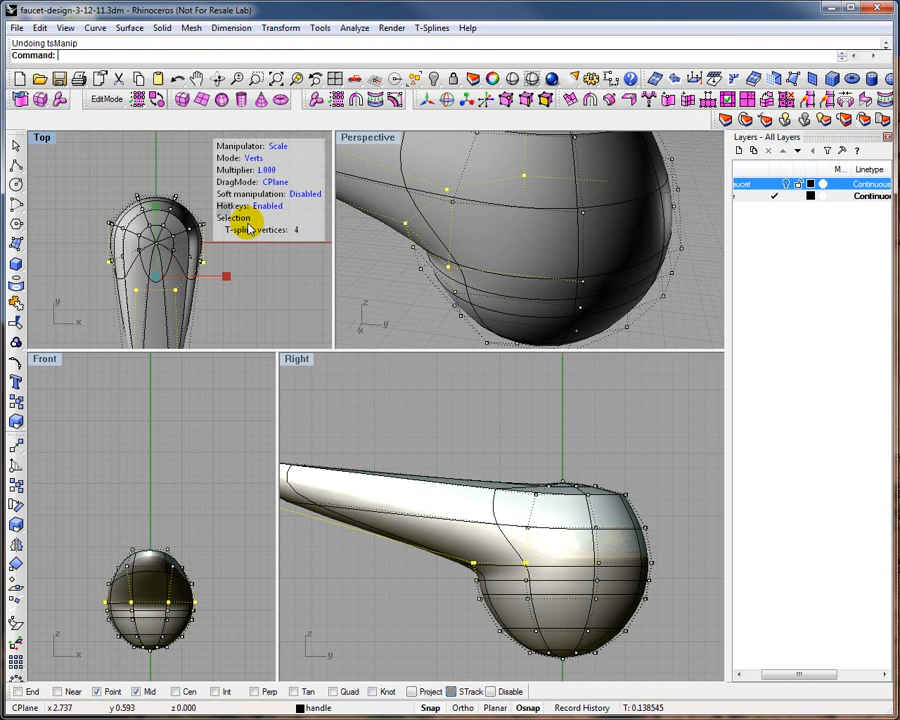
- Move the four vertices where the handle's underside meets the sphere slightly towards the sphere's centre
left_click(437, 77)
left_click(522, 552)
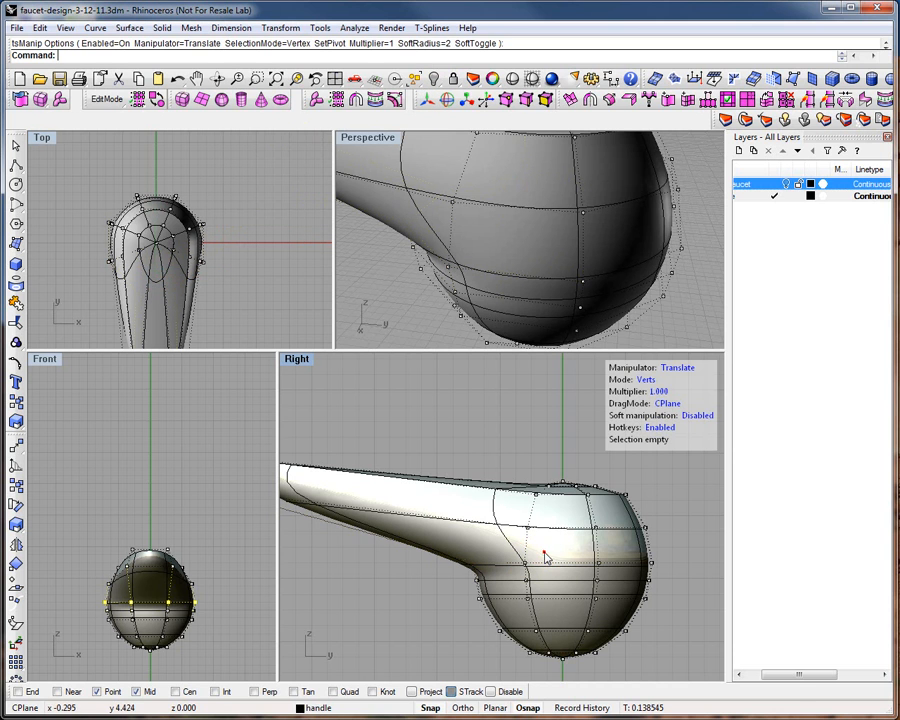
left_click_drag(420, 569, 561, 566)
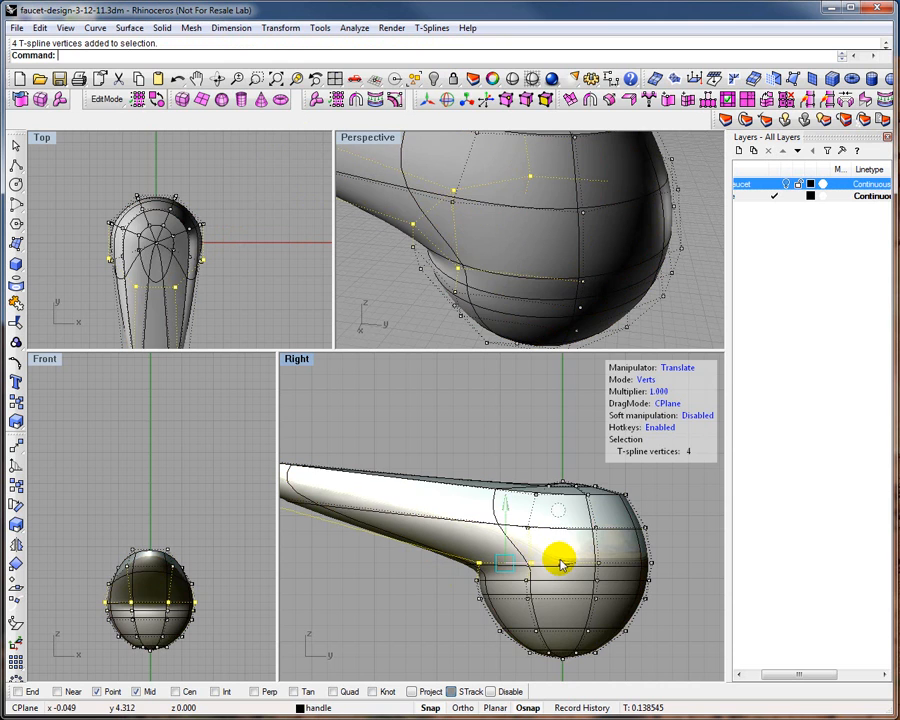
left_click(432, 576)
- Move the inserted row of eight vertices up the sphere, close beneath the row at the handle's underside
right_click_drag(439, 557, 414, 548)
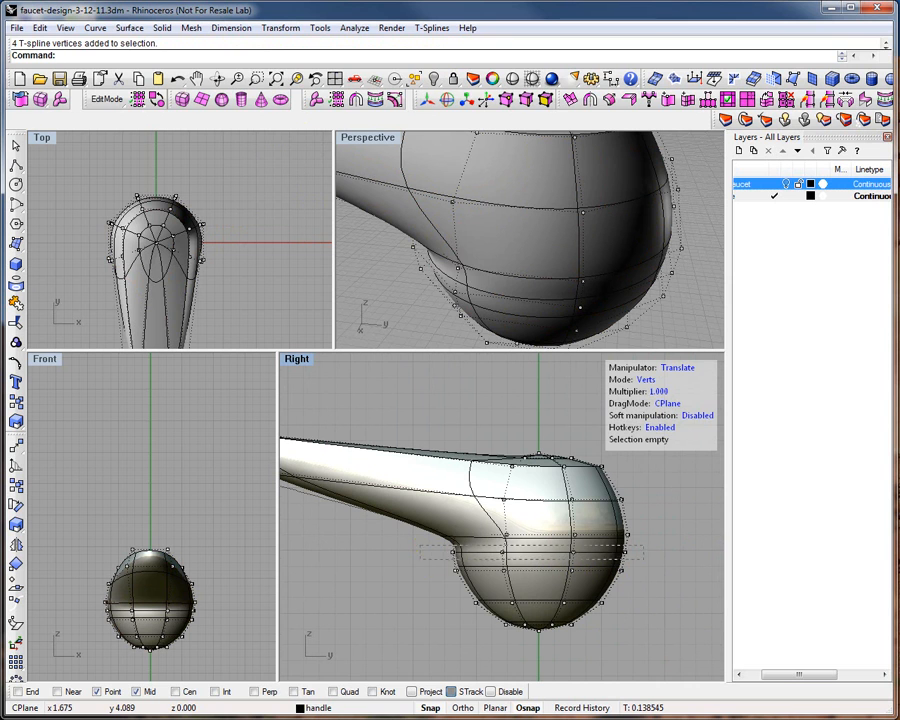
left_click_drag(421, 557, 412, 561)
mouse_move(538, 497)
left_mouse_down()
mouse_move(534, 483)
mouse_move(538, 490)
left_mouse_up()
left_click(382, 562)
left_click(461, 408)
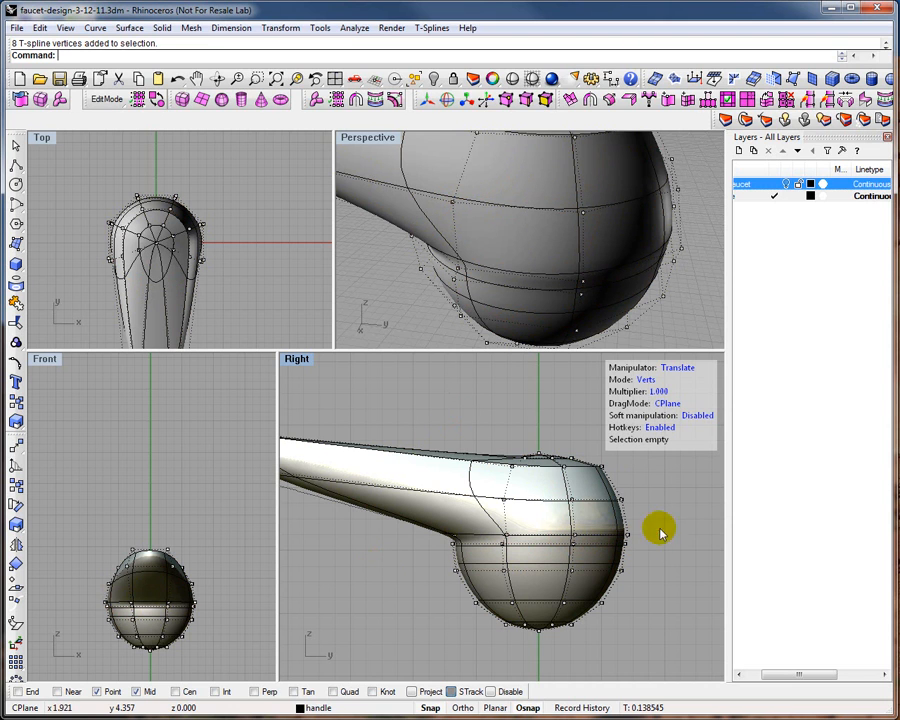
- Scale the eight-vertex row at the handle's underside slightly and show the Lower faucet layer to check the fit
double_click(440, 543)
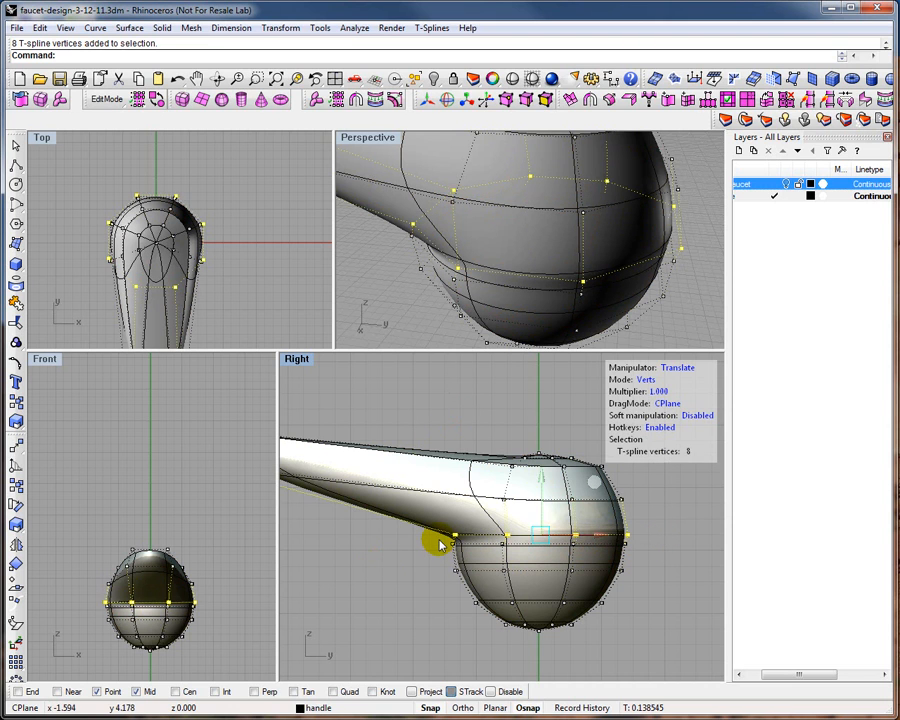
left_click(448, 98)
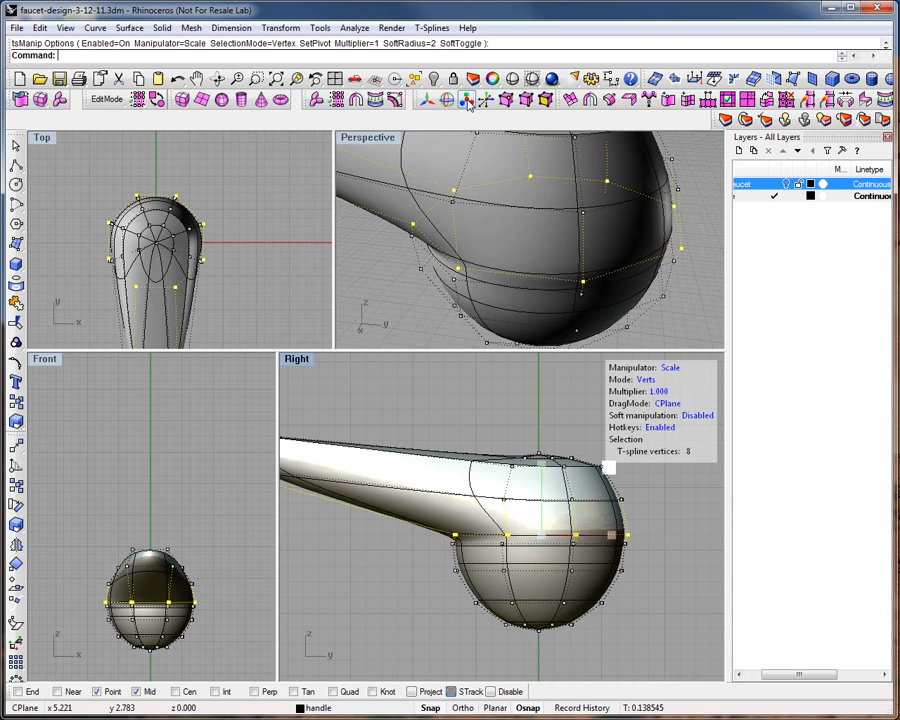
left_click(157, 247)
left_click_drag(157, 247, 153, 255)
left_click(261, 301)
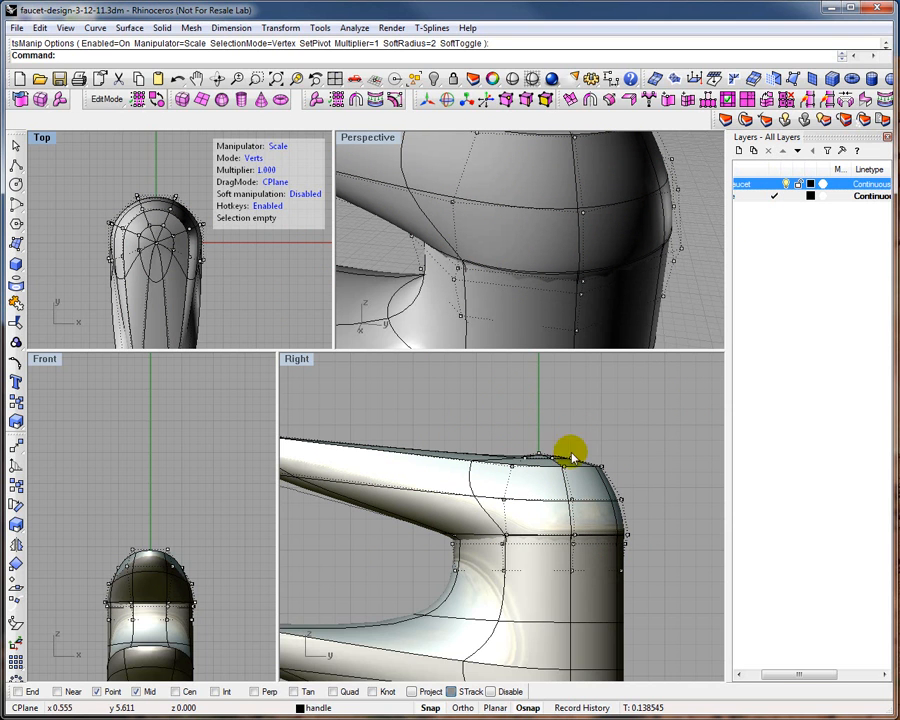
scroll(560, 485, "down", 5)
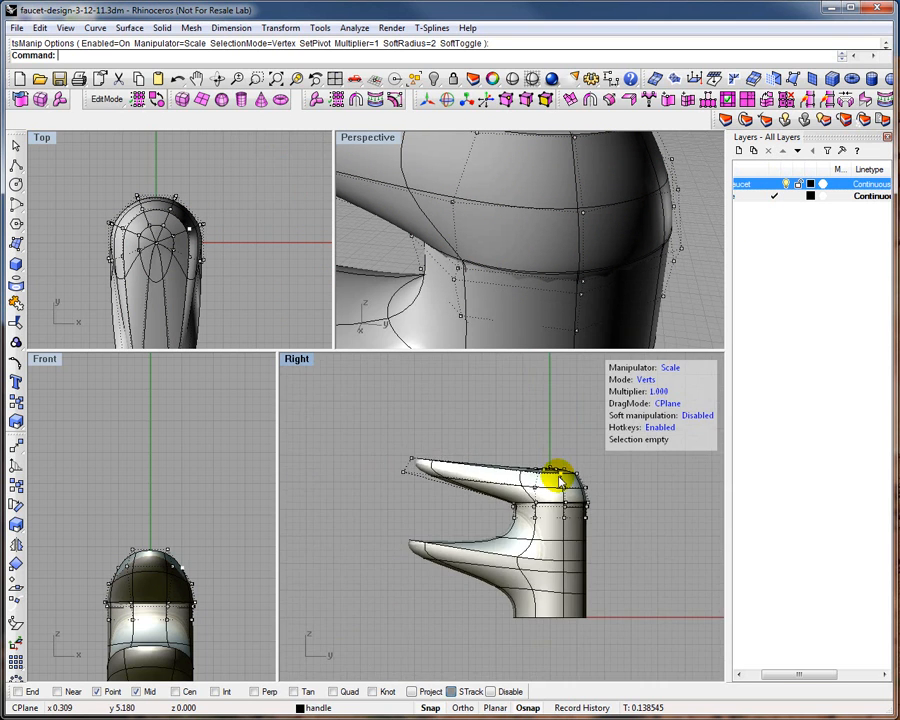
scroll(580, 551, "up", 2)
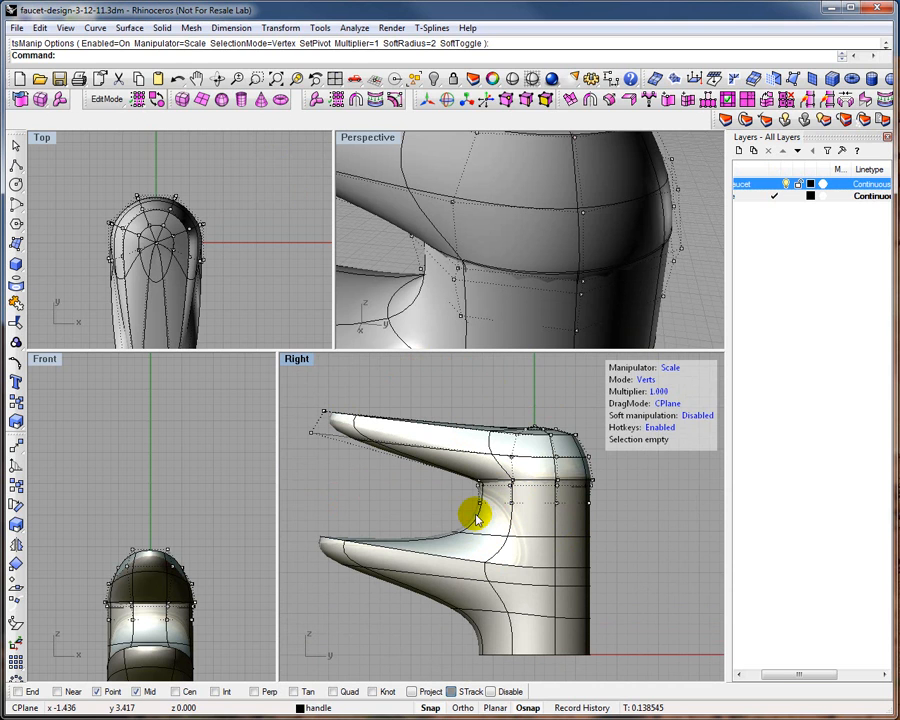
- Save the model as a new file, faucet-design-3-22-11.3dm, in the temp folder on drive C
left_click(17, 29)
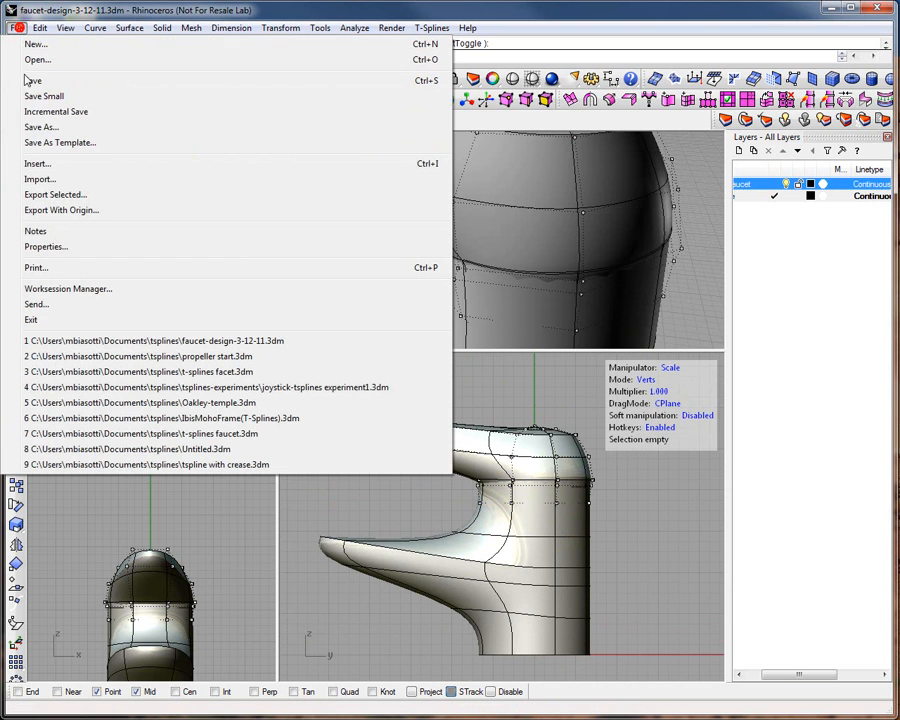
left_click(38, 127)
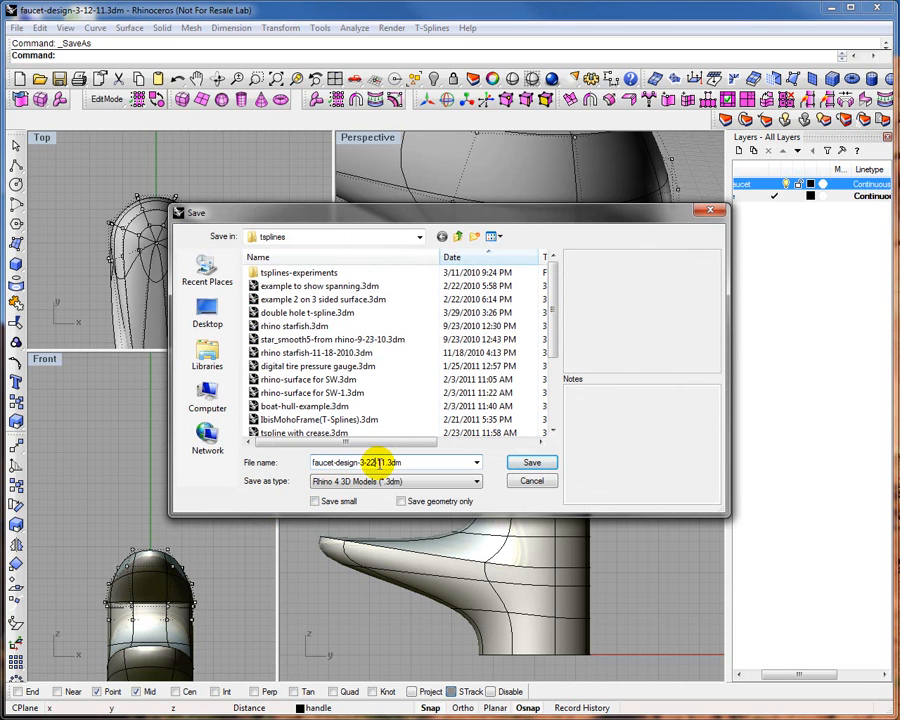
left_click(421, 238)
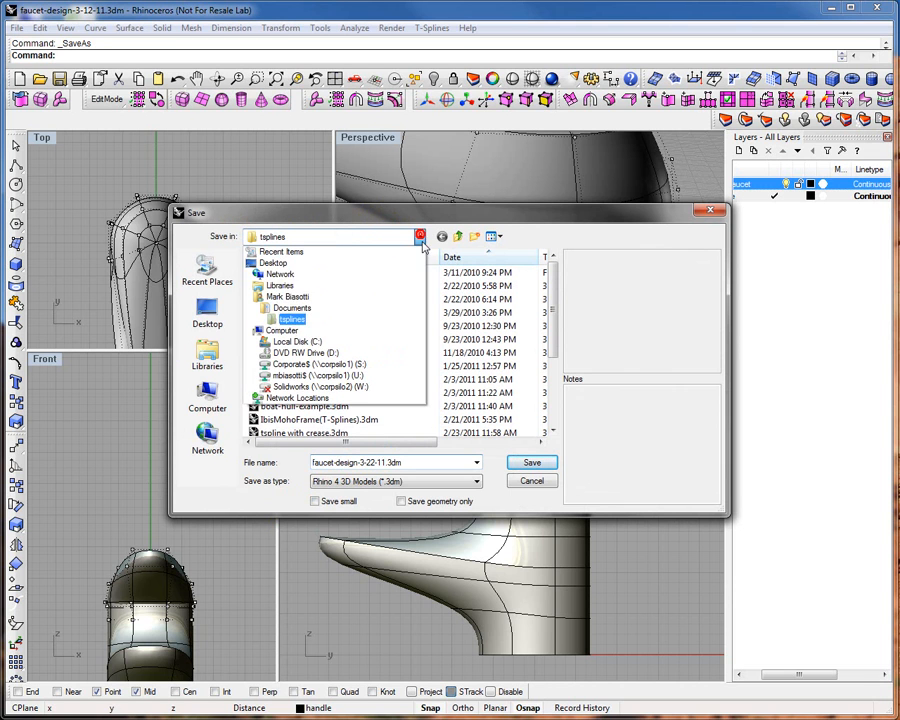
left_click(300, 339)
double_click(265, 419)
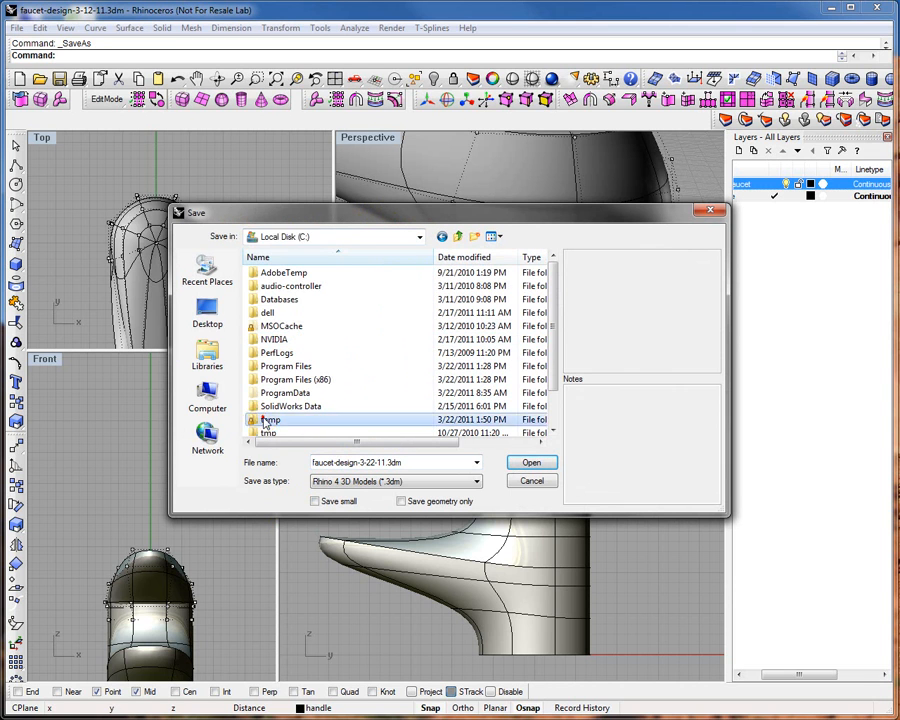
left_click(534, 462)
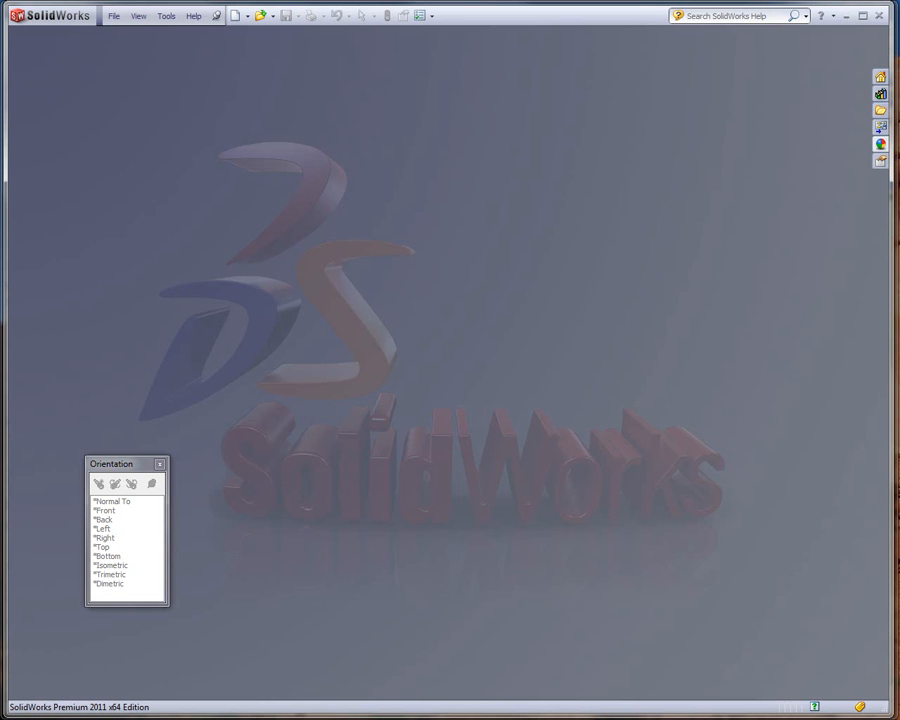
left_click(114, 17)
left_click(139, 50)
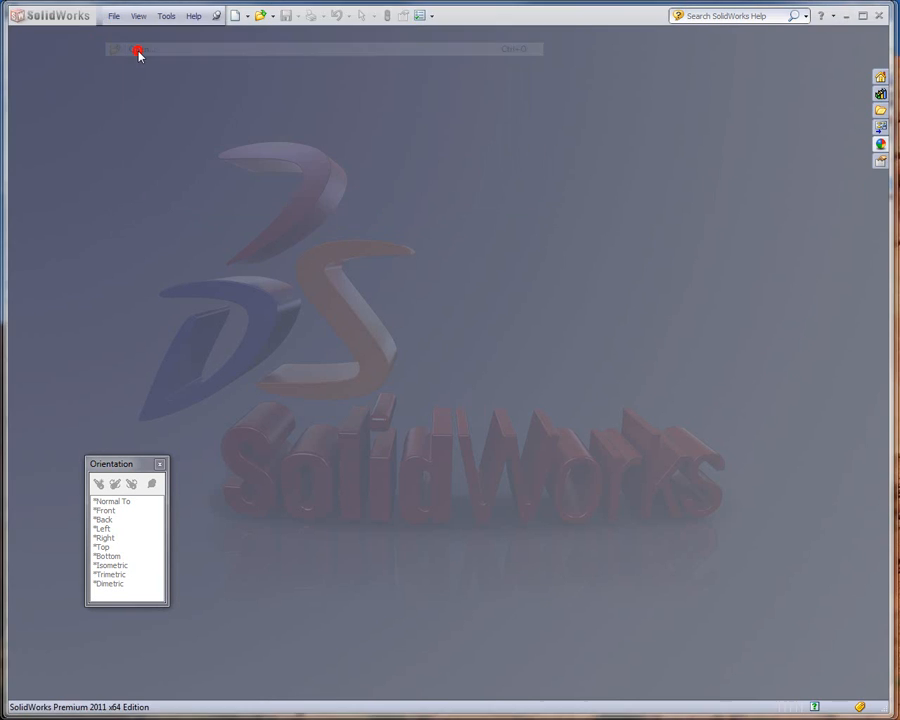
left_click_drag(772, 150, 595, 56)
left_click(801, 593)
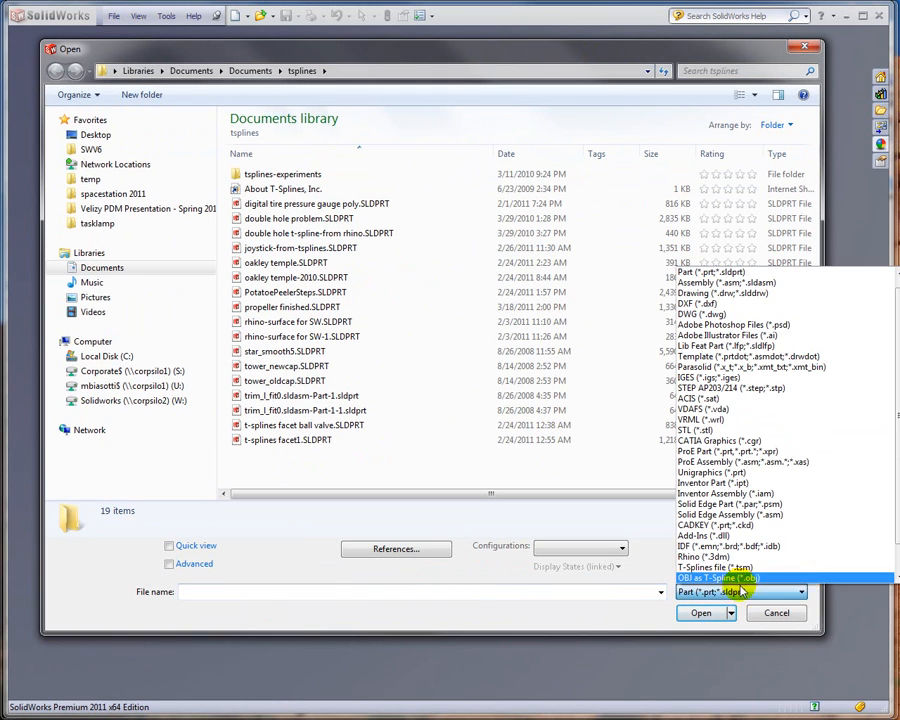
left_click(896, 524)
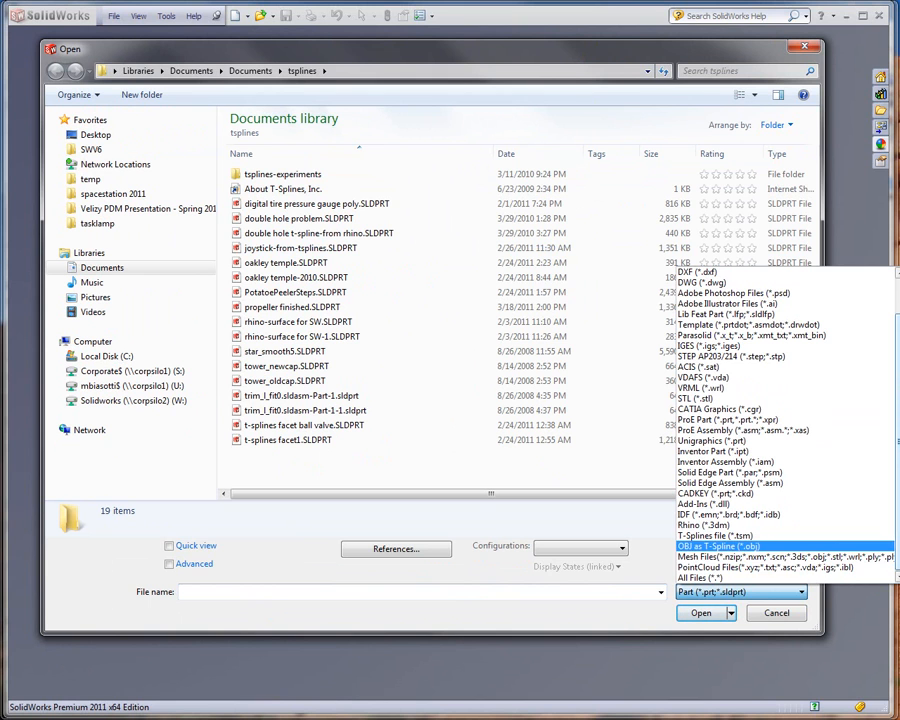
left_click(730, 535)
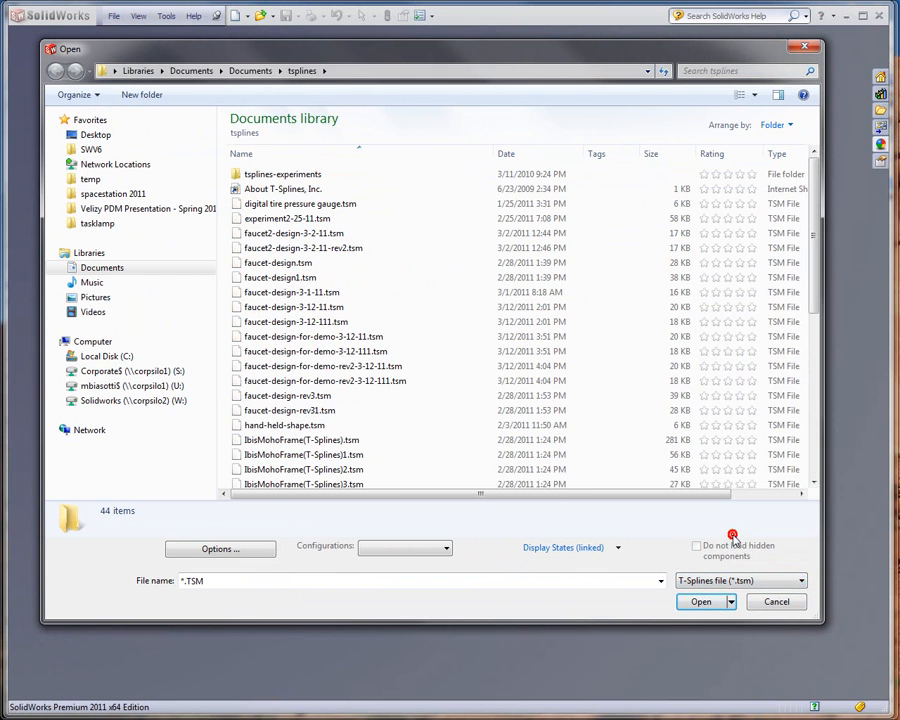
left_click(90, 180)
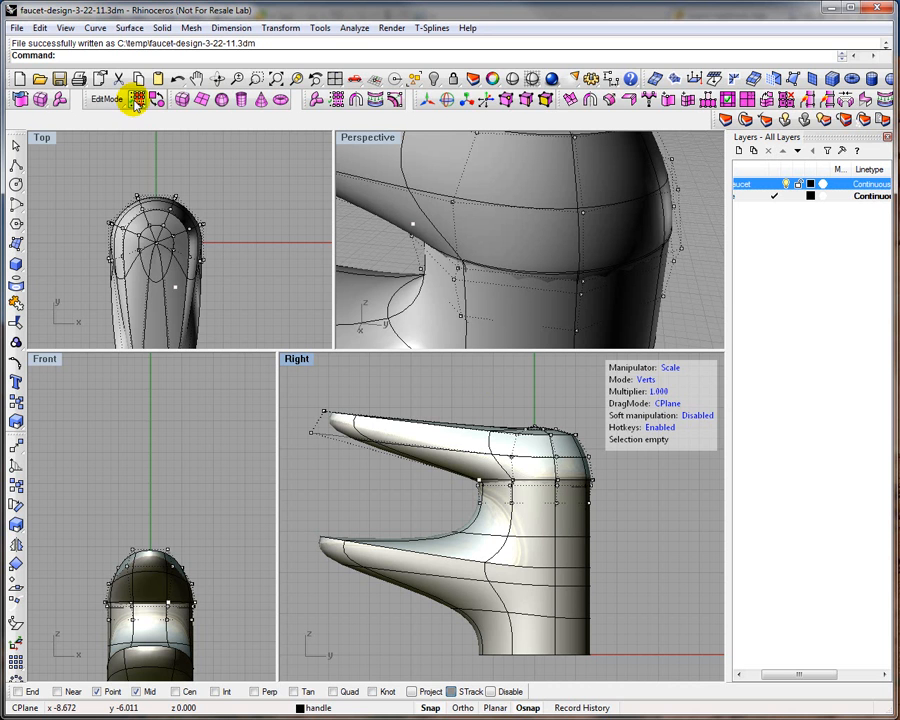
- Switch to Rhino and save the model as a T-Splines file, faucet-design-3-22-11.tsm, in the temp folder
left_click(17, 27)
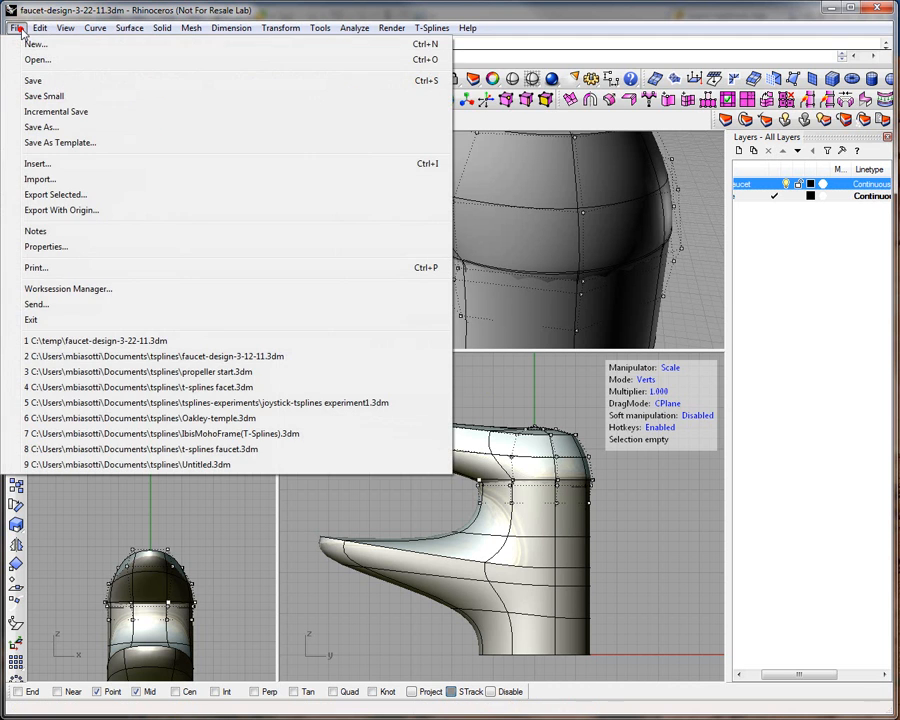
left_click(32, 124)
left_click(478, 462)
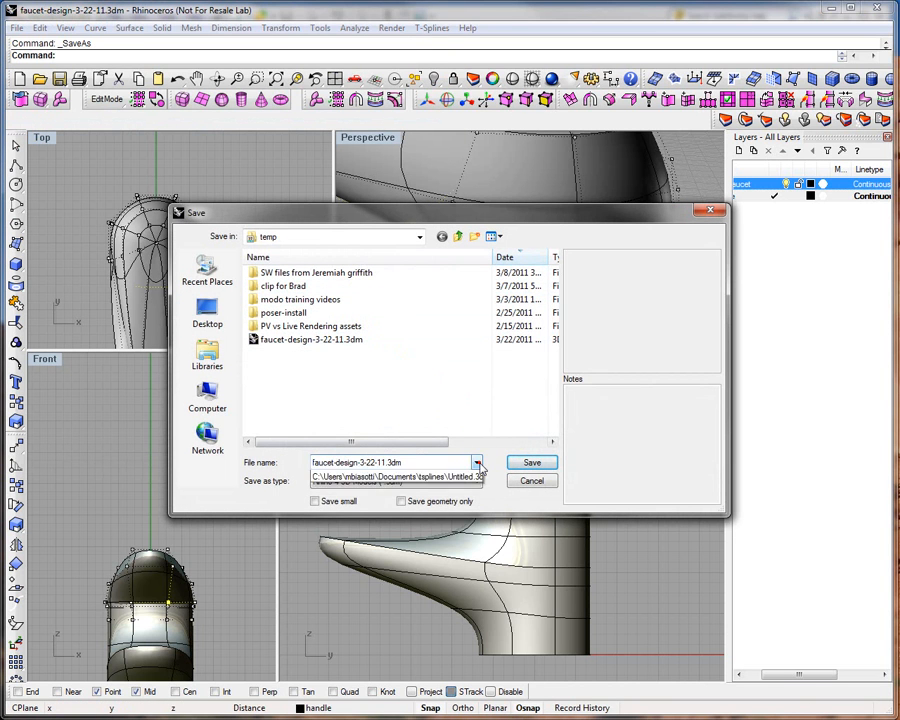
left_click(456, 463)
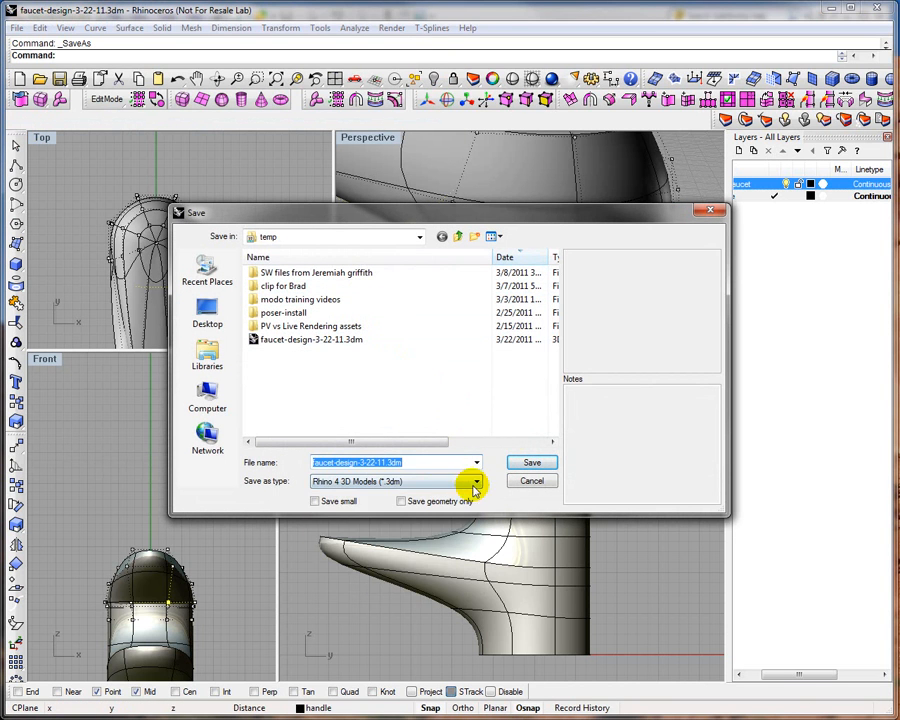
left_click(475, 483)
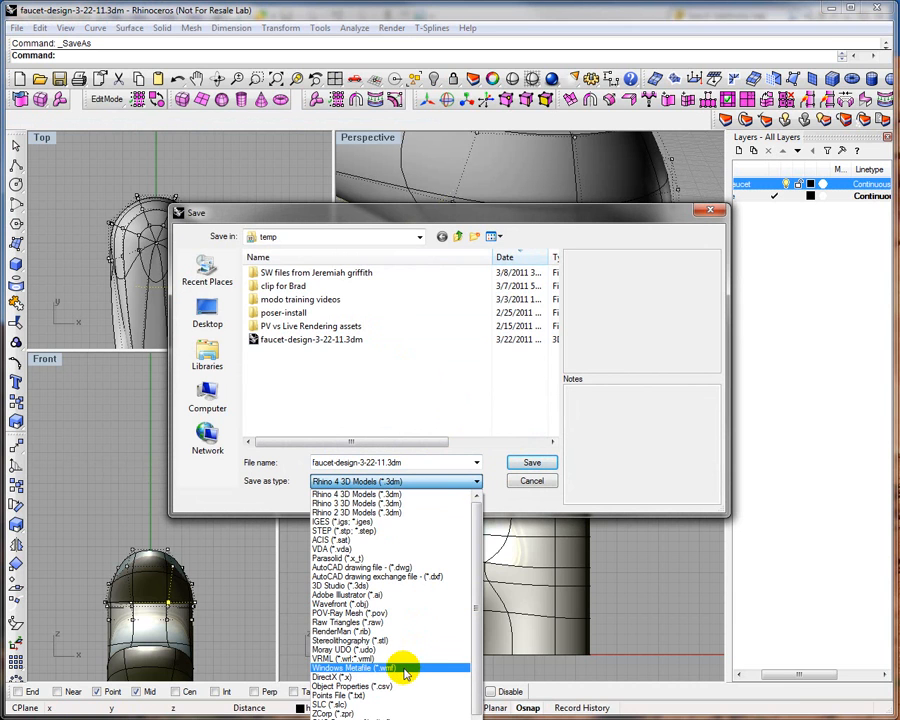
left_click_drag(475, 646, 469, 704)
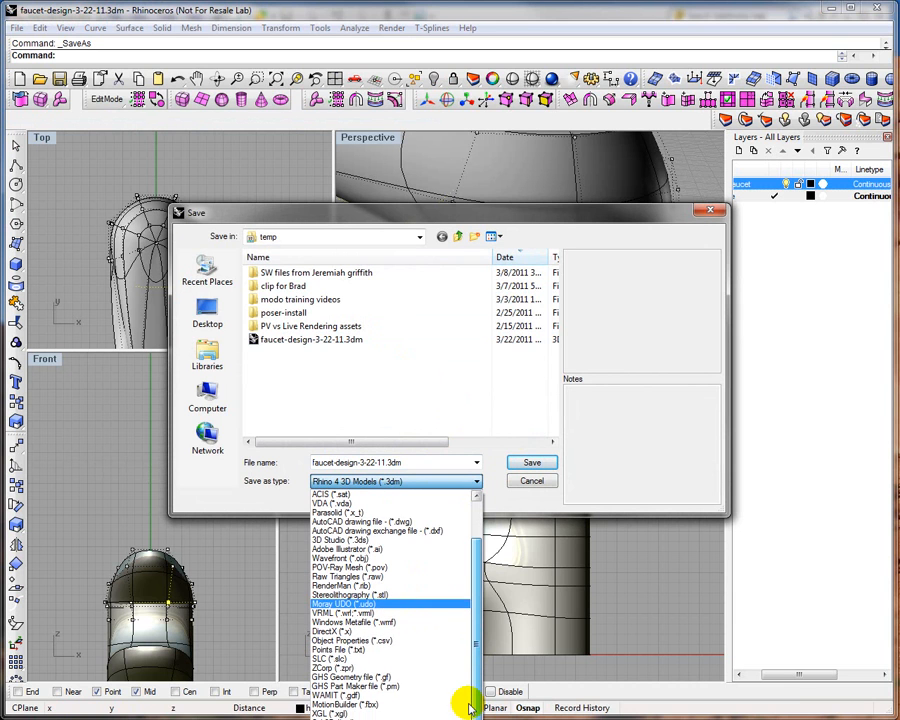
left_click(517, 214)
left_click_drag(512, 215, 499, 67)
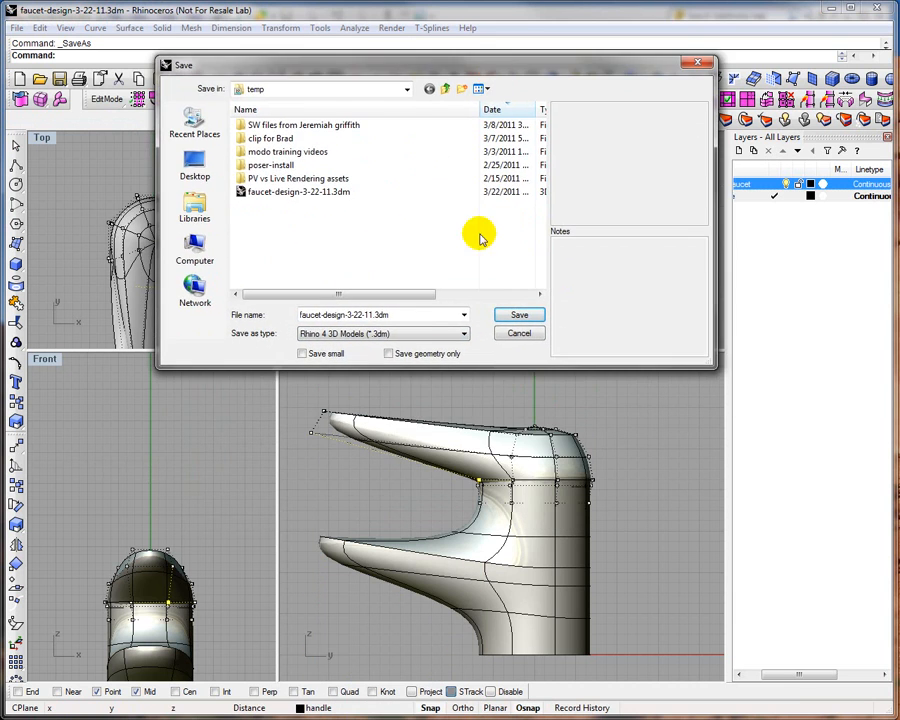
left_click(456, 340)
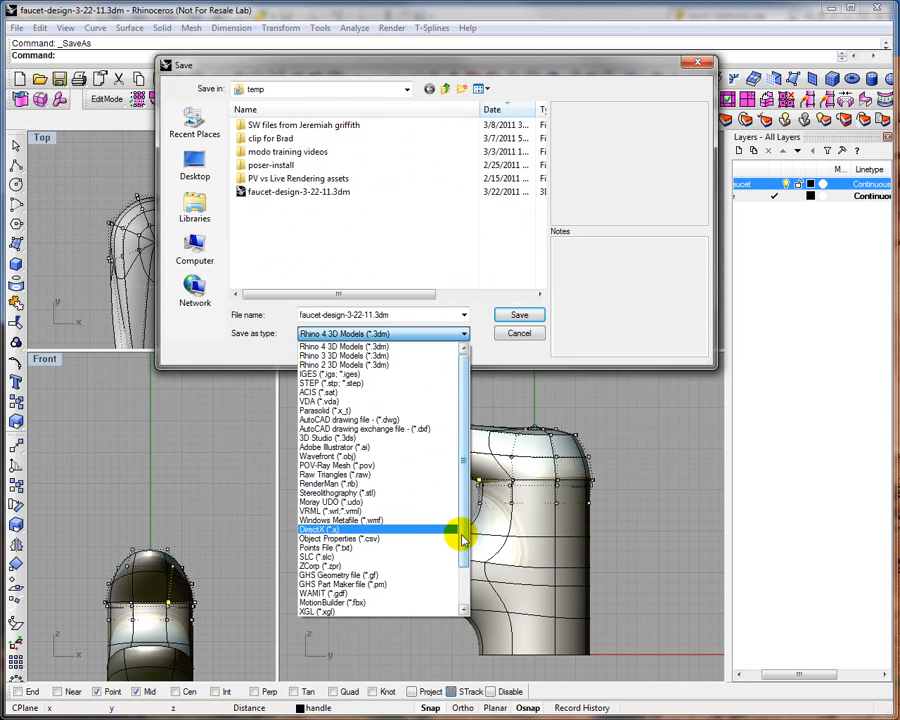
left_click_drag(458, 532, 464, 605)
left_click(375, 584)
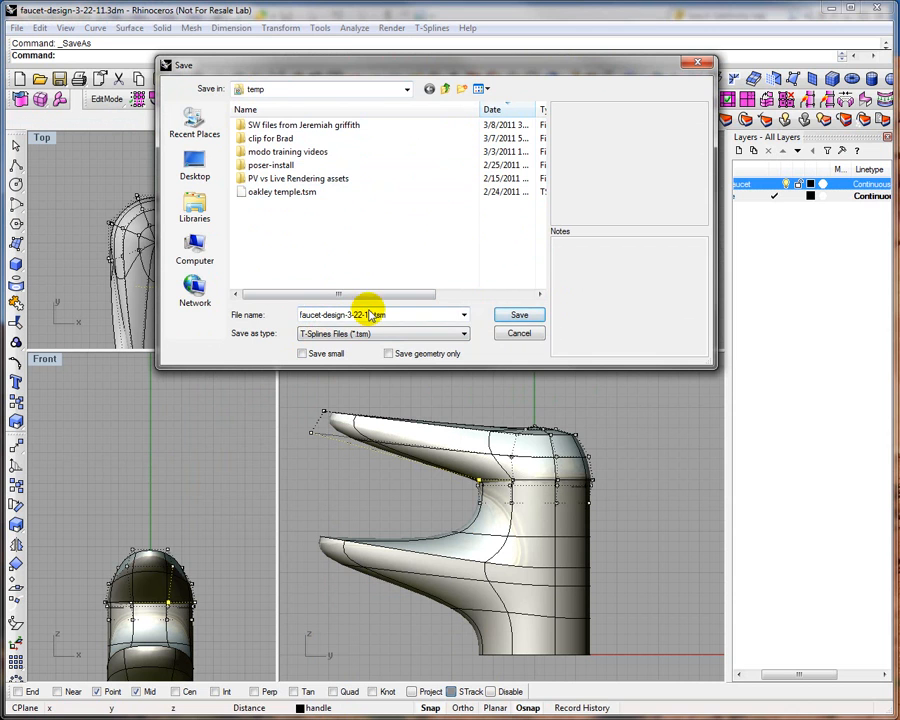
left_click(517, 317)
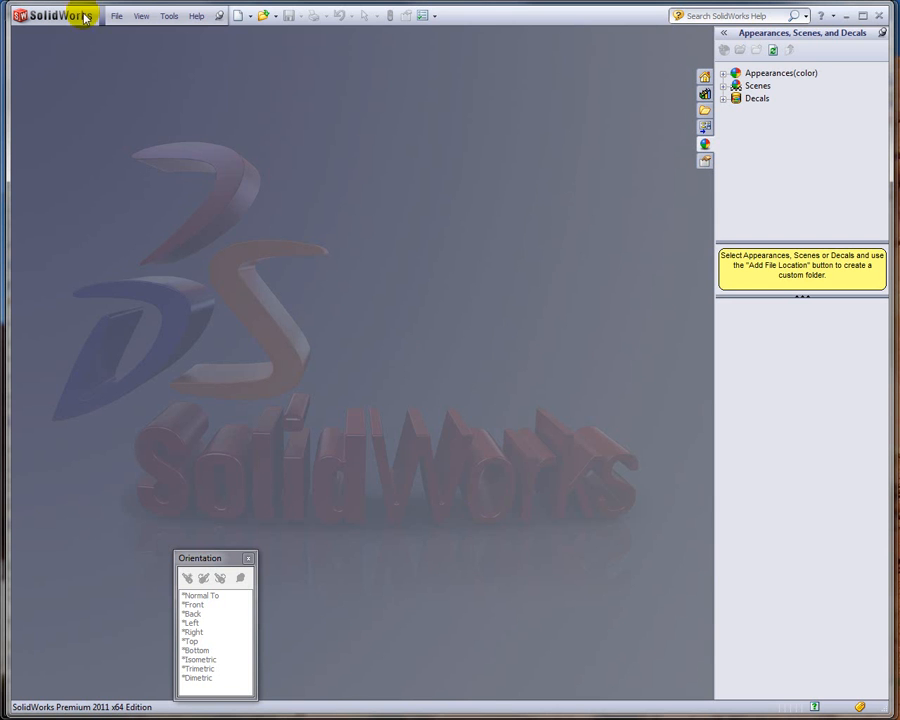
- Switch to SolidWorks and open faucet-design-3-22-11.tsm from the temp folder, accepting the import options with Inches as the units
left_click(117, 16)
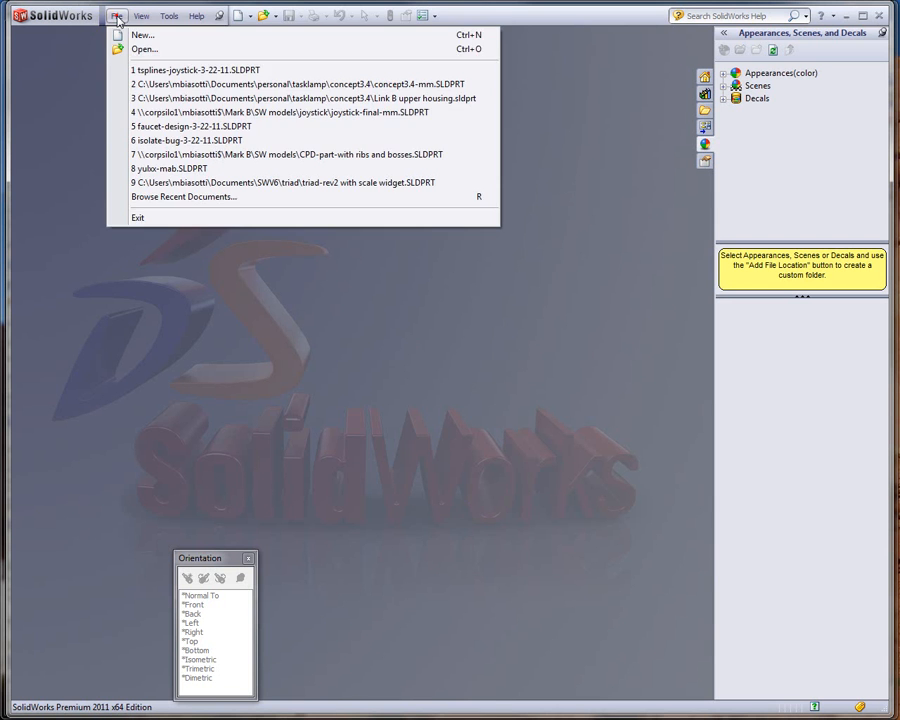
left_click(140, 48)
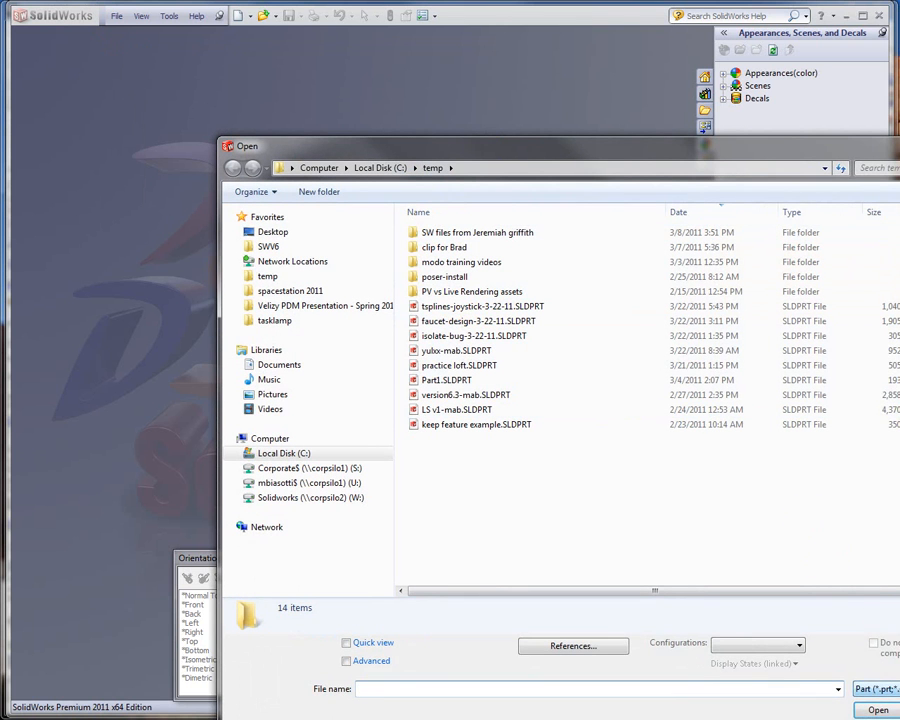
left_click(877, 689)
left_click(884, 694)
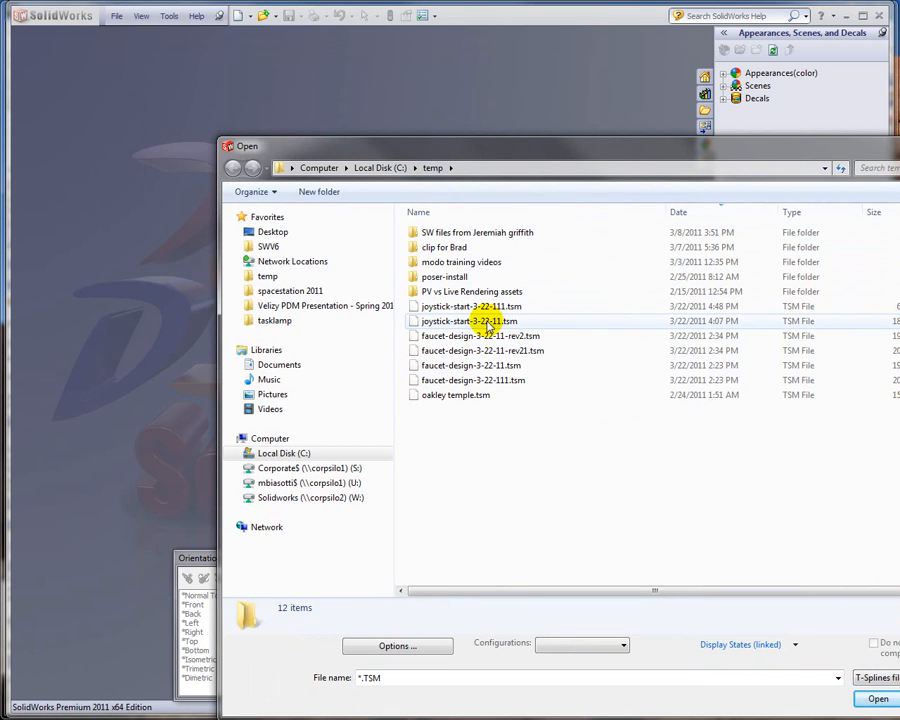
left_click(461, 365)
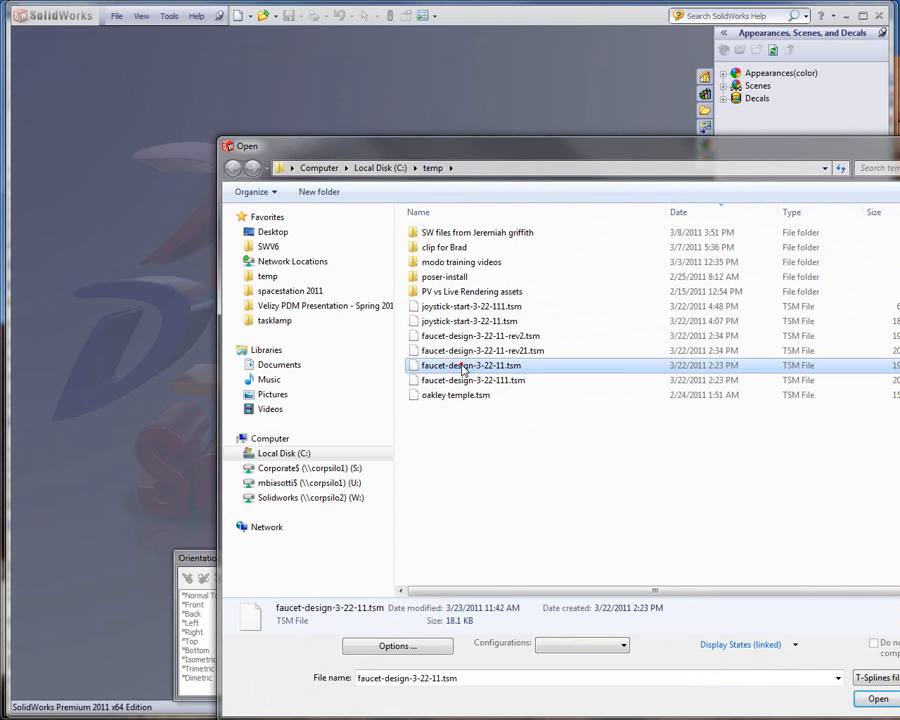
left_click(424, 647)
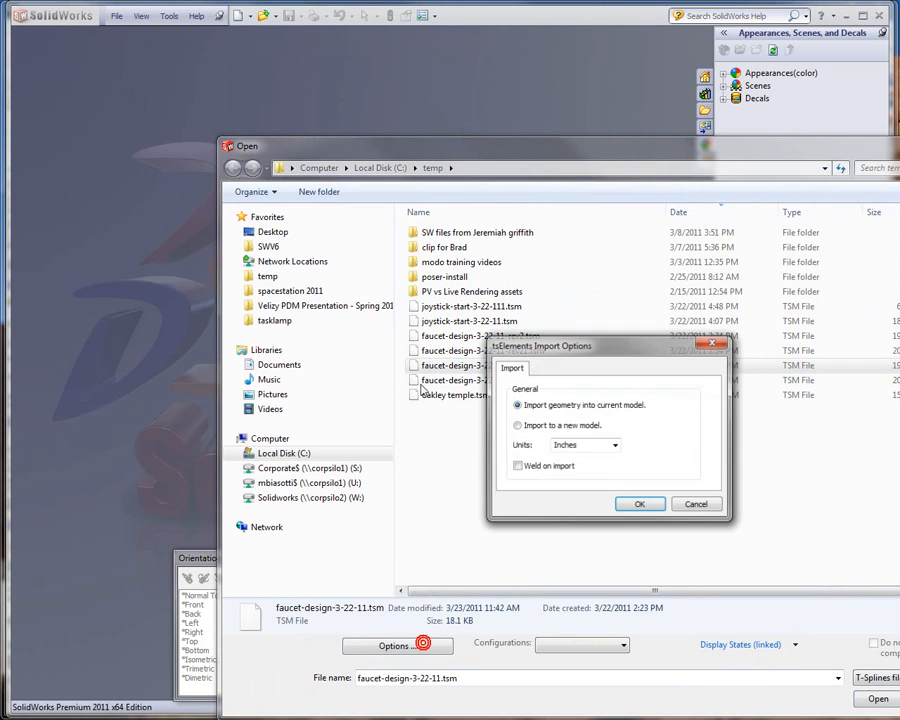
left_click(638, 504)
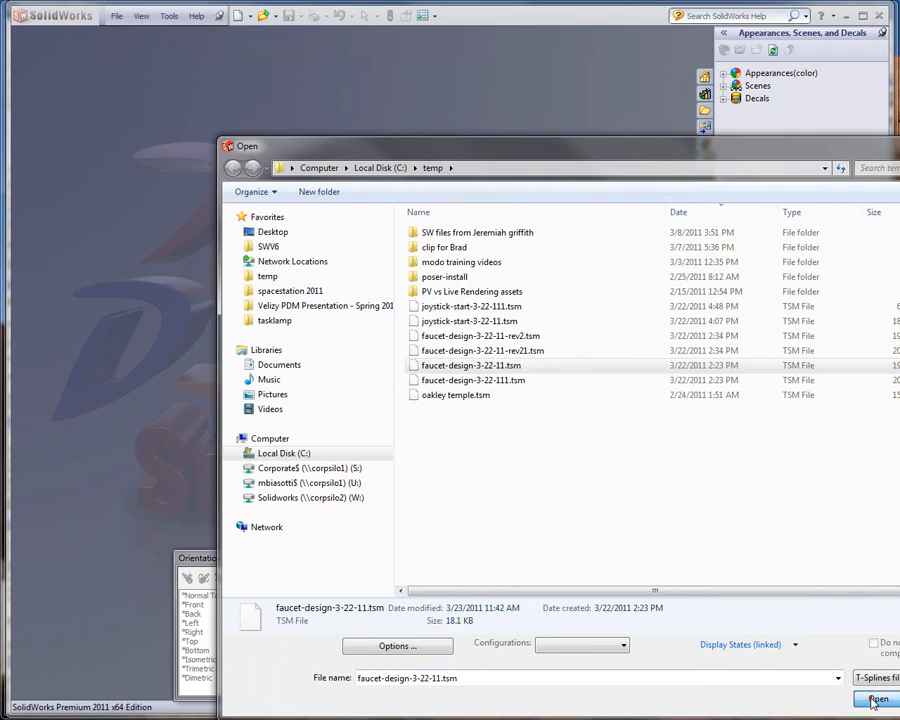
left_click(876, 699)
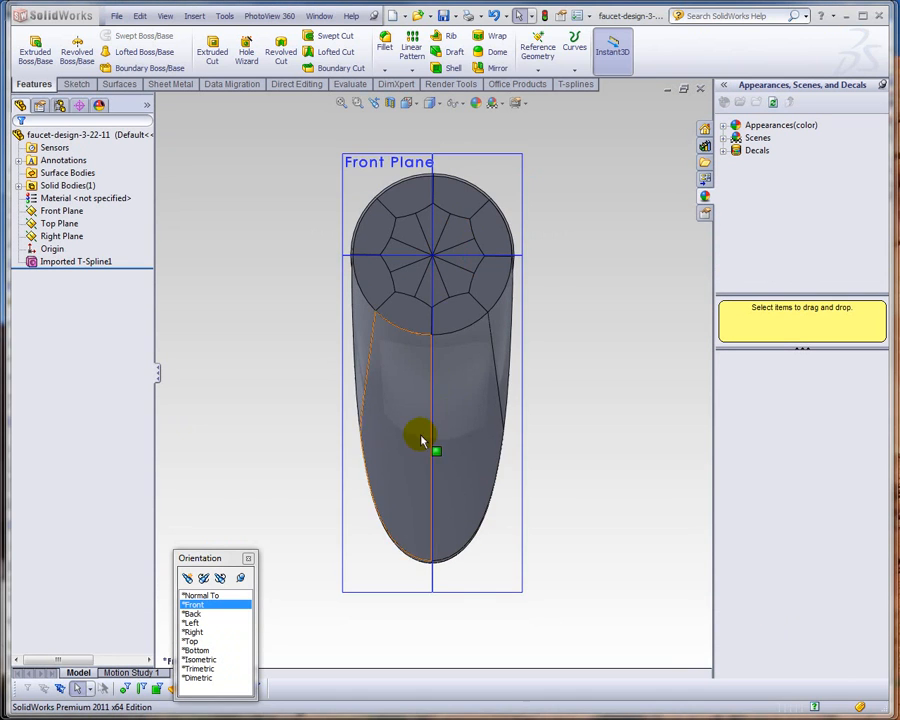
- Inspect the segmented flat faces at the imported body's end by window-selecting them with the face filter, and close the part without saving
middle_click_drag(420, 434, 482, 267)
scroll(474, 288, "down", 4)
scroll(474, 288, "down", 2)
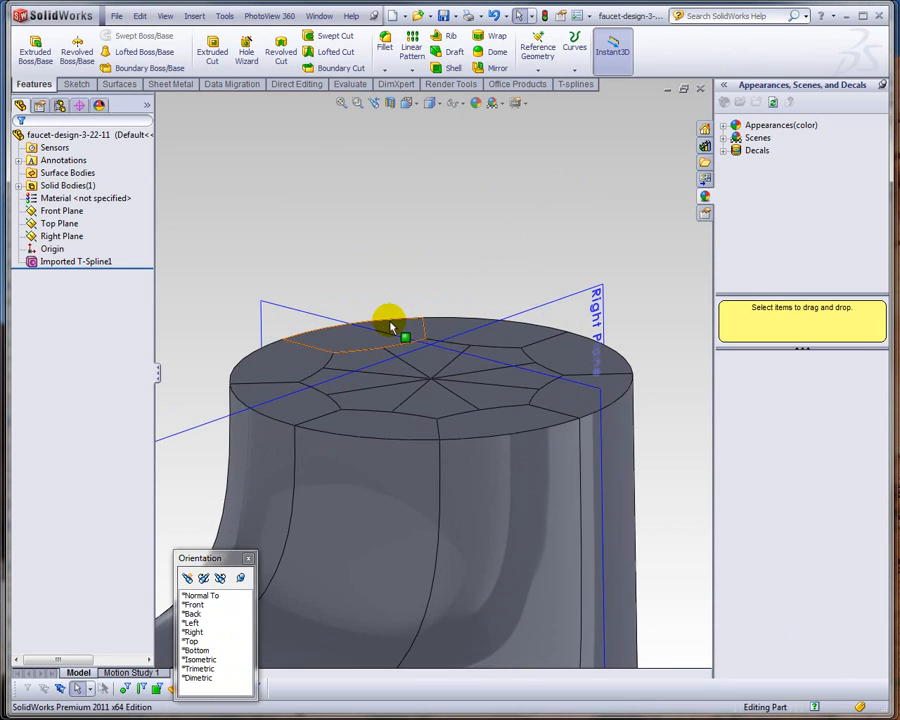
middle_click_drag(392, 326, 396, 350)
middle_click_drag(450, 355, 448, 282, "ctrl")
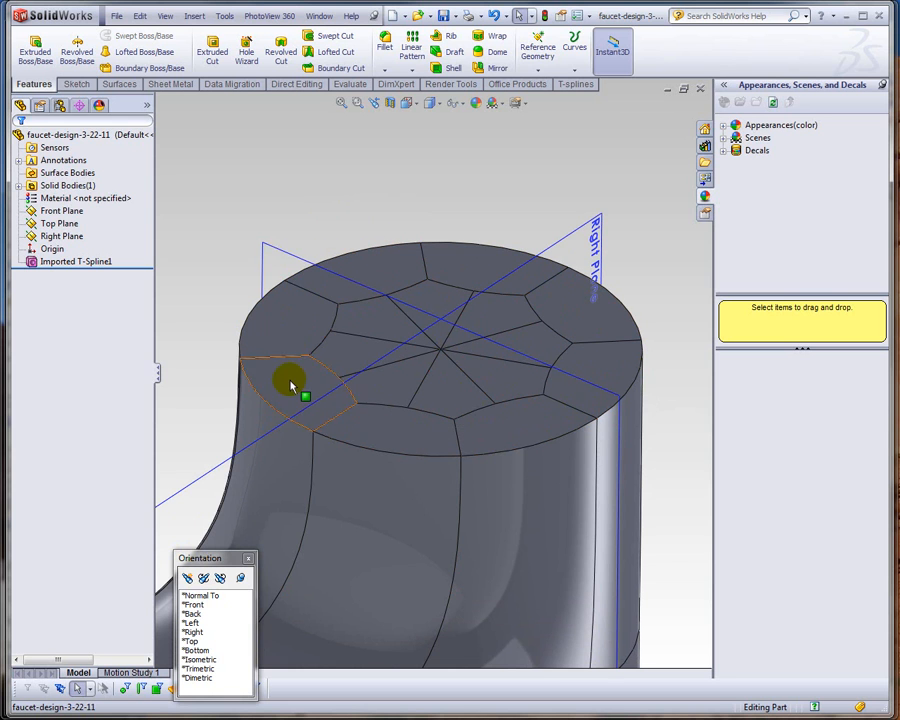
left_click(157, 689)
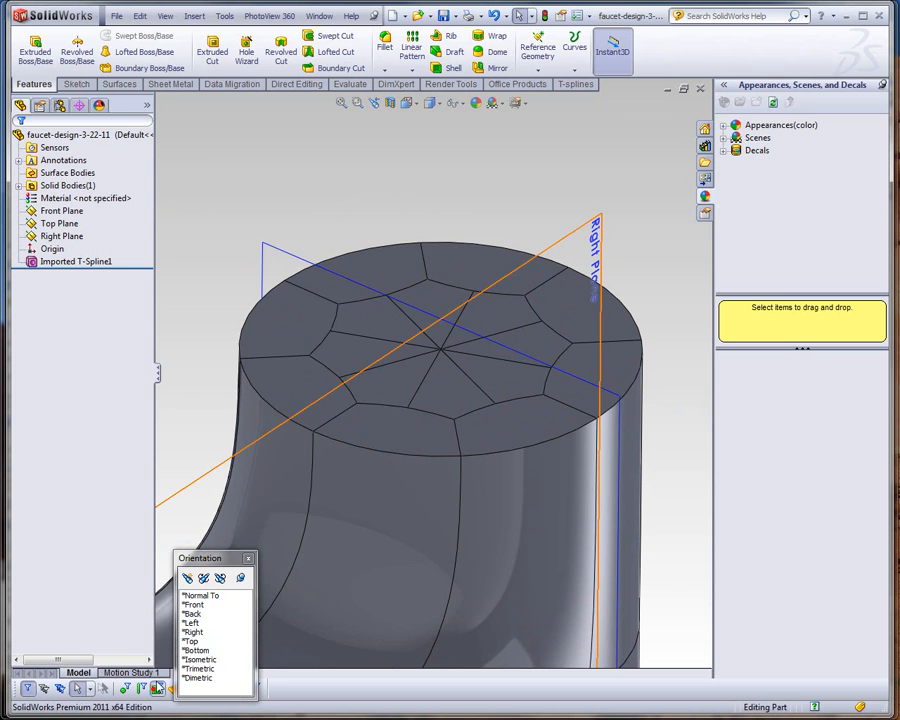
left_click_drag(207, 193, 655, 474)
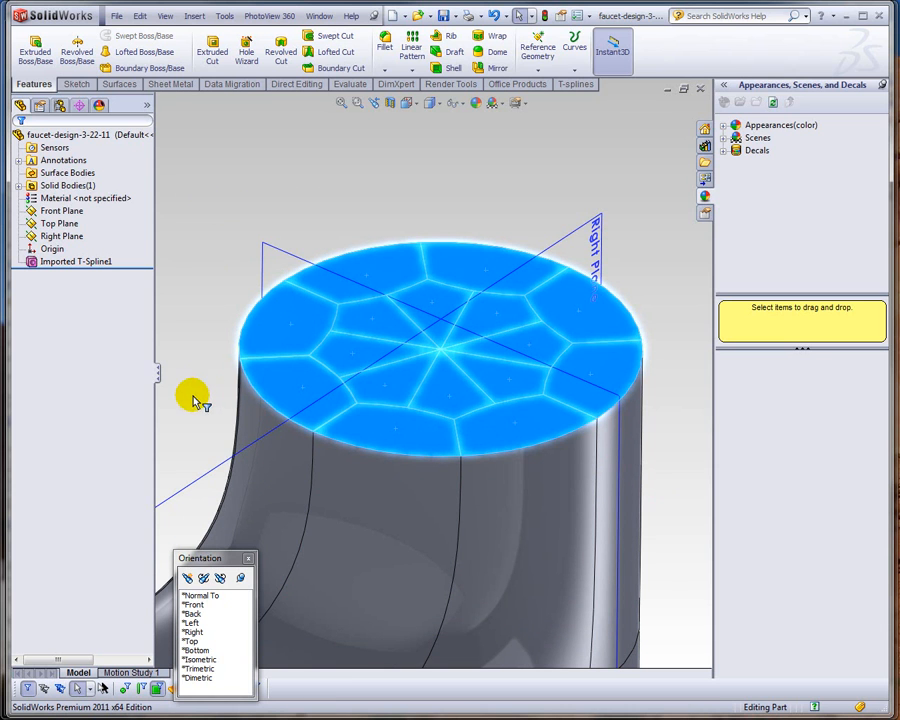
left_click(192, 382)
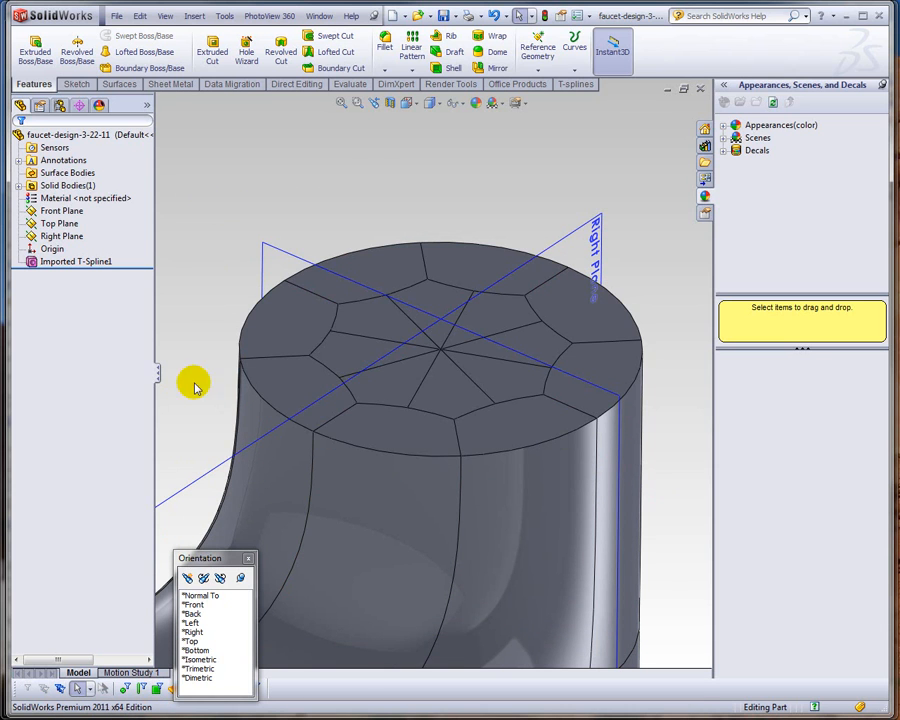
left_click(700, 89)
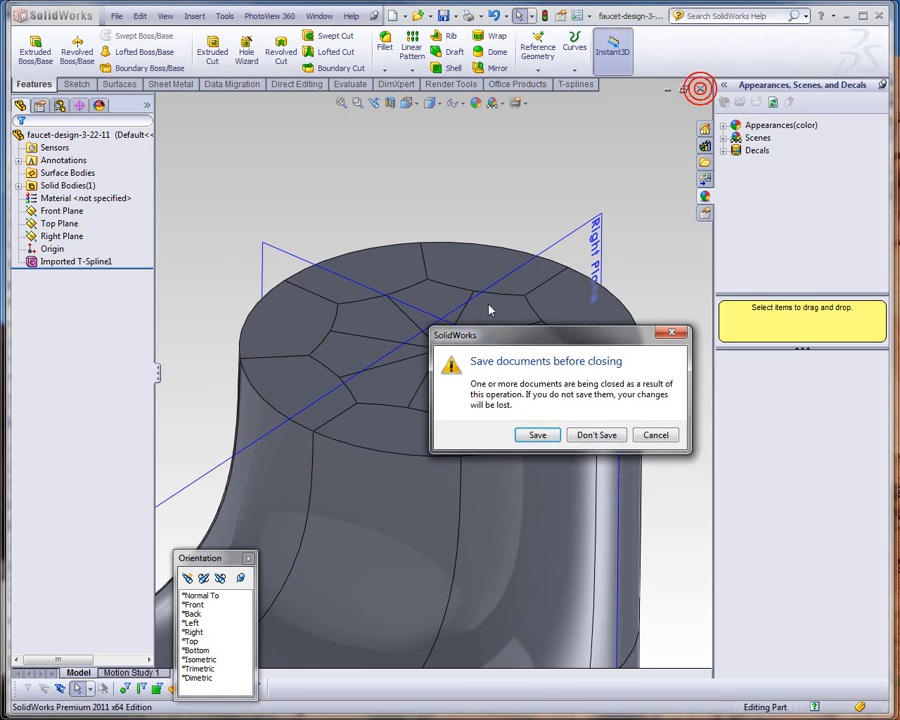
left_click(600, 436)
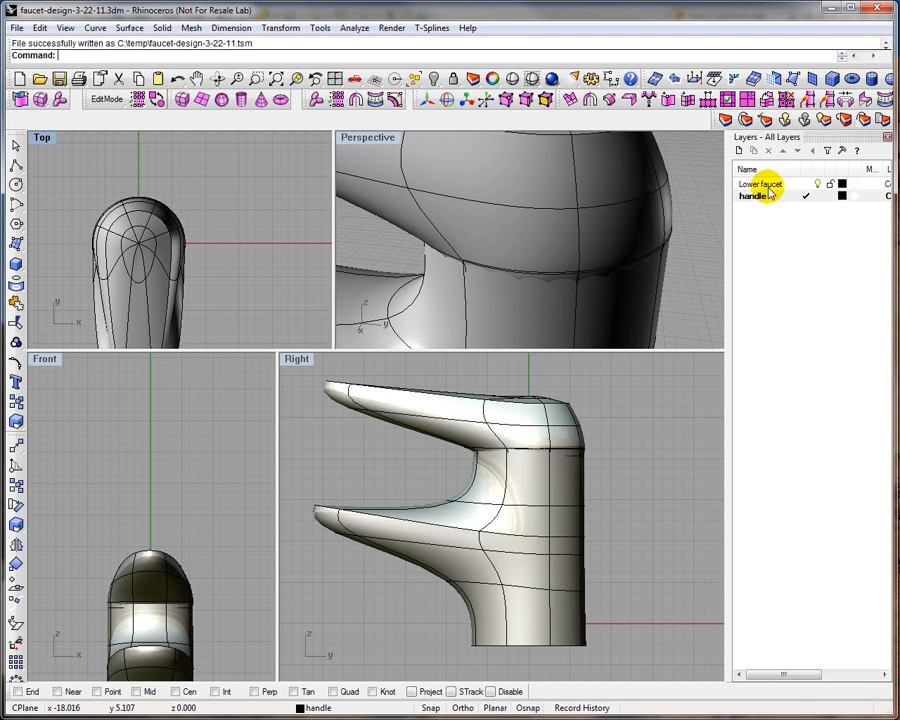
- Switch to Rhino, make Lower faucet current with the handle layer hidden, and delete the eight faces capping the faucet body's top
left_click(806, 185)
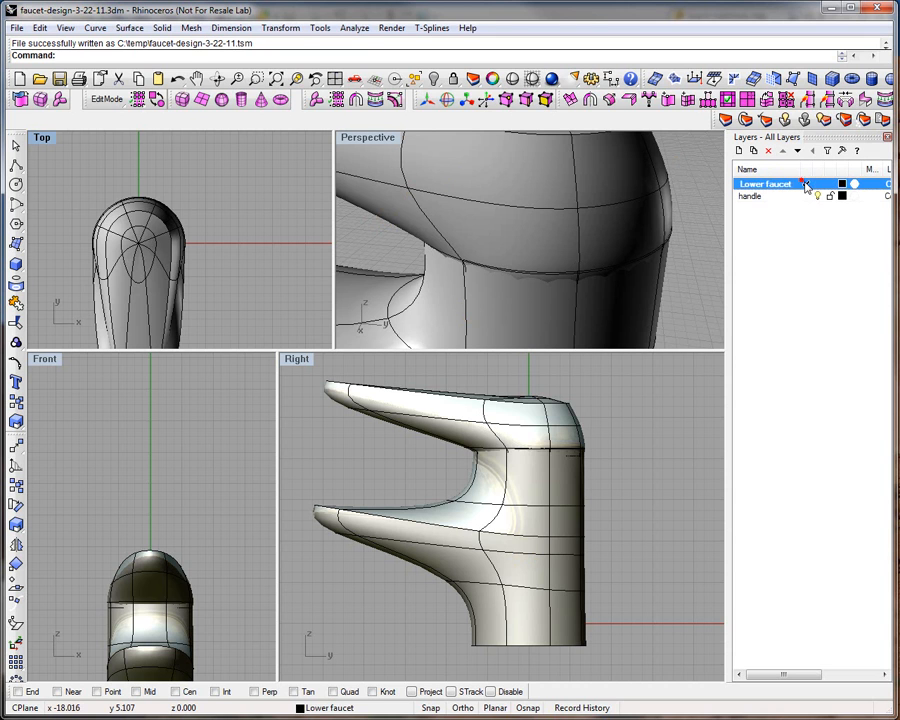
left_click(818, 196)
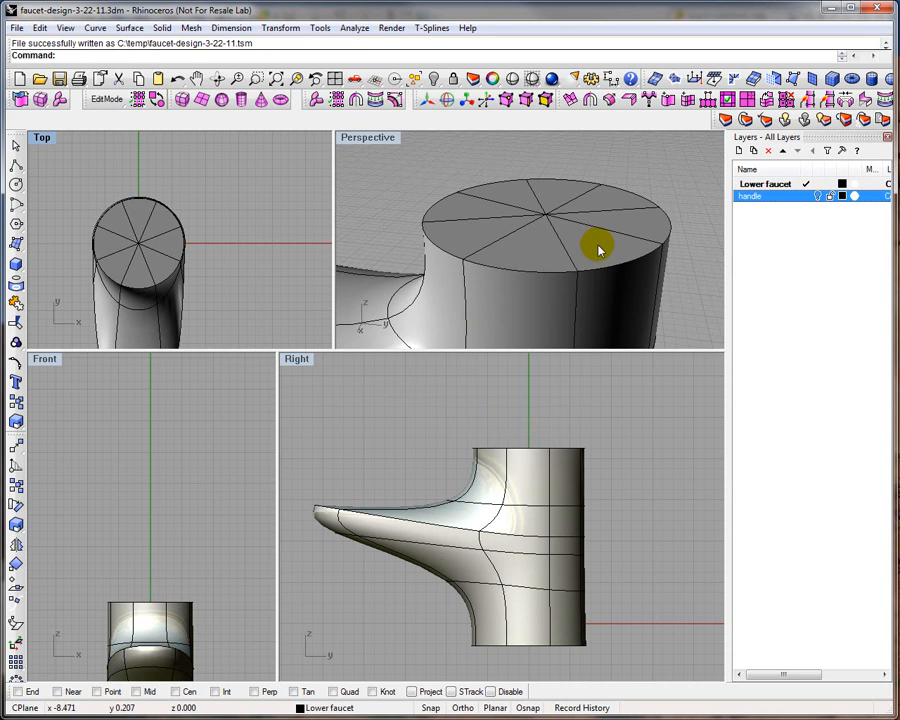
left_click(520, 100)
left_click(567, 237)
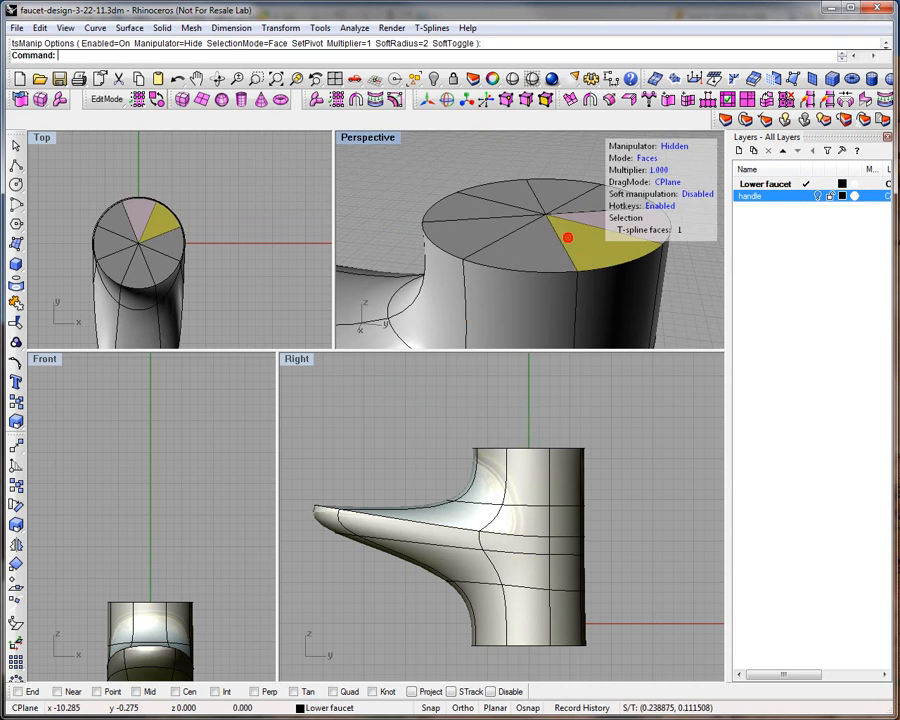
left_click(591, 216, "shift")
left_click(600, 199, "shift")
left_click(560, 189, "shift")
left_click(516, 189, "shift")
left_click(490, 203, "shift")
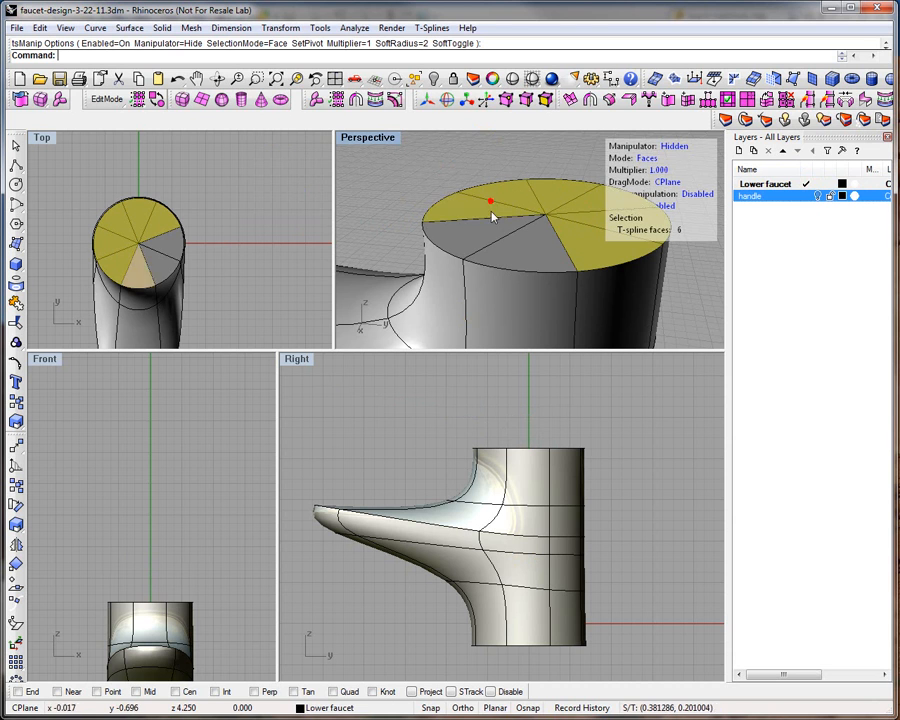
left_click(460, 232, "shift")
left_click(528, 237, "shift")
key("Delete")
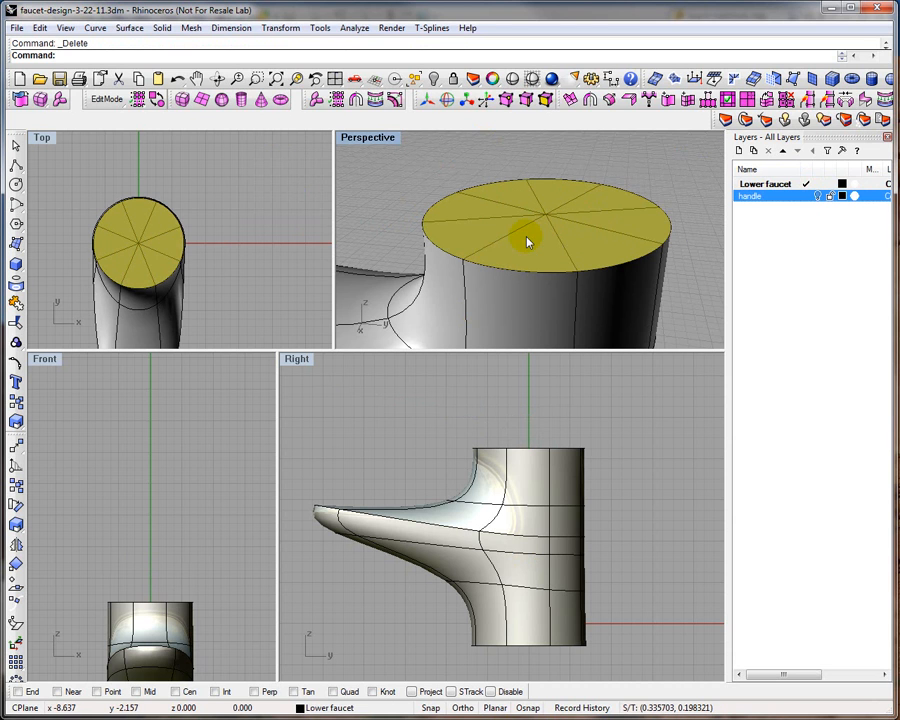
- Delete the eight segmented faces capping the bottom end of the faucet body
scroll(442, 237, "up", 3)
scroll(442, 237, "down", 8)
mouse_move(468, 301)
right_mouse_down()
mouse_move(474, 161)
mouse_move(474, 327)
mouse_move(474, 317)
right_mouse_up()
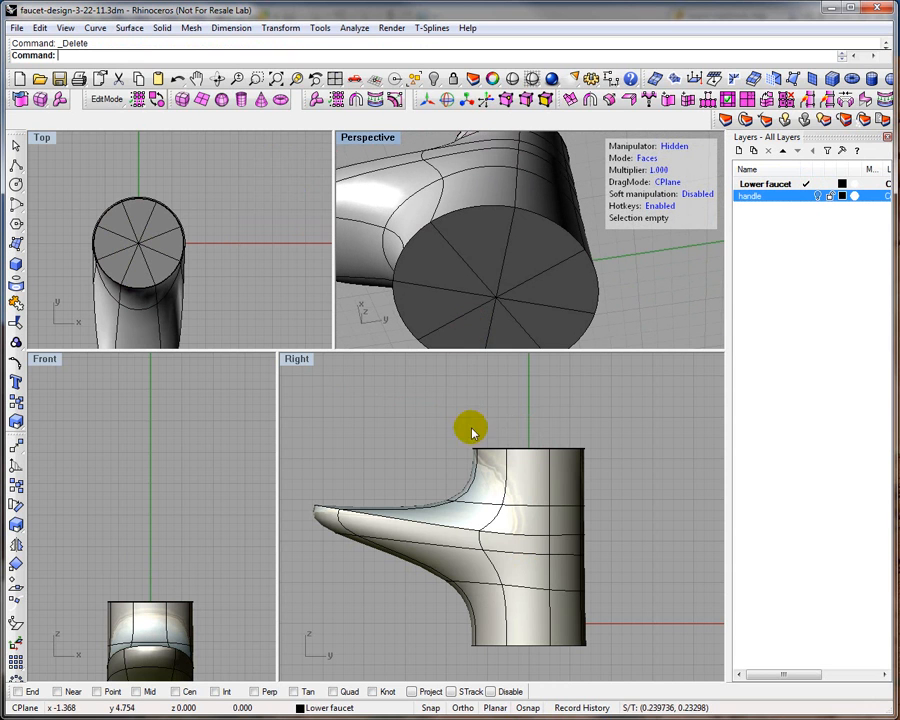
left_click(484, 284)
left_click(462, 271, "shift")
left_click(452, 301, "shift")
left_click(469, 333, "shift")
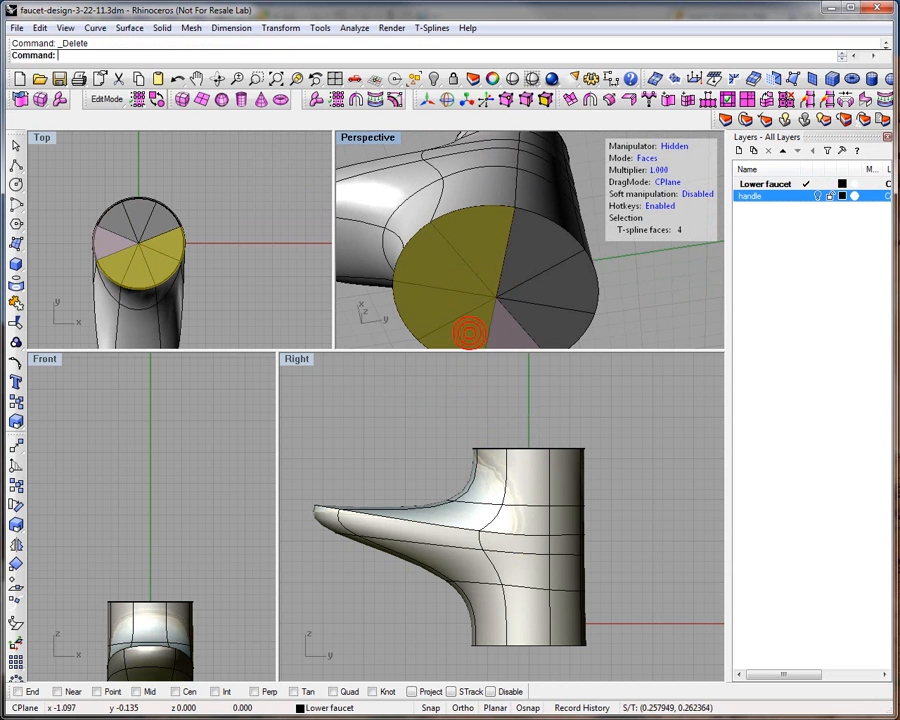
left_click(522, 314, "shift")
left_click(525, 290, "shift")
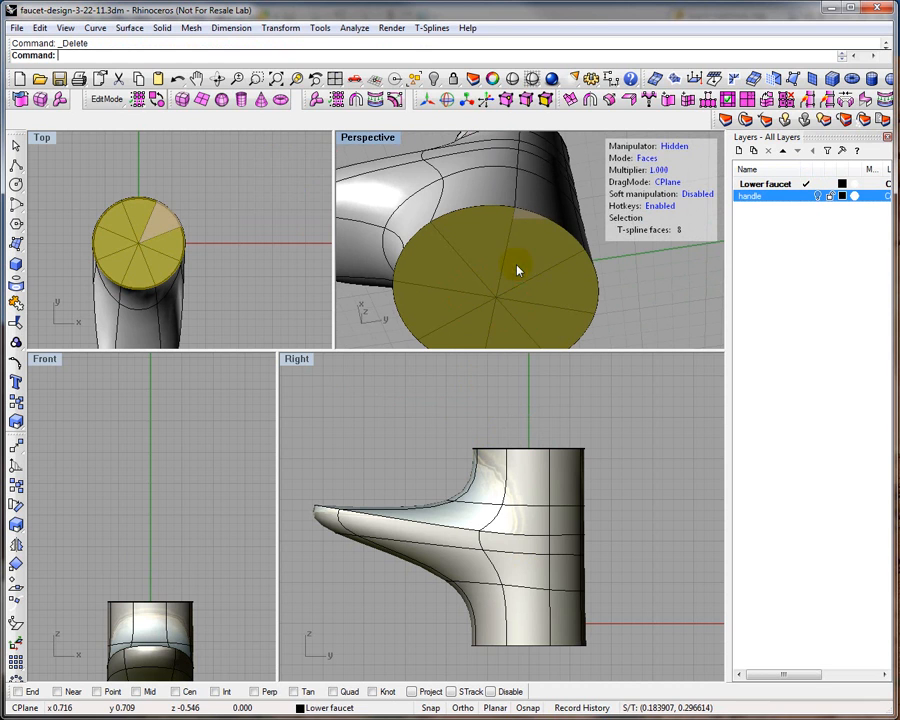
key("Delete")
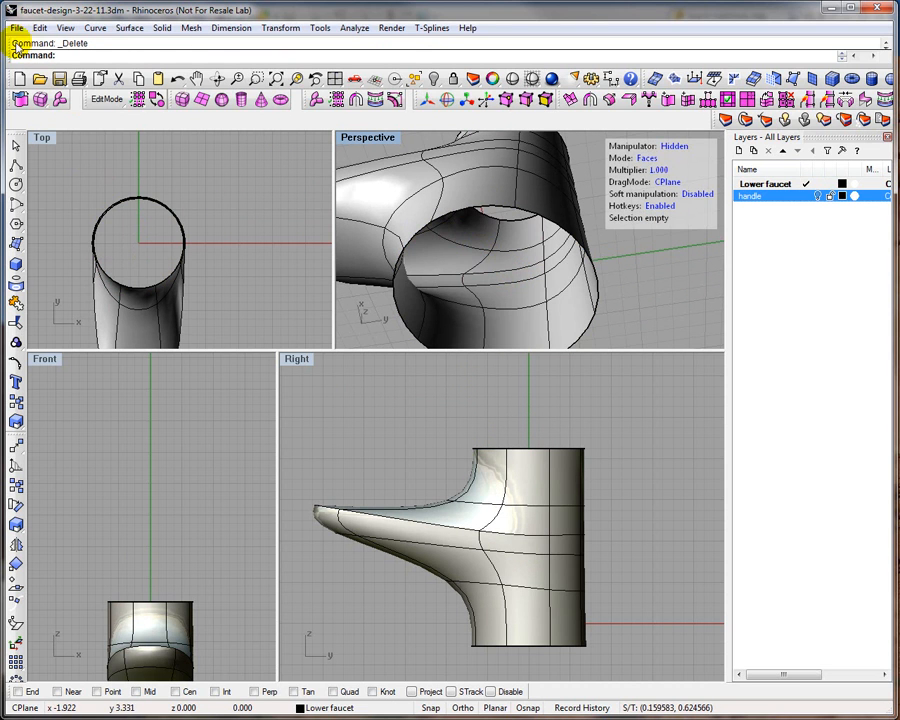
- Save the open-ended body as T-Splines file faucet-design-3-22-11.tsm in the temp folder, replacing the existing file
right_click_drag(438, 245, 522, 190)
left_click(16, 28)
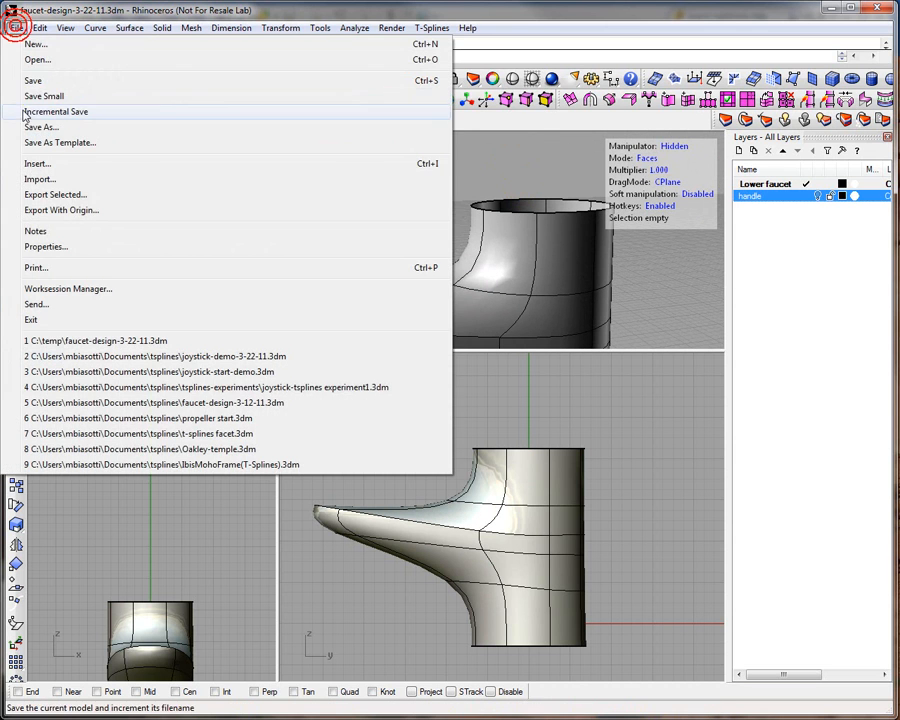
left_click(26, 124)
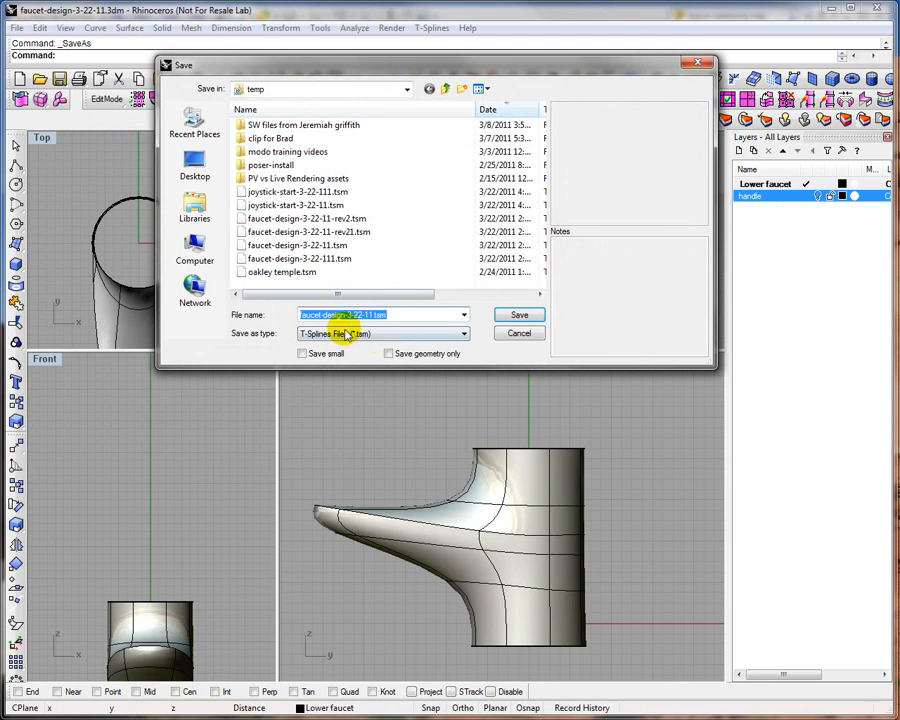
left_click(514, 318)
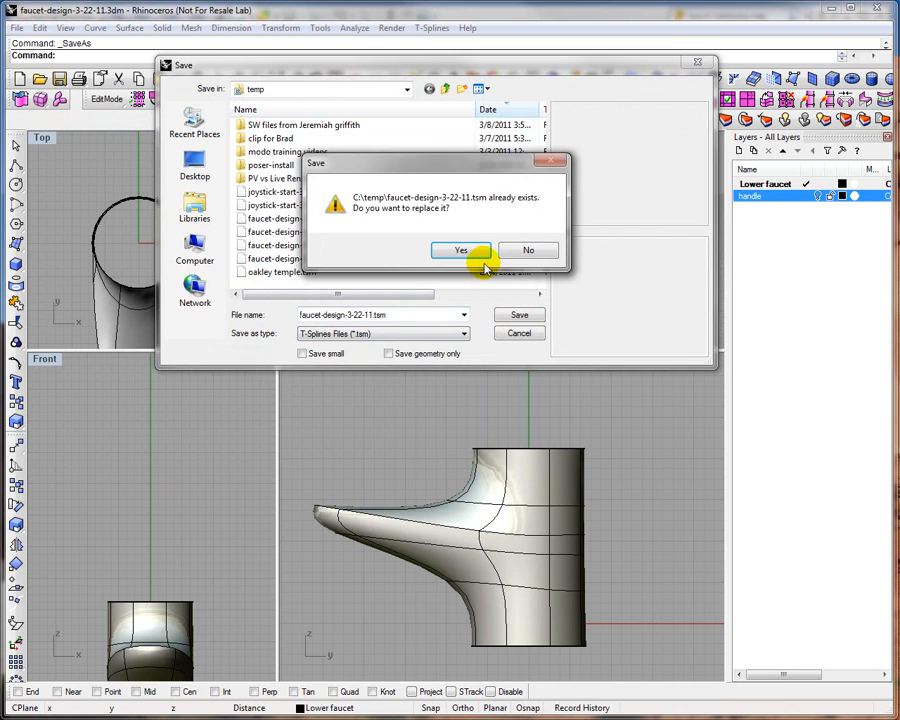
left_click(460, 305)
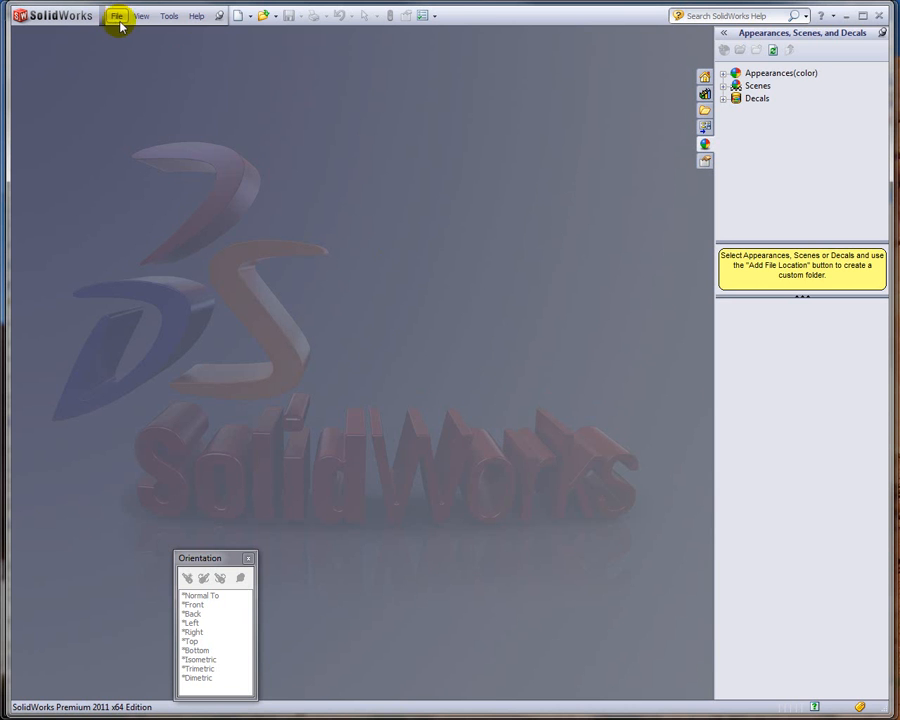
- Switch to SolidWorks and open the T-Splines file faucet-design-3-22-11.tsm from the temp folder
left_click(117, 17)
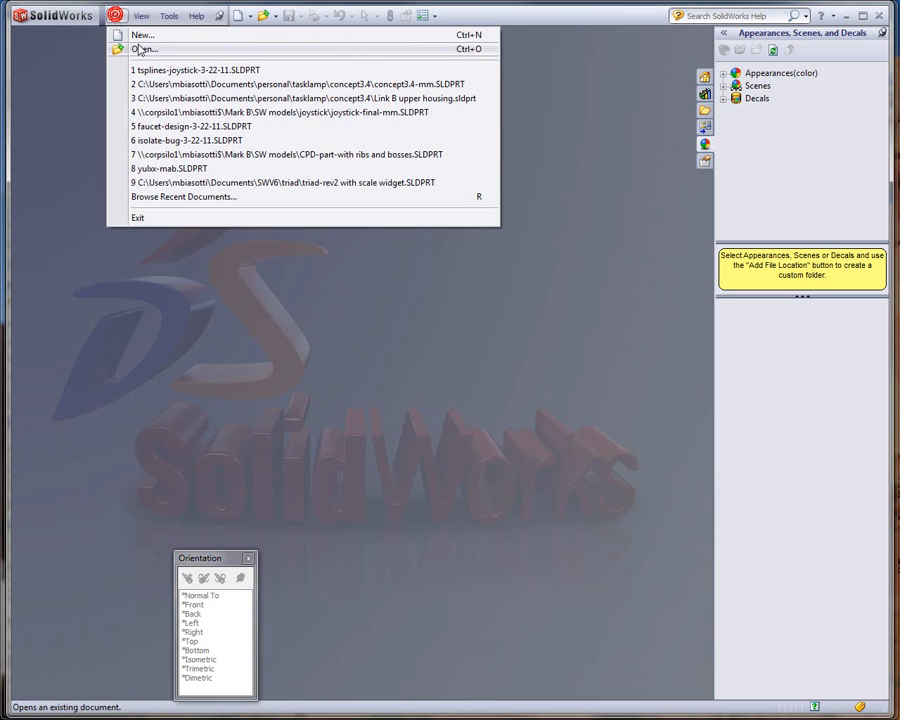
left_click(140, 46)
left_click(880, 689)
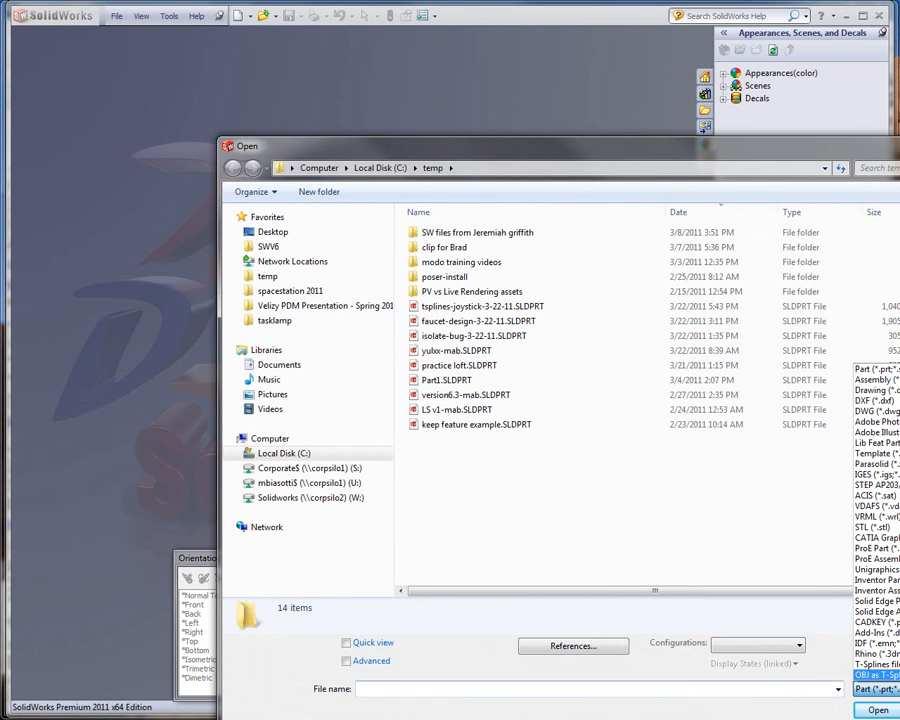
left_click(743, 151)
left_click_drag(583, 145, 461, 65)
left_click(775, 612)
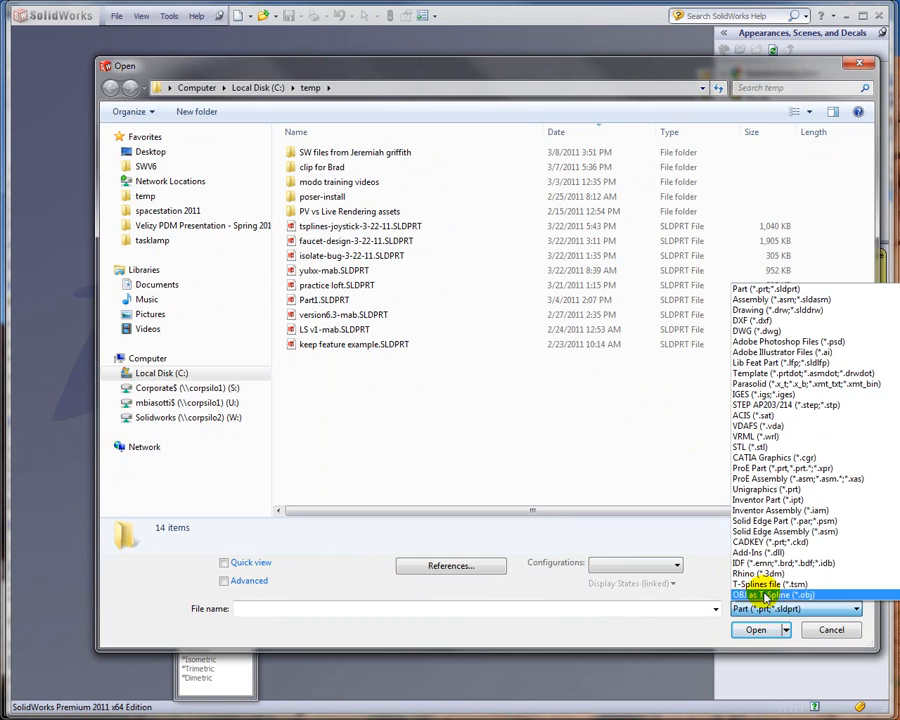
left_click(787, 639)
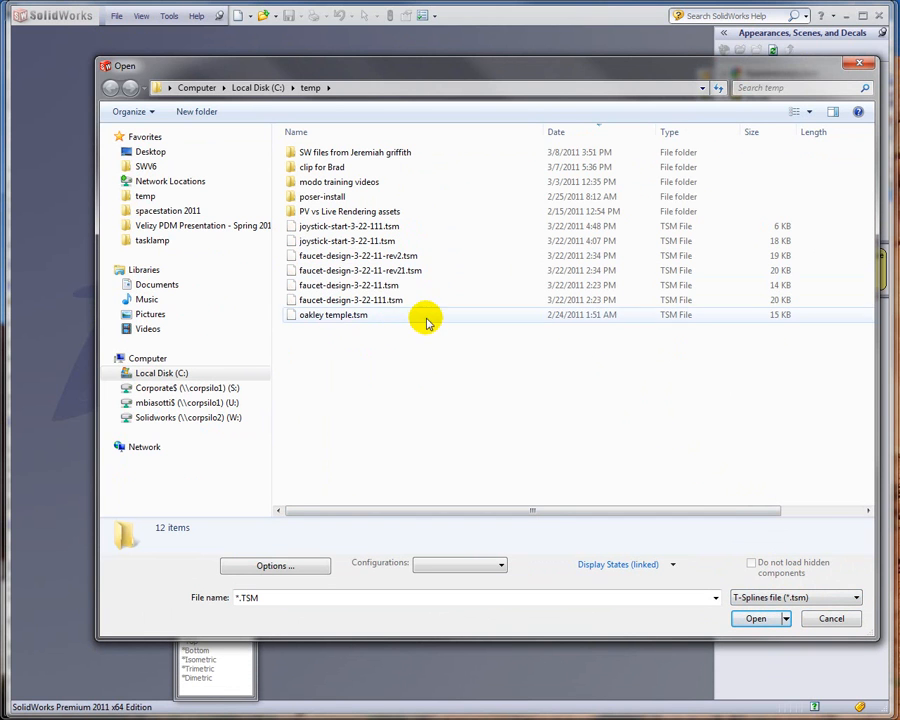
left_click(363, 287)
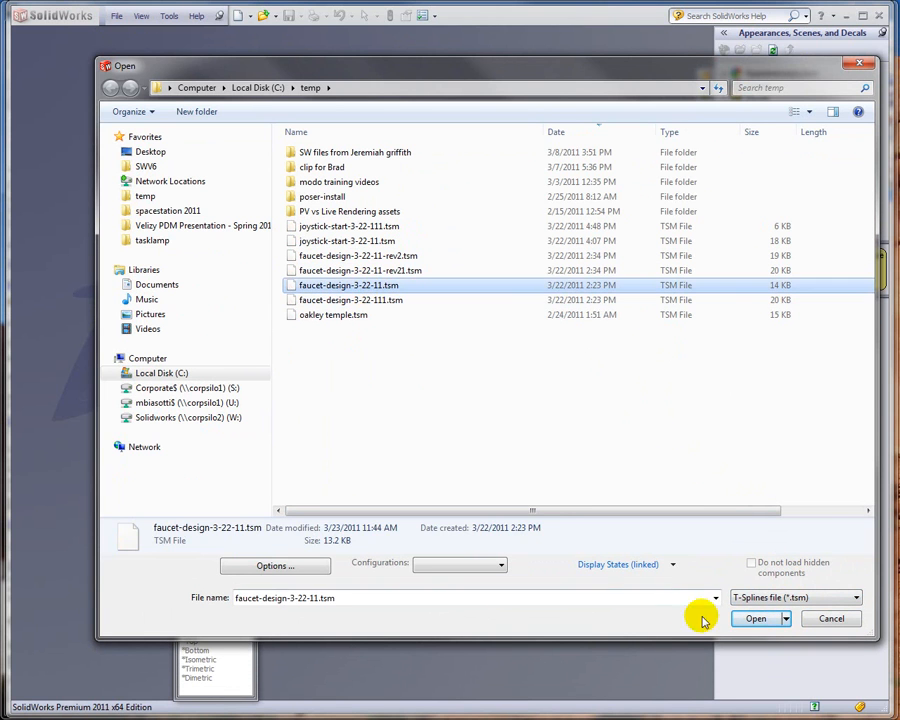
left_click(752, 618)
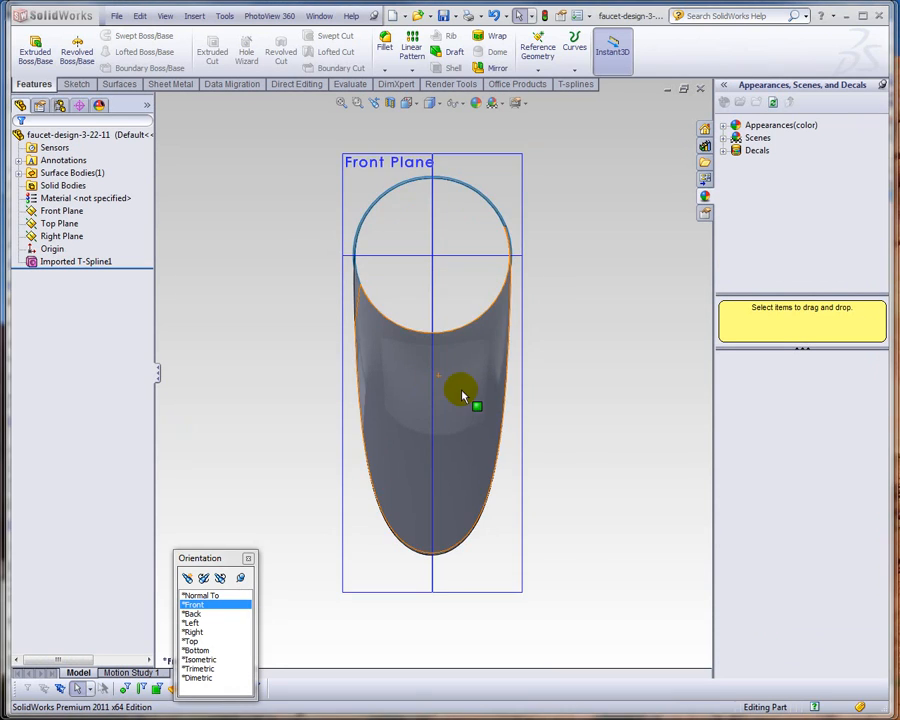
middle_click_drag(462, 397, 532, 234)
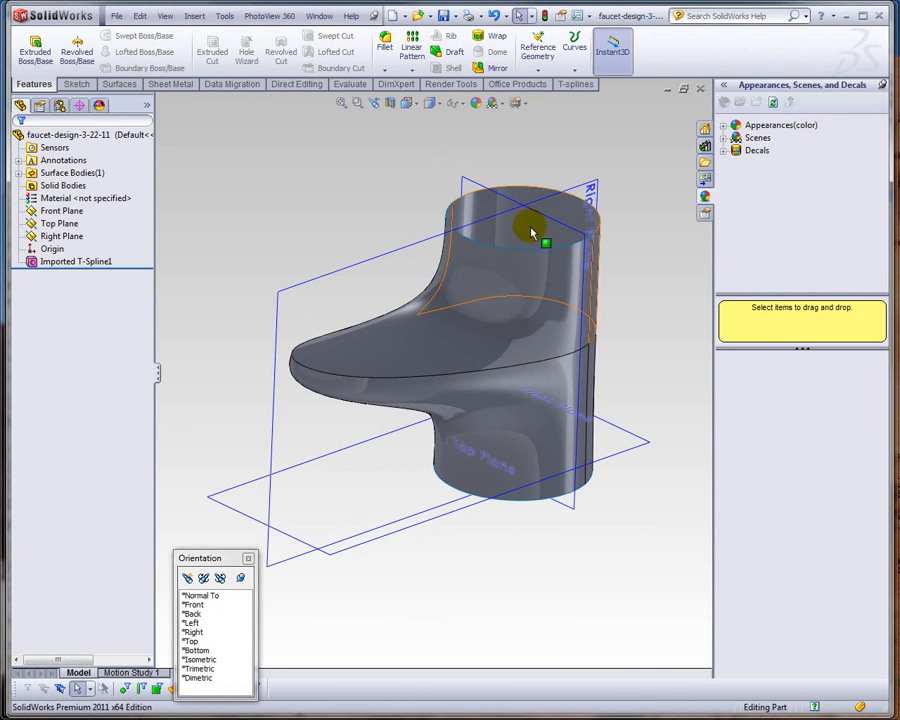
scroll(528, 243, "up", 4)
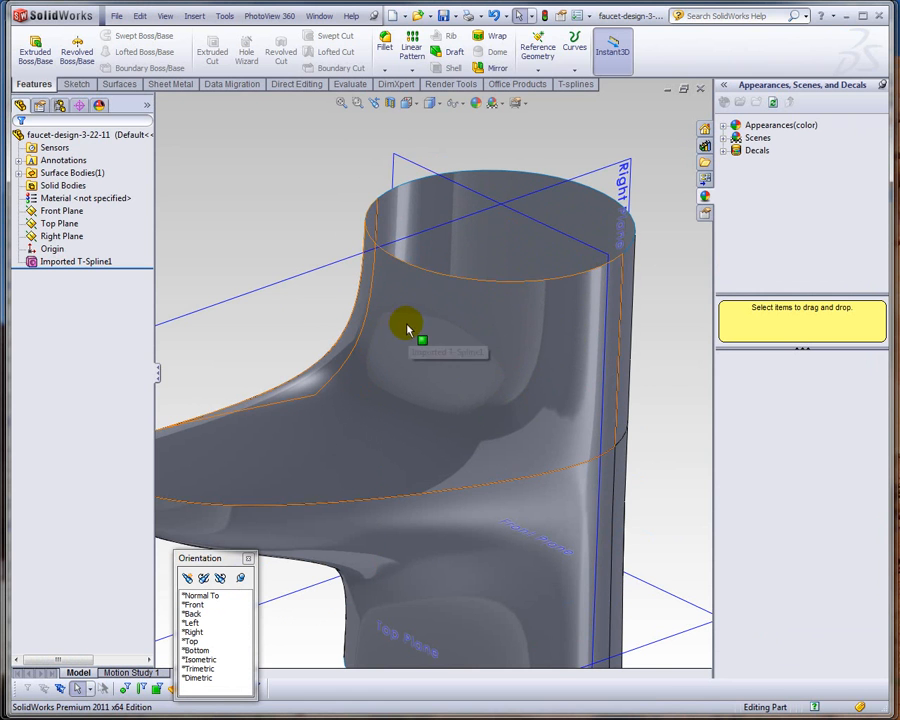
- Import the T-Splines file faucet-design-3-22-111.tsm from the temp folder into the current model, with Inches as the units
left_click(116, 16)
left_click(128, 47)
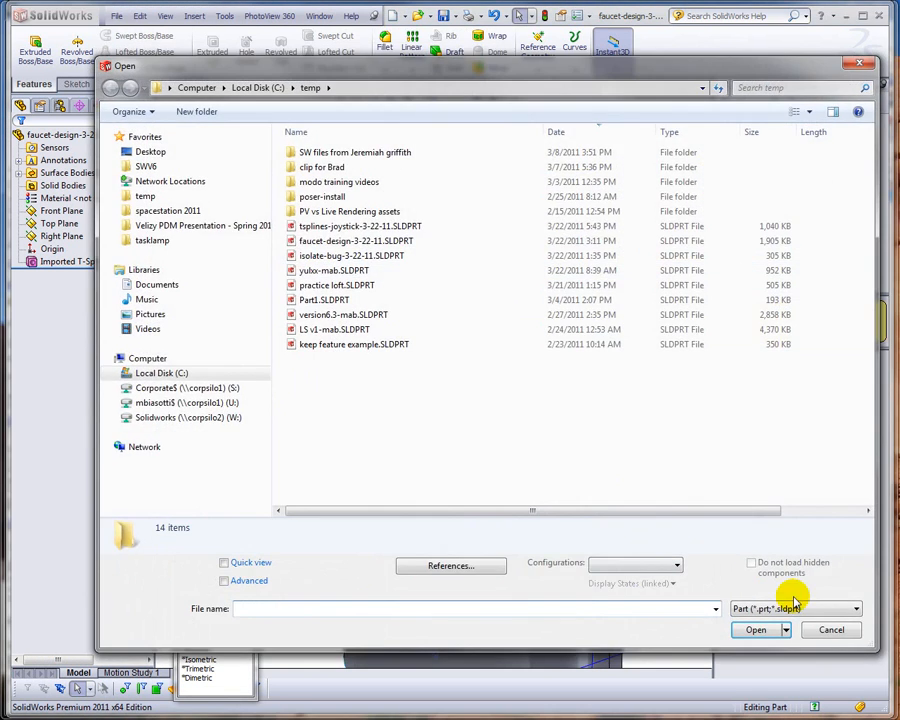
left_click(795, 608)
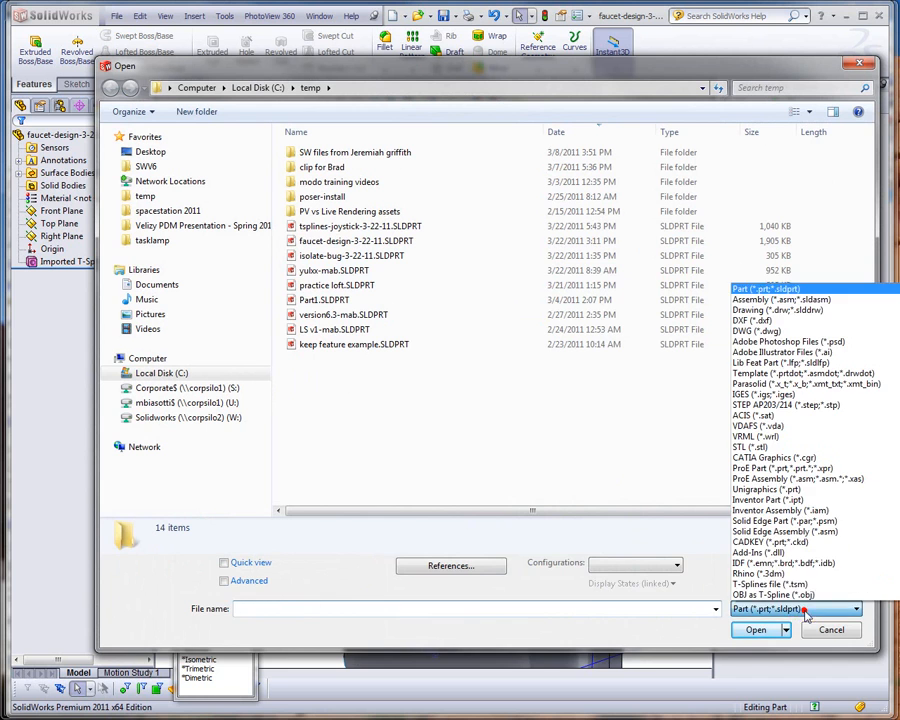
left_click(785, 688)
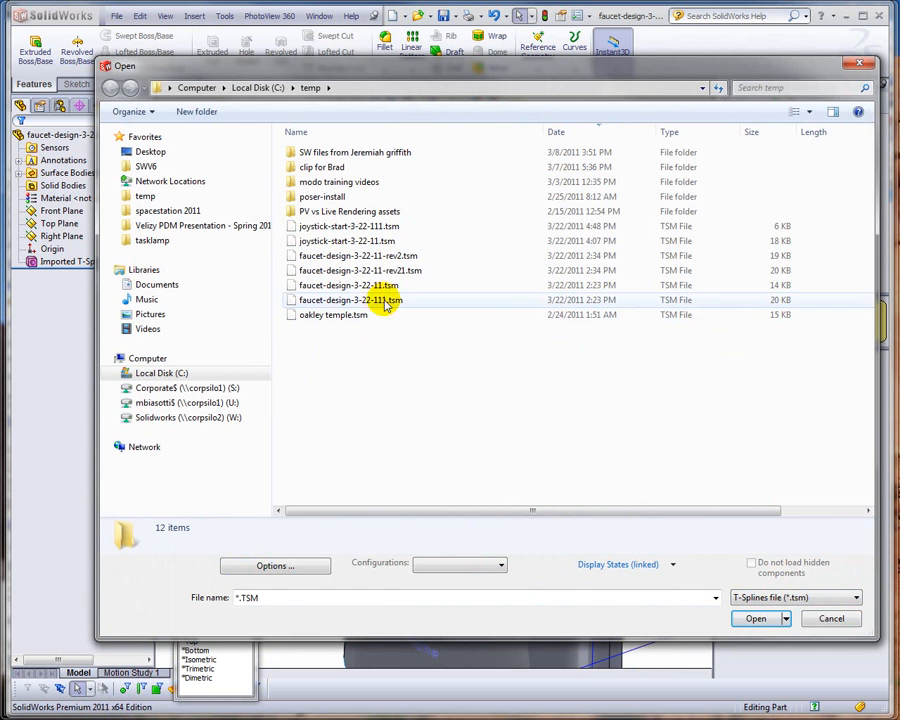
left_click(378, 299)
left_click(275, 563)
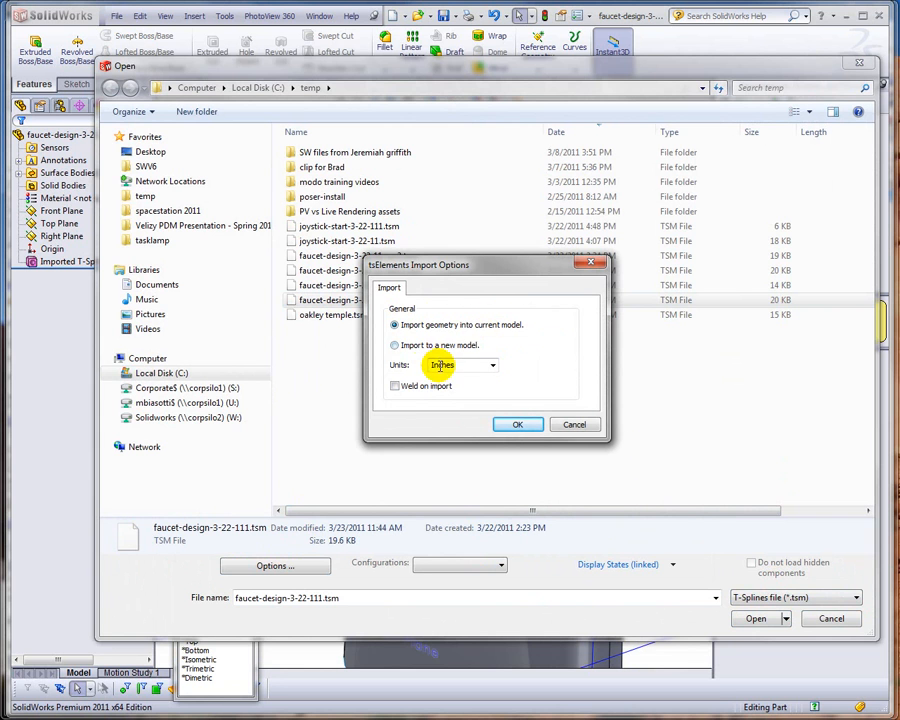
left_click(507, 427)
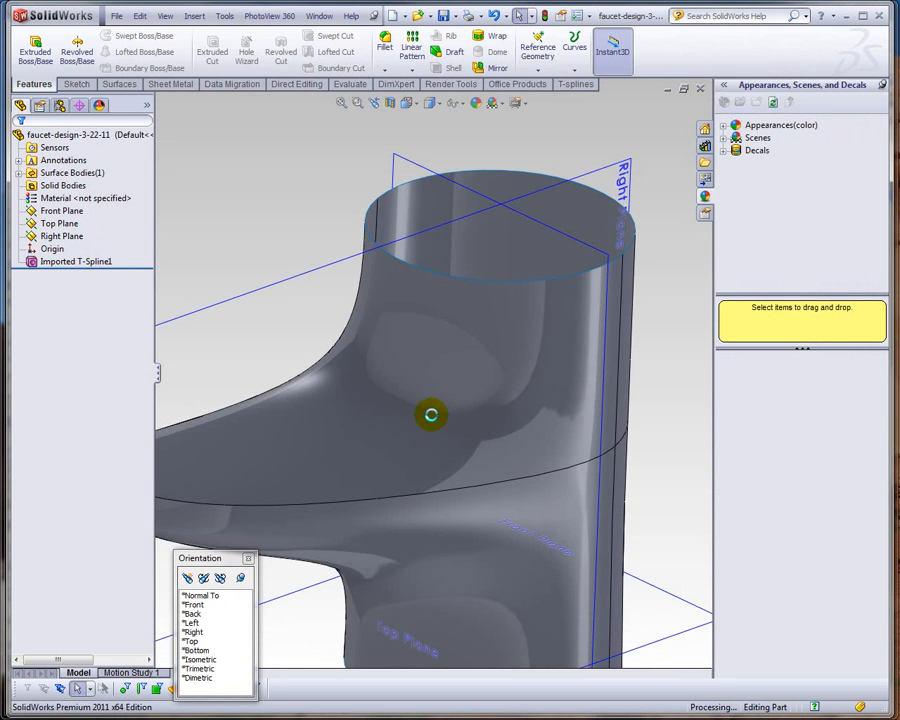
- Hide the imported handle body, Imported T-Spline2, to expose the faucet body's open upper end
scroll(434, 420, "up", 5)
scroll(480, 350, "down", 4)
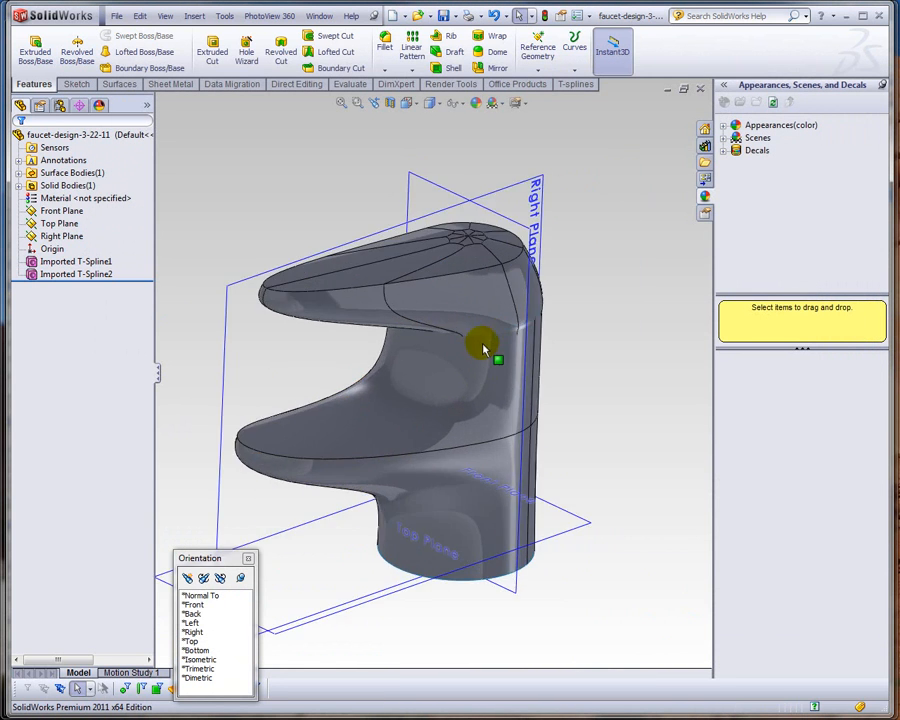
scroll(427, 350, "down", 1)
scroll(215, 250, "up", 2)
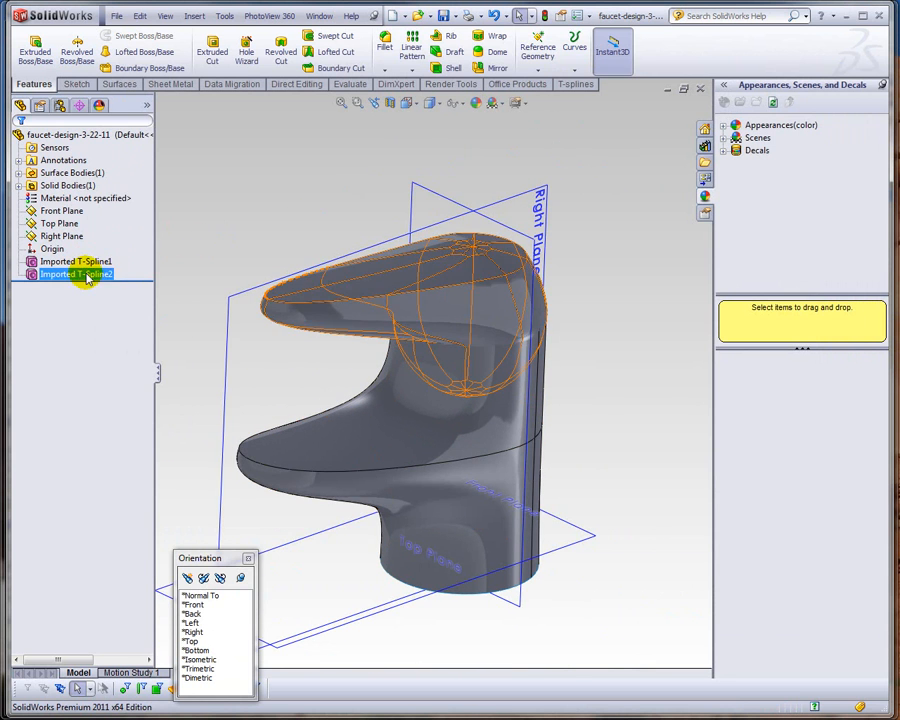
right_click(87, 274)
left_click(96, 251)
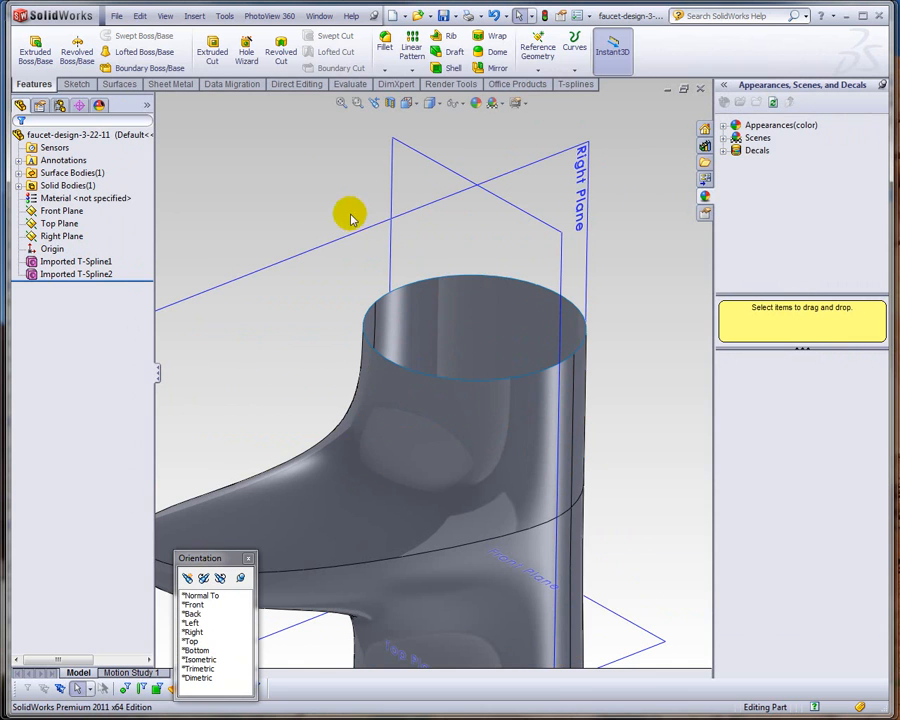
- Cap the faucet body's open upper end with a Planar Surface bounded by its circular edges
left_click(118, 85)
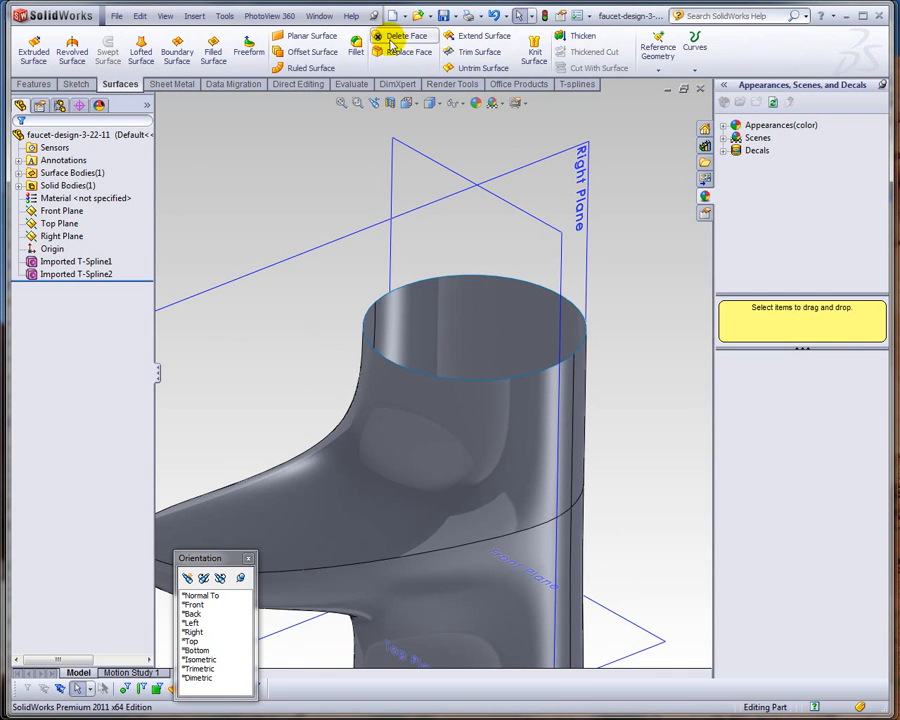
left_click(303, 36)
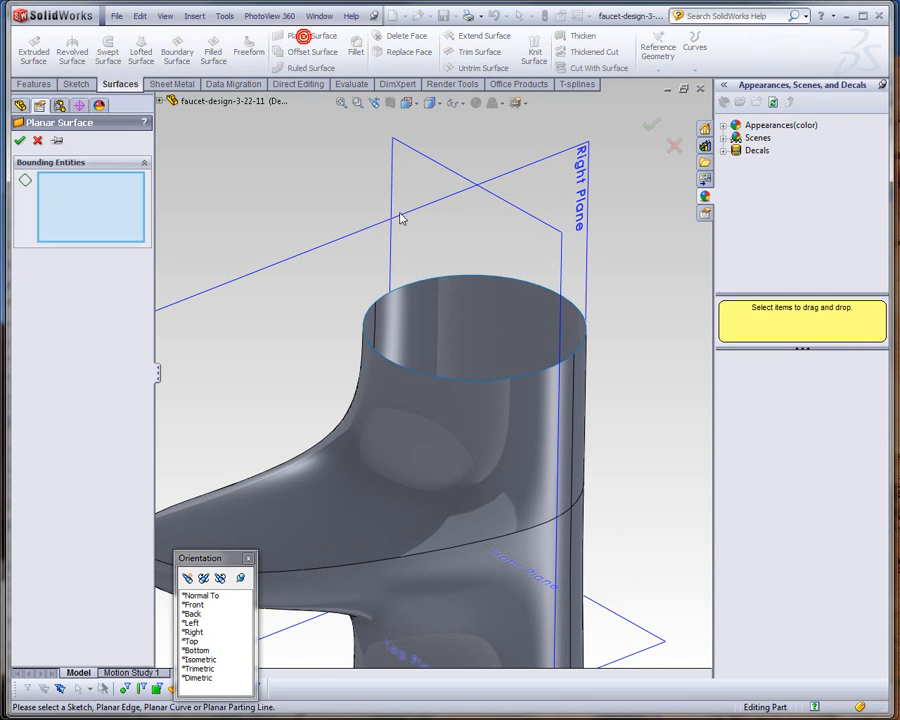
right_click(458, 282)
left_click(512, 466)
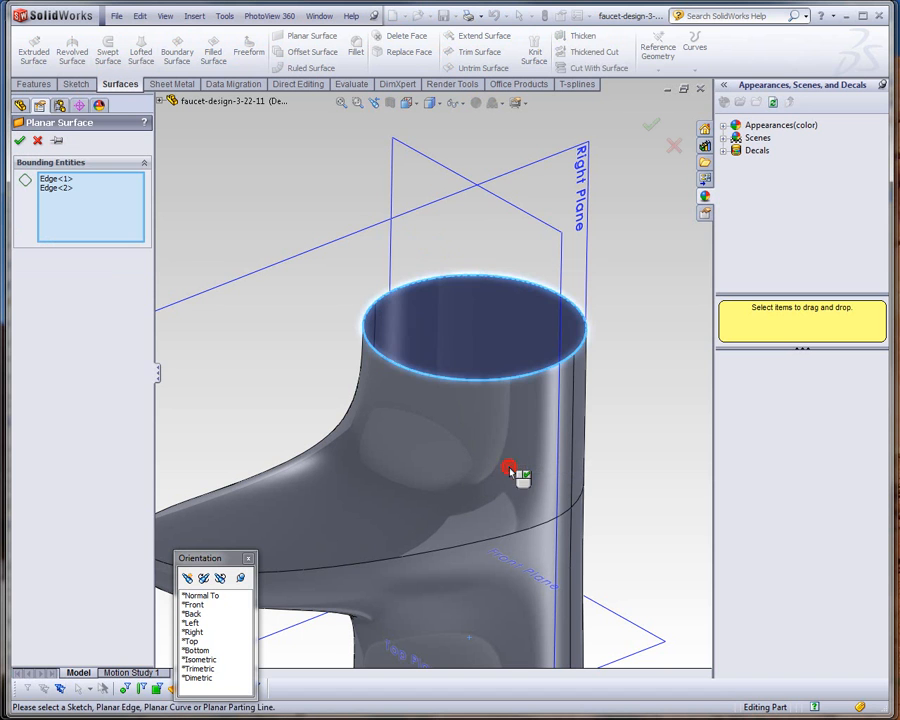
left_click(19, 141)
- Cap the faucet body's open lower end with a second Planar Surface bounded by its edge loop
middle_click_drag(358, 235, 512, 680)
scroll(496, 572, "down", 3)
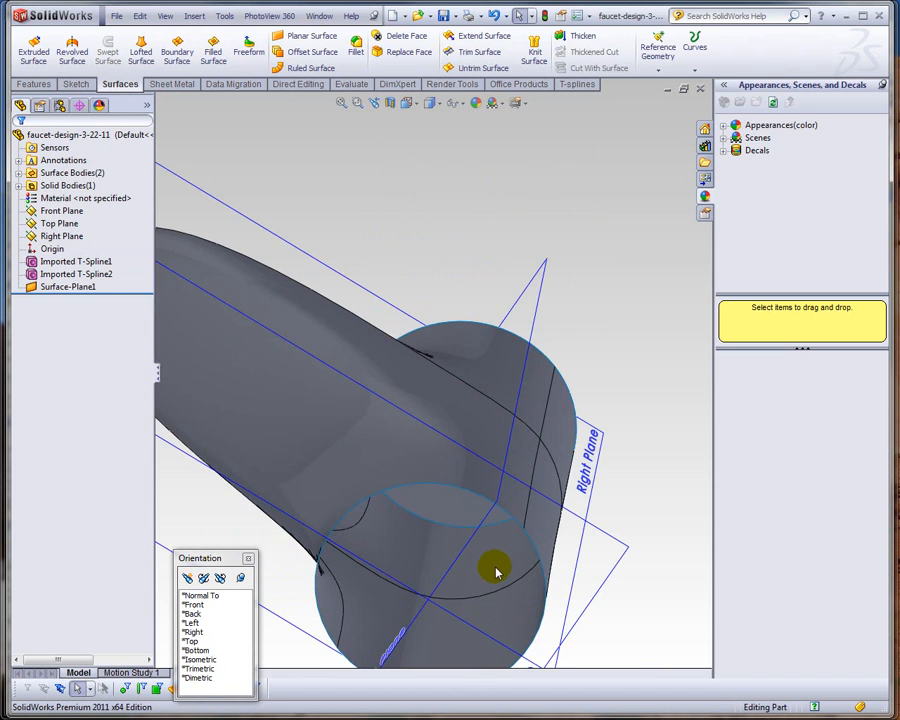
left_click(300, 36)
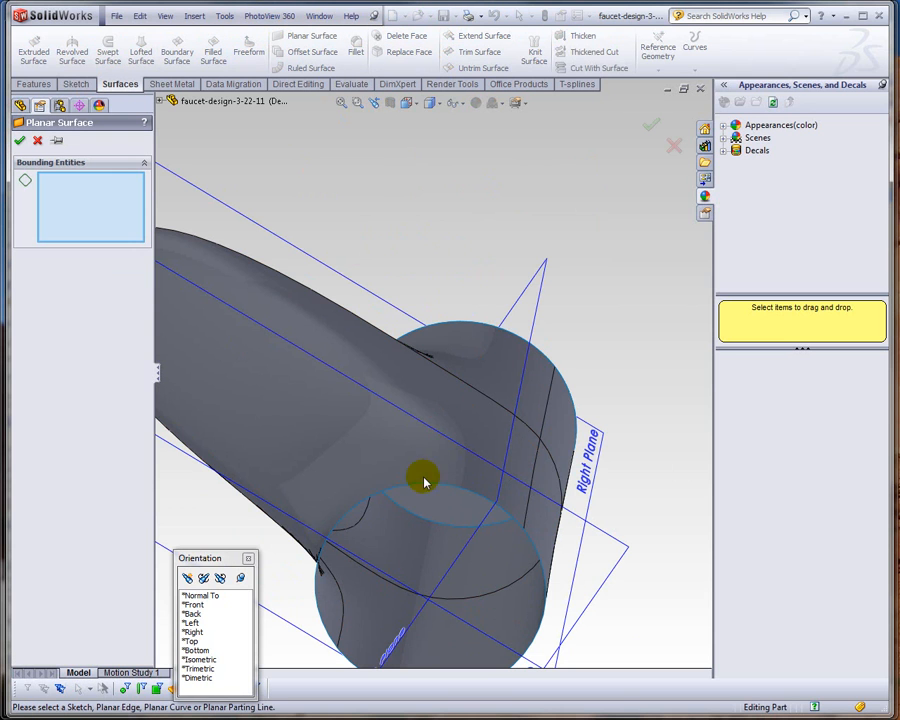
right_click(432, 487)
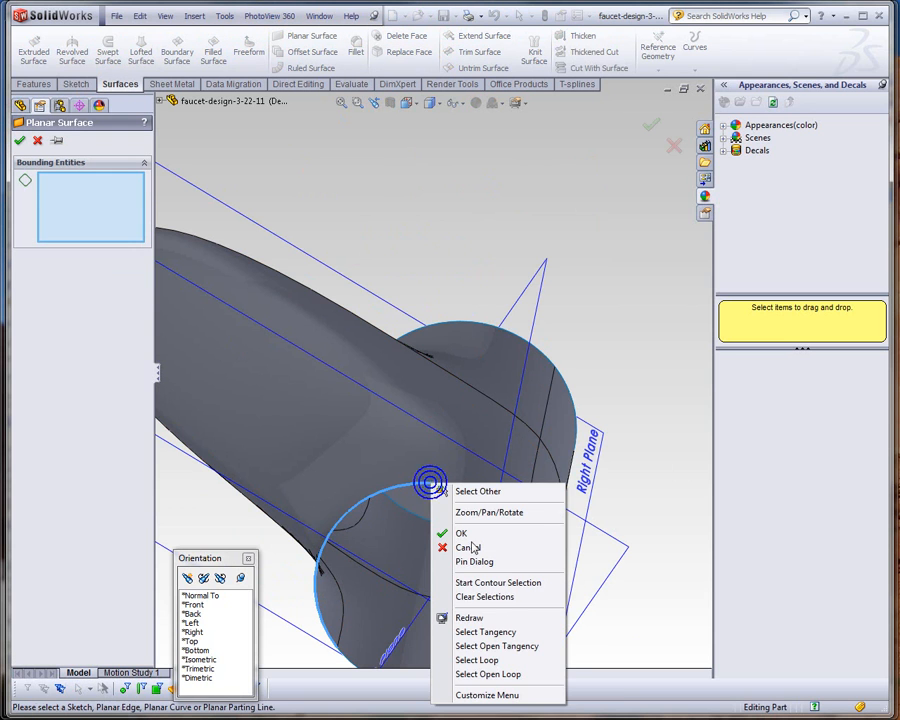
left_click(486, 668)
key("Return")
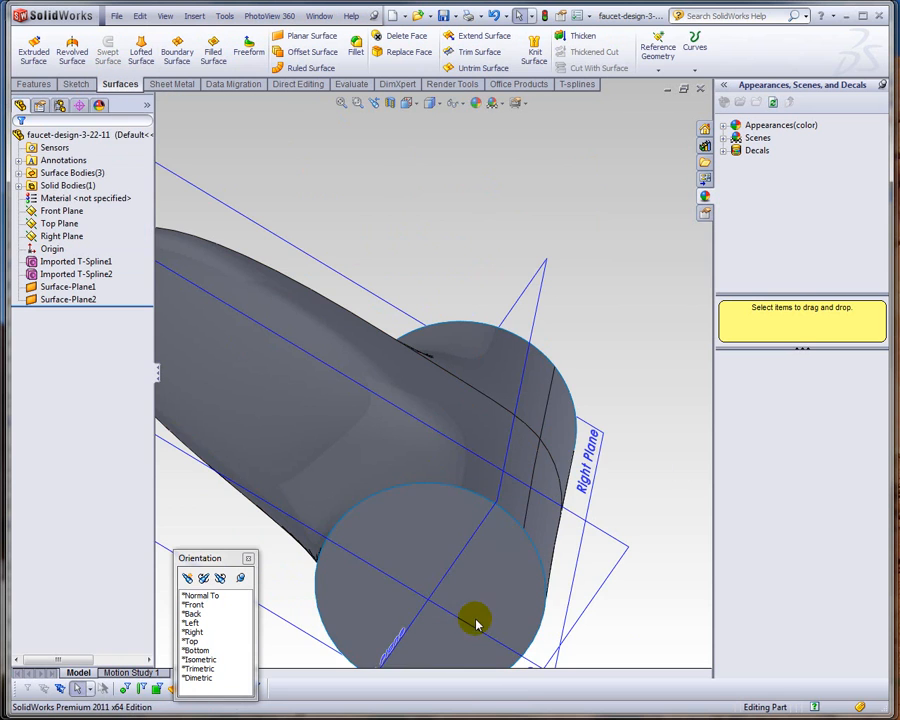
- Knit both planar caps and the faucet body surface with Try to form solid enabled, and expand the Solid Bodies folder
middle_click_drag(341, 233, 432, 157)
scroll(432, 157, "down", 2)
left_click(534, 50)
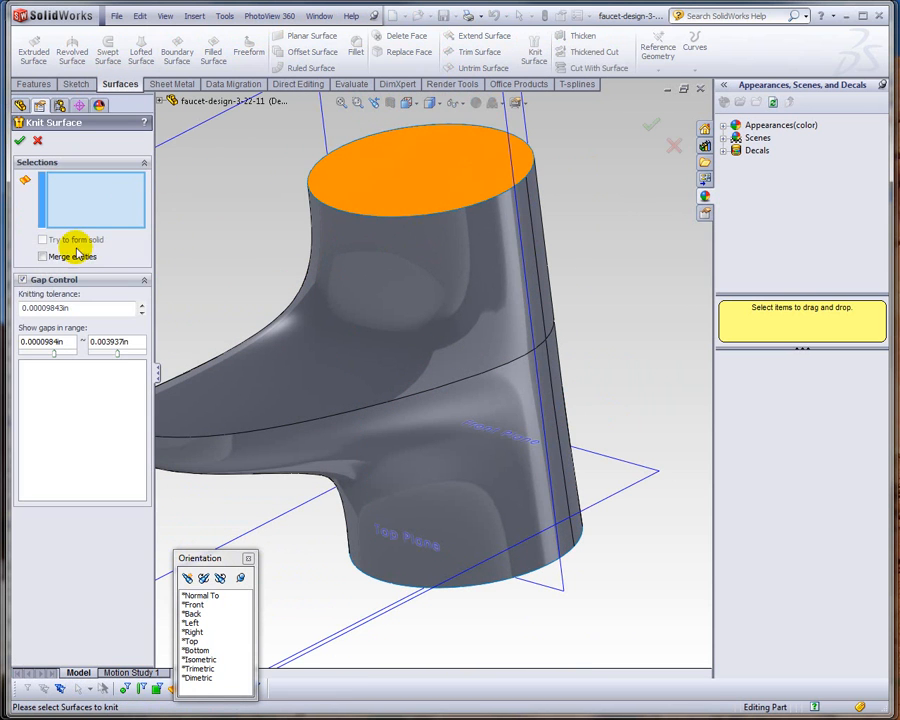
left_click(375, 180)
left_click(358, 258)
middle_click_drag(418, 412, 208, 310)
left_click(452, 625)
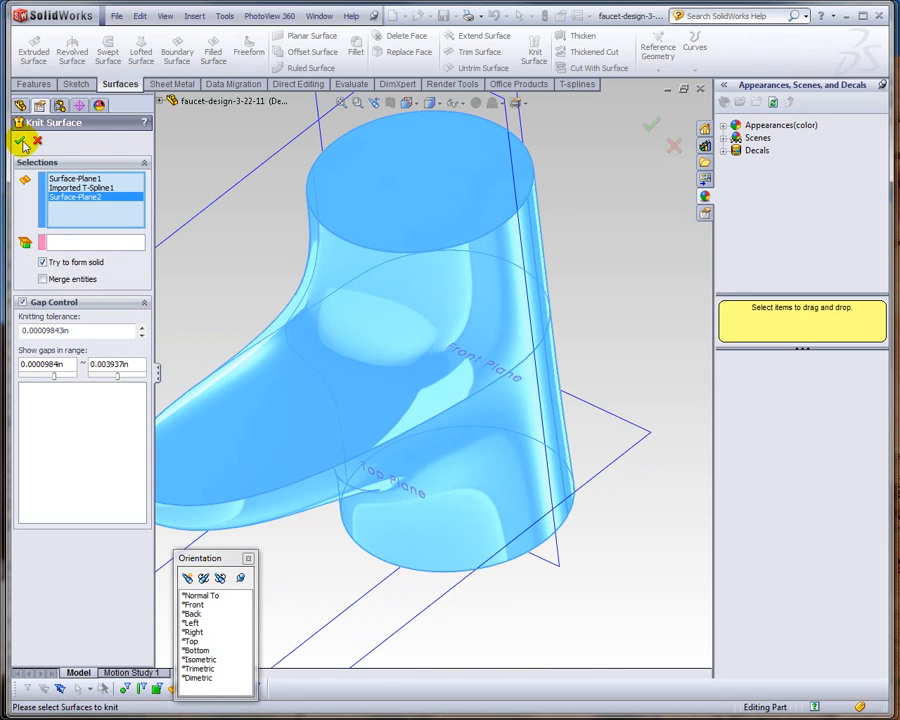
left_click(22, 143)
middle_click_drag(221, 242, 298, 315)
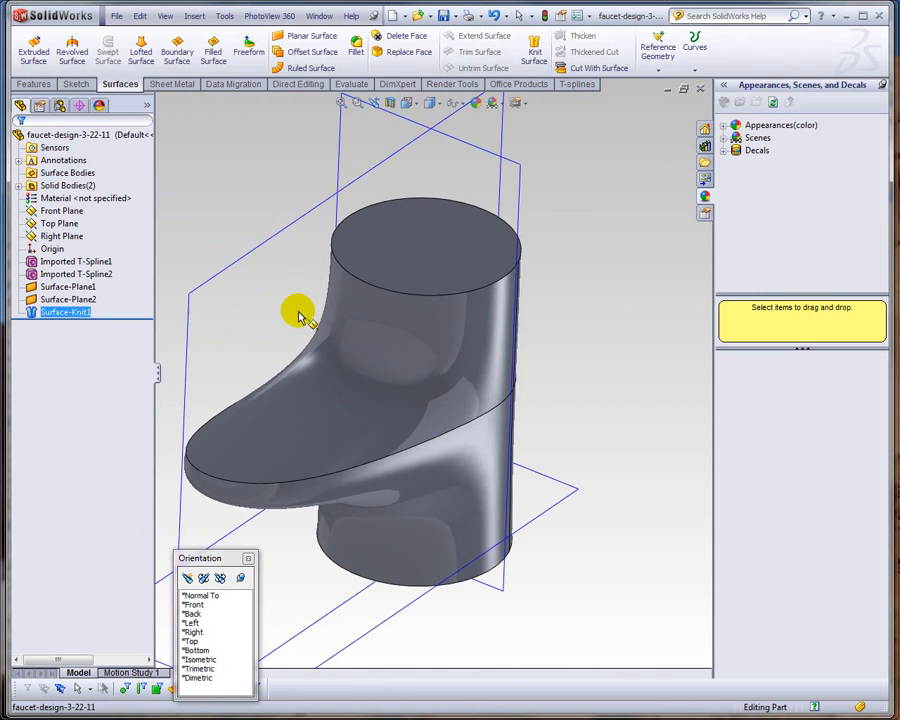
left_click(19, 186)
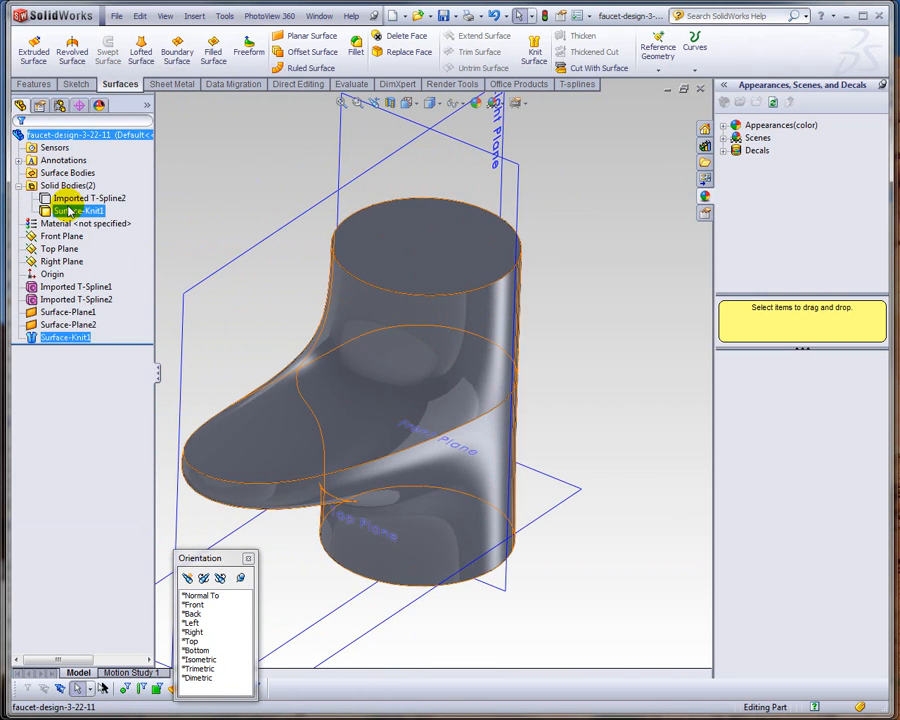
- Cut away one half of the knitted faucet body with the Right Plane, limiting the surface cut to that body
middle_click_drag(330, 280, 247, 305)
left_click(250, 266)
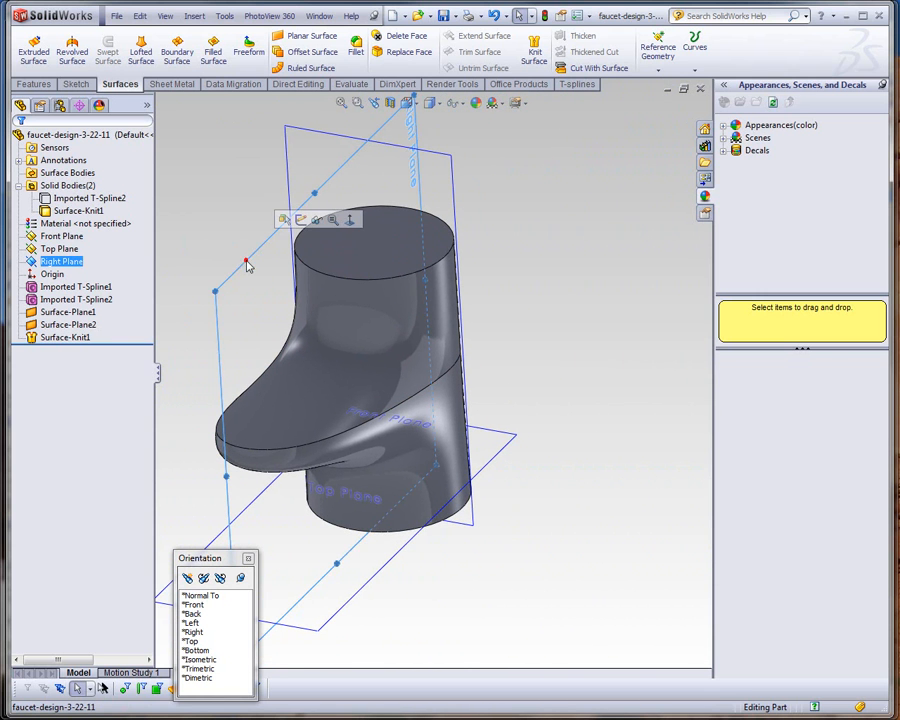
left_click(194, 16)
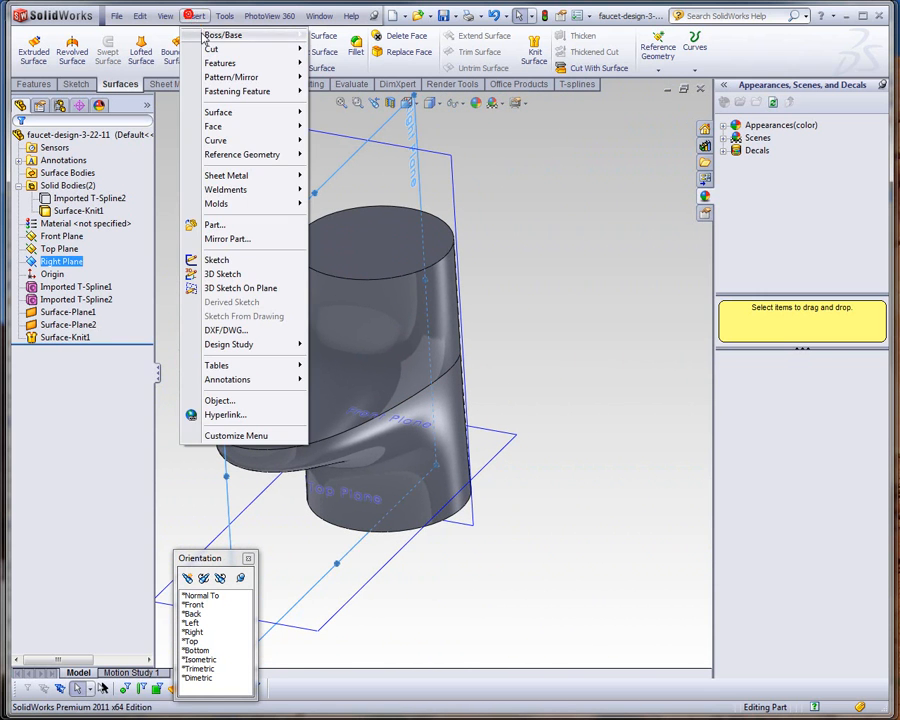
mouse_move(216, 52)
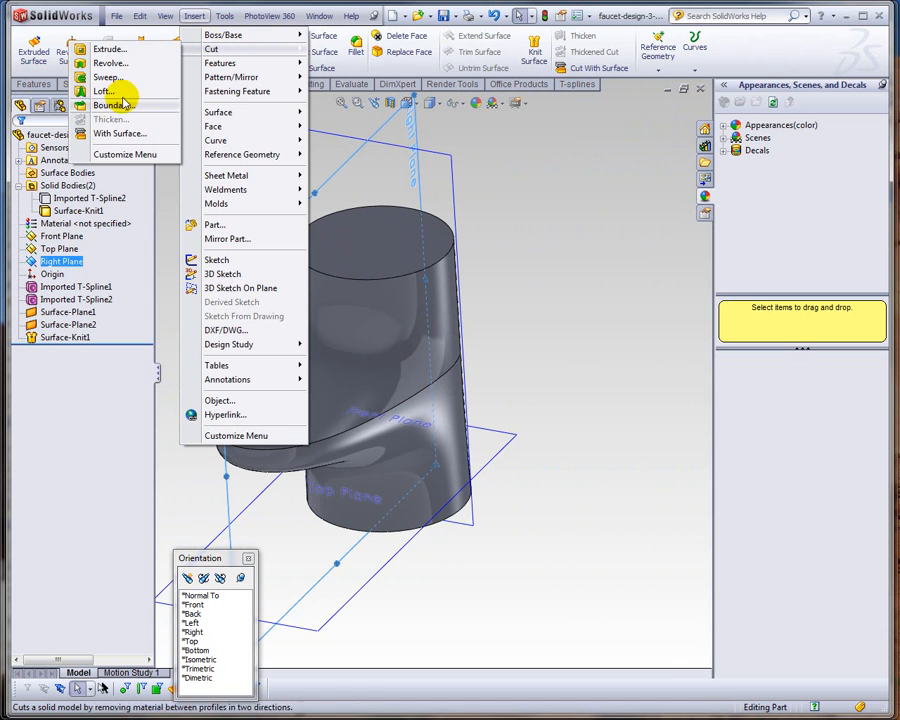
left_click(117, 133)
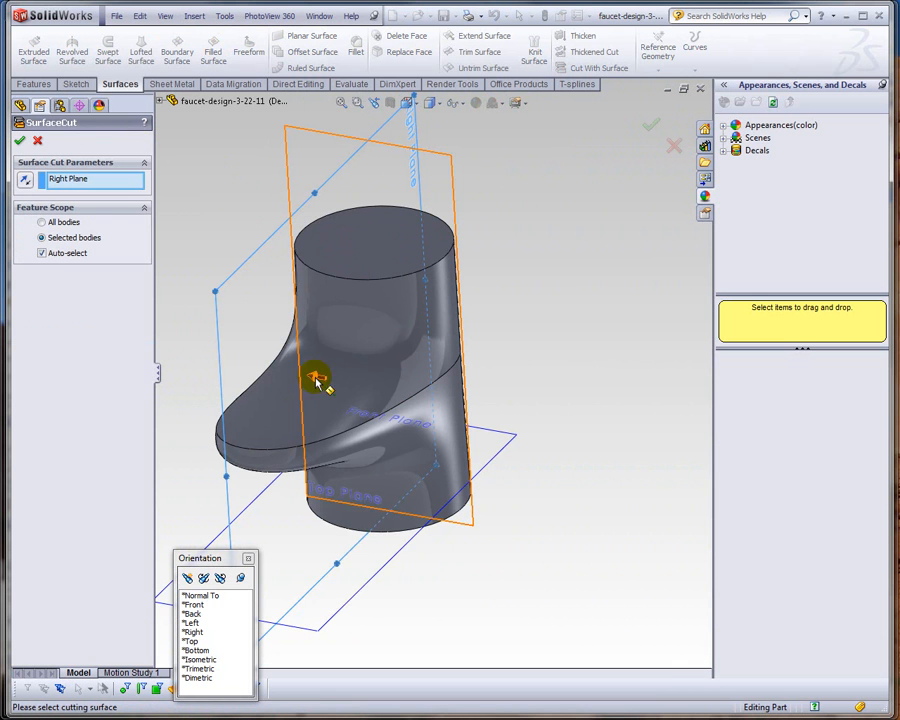
mouse_move(238, 348)
middle_mouse_down()
mouse_move(281, 345)
mouse_move(267, 345)
mouse_move(281, 342)
mouse_move(271, 352)
mouse_move(259, 329)
mouse_move(341, 333)
mouse_move(244, 372)
mouse_move(245, 327)
middle_mouse_up()
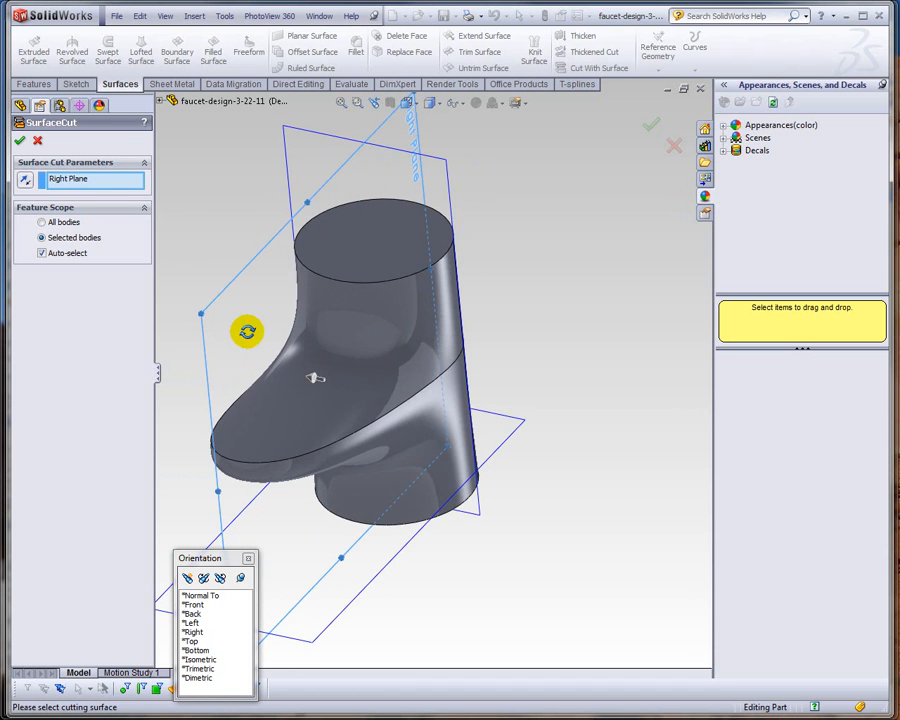
left_click(335, 360)
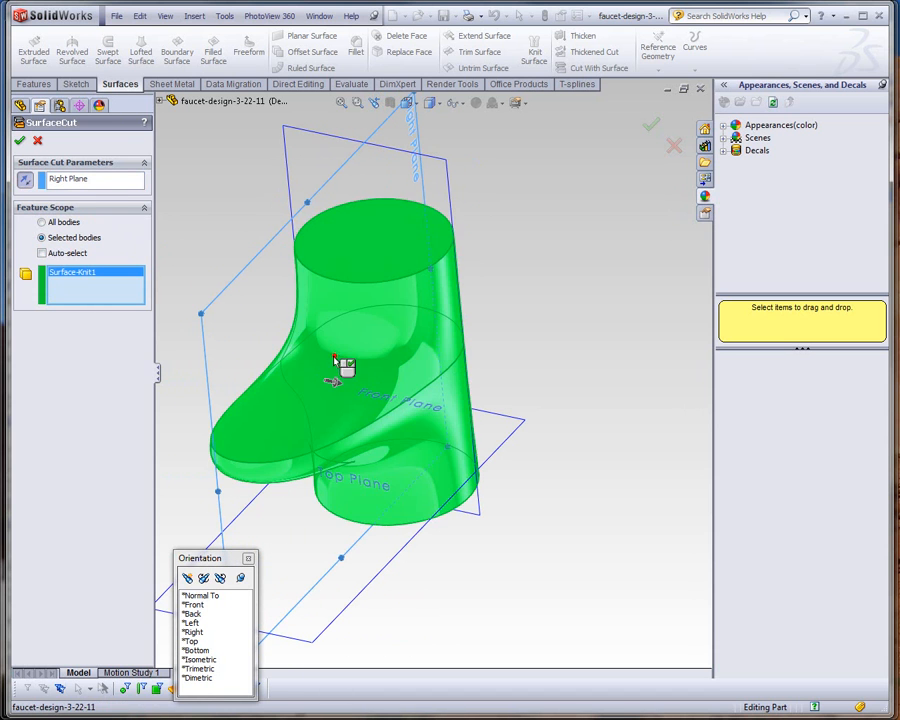
left_click(20, 140)
- Mirror the remaining faucet half-body about the Right Plane, merging both halves into one solid
middle_click_drag(300, 280, 290, 180)
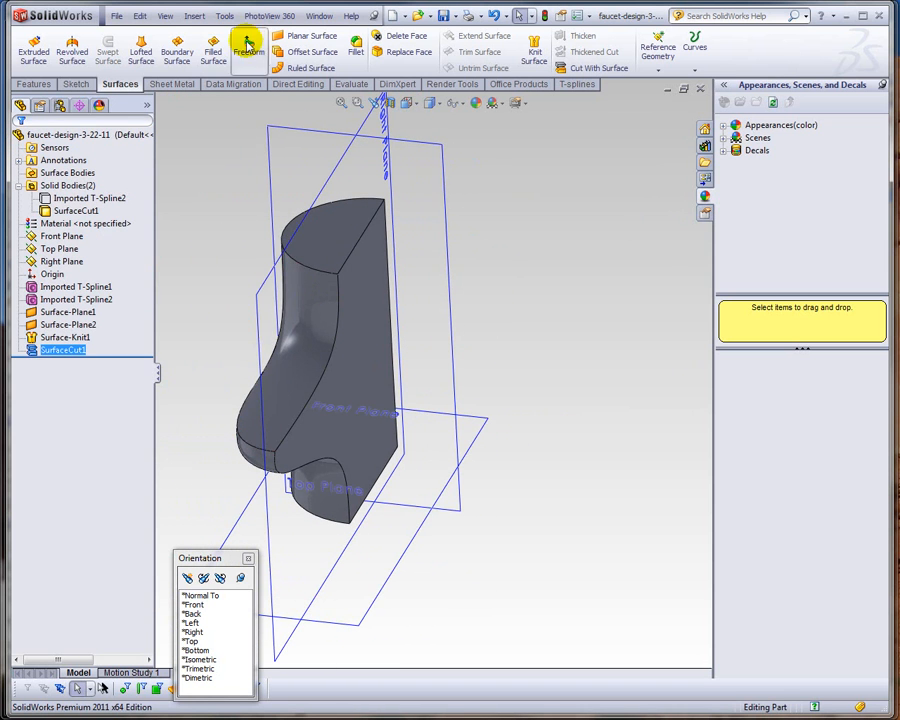
left_click(194, 16)
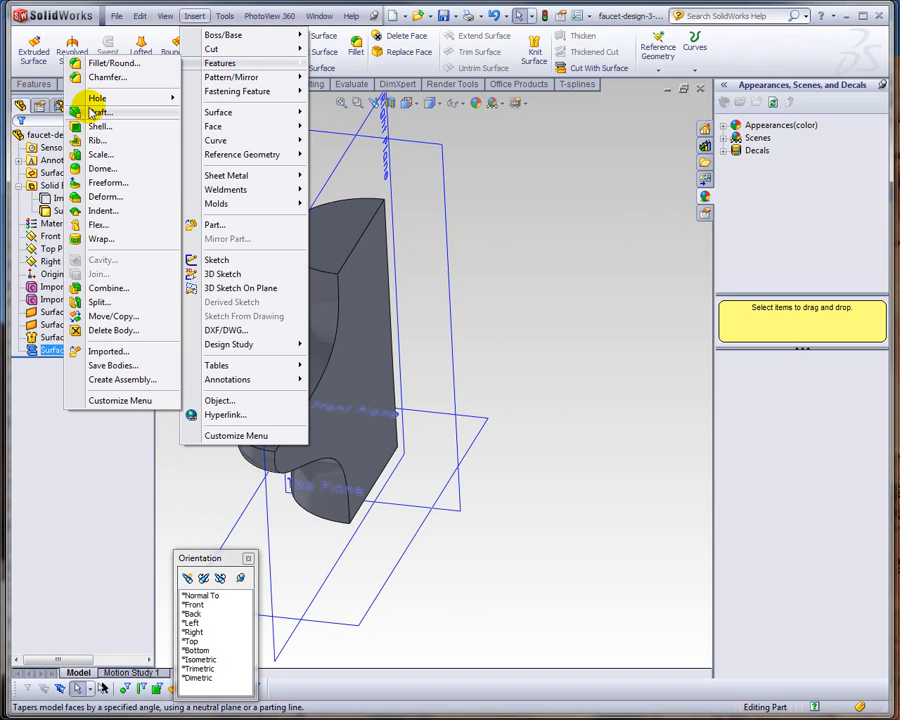
mouse_move(212, 80)
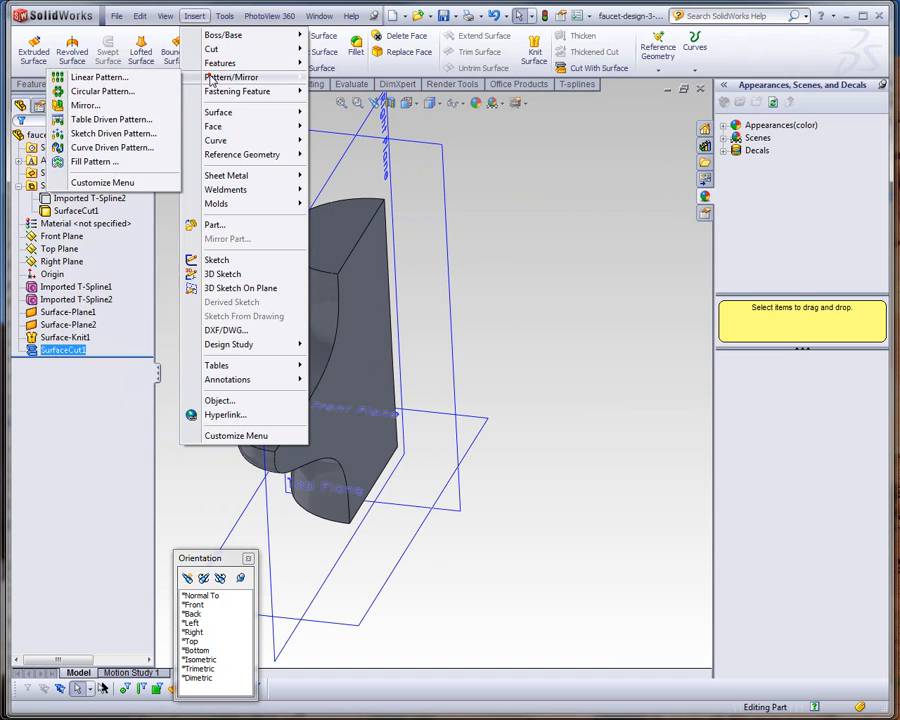
left_click(80, 105)
left_click(47, 296)
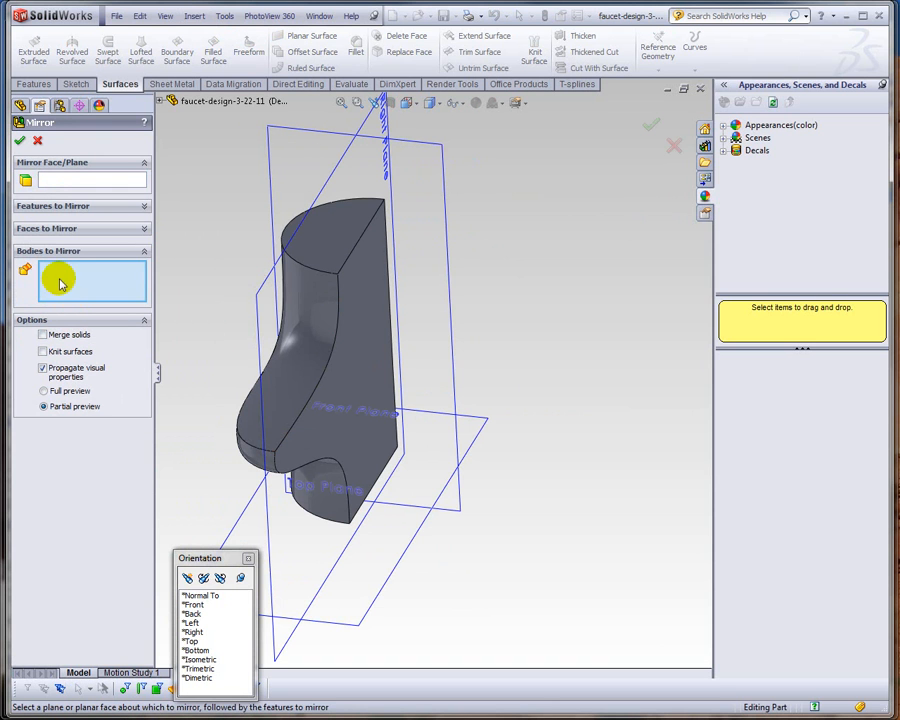
left_click(304, 296)
left_click(44, 182)
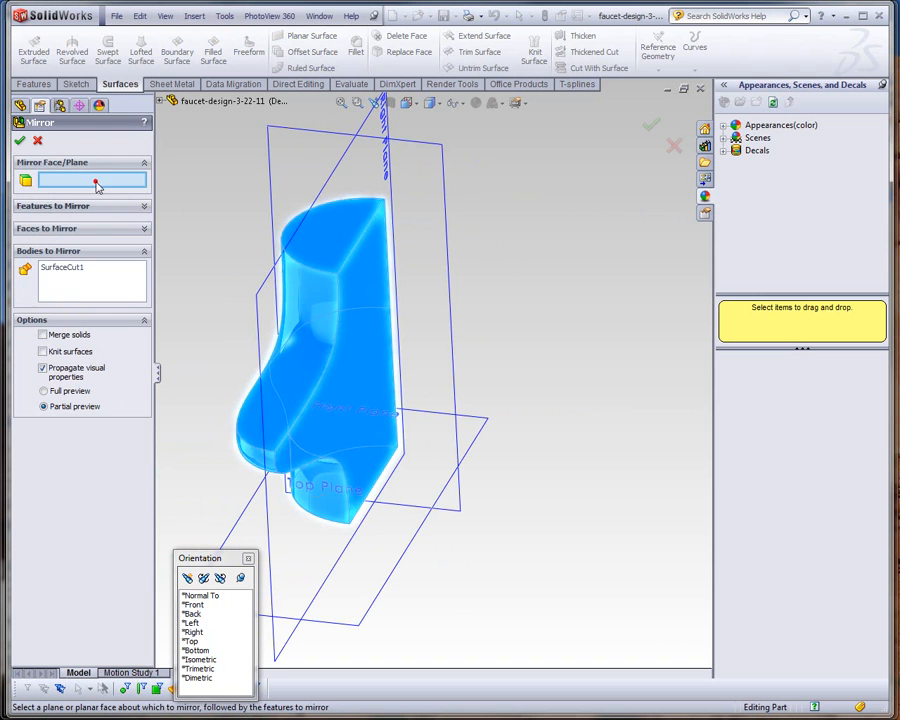
left_click(346, 175)
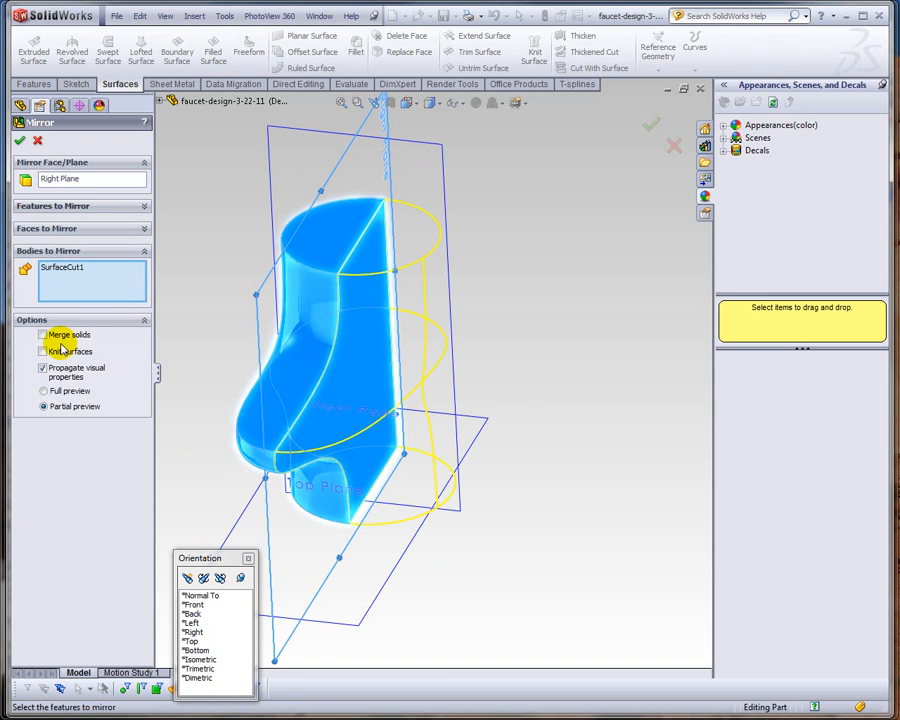
left_click(19, 143)
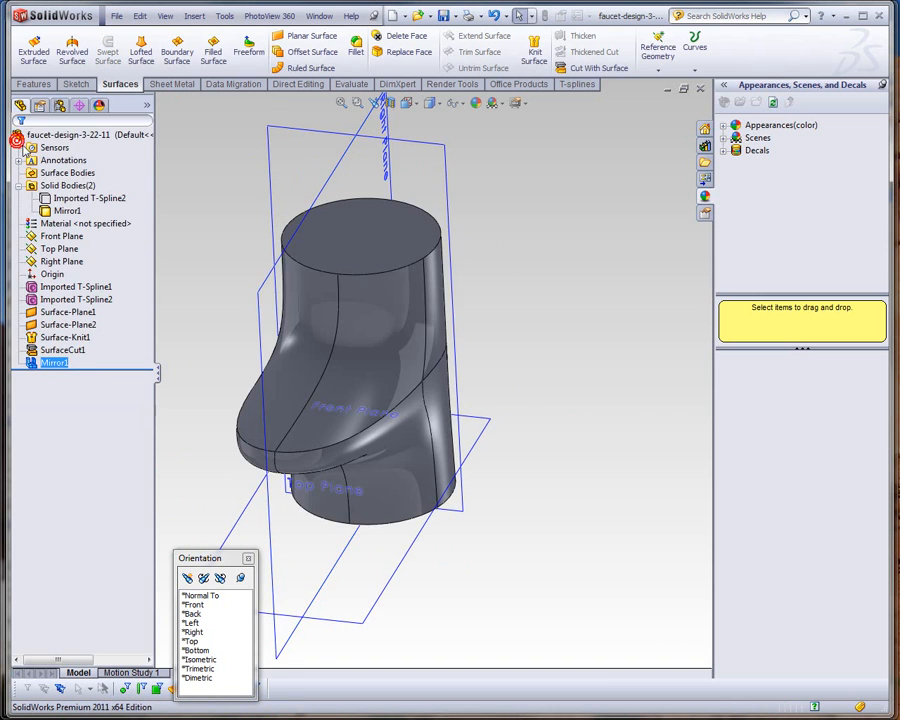
- Shell the faucet body with 0.100 in walls, removing its flat upper and lower end faces
middle_click_drag(301, 278, 380, 284)
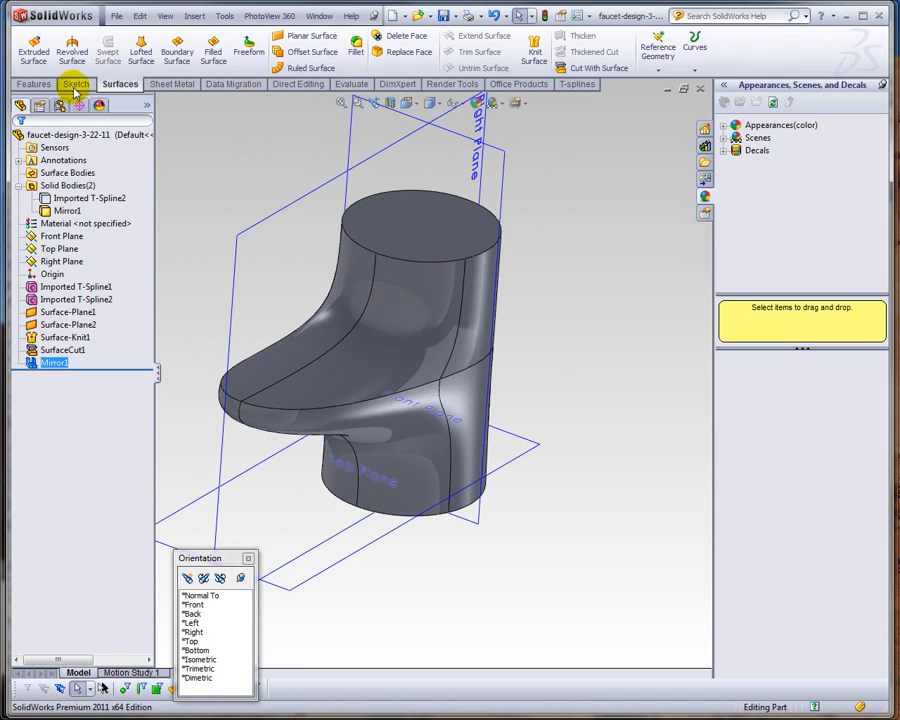
left_click(36, 84)
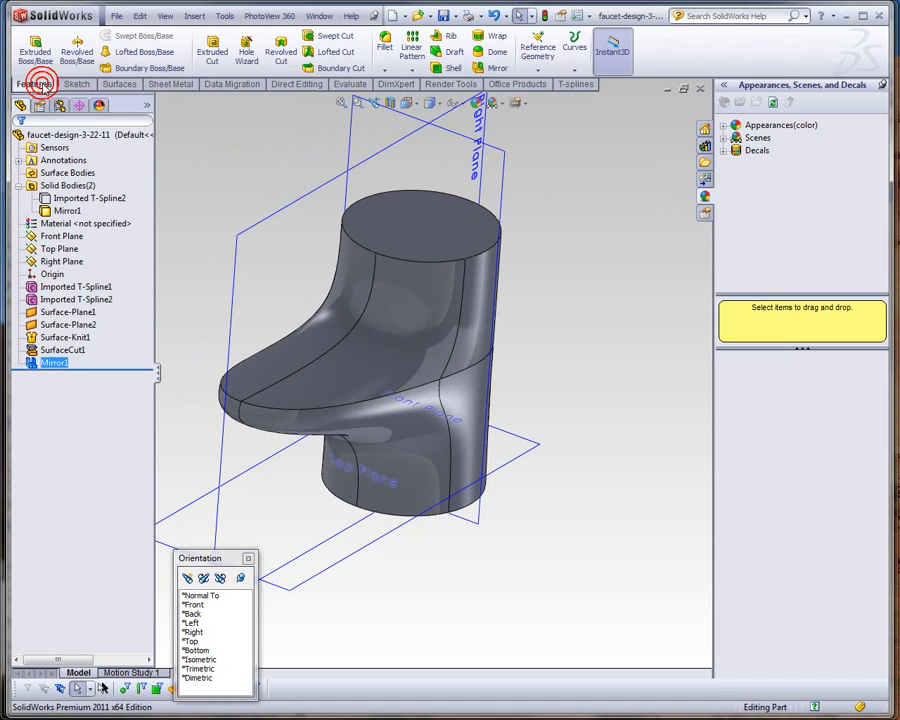
left_click(452, 68)
left_click(402, 229)
middle_click_drag(390, 550, 394, 450)
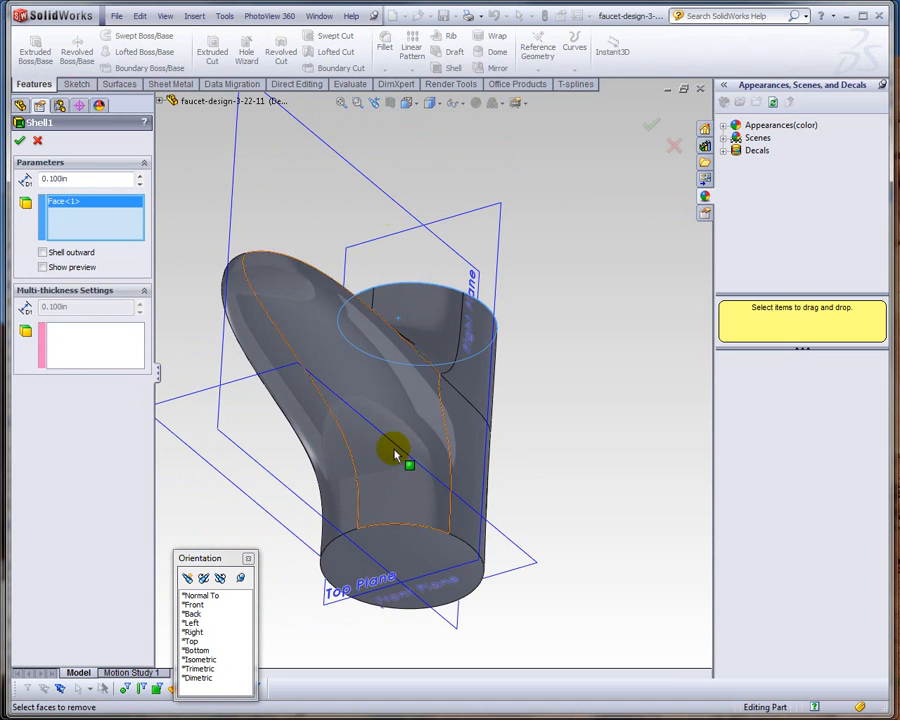
left_click(402, 555)
middle_click_drag(362, 343, 358, 430)
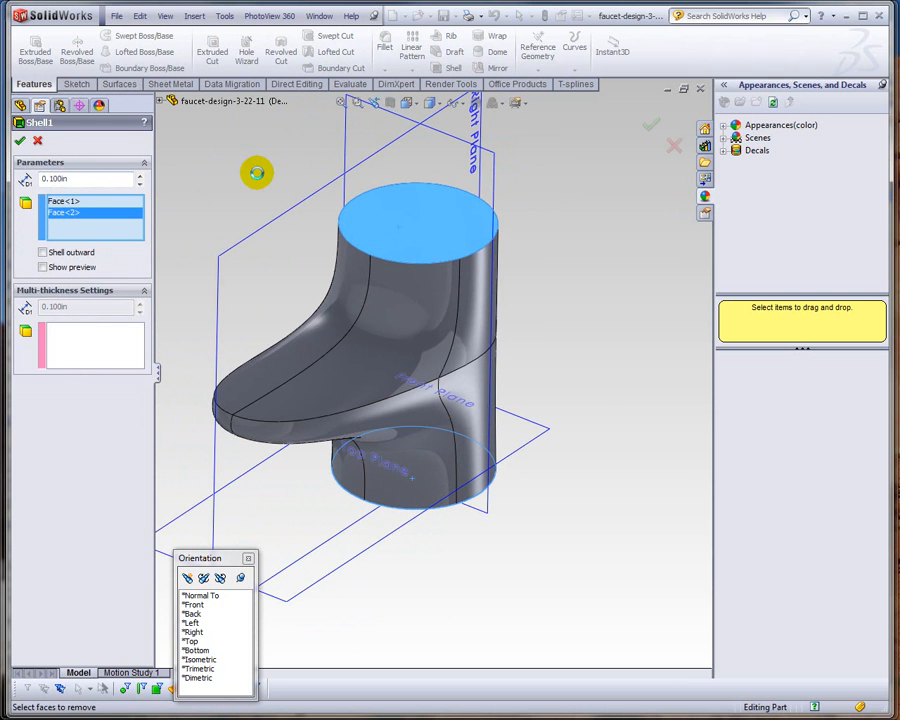
- Sketch a tilted 3-point corner rectangle, about 0.93 by 0.75 in, on the Right Plane across the spout's underside near its tip
mouse_move(281, 175)
middle_mouse_down()
mouse_move(293, 265)
mouse_move(303, 269)
mouse_move(278, 170)
mouse_move(287, 195)
mouse_move(275, 185)
middle_mouse_up()
right_click(276, 183)
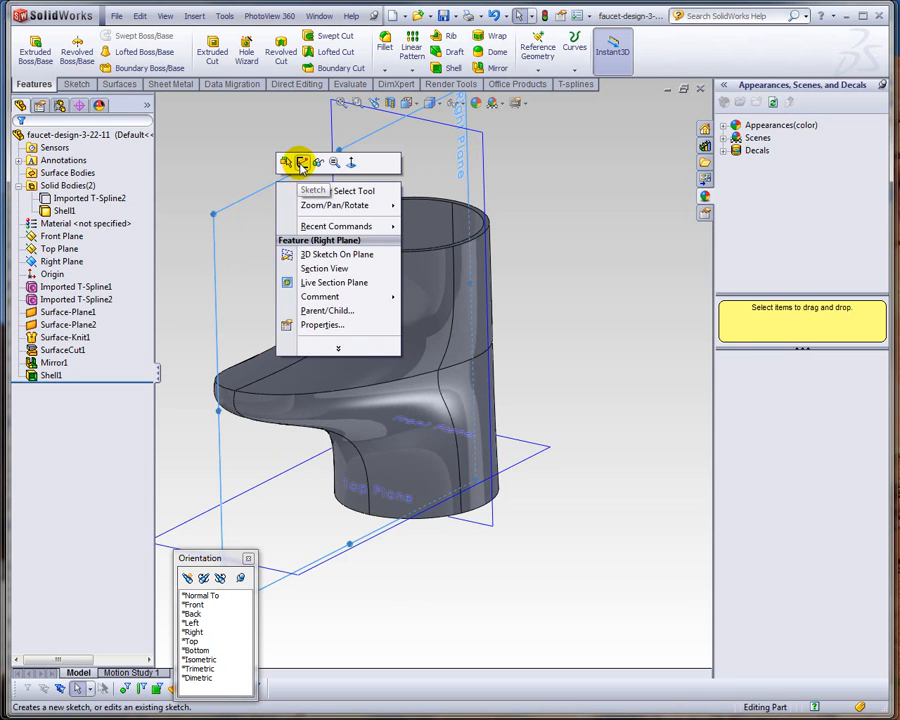
left_click(301, 164)
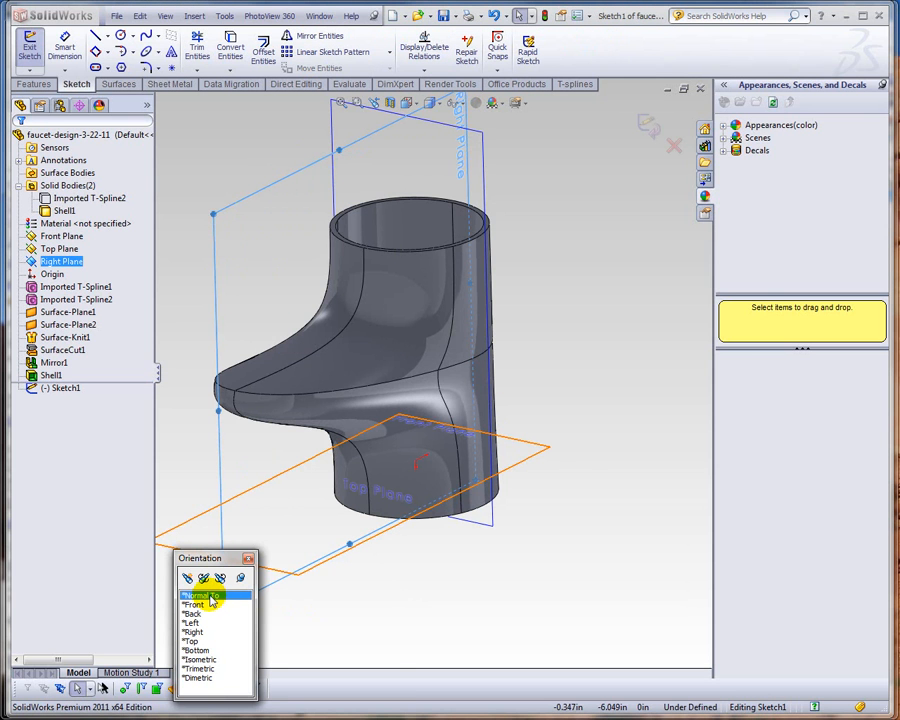
left_click(211, 598)
scroll(505, 500, "down", 3)
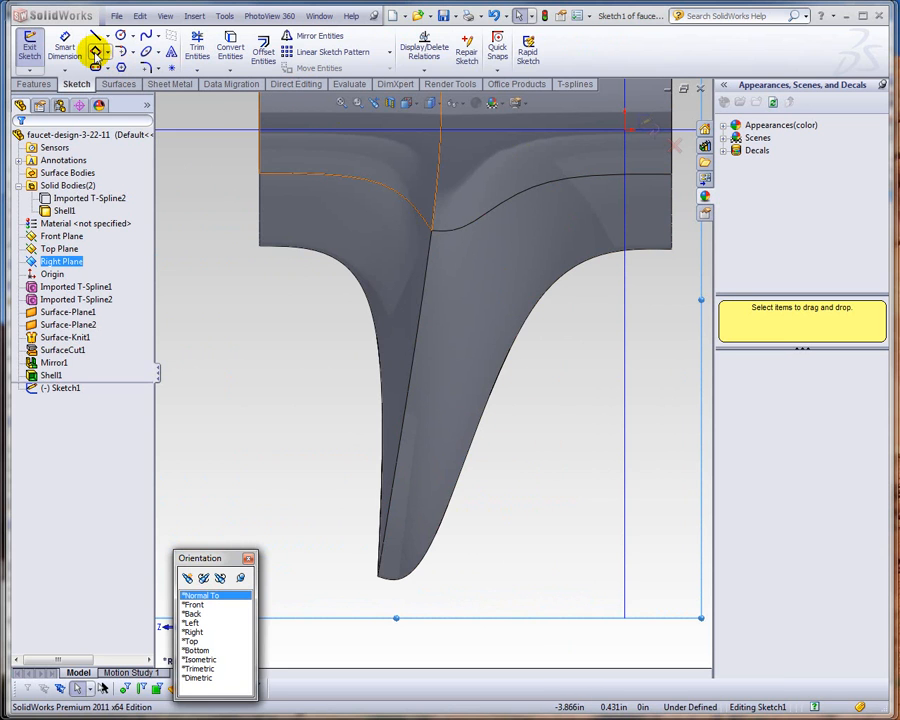
left_click(95, 52)
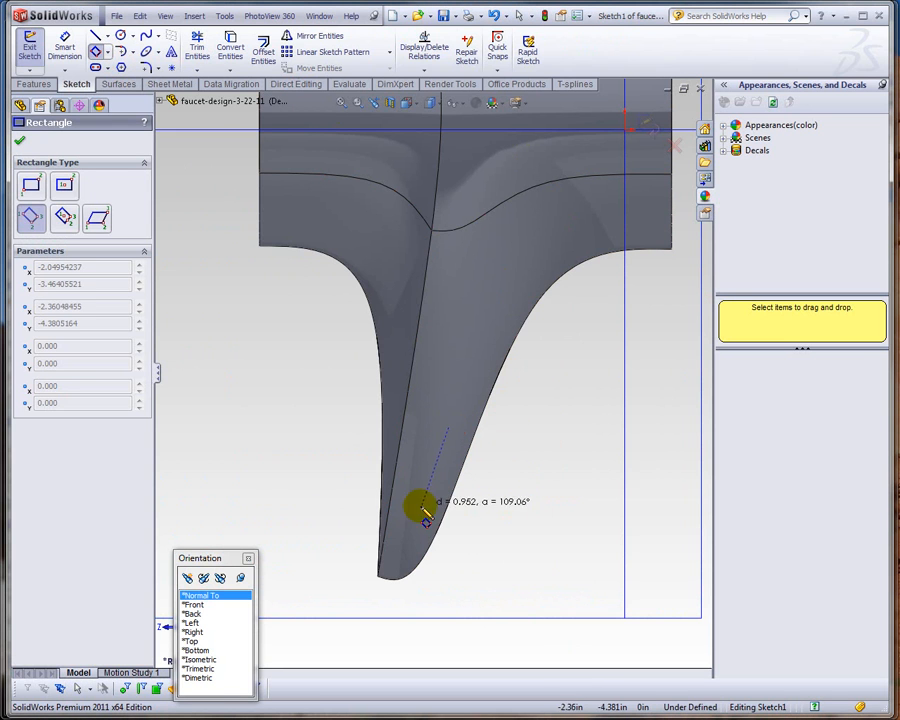
left_click(490, 520)
right_click(496, 512)
left_click(537, 521)
scroll(530, 455, "up", 2)
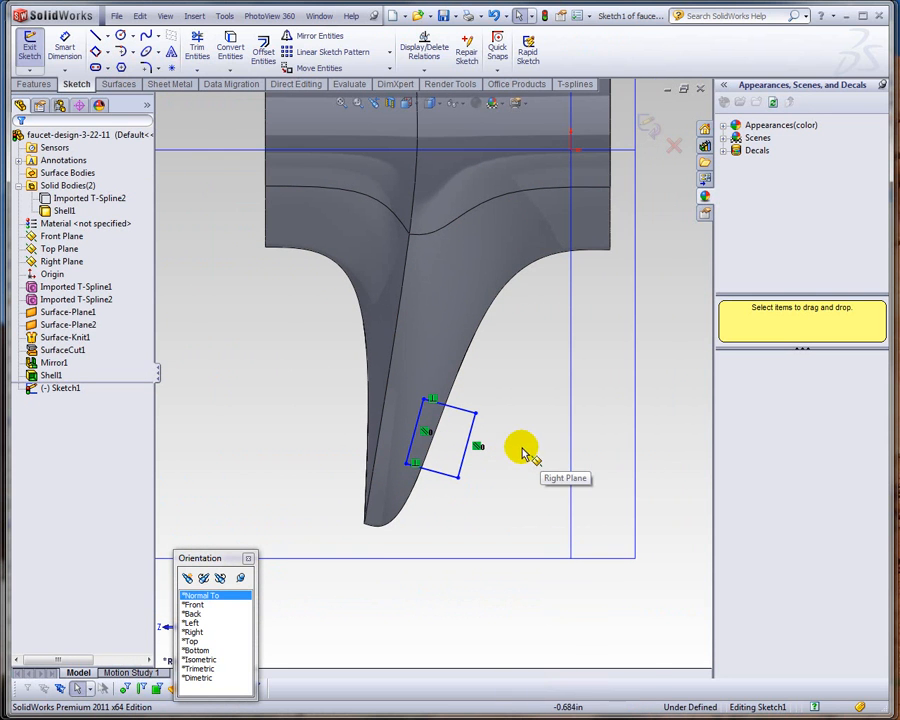
- Dimension the distances from the rectangle's upper inner corner to the two reference planes through the origin, accepting the values as drawn
right_click(510, 334)
left_click(613, 346)
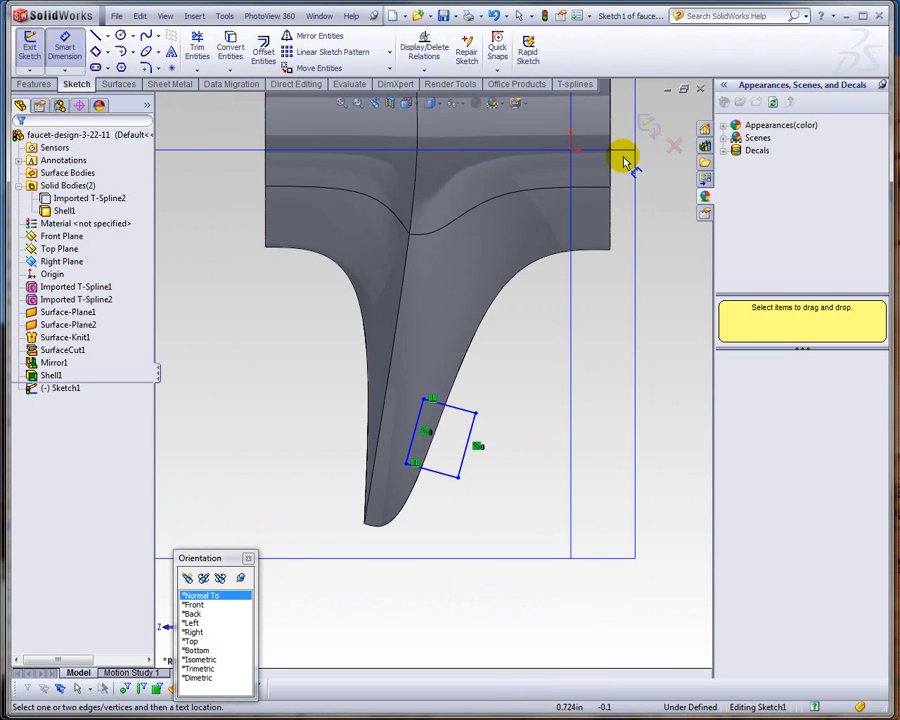
left_click(625, 150)
left_click(425, 402)
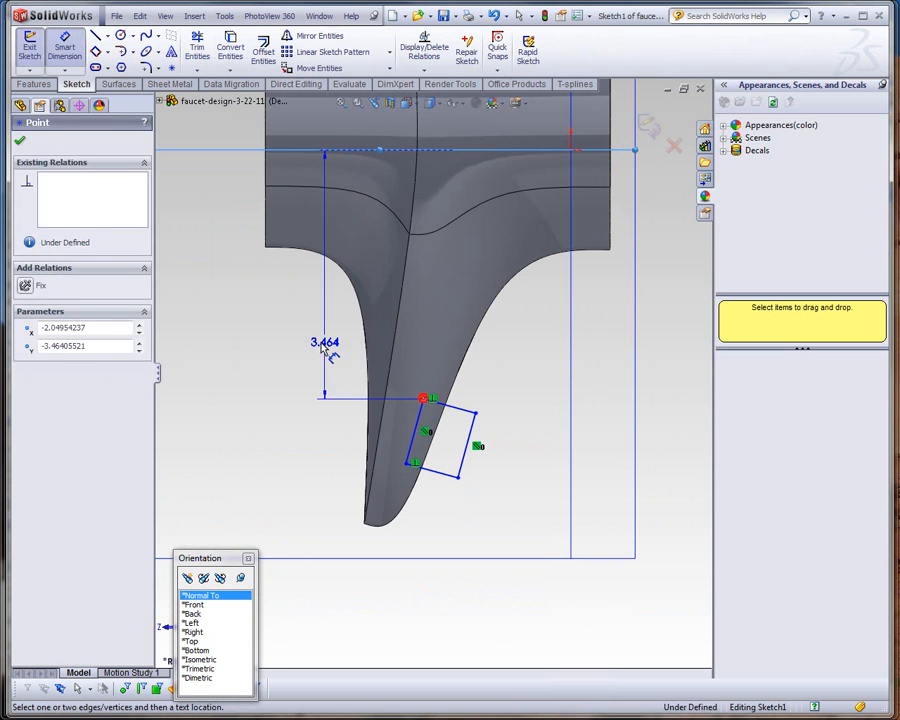
left_click(300, 350)
left_click(255, 366)
left_click(421, 401)
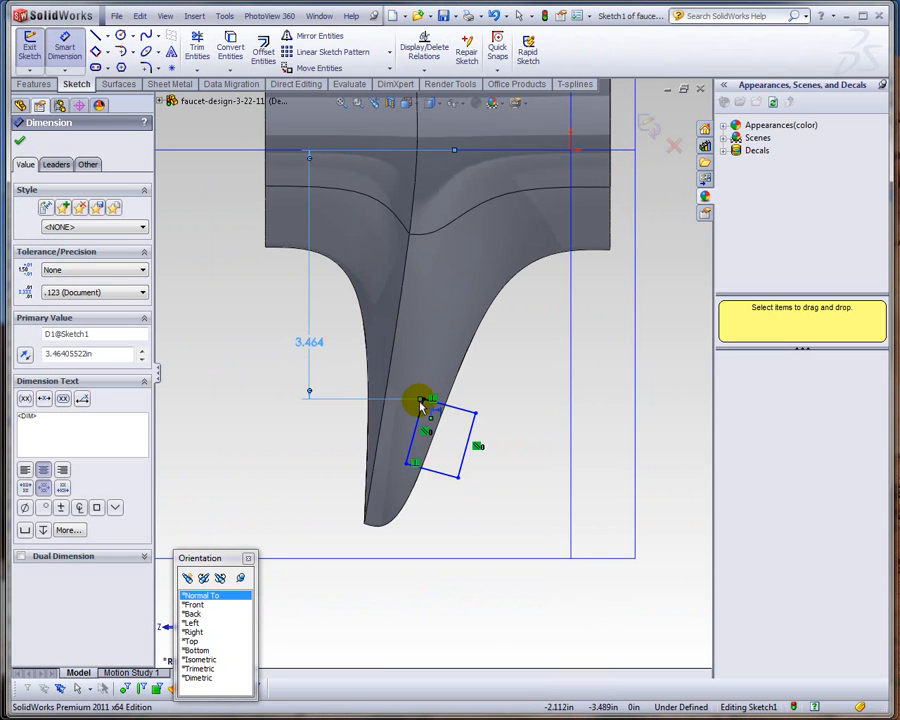
left_click(570, 403)
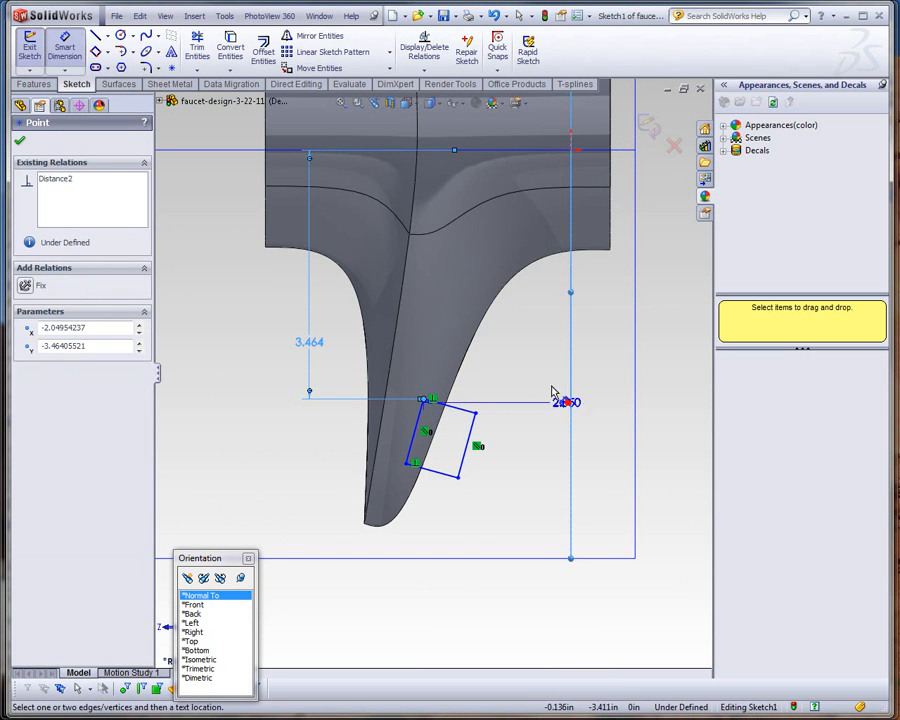
left_click(535, 365)
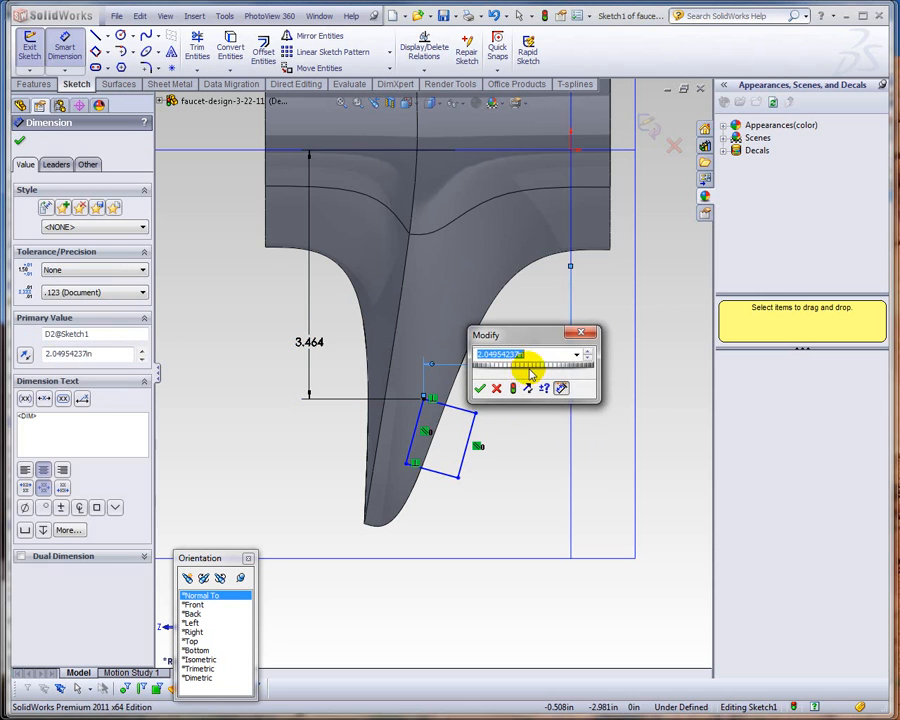
left_click(478, 389)
- Dimension the tilted rectangle with a width of 0.75 in and a length of 0.875 in
left_click(469, 433)
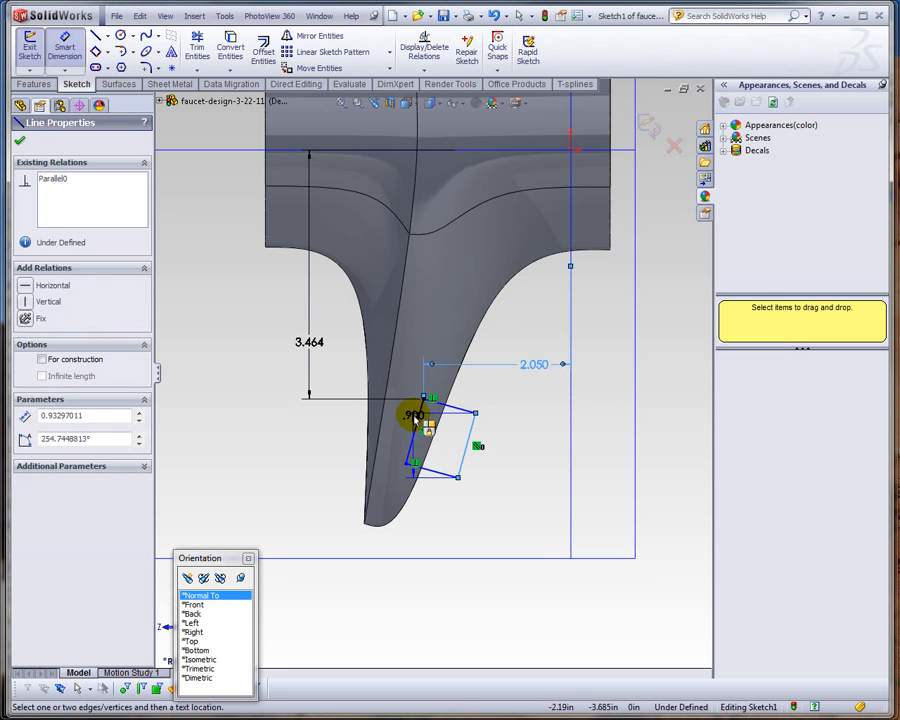
left_click(421, 425)
left_click(462, 447)
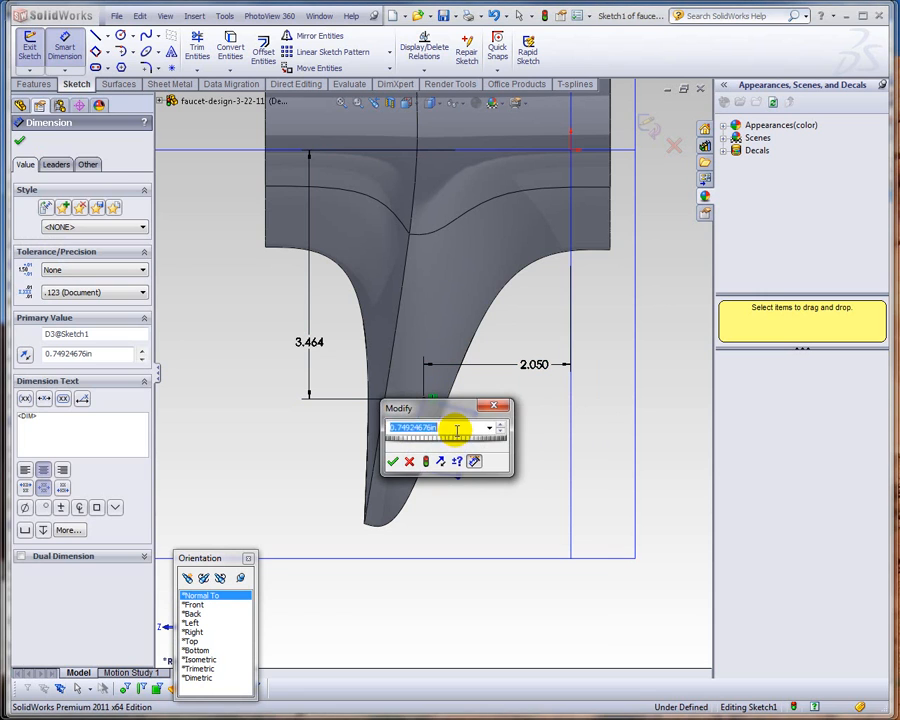
type(".75")
key("Return")
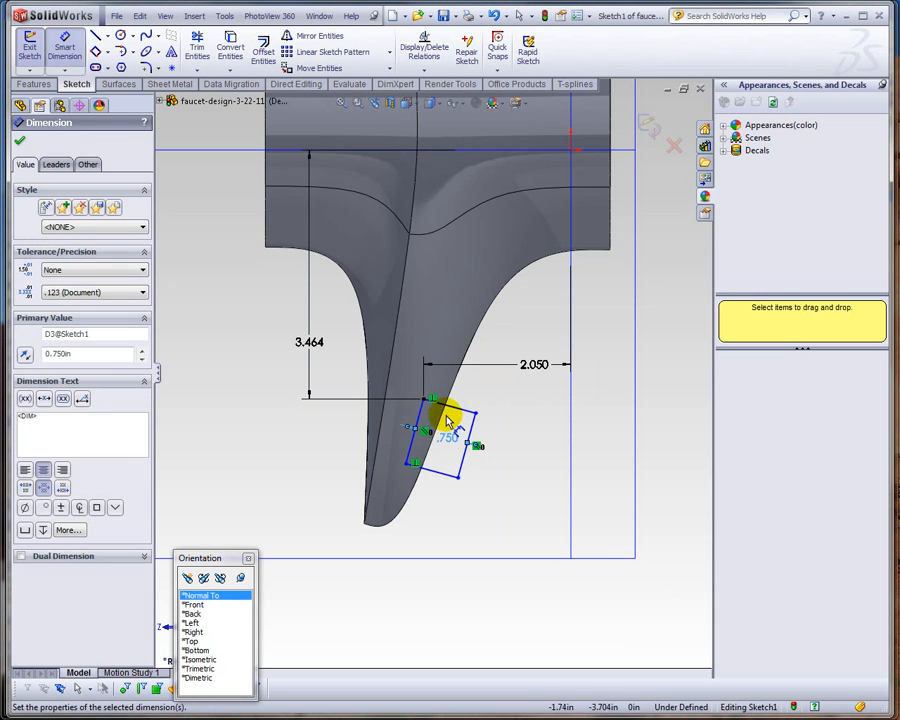
left_click(437, 467)
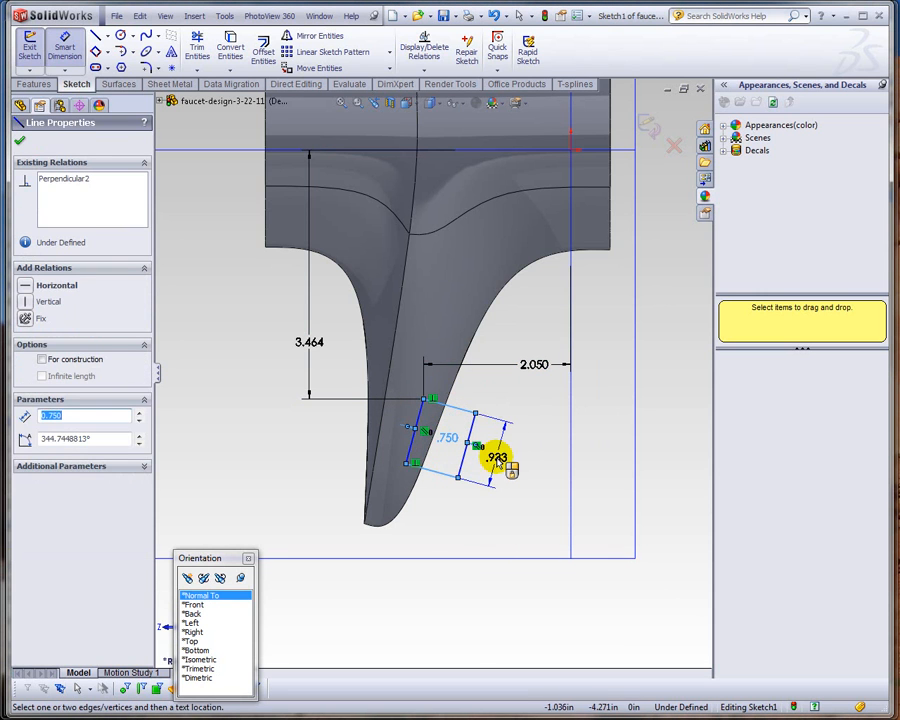
left_click(497, 460)
type(".875")
key("Return")
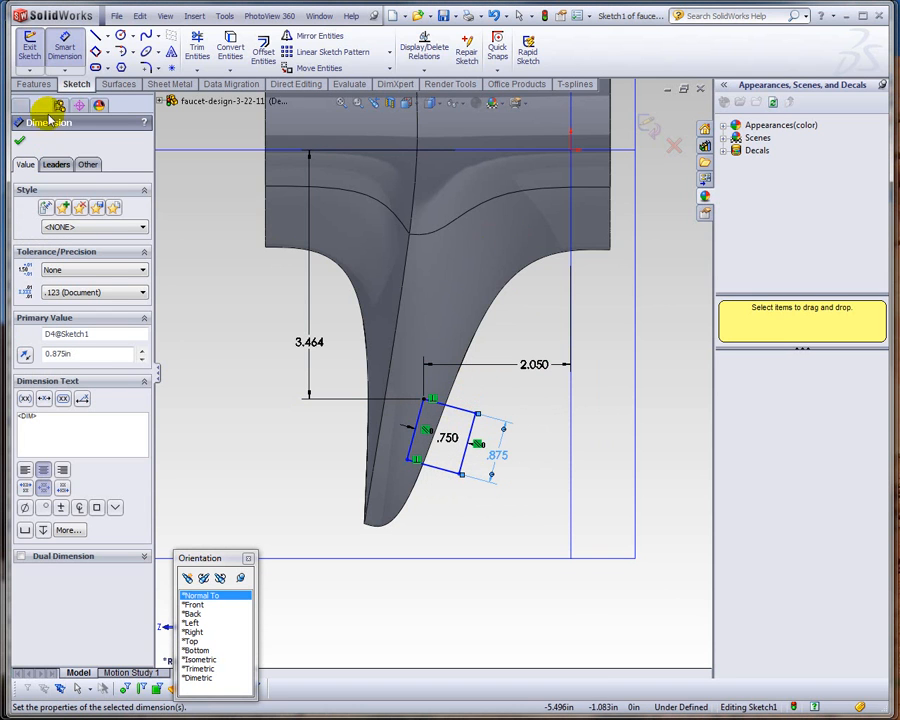
- Revolve the rectangle 360 degrees about its upper short edge as a boss, with Merge result enabled
left_click(38, 84)
left_click(77, 56)
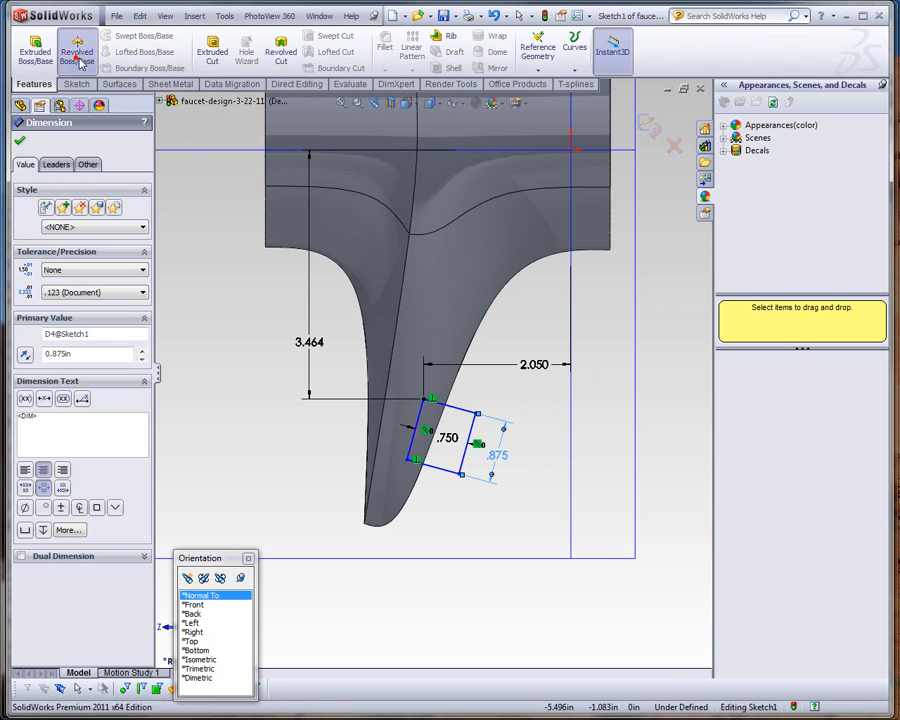
left_click(453, 412)
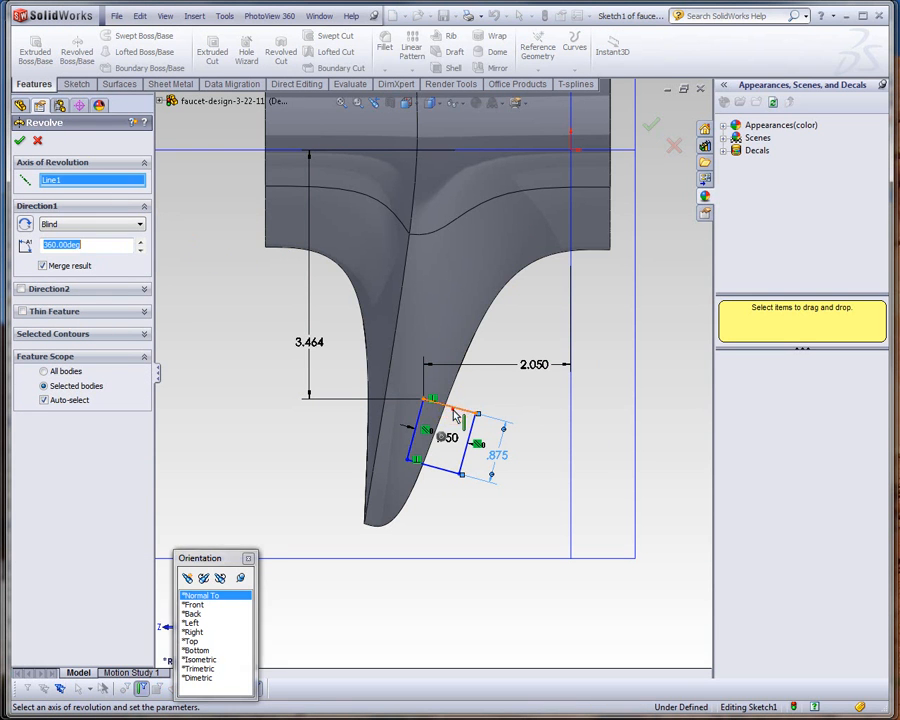
left_click(21, 141)
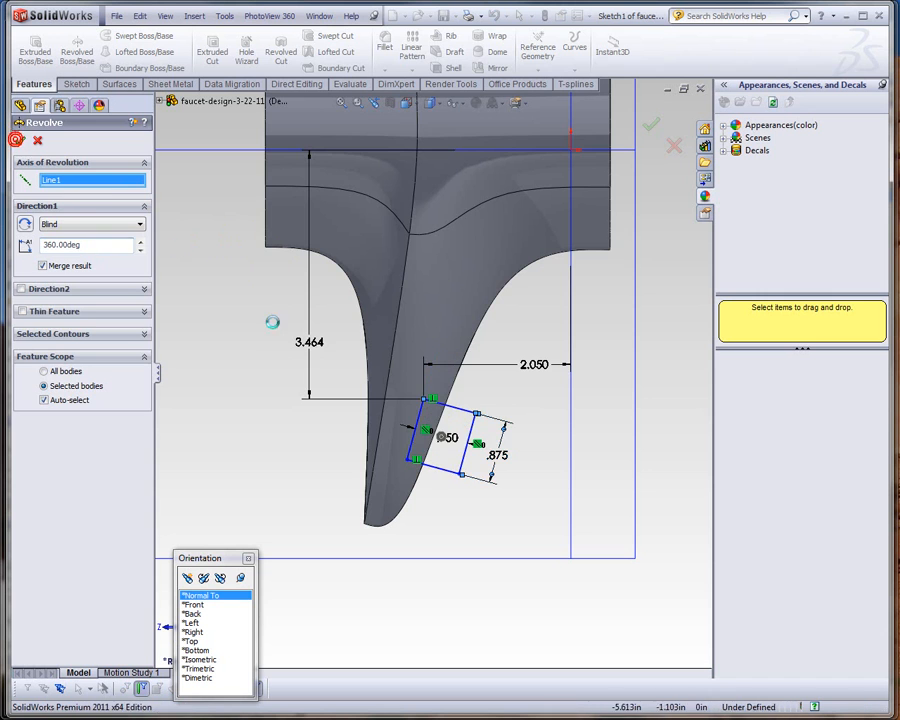
- Reshape the revolved outlet to about 0.835 in thick and 0.757 in radius, positioned about 3.686 in and 2.117 in from the reference planes
middle_click_drag(370, 372, 414, 306)
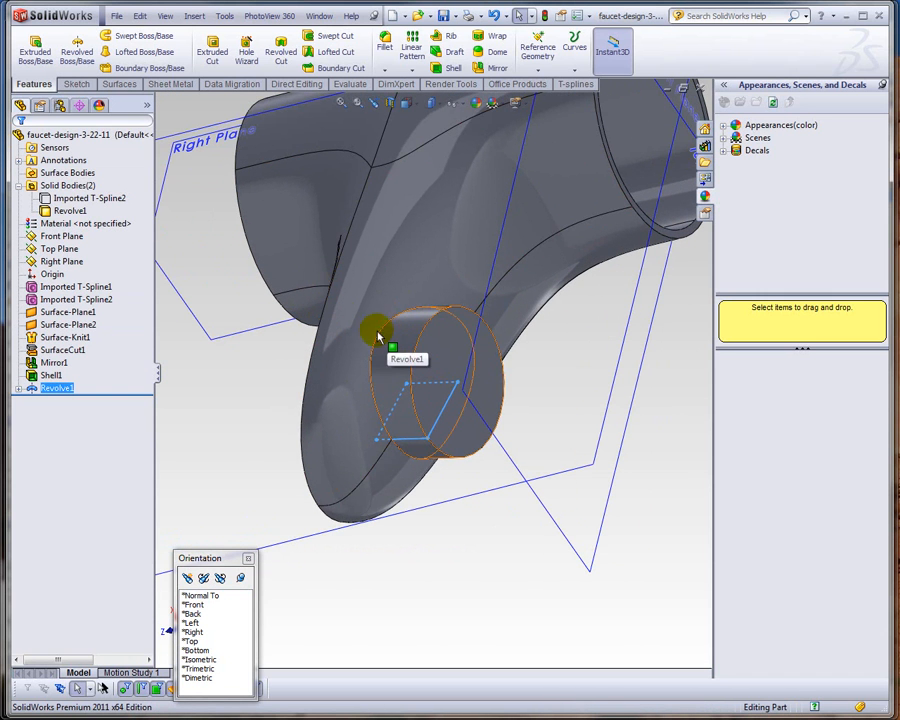
middle_click_drag(243, 412, 285, 428)
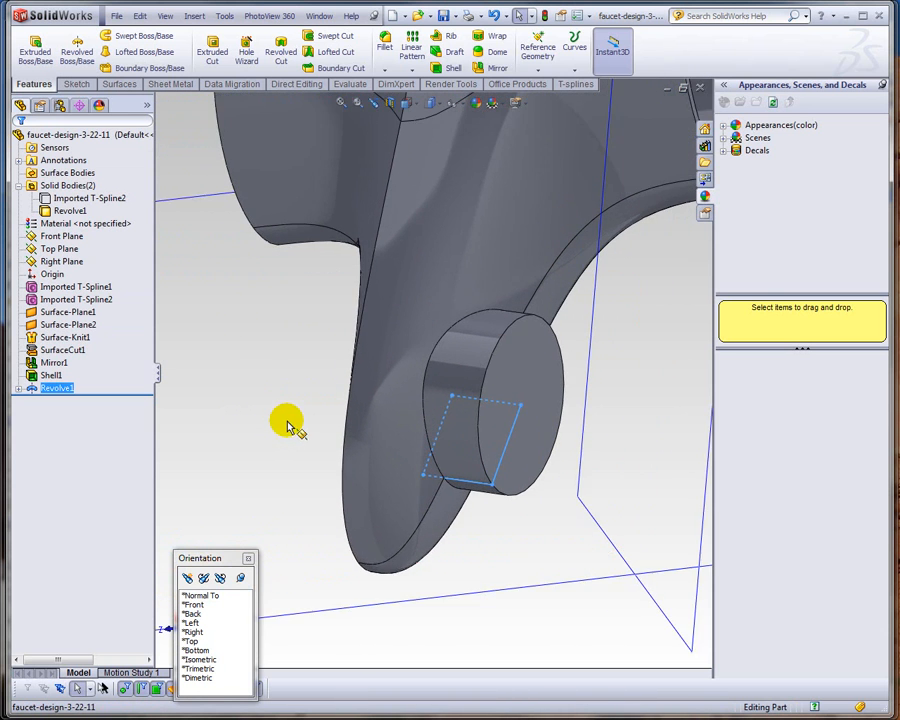
scroll(287, 426, "up", 1)
scroll(556, 426, "down", 1)
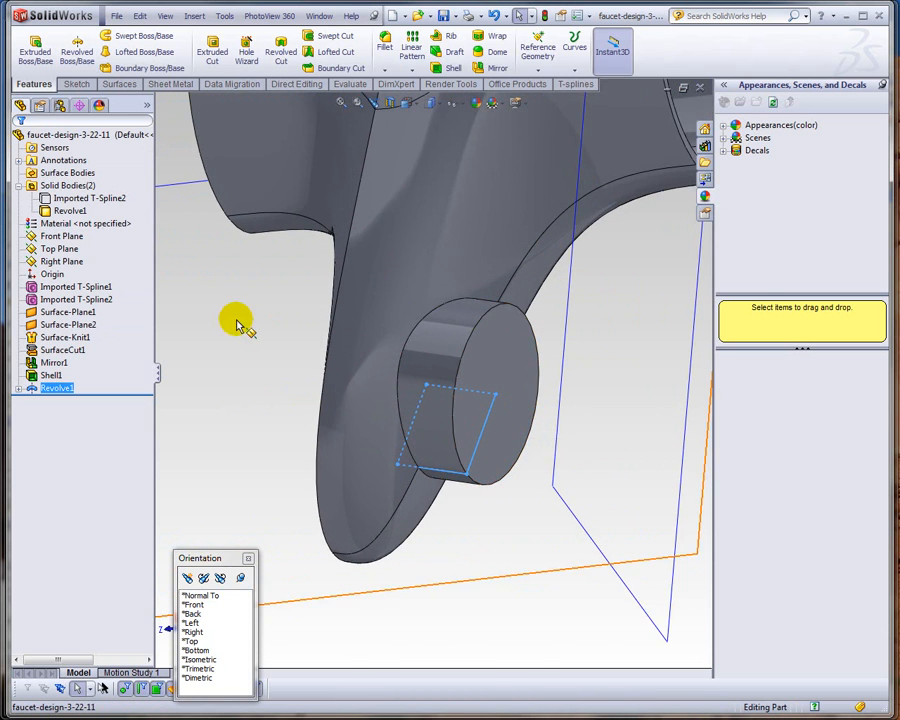
left_click(220, 380)
left_click(57, 388)
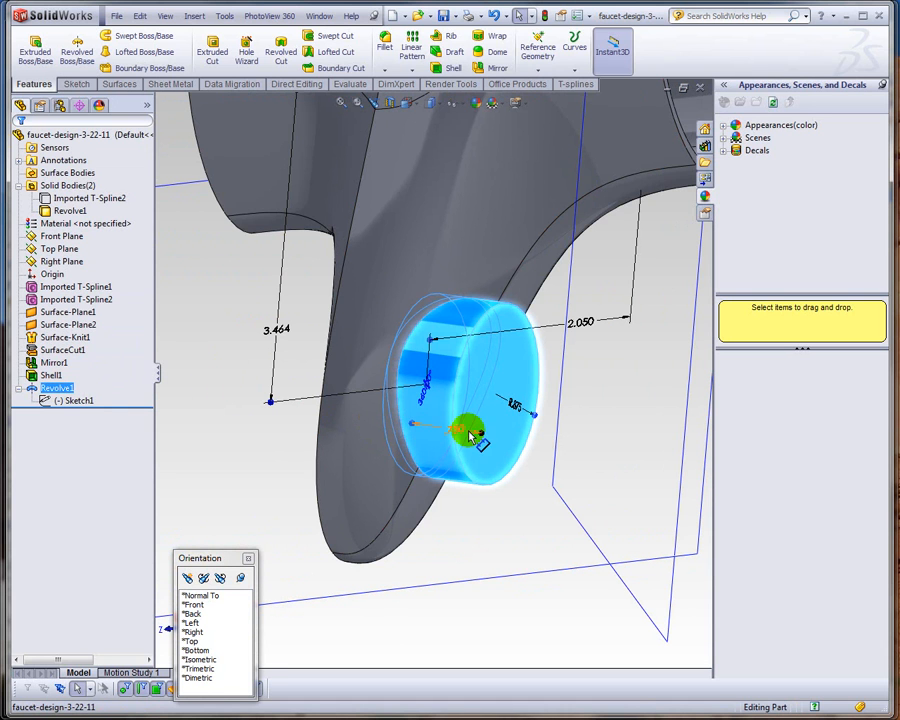
left_click_drag(483, 437, 493, 443)
left_click_drag(432, 345, 422, 336)
left_click_drag(265, 403, 263, 423)
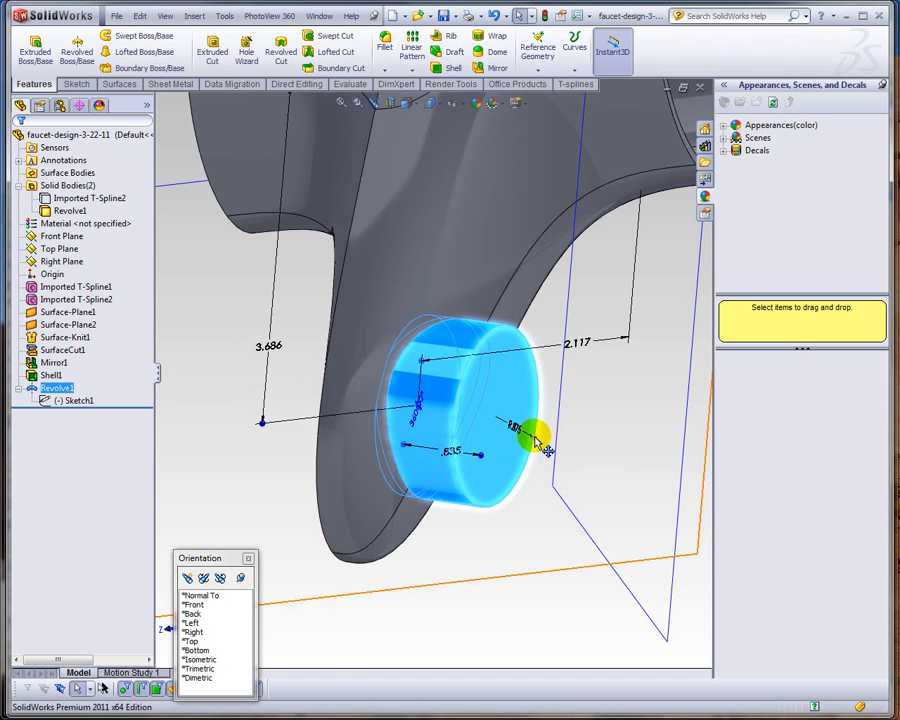
left_click_drag(533, 438, 533, 438)
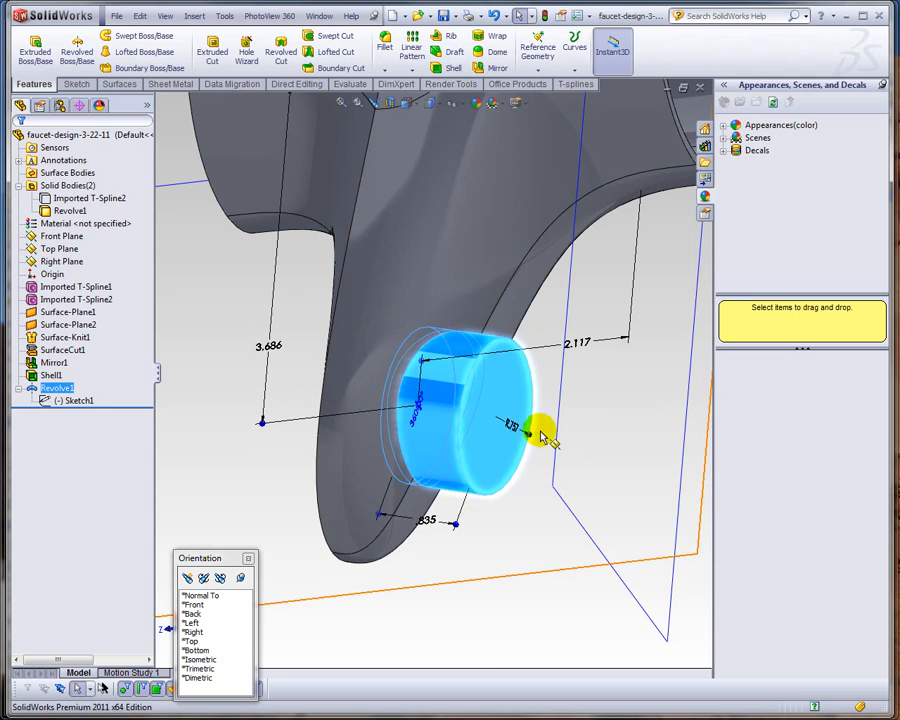
mouse_move(560, 412)
middle_mouse_down()
mouse_move(544, 398)
mouse_move(559, 408)
middle_mouse_up()
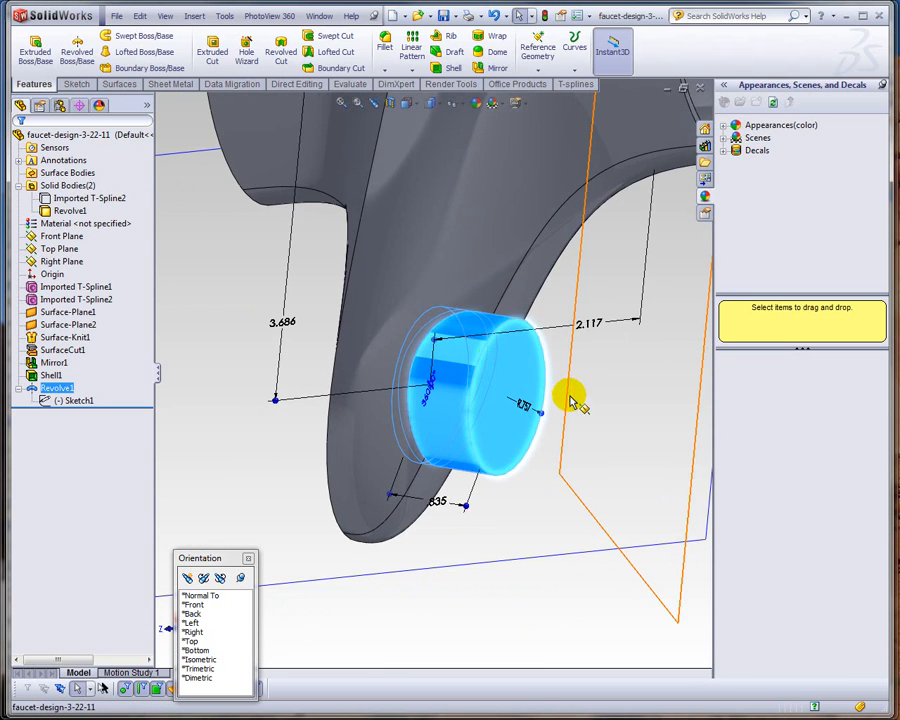
left_click(378, 288)
- Set up a variable radius fillet on the two edges around the spout's upper rim, with tangent propagation off
middle_click_drag(211, 315, 414, 342)
scroll(305, 388, "down", 5)
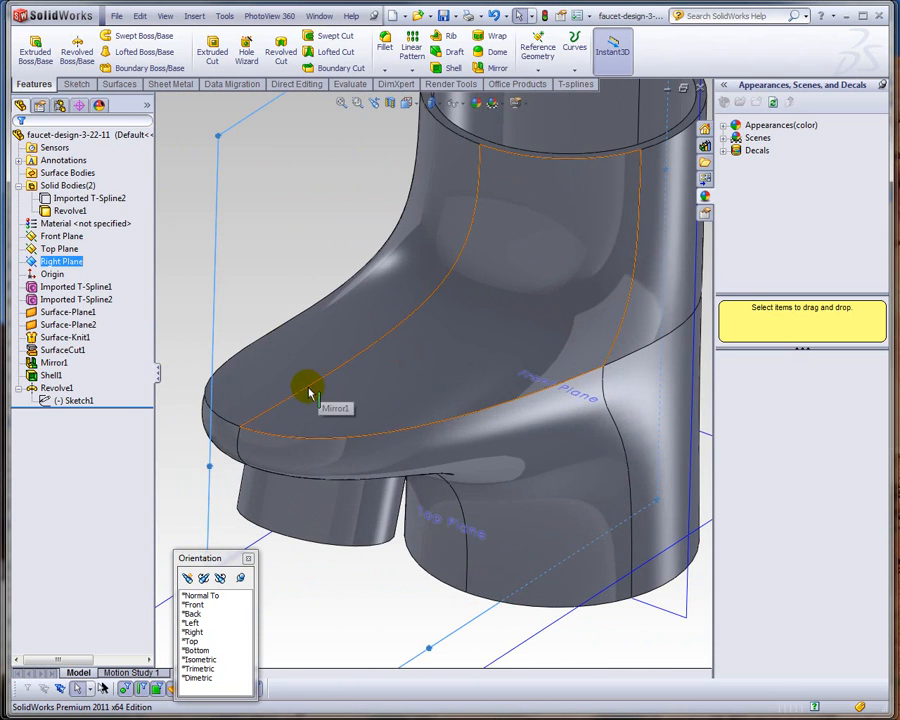
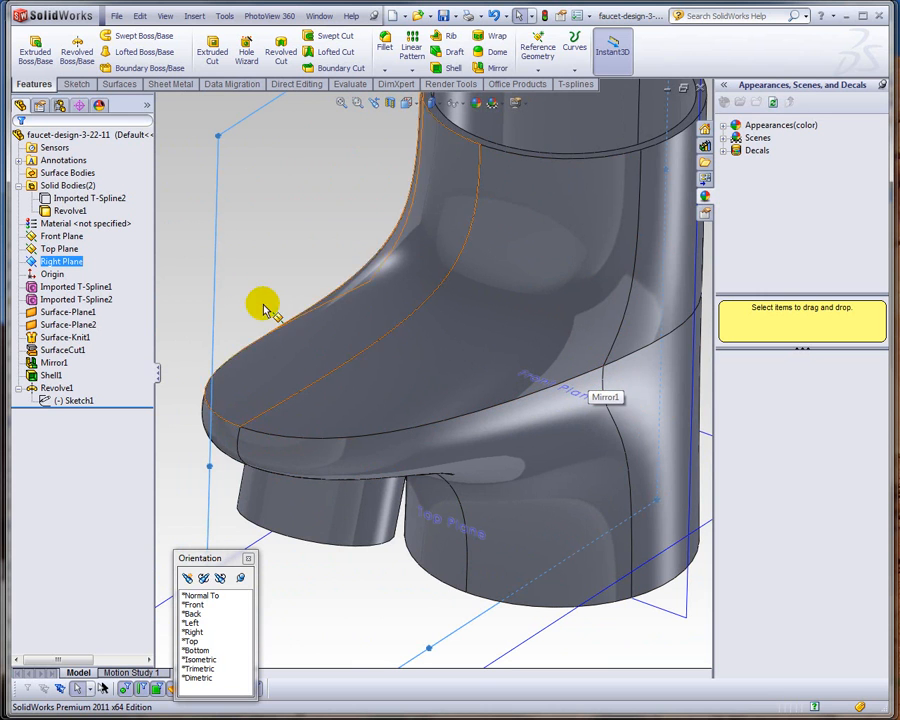
left_click(383, 42)
left_click(44, 213)
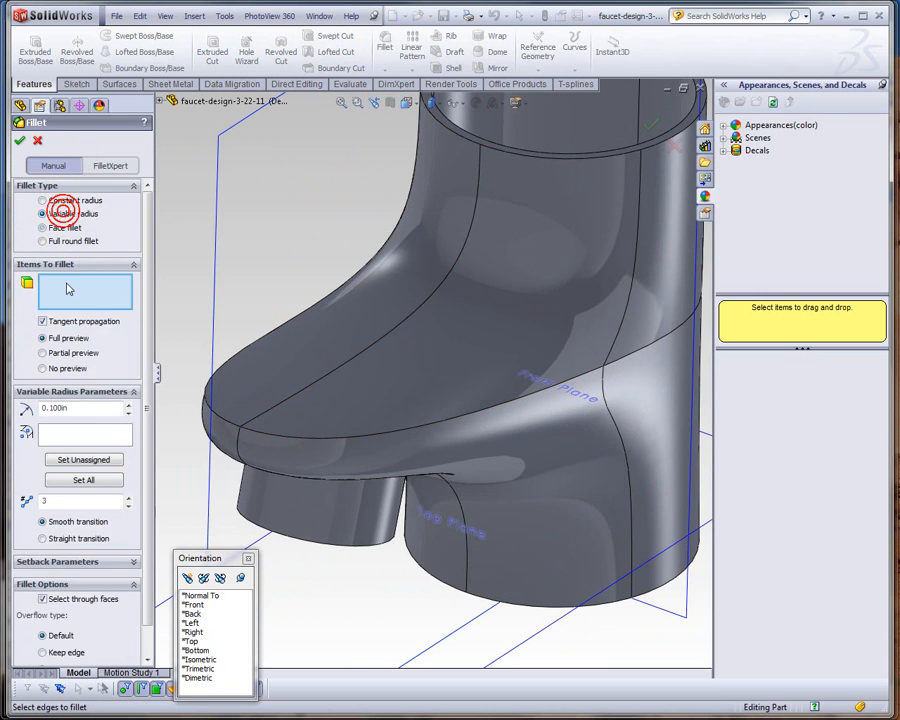
left_click(490, 415)
left_click(287, 329)
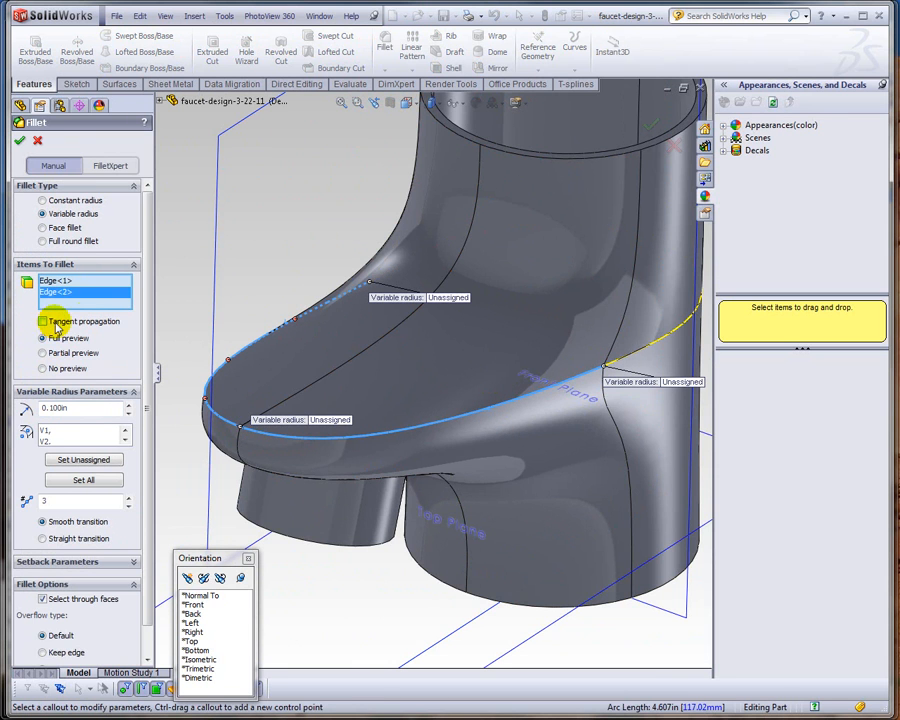
- Assign fillet radii of 0 in at both rear ends of the rim edges and 0.1 in at the spout tip, and create the fillet
left_click(677, 382)
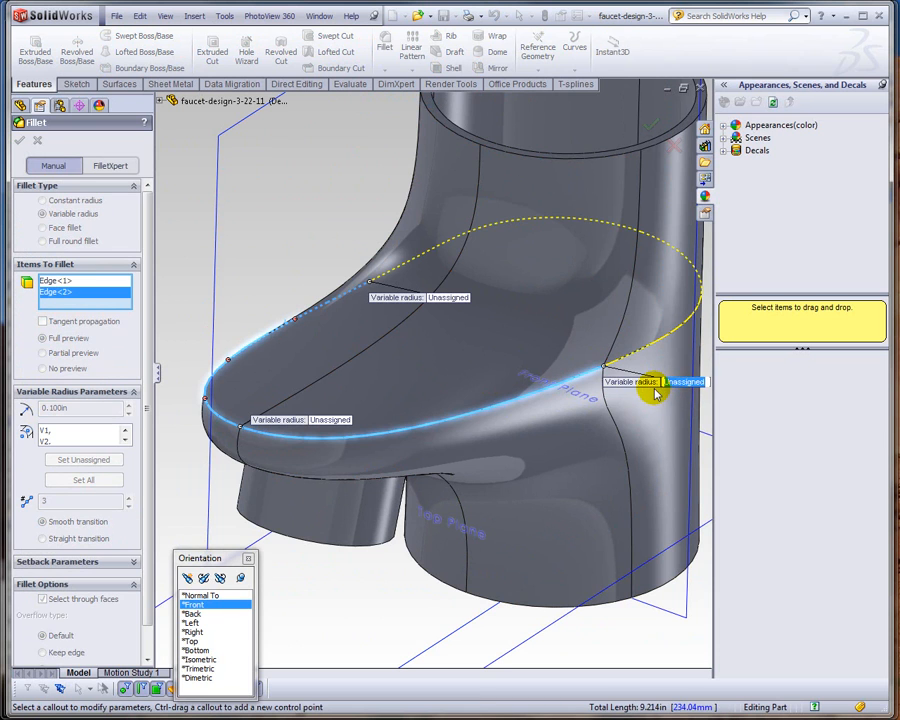
left_click(460, 298)
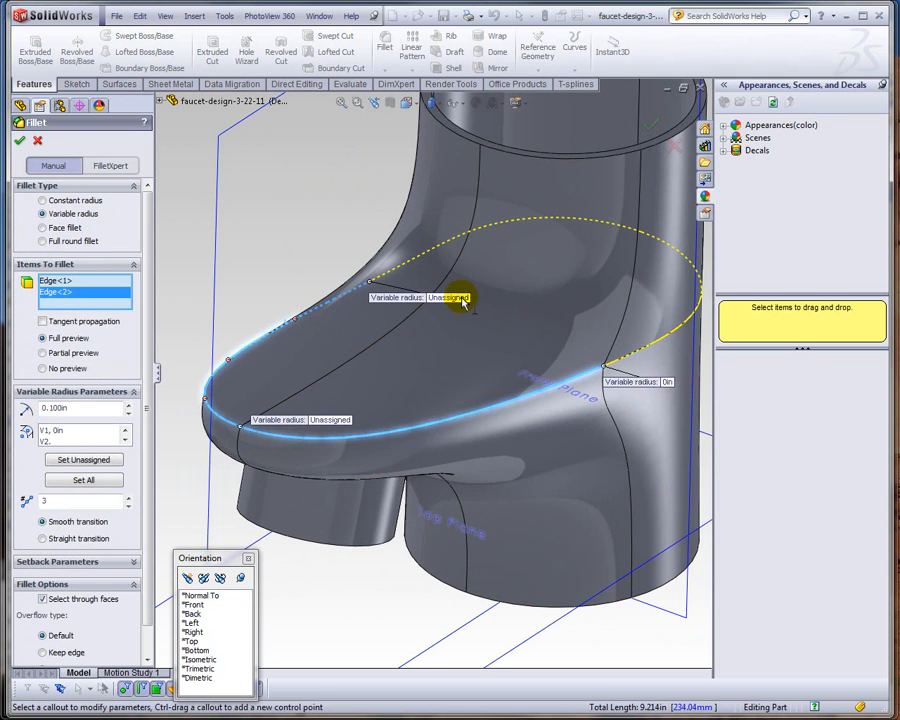
left_click(460, 298)
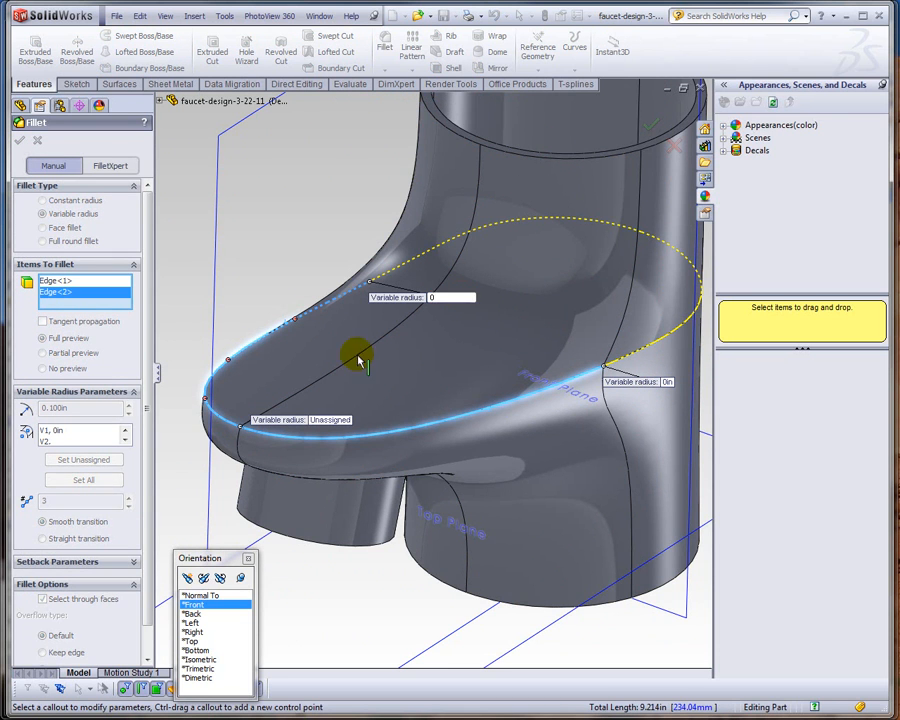
left_click(338, 420)
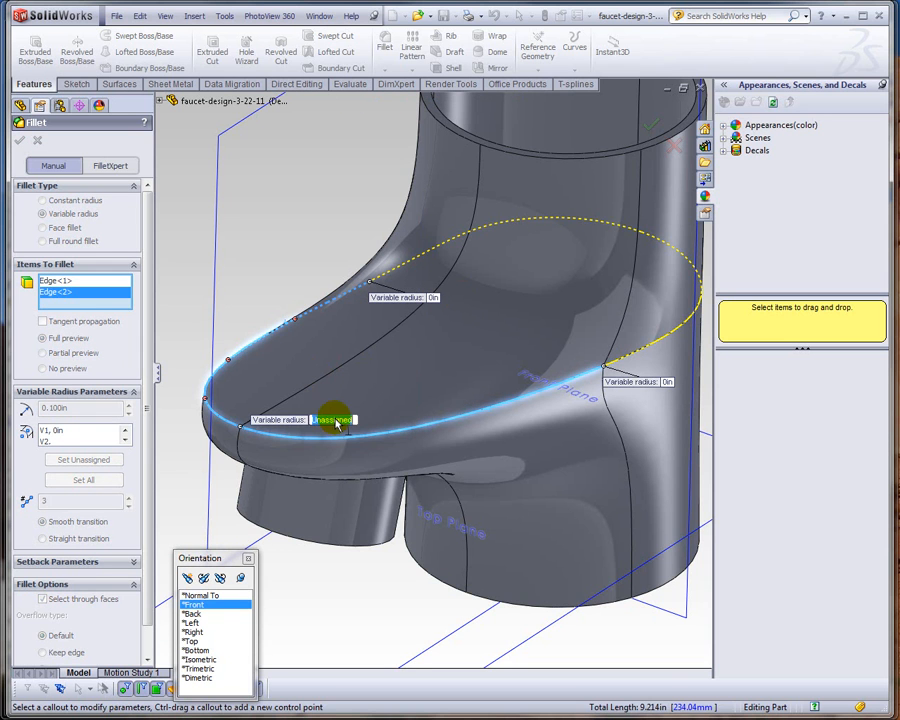
type(".1")
key("Return")
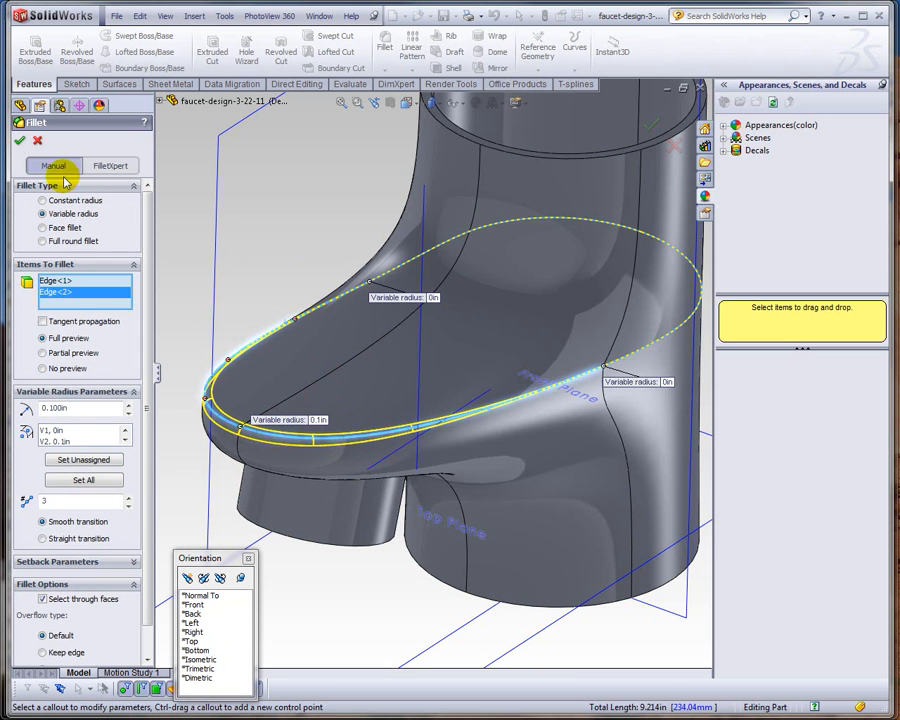
left_click(20, 141)
- Set up a face fillet between one half of the spout's underside and the cylindrical side of the revolved outlet
middle_click_drag(296, 236, 364, 237)
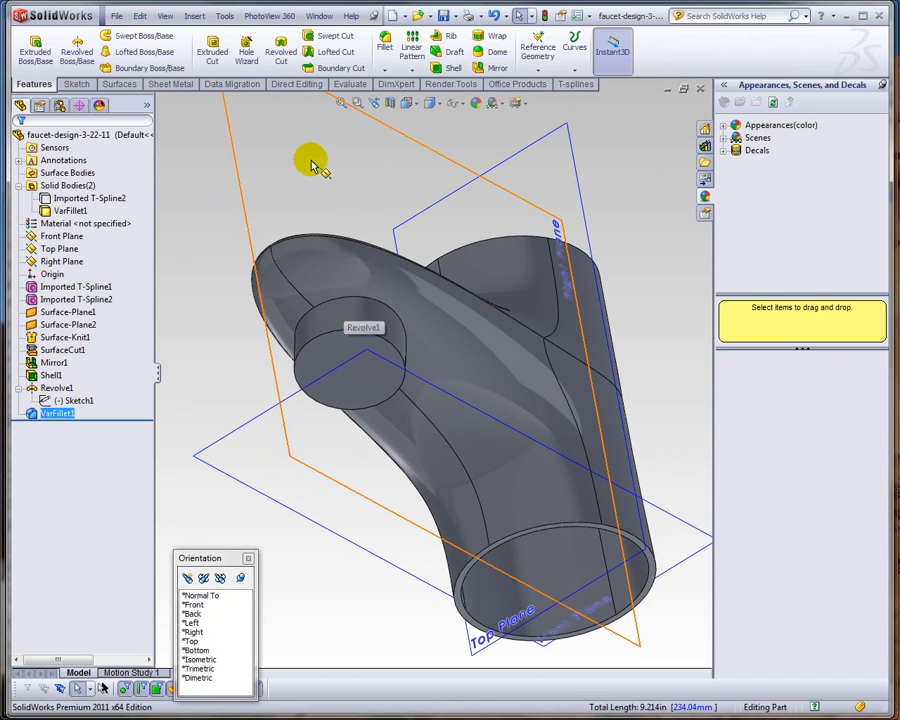
left_click(386, 48)
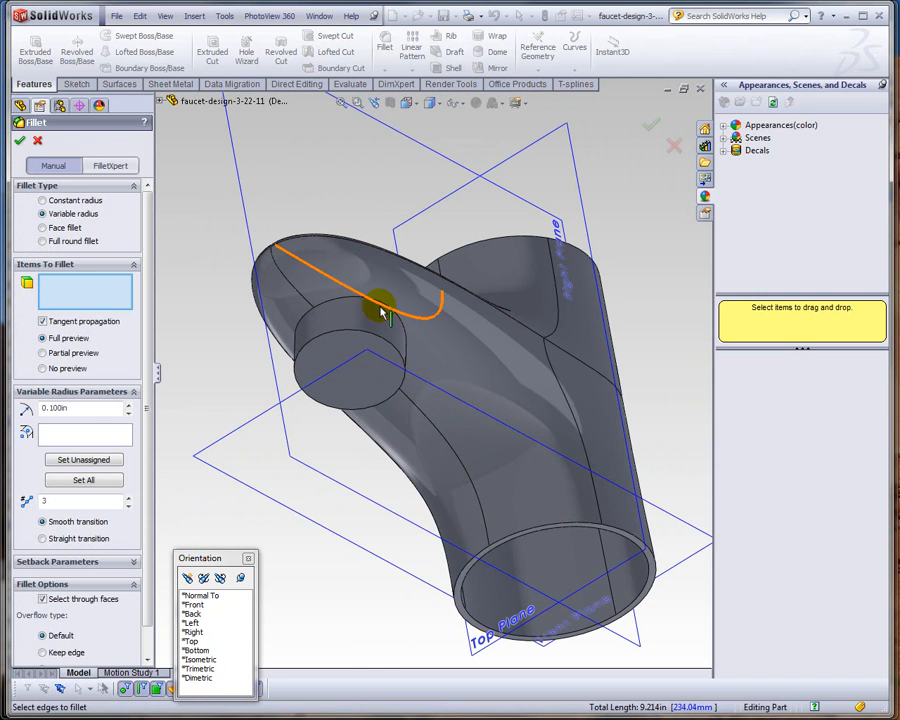
scroll(372, 313, "down", 5)
middle_click_drag(372, 313, 215, 261)
left_click(43, 227)
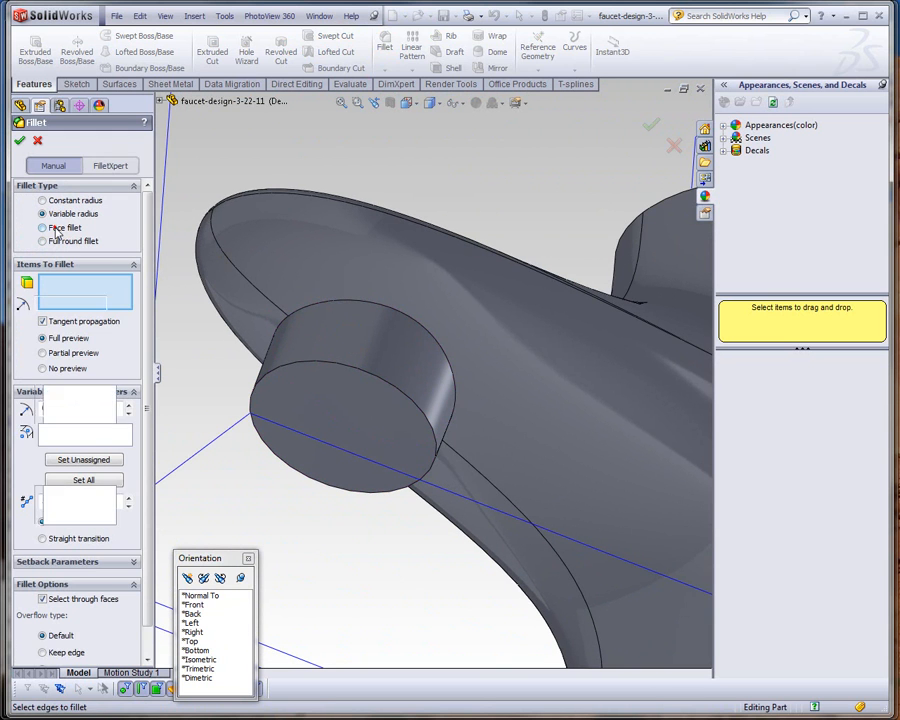
left_click(304, 304)
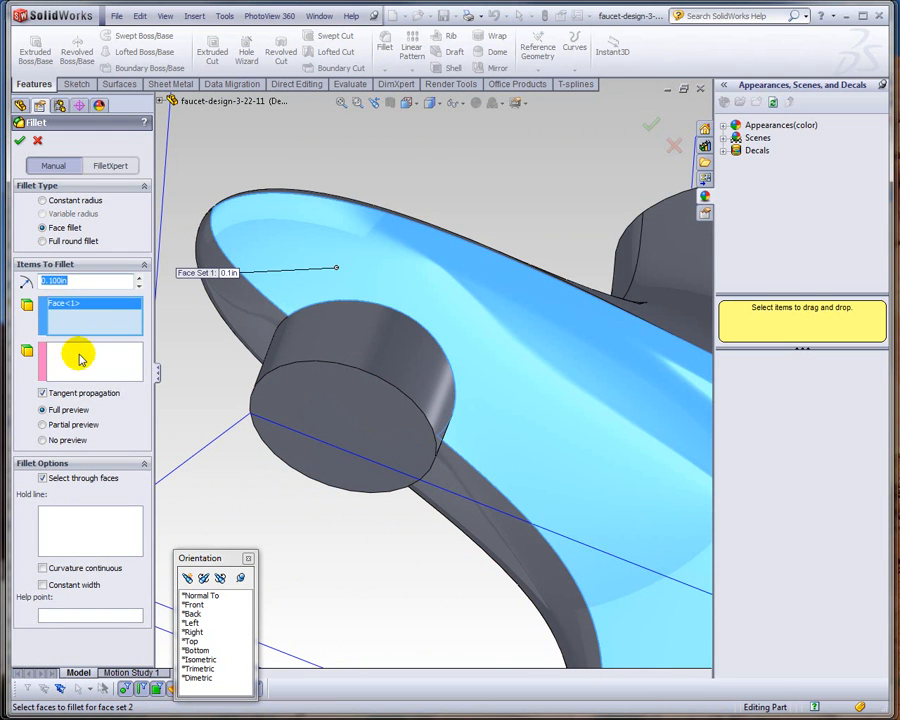
left_click(347, 330)
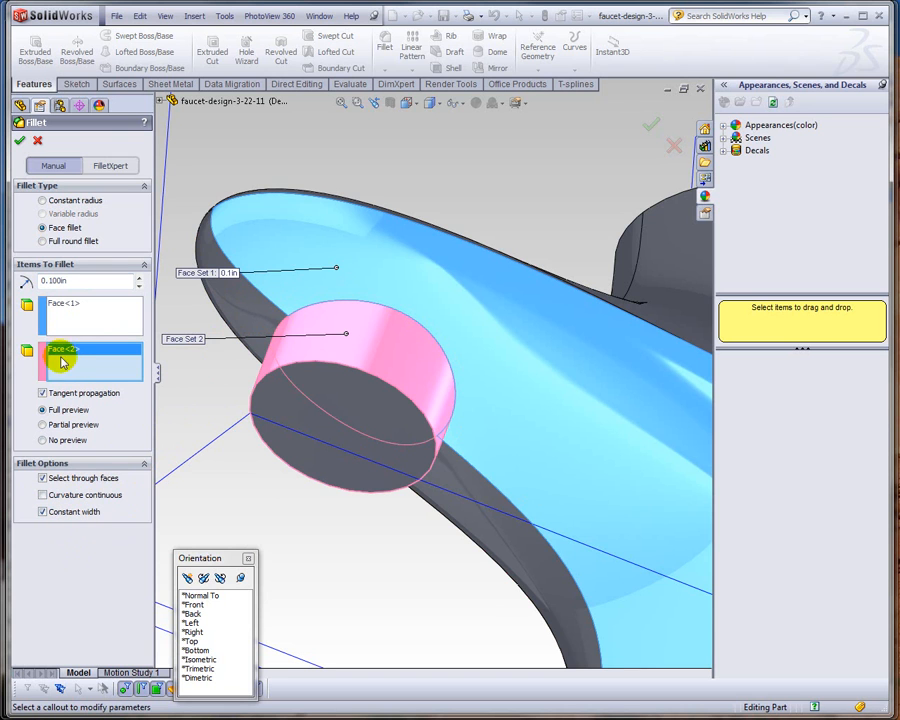
- Add the other half of the spout's underside to the first face set and create the face fillet with a 0.3 in radius
left_click(60, 325)
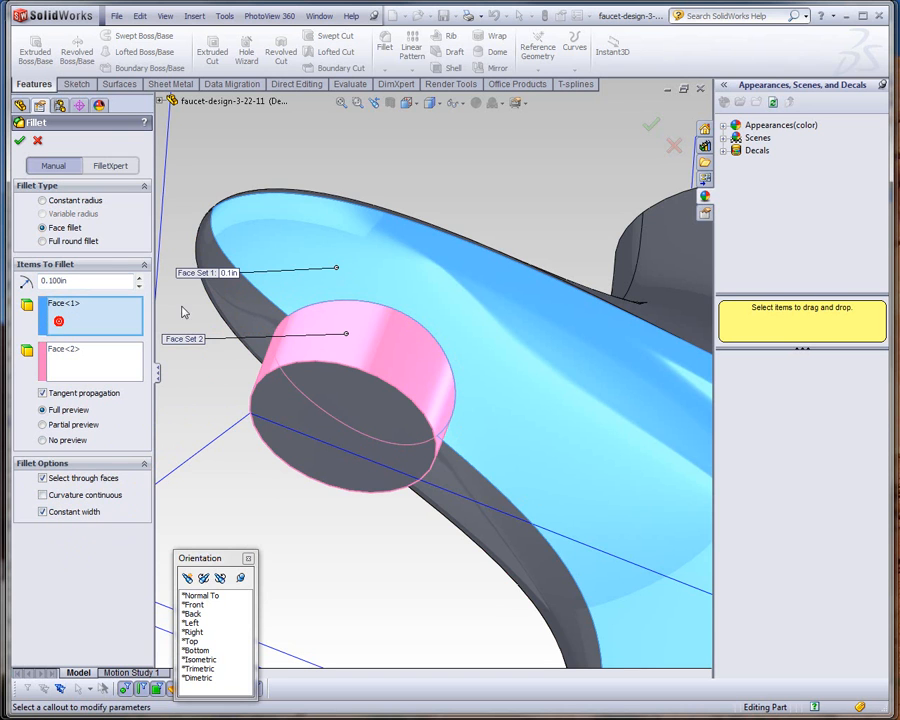
left_click(237, 298)
middle_click_drag(217, 321, 276, 331)
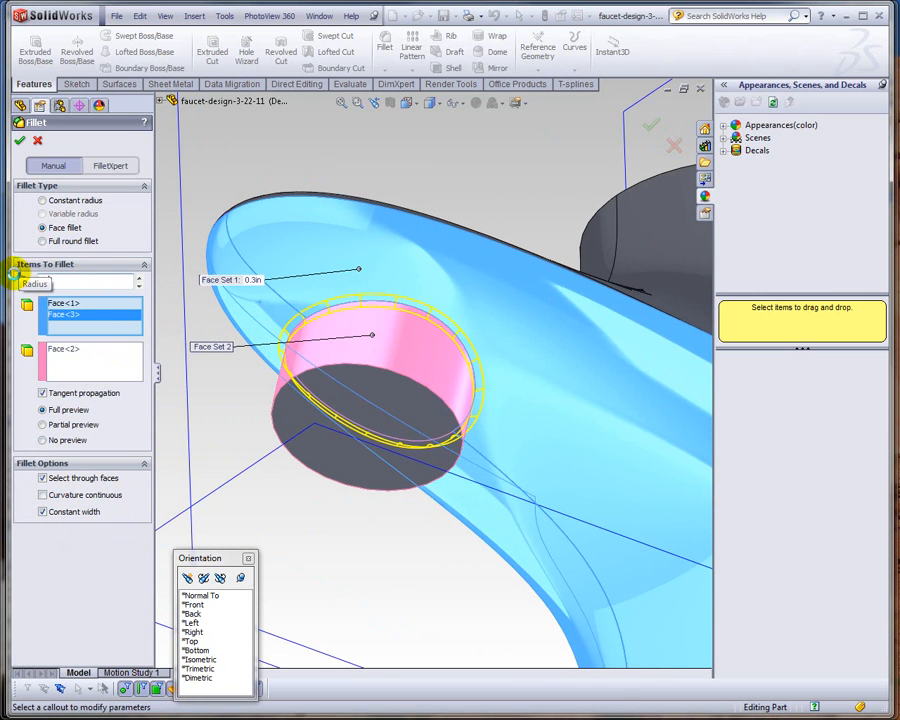
middle_click_drag(293, 305, 294, 348)
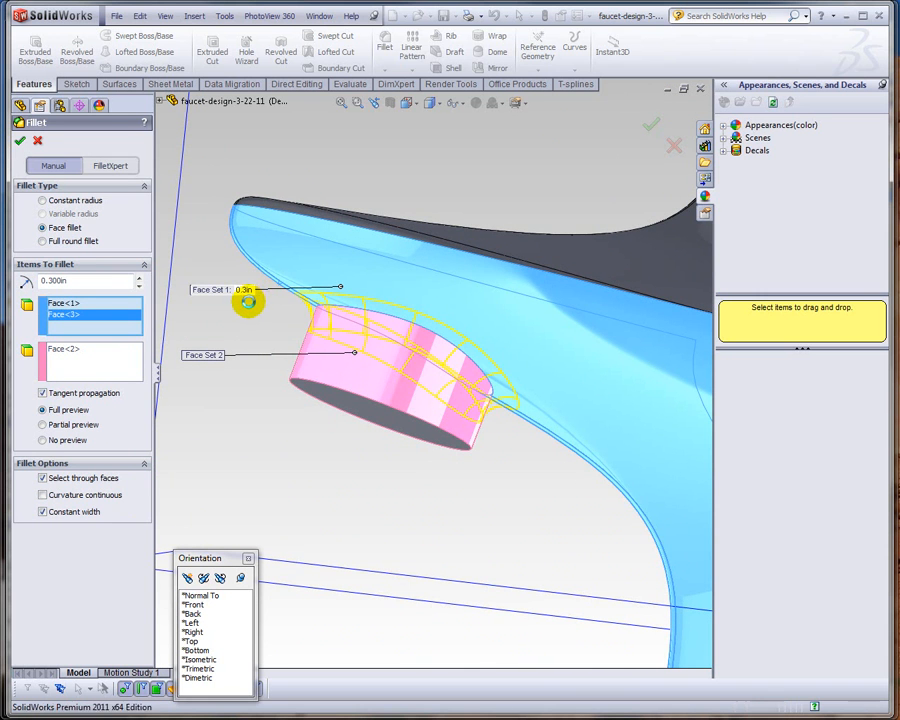
- Show the hidden Imported T-Spline2 lever body above the faucet body
scroll(366, 362, "up", 4)
middle_click_drag(394, 347, 224, 318)
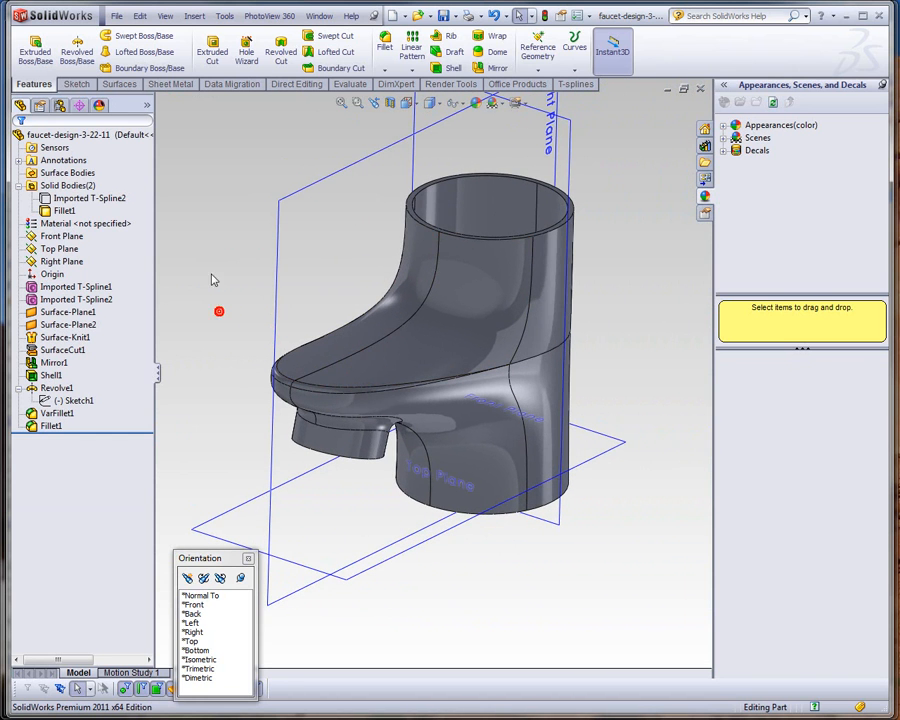
left_click(78, 300)
right_click(78, 300)
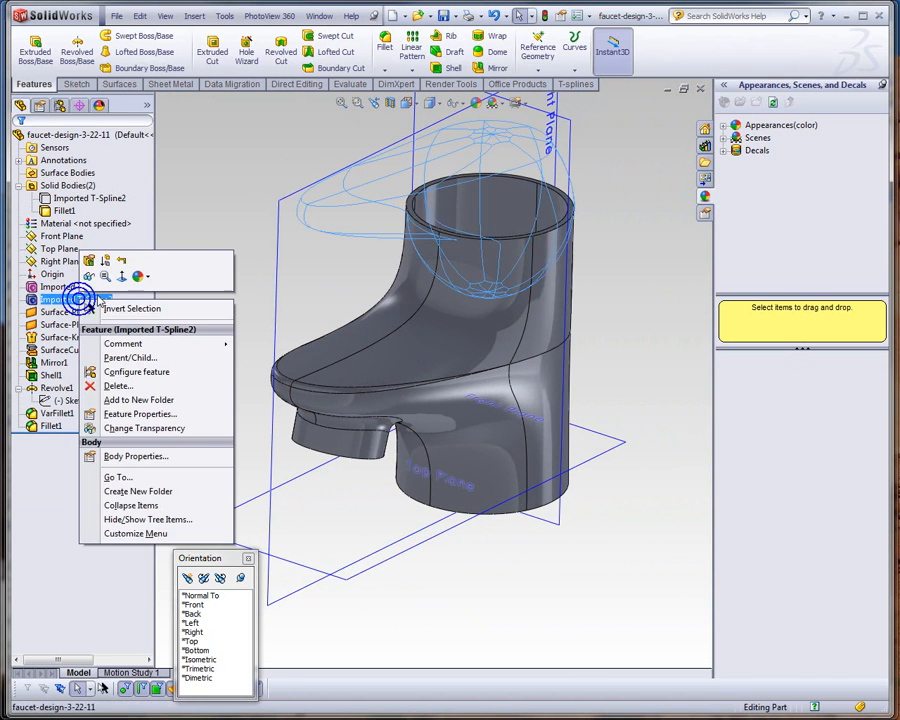
left_click(88, 279)
left_click(197, 292)
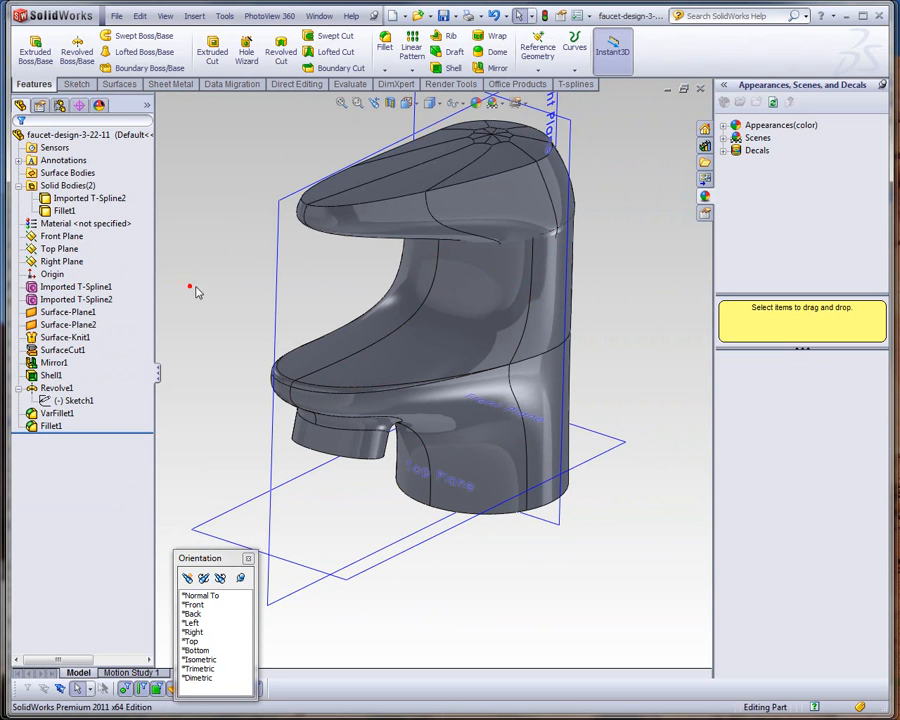
- Sketch a vertical line about 4.32 in long on the Right Plane, crossing the body where the lever meets it
left_click(191, 632)
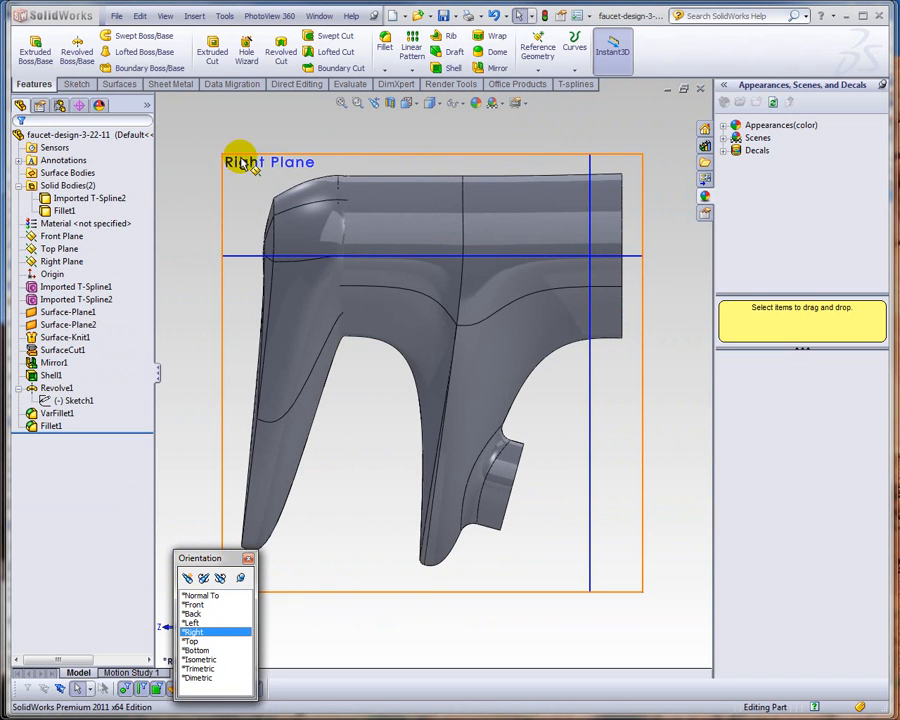
right_click(240, 160)
left_click(266, 136)
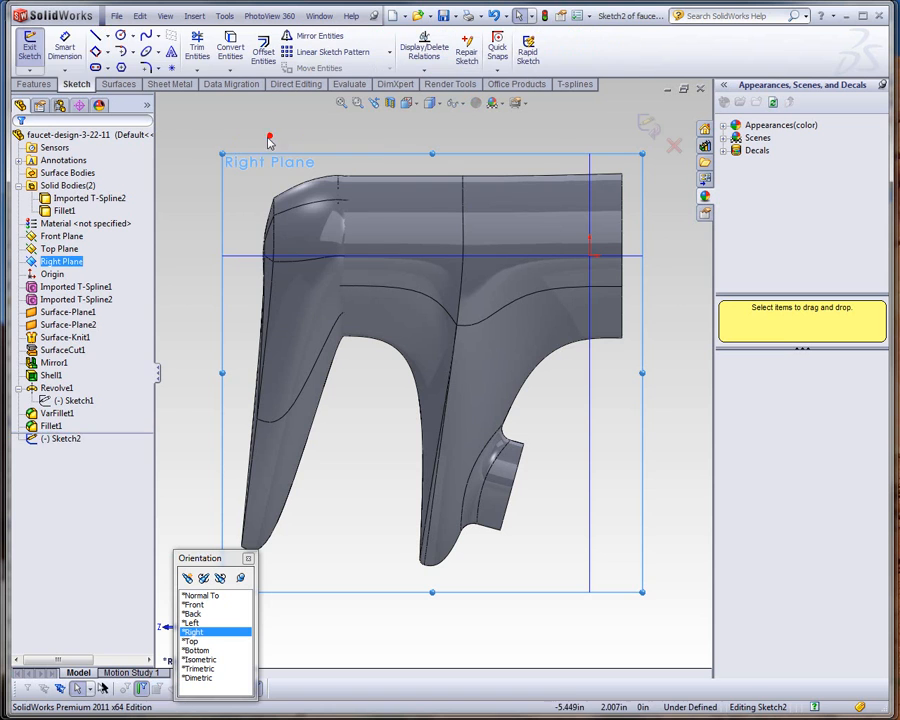
left_click(95, 35)
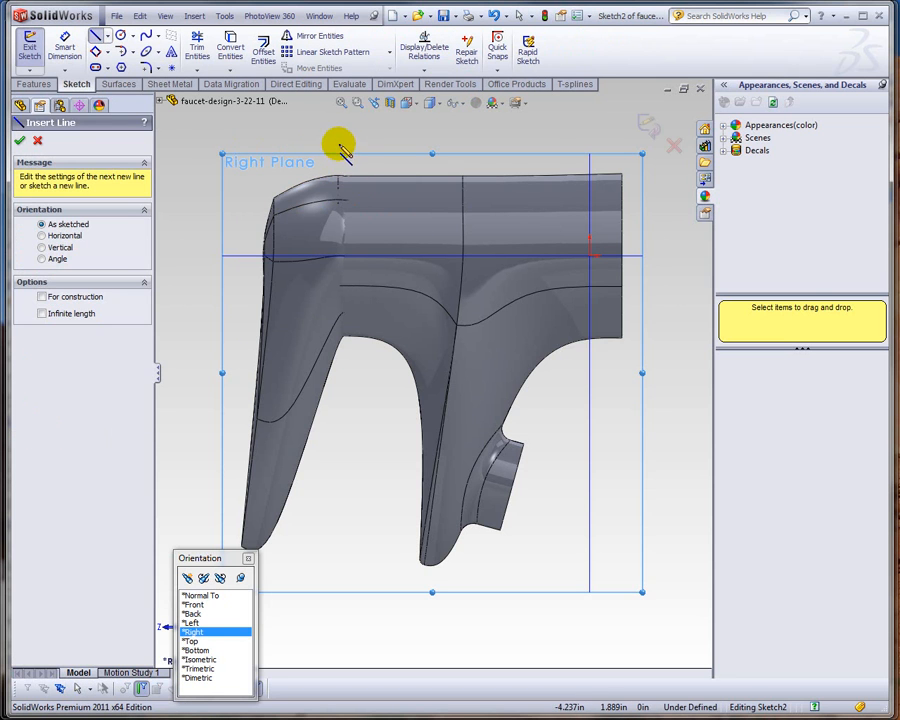
left_click(339, 139)
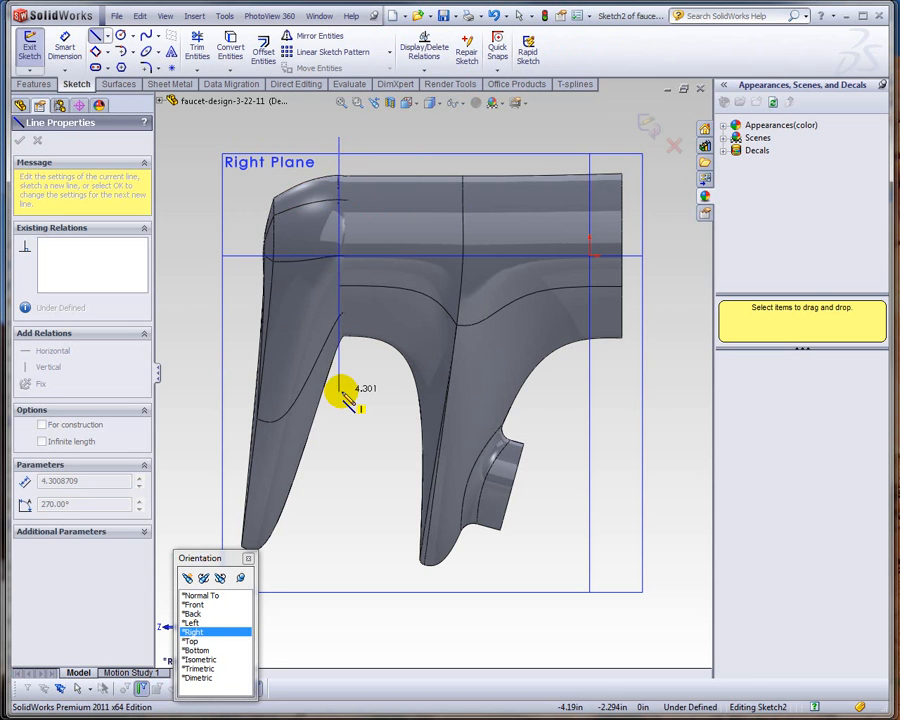
left_click(341, 396)
right_click(232, 215)
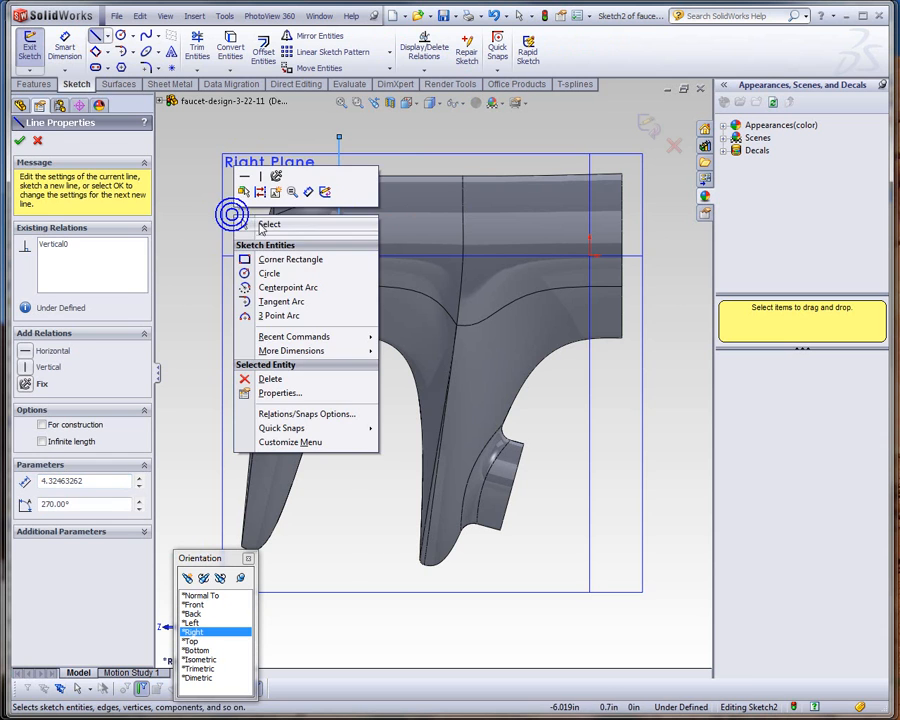
left_click(266, 225)
- Shift the vertical sketch line slightly toward the faucet base so it runs through the lever's inner corner
left_click(343, 165)
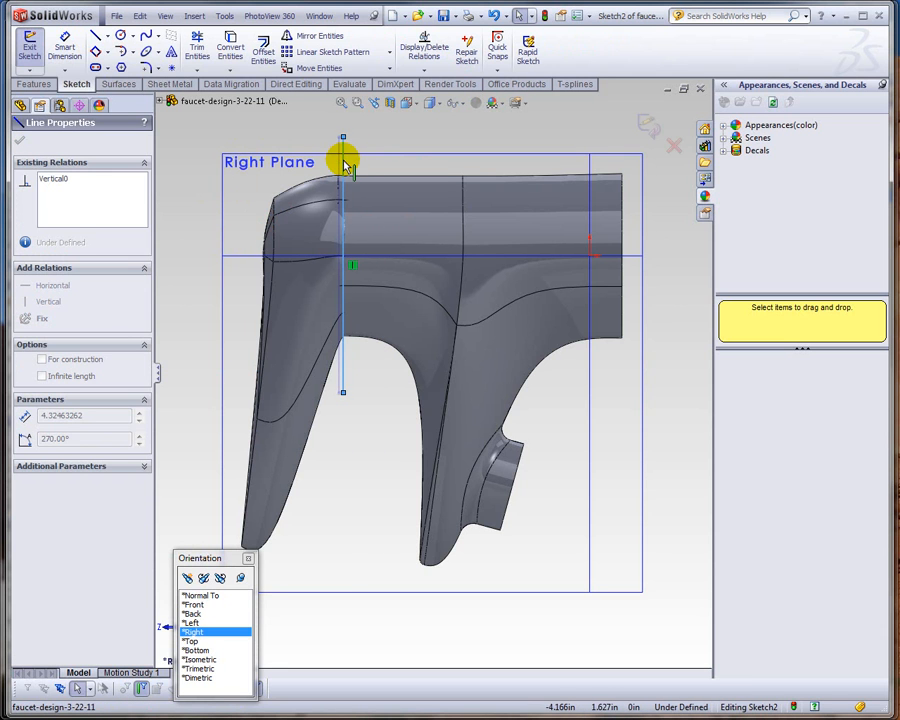
left_click_drag(343, 165, 344, 165)
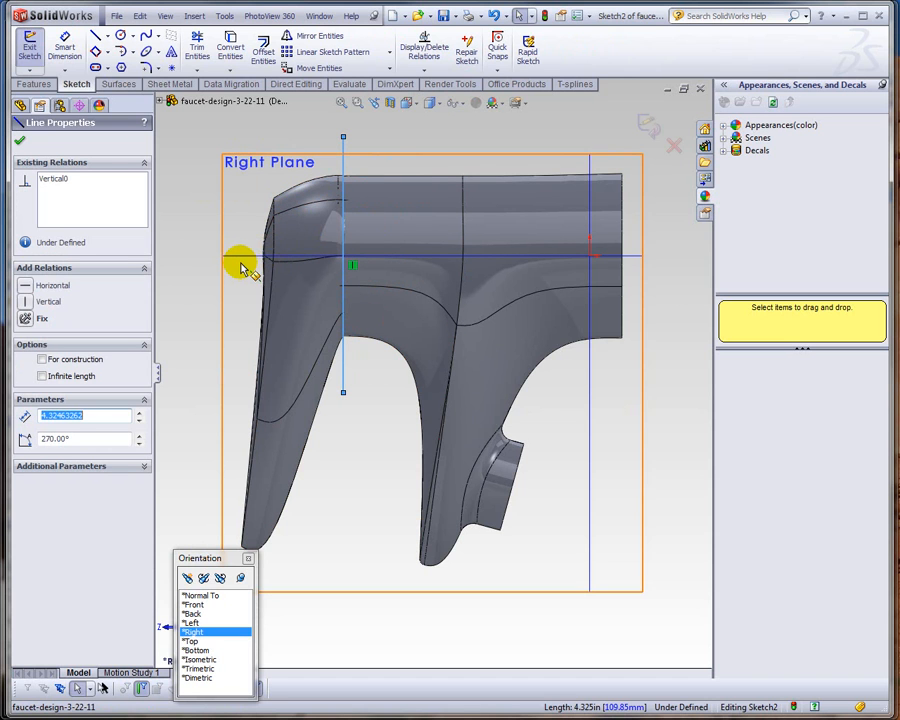
left_click(36, 84)
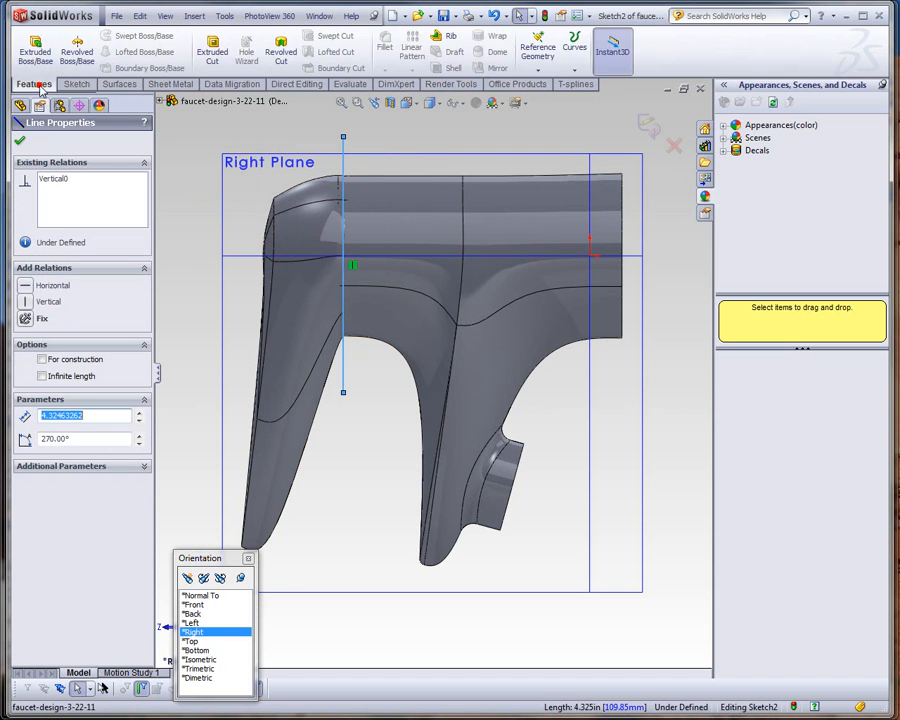
- Extrude-cut only the Imported T-Spline2 lever body with the vertical line, through all in both directions
left_click(211, 50)
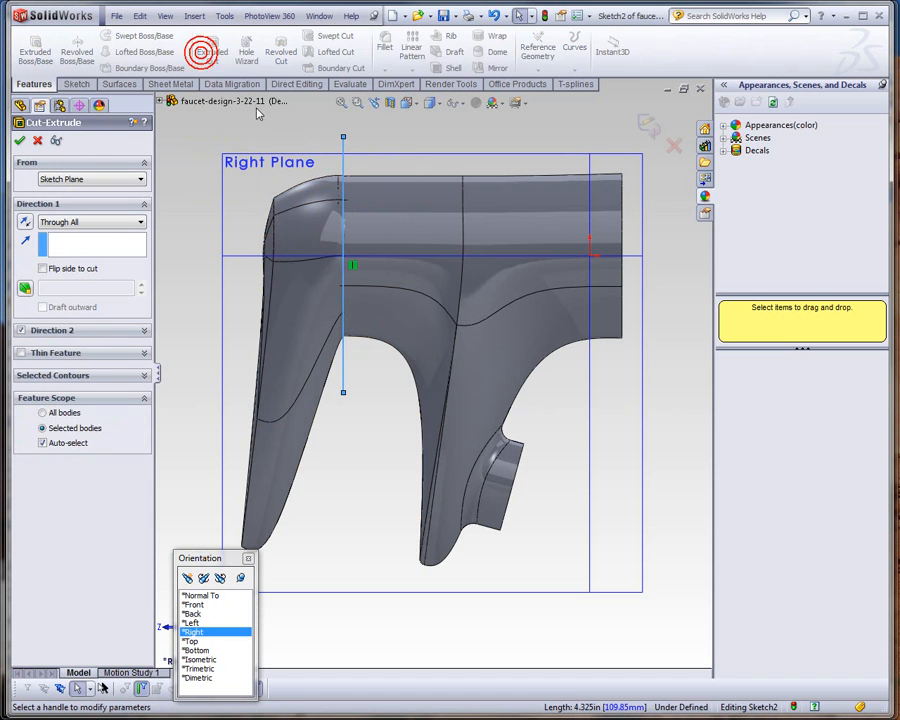
left_click(55, 448)
left_click(276, 392)
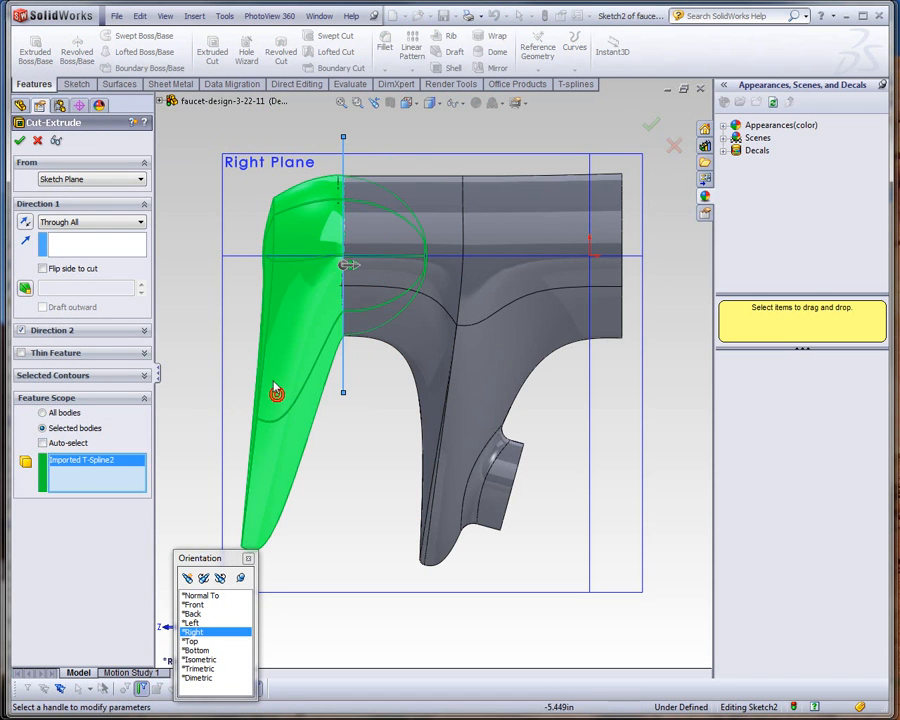
left_click(19, 141)
- Move the shelled body's top rim face, hidden beneath the lever, about 0.161 in along negative Z toward the faucet base
middle_click_drag(346, 145, 410, 140)
scroll(593, 322, "down", 5)
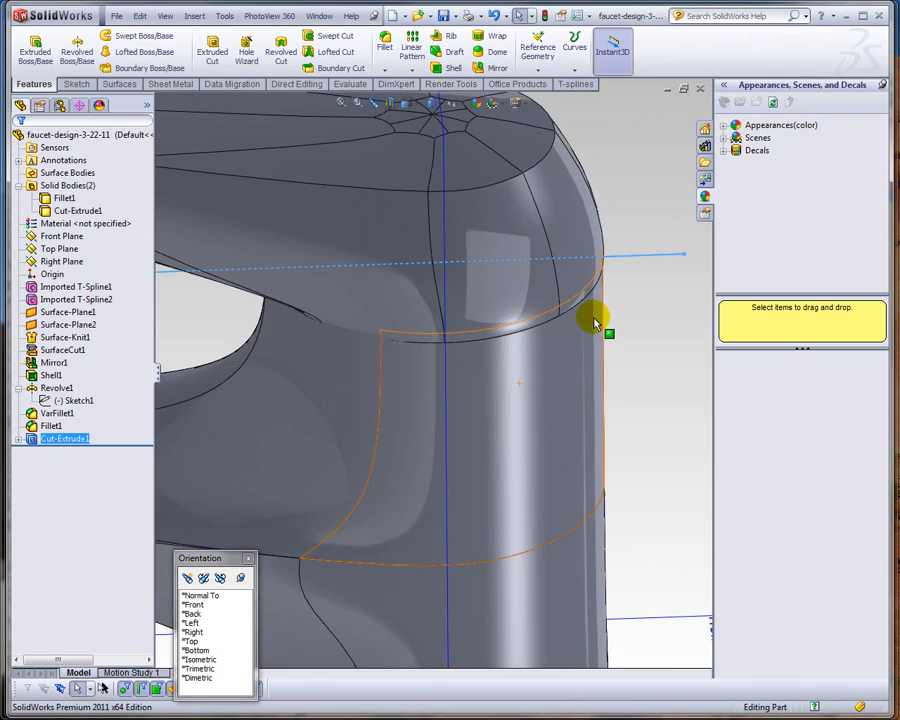
scroll(593, 320, "down", 2)
middle_click_drag(474, 312, 490, 324)
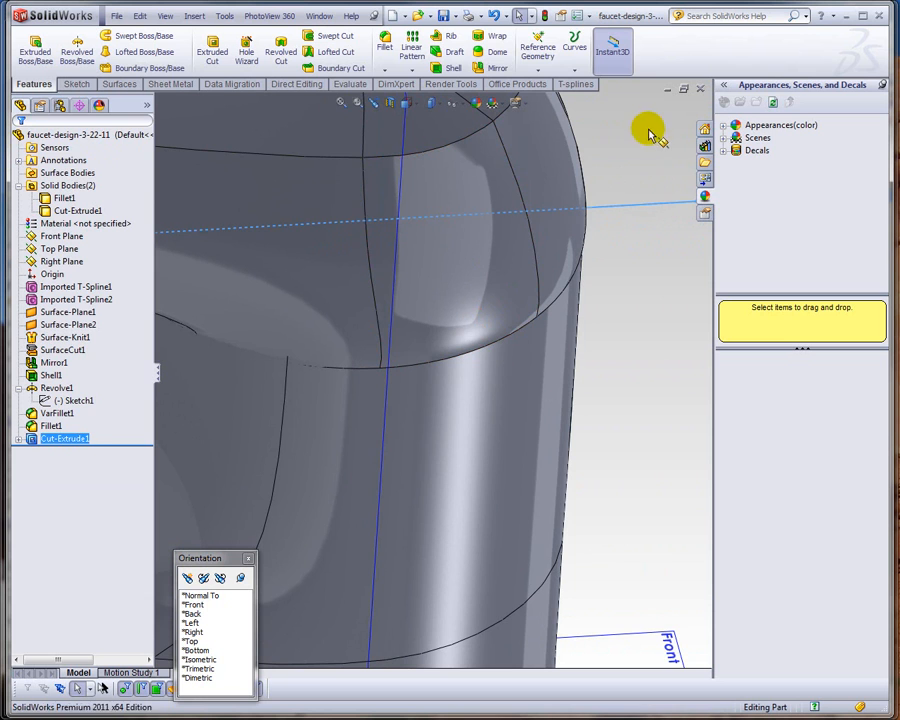
left_click(643, 195)
left_click(645, 212)
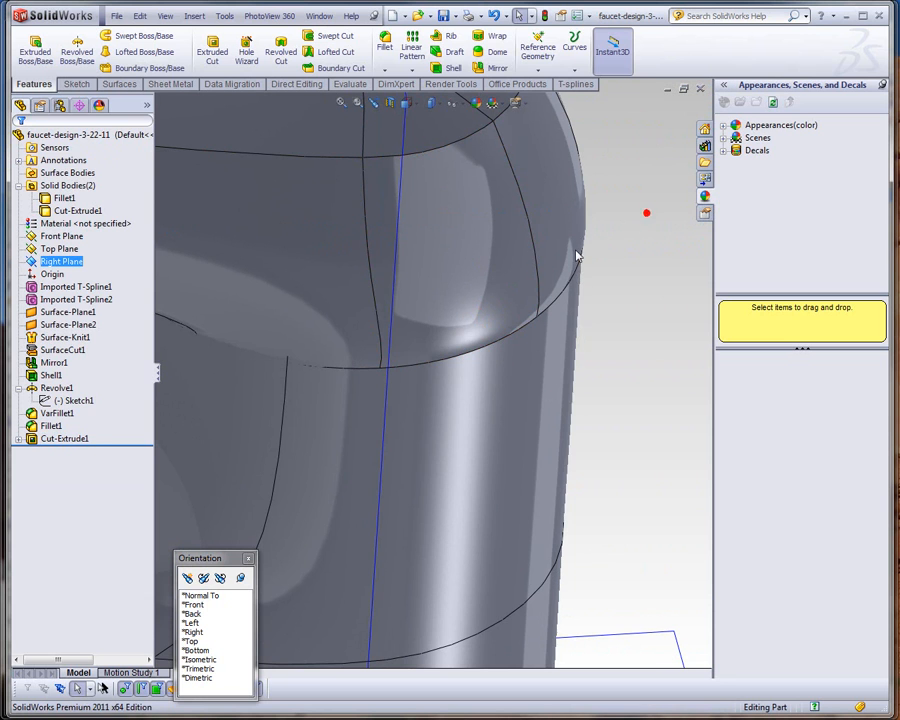
right_click(515, 303)
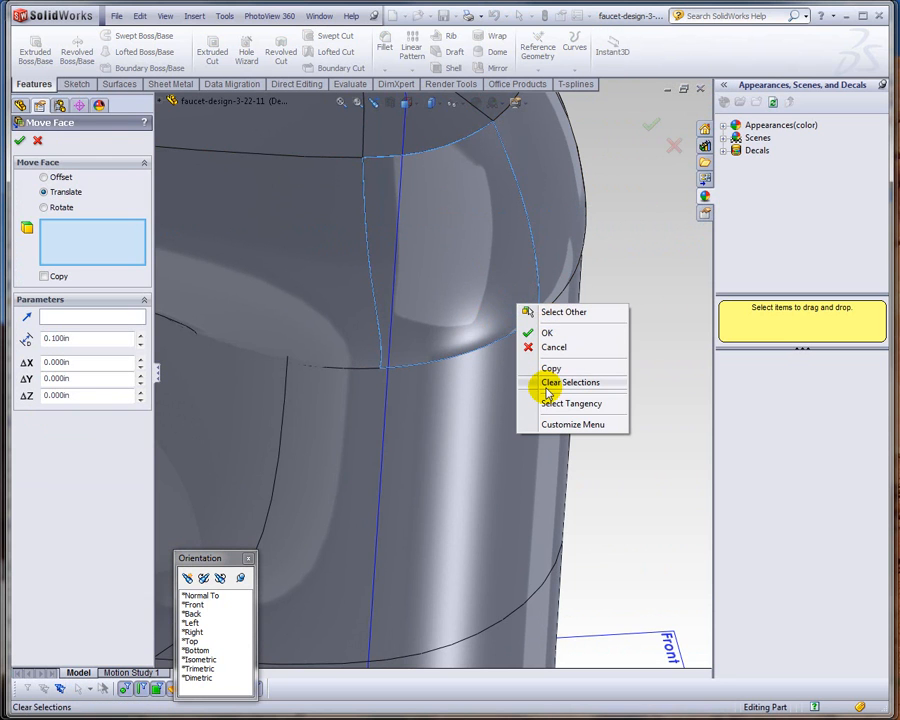
left_click(540, 312)
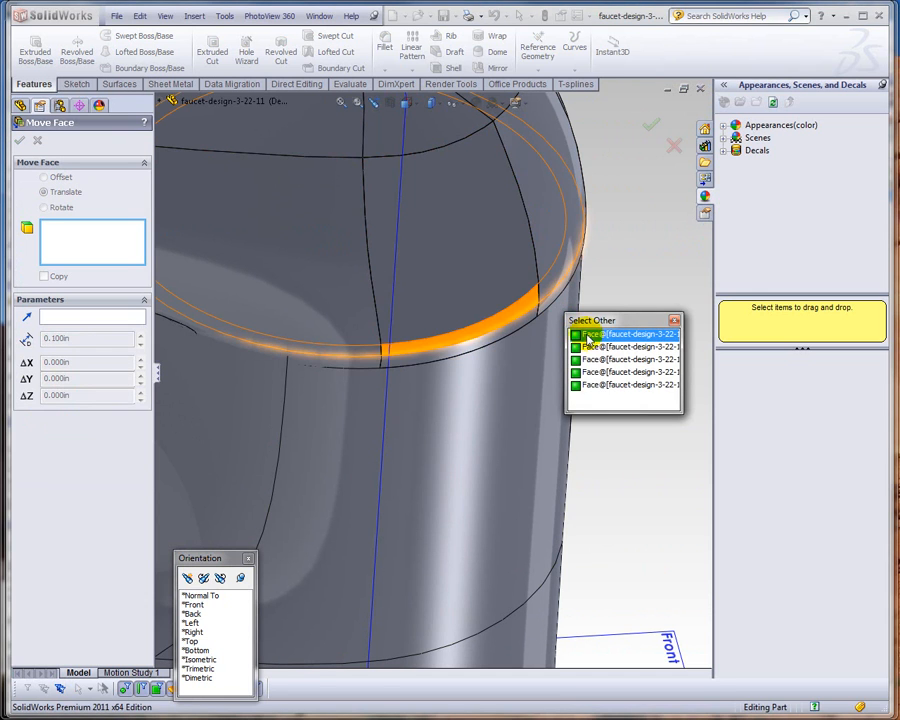
left_click(590, 338)
scroll(586, 334, "up", 5)
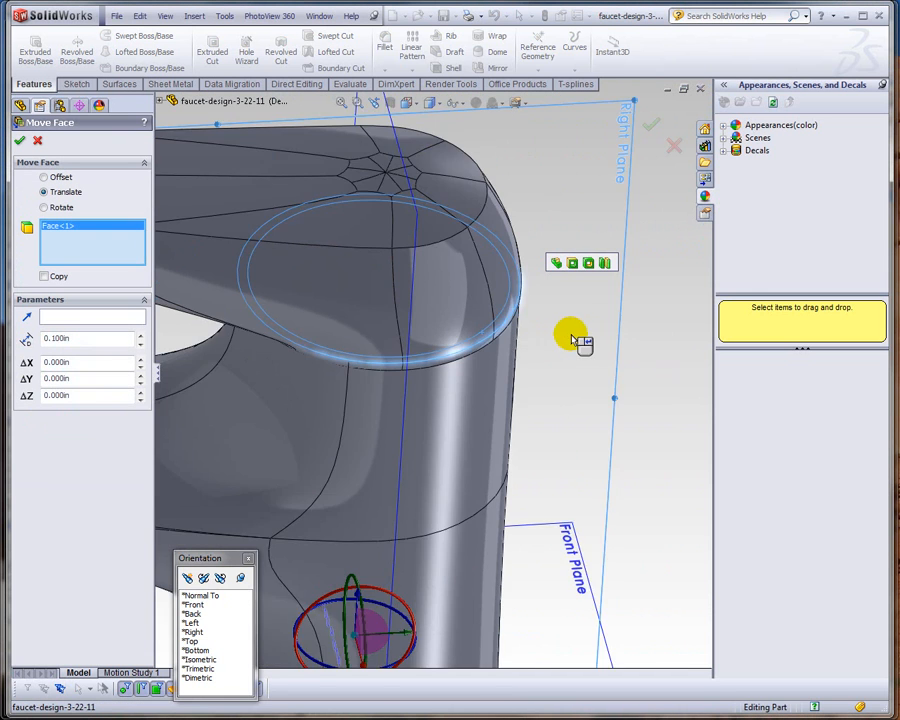
left_click(193, 633)
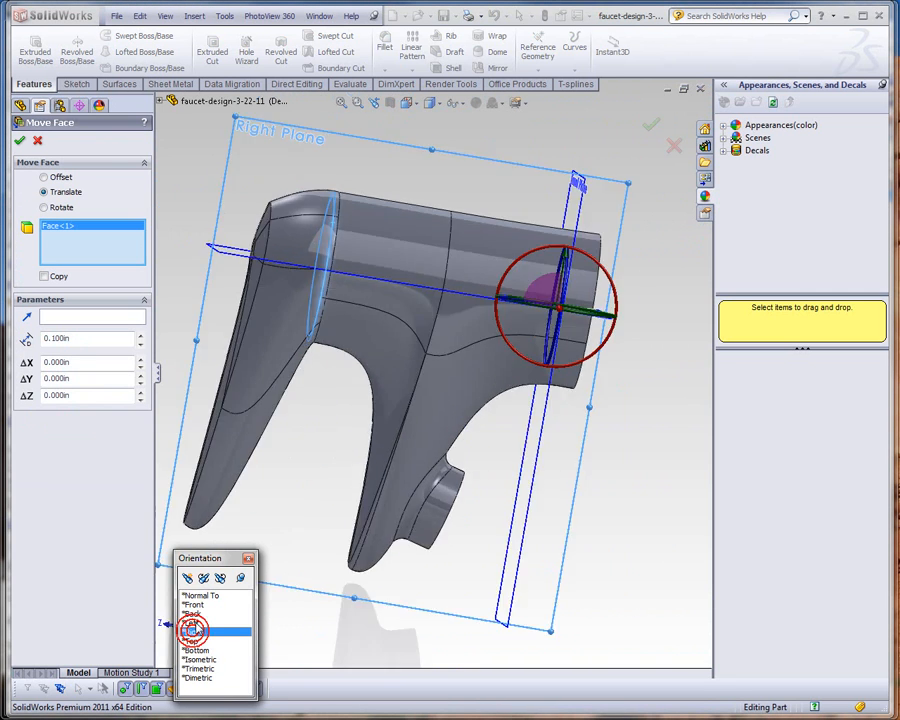
scroll(442, 194, "down", 3)
mouse_move(590, 330)
left_mouse_down()
mouse_move(586, 321)
mouse_move(600, 327)
left_mouse_up()
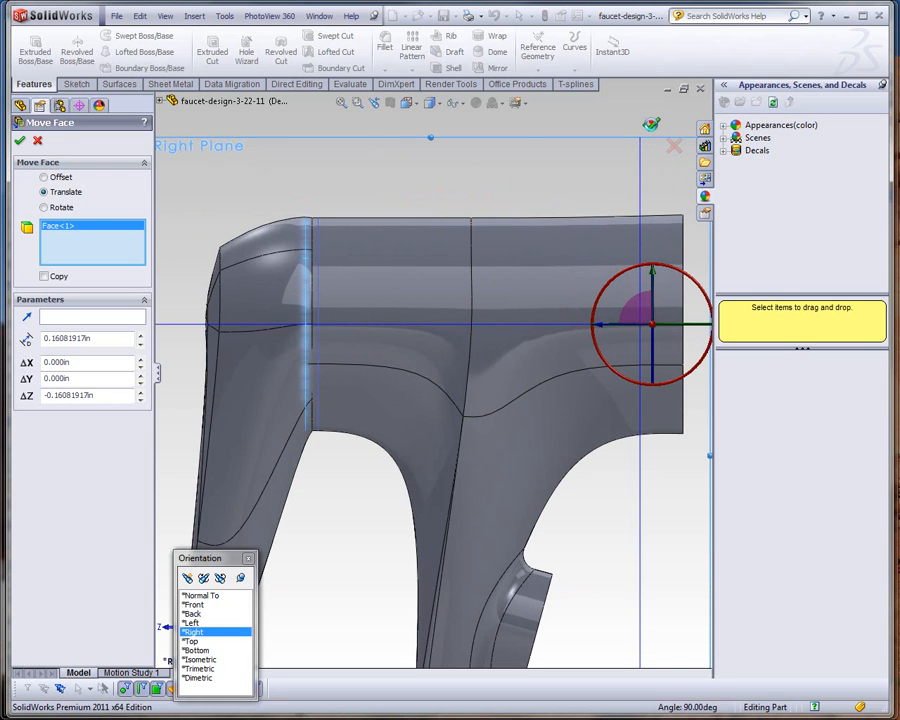
key("Return")
- Fillet the lever's upper perimeter edge with a constant radius of 0.05 in and tangent propagation
middle_click_drag(352, 201, 572, 267)
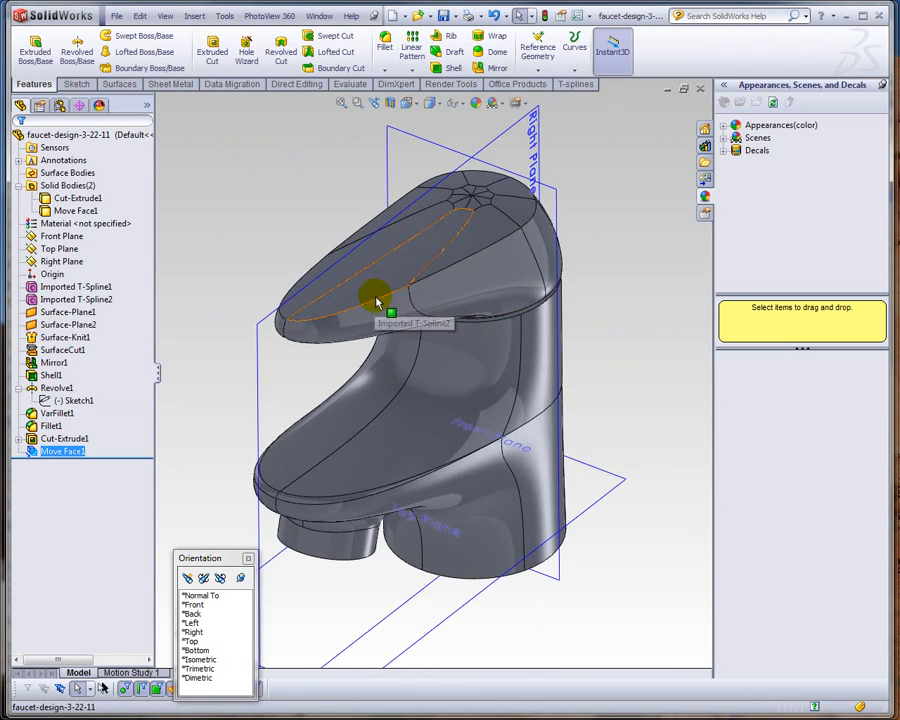
left_click(385, 42)
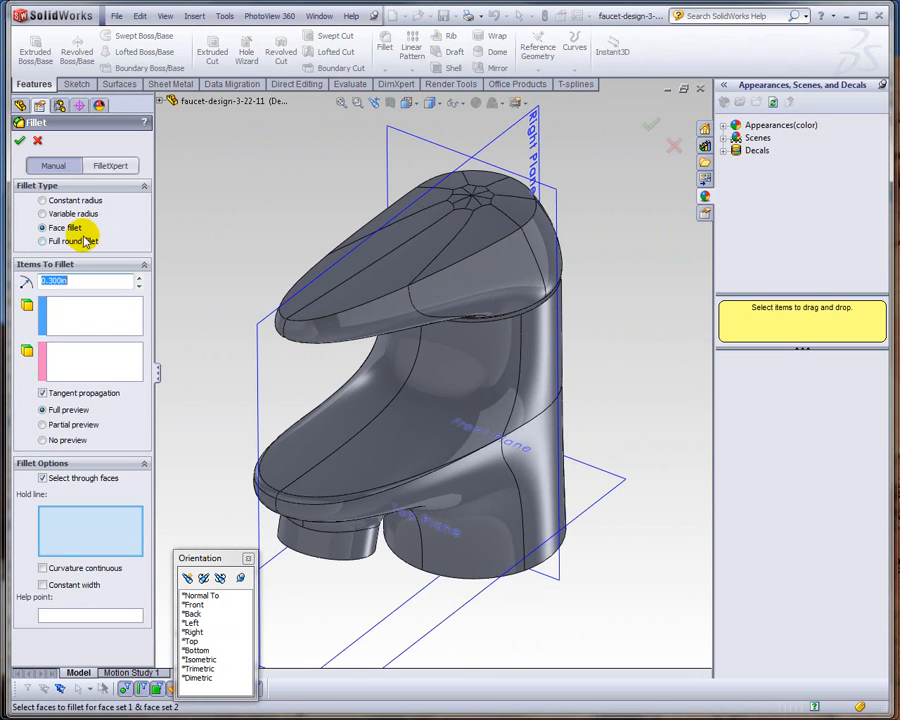
left_click(52, 200)
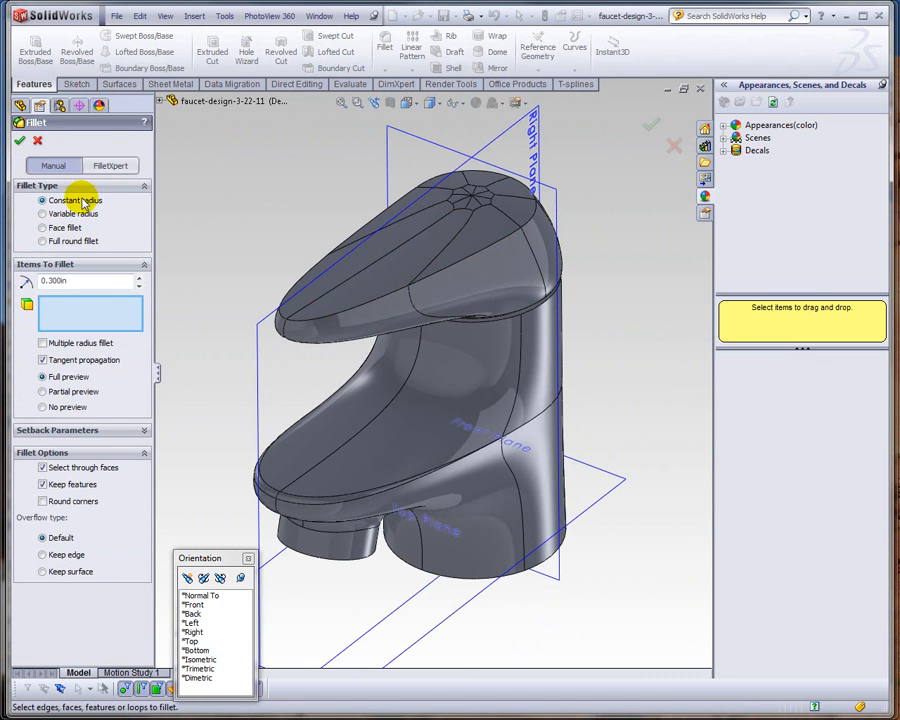
left_click(366, 306)
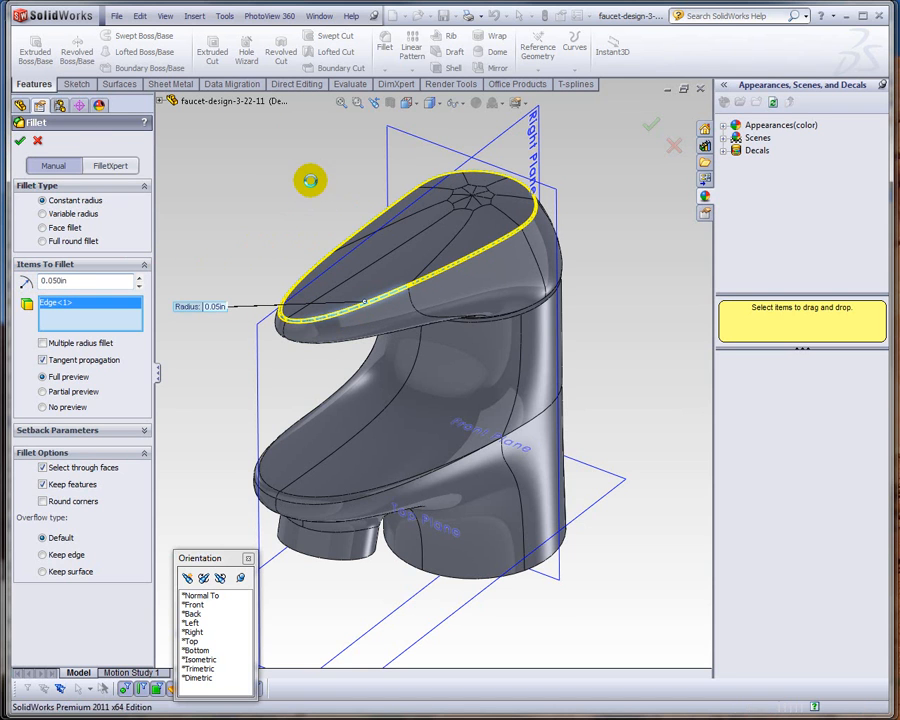
key("Return")
- Reorder Shell1 in the feature history so it comes after Revolve1 and VarFillet1
middle_click_drag(297, 195, 392, 456)
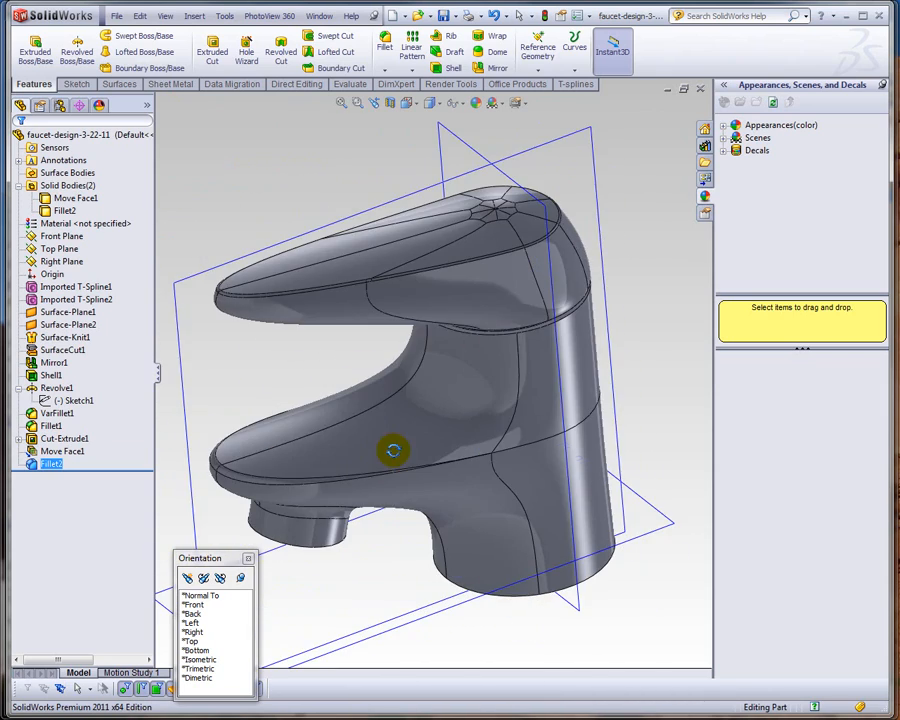
middle_click_drag(303, 380, 347, 270)
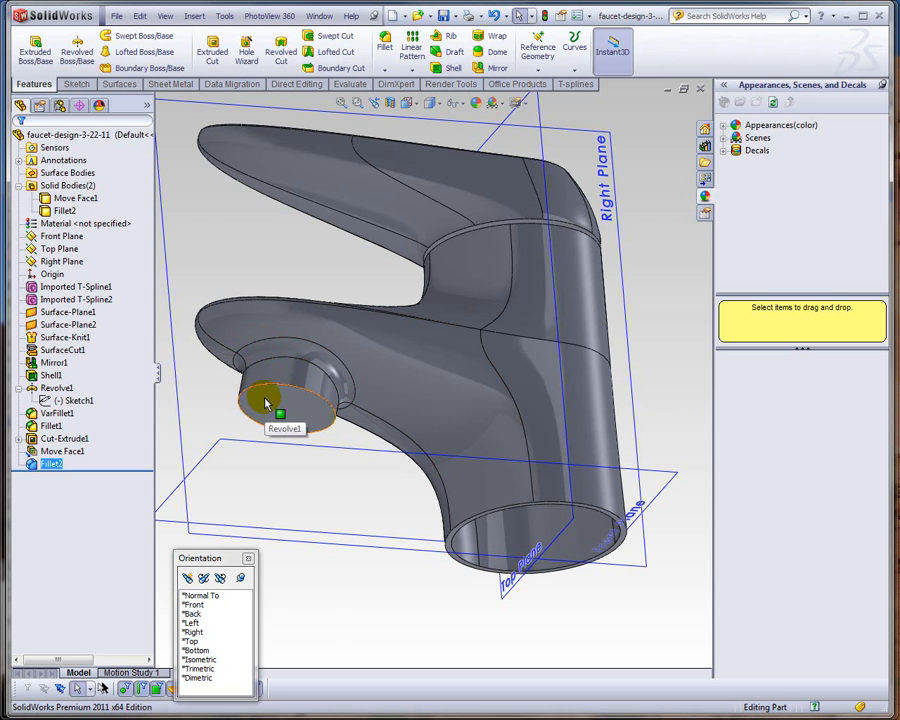
left_click(52, 375)
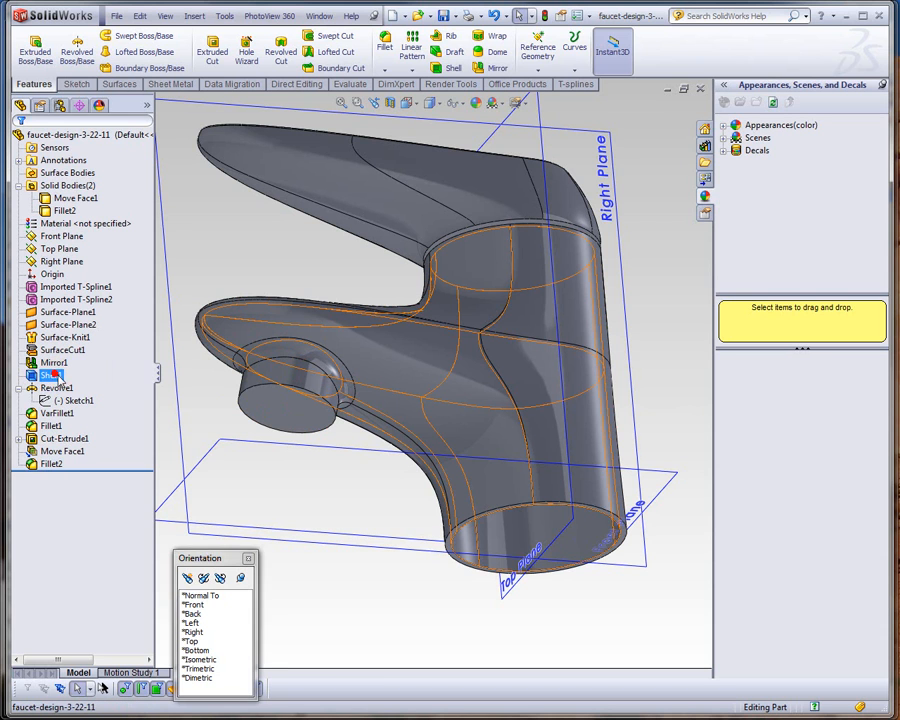
left_click_drag(56, 415, 56, 413)
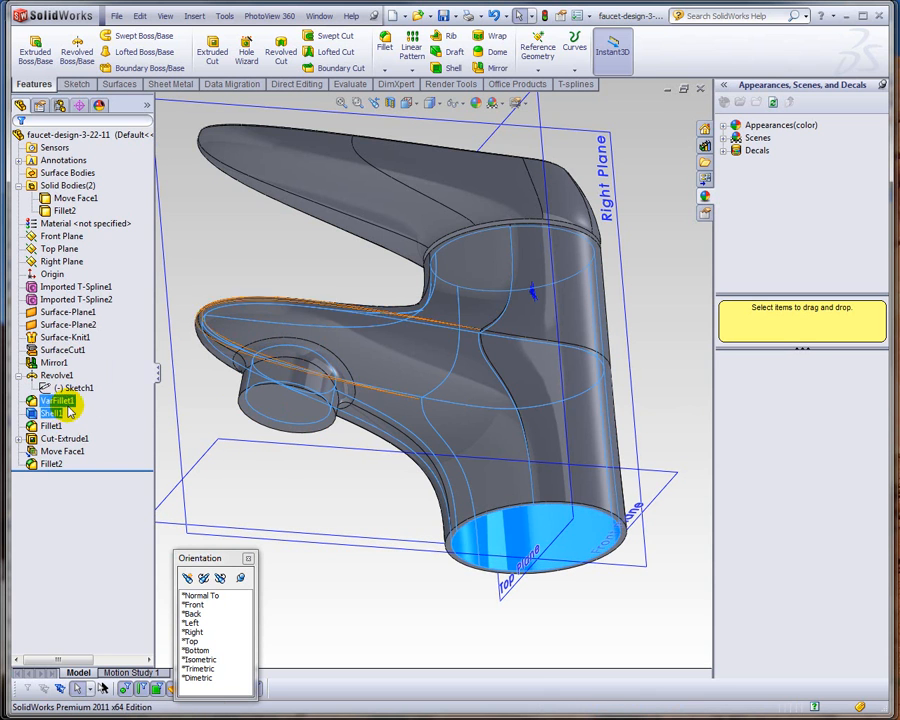
- Edit Shell1 to also remove the end face of the revolved outlet, so the outlet is hollowed and open
right_click(50, 415)
left_click(58, 372)
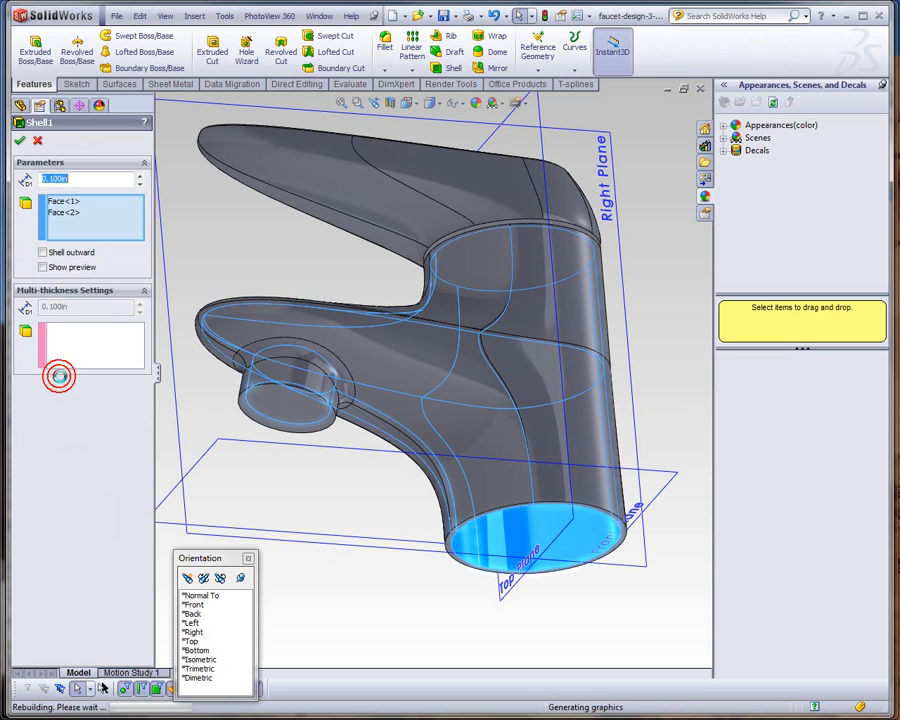
left_click(73, 236)
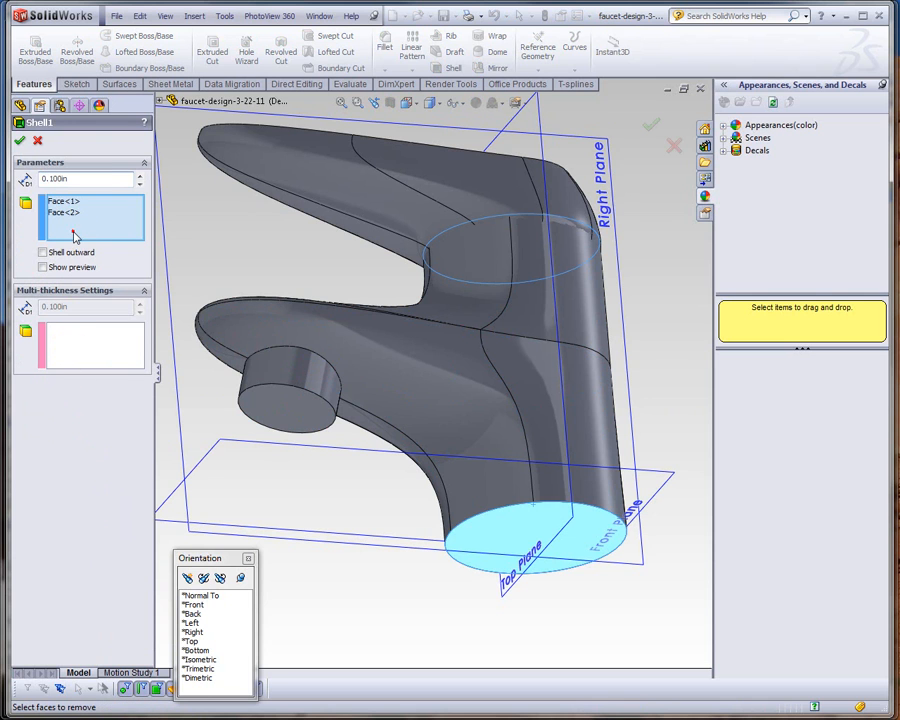
left_click(292, 424)
left_click(19, 141)
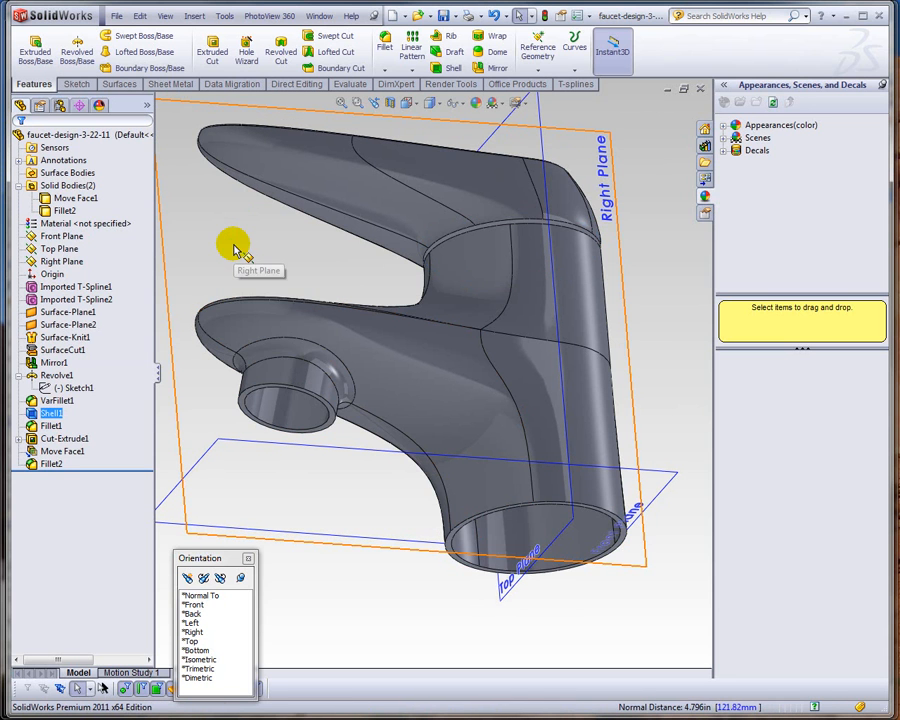
- Edit Imported T-Spline1 and try to shift the spout tip's underside control vertices toward the faucet base in the right view
middle_click_drag(305, 414, 324, 318)
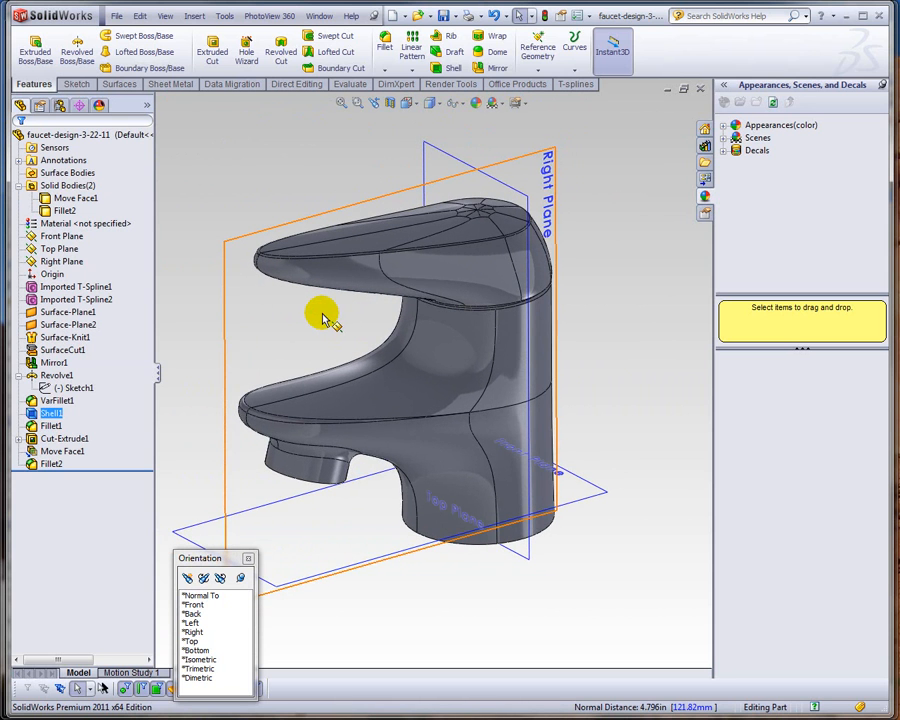
left_click(60, 288)
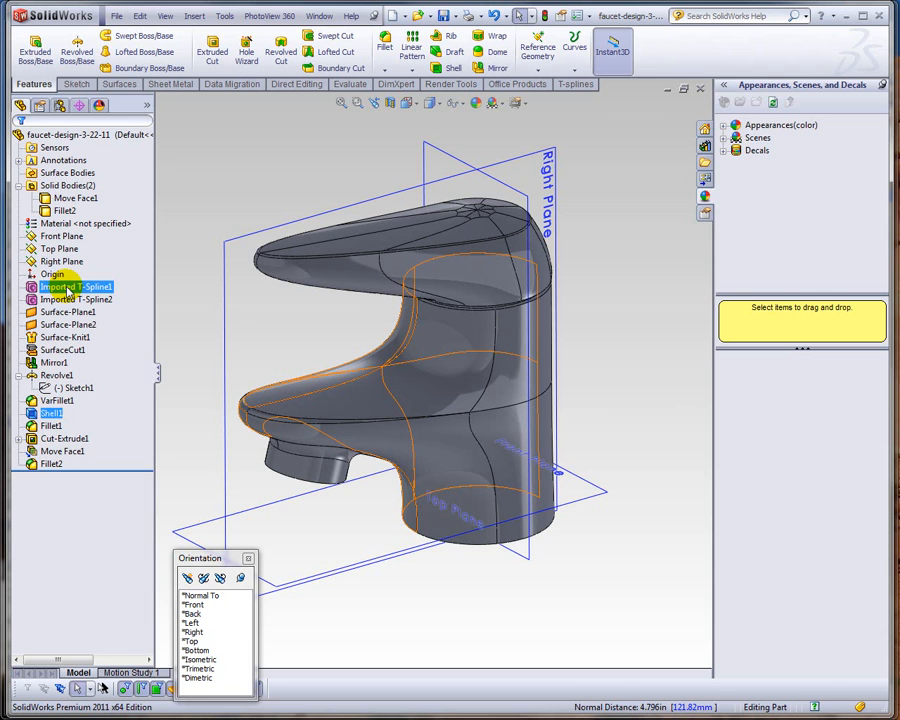
right_click(62, 288)
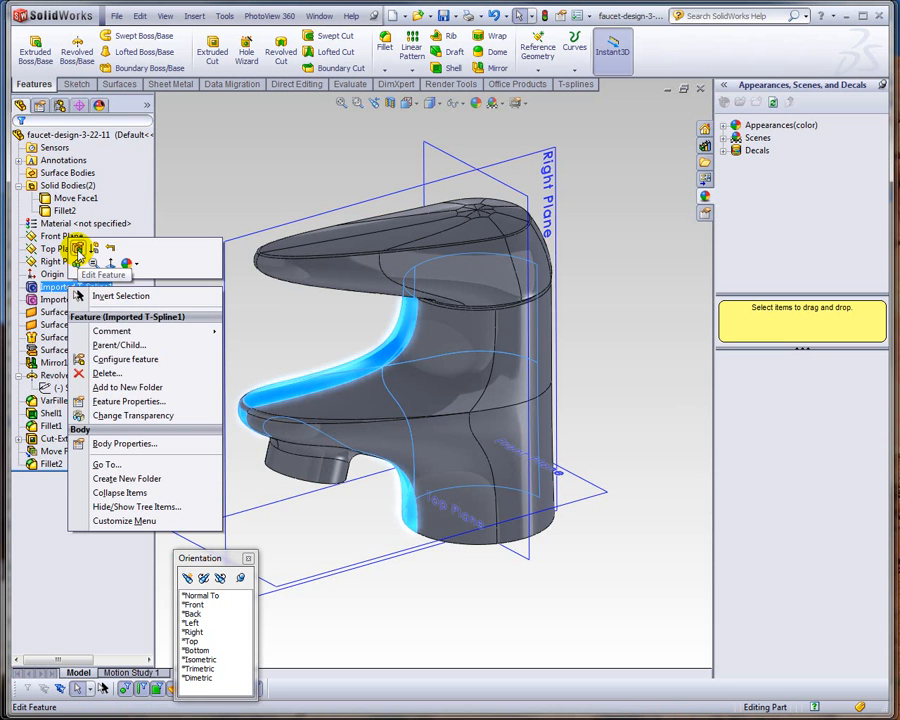
left_click(77, 250)
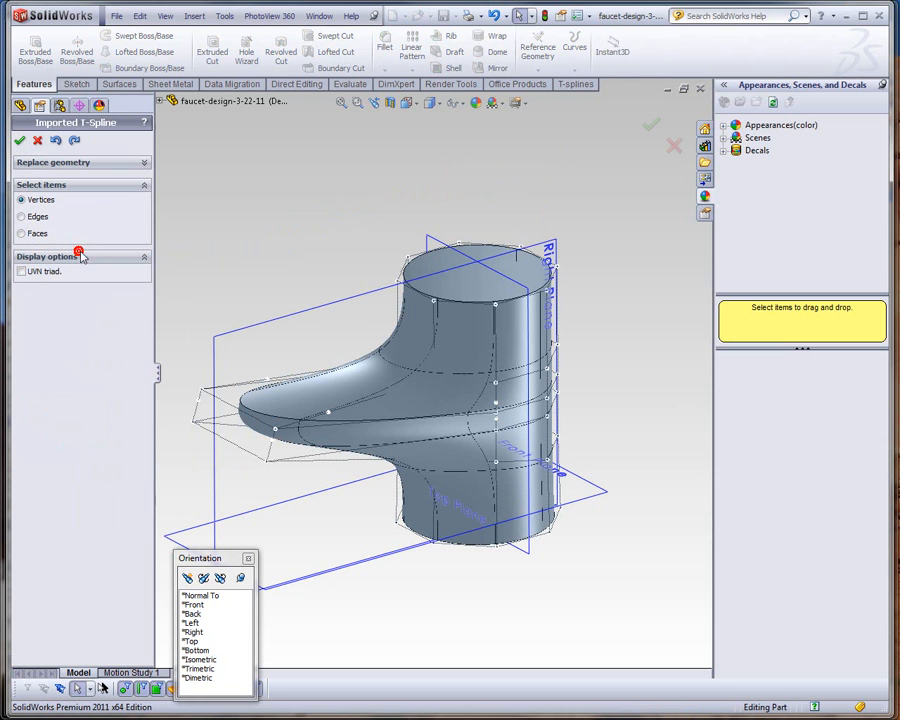
left_click(194, 632)
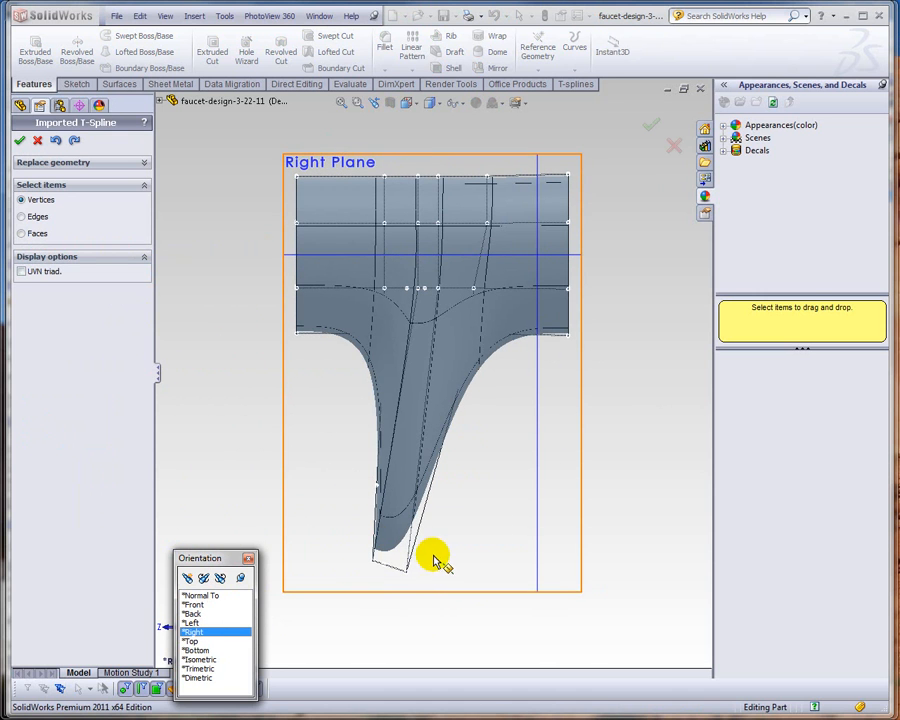
left_click(395, 591)
left_click(405, 572)
left_click_drag(363, 577, 382, 567)
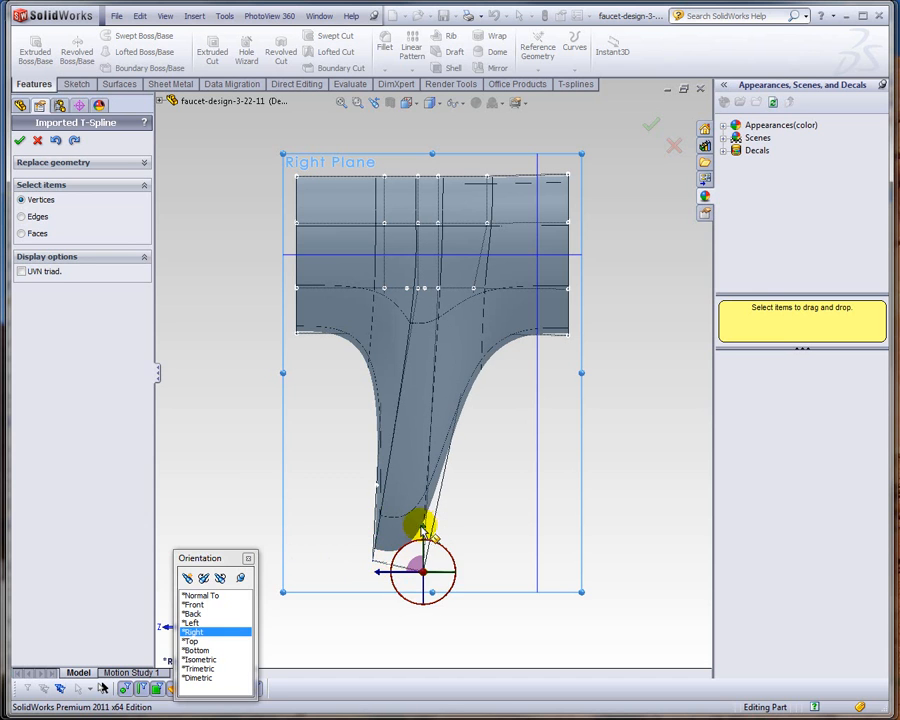
left_click_drag(424, 530, 424, 525)
left_click_drag(383, 574, 392, 574)
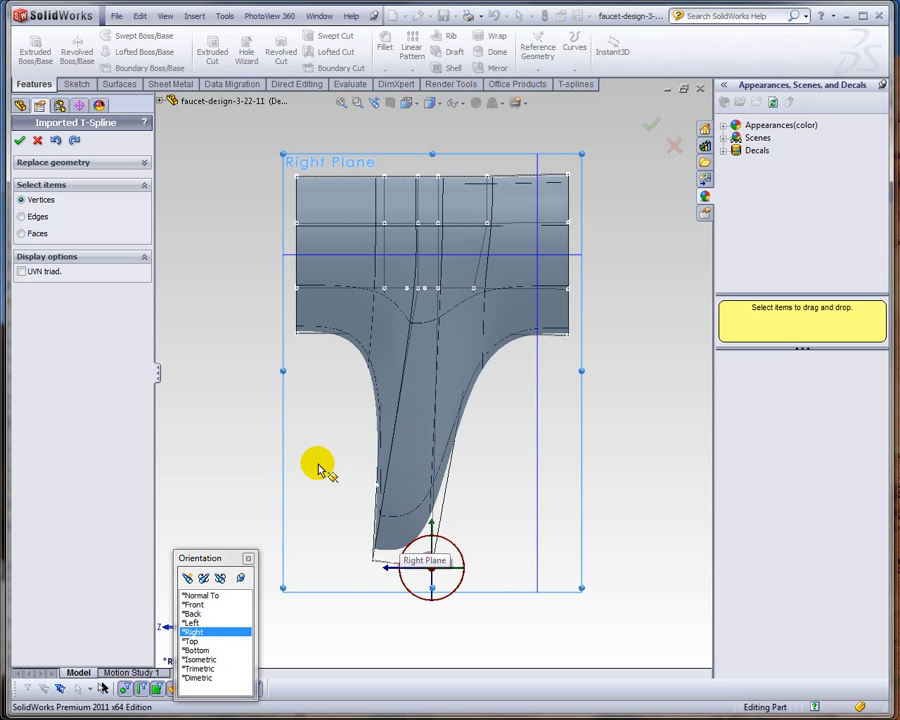
- Try to widen the spout tip by scaling its end control vertices sideways in the front view, and discard the T-Spline edits
left_click(194, 642)
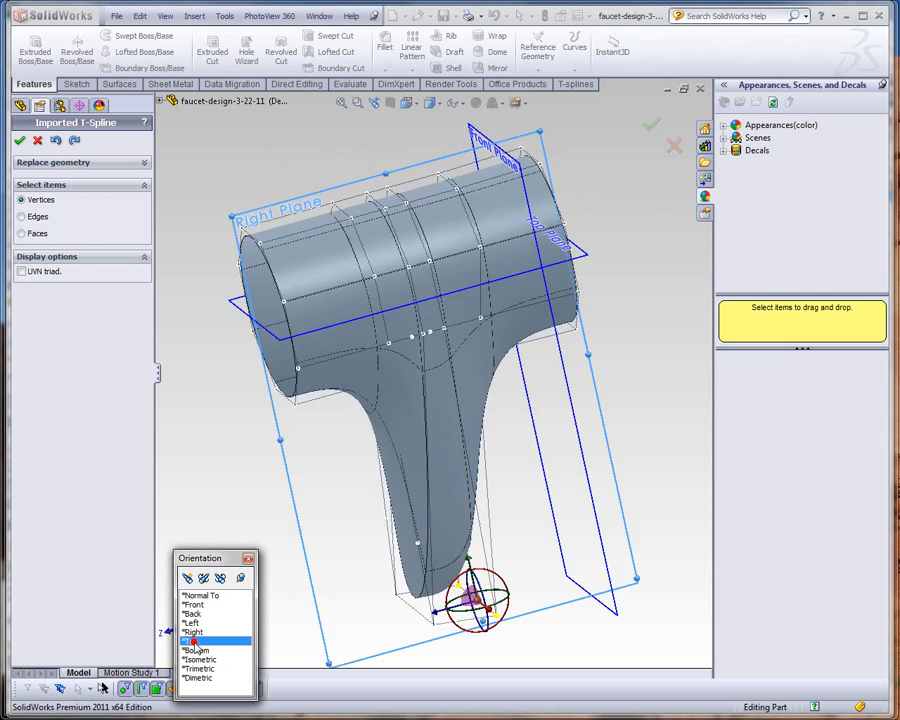
left_click(195, 605)
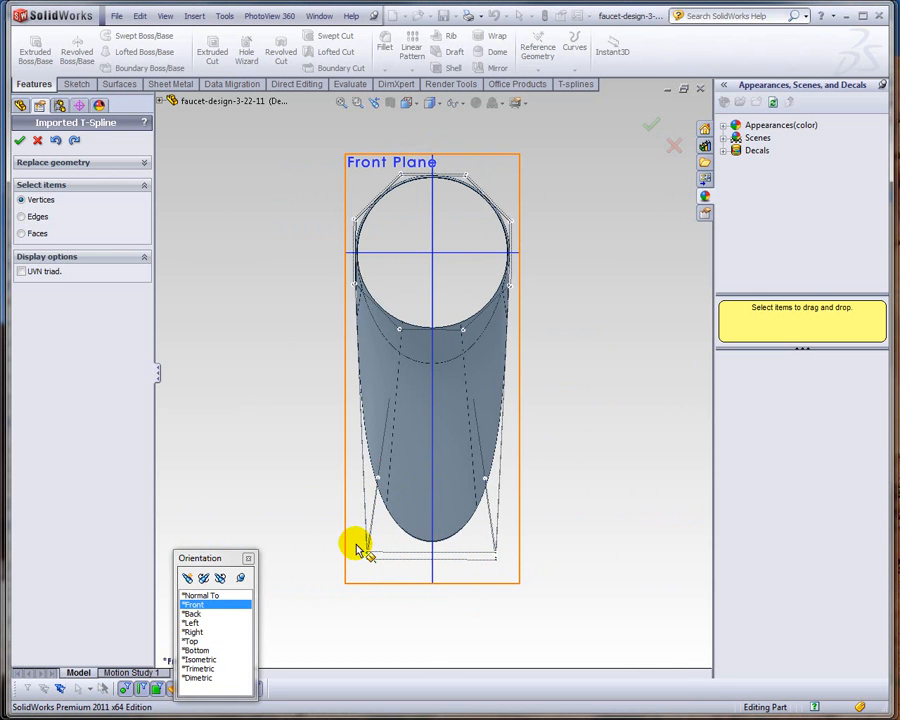
left_click(358, 545)
left_click_drag(512, 592, 509, 588)
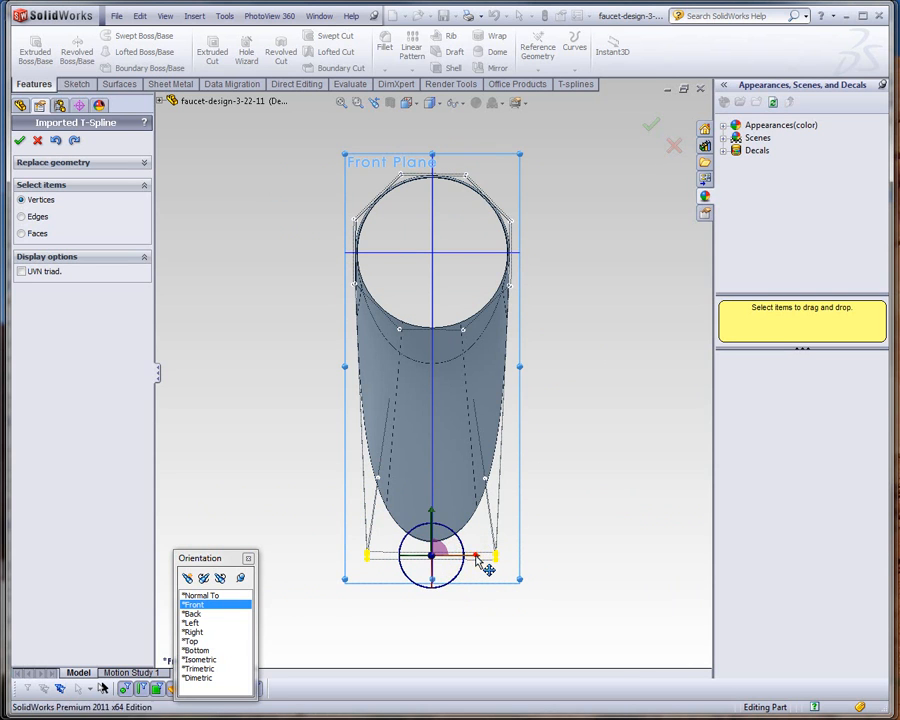
mouse_move(487, 566)
left_mouse_down()
mouse_move(508, 570)
mouse_move(490, 552)
left_mouse_up()
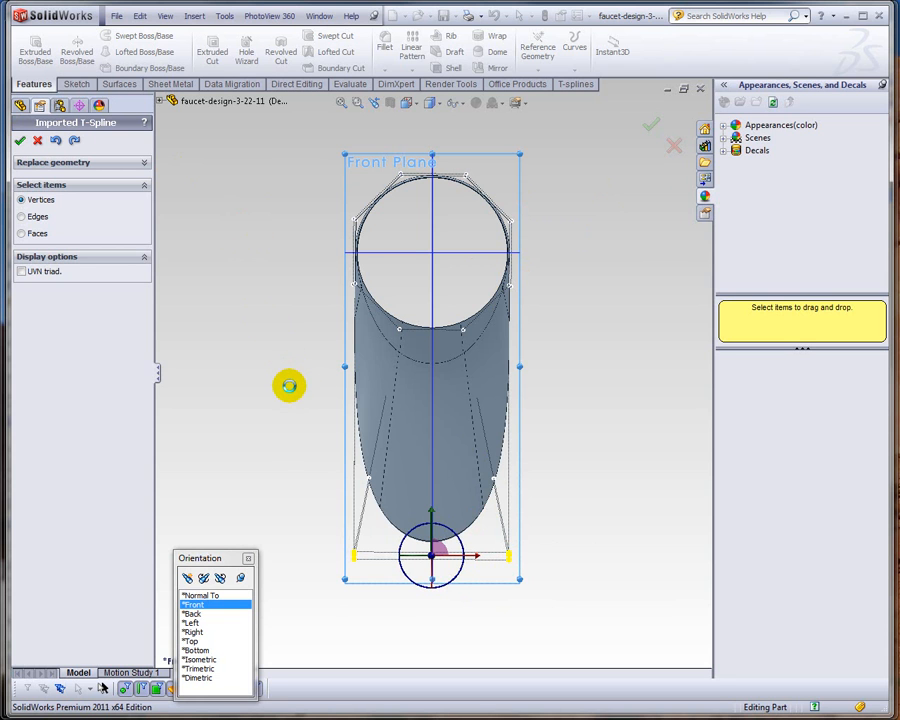
left_click(515, 398)
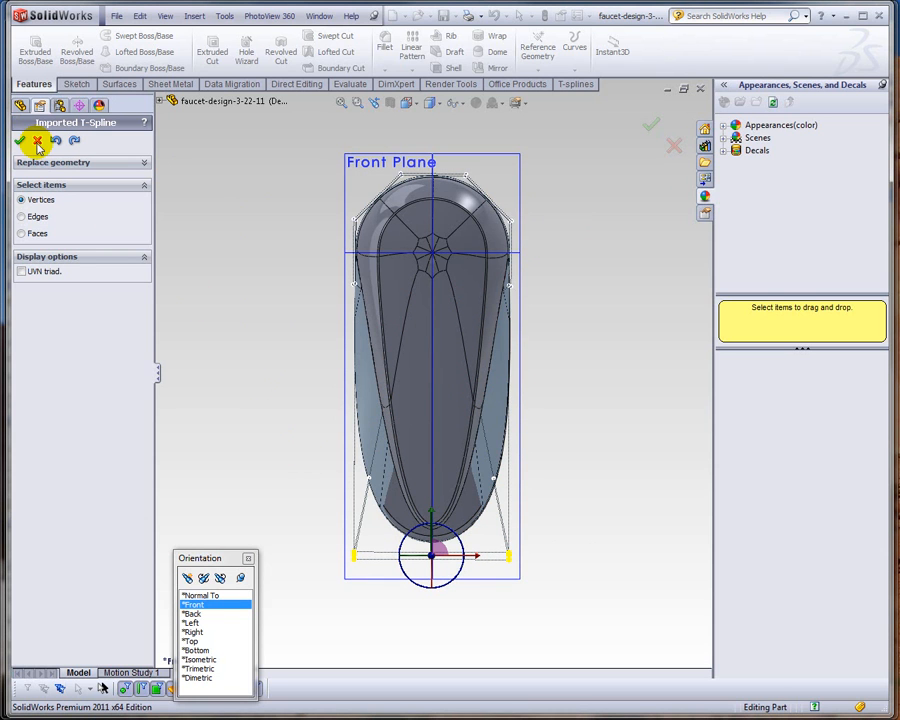
left_click(37, 142)
- Edit Imported T-Spline2 in the right view and show zebra stripes on the lever surface
middle_click_drag(315, 450, 250, 322)
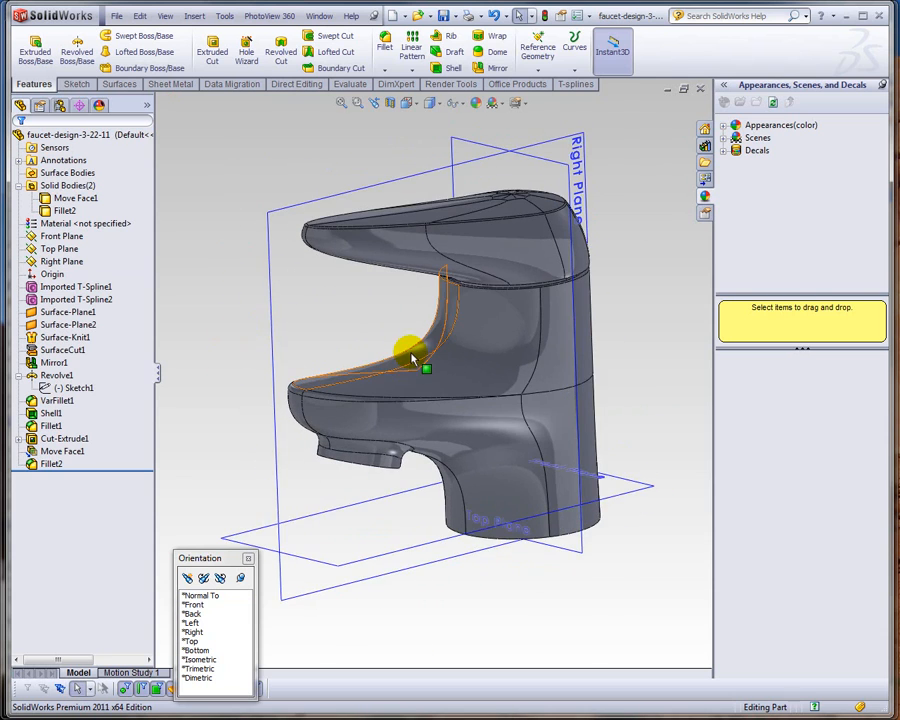
middle_click_drag(407, 362, 233, 285)
left_click(78, 300)
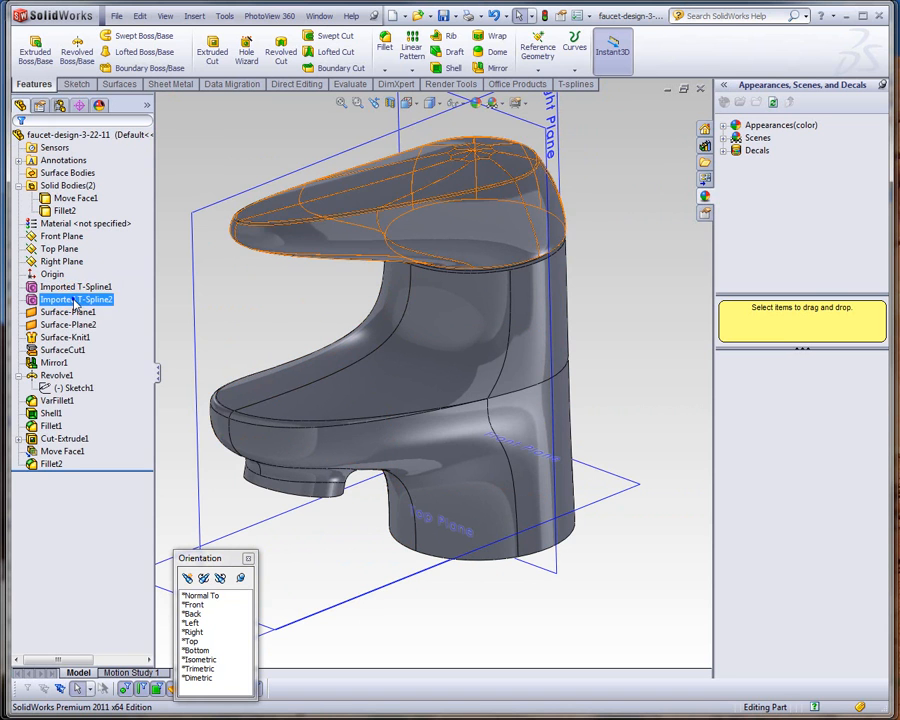
right_click(74, 299)
left_click(88, 265)
middle_click_drag(311, 303, 240, 272)
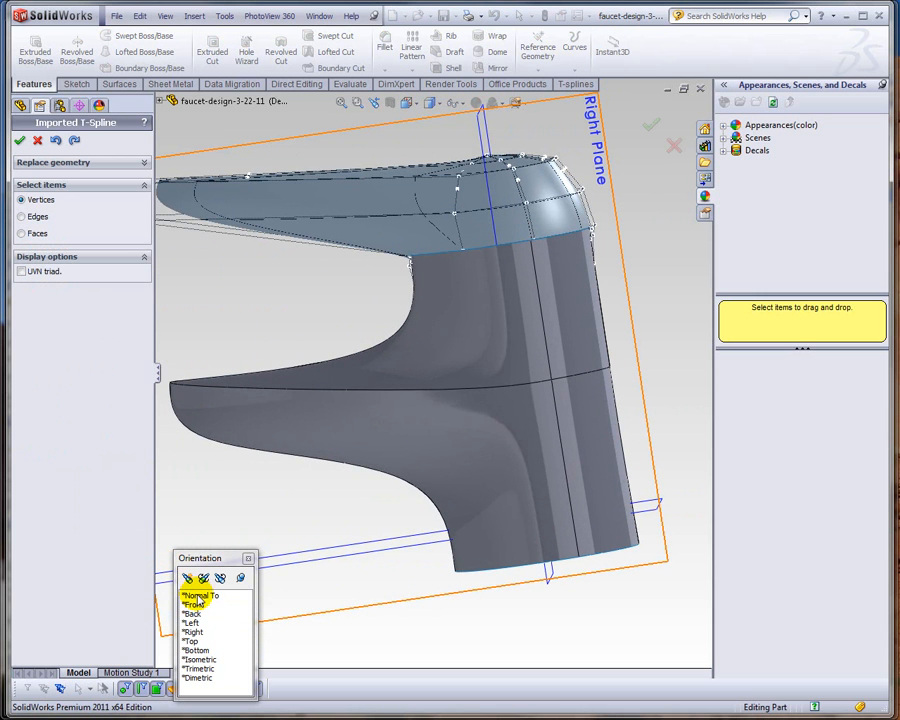
left_click(192, 631)
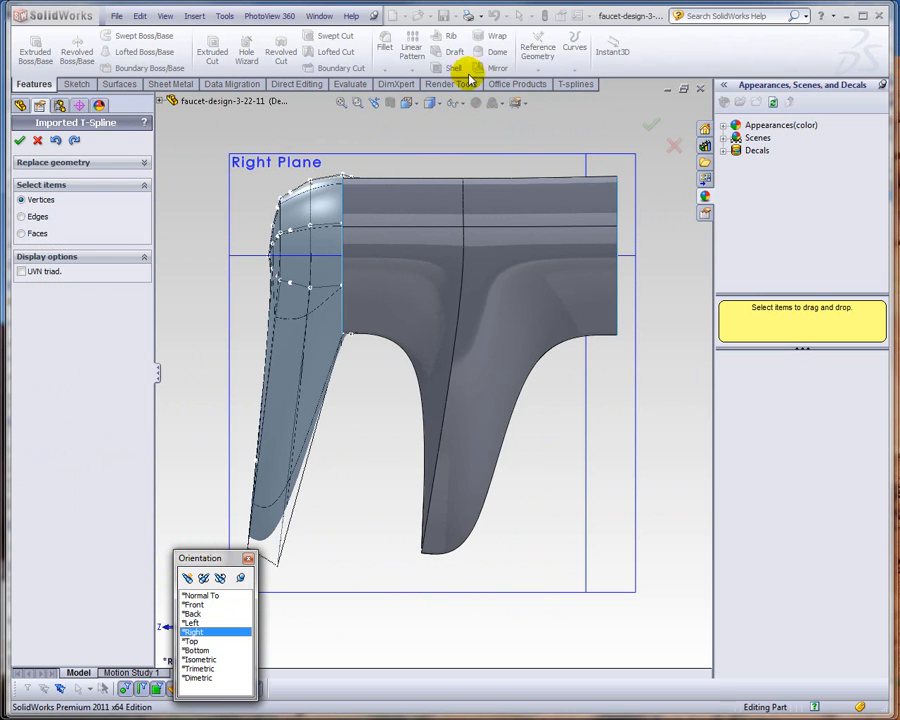
left_click(575, 84)
left_click(50, 55)
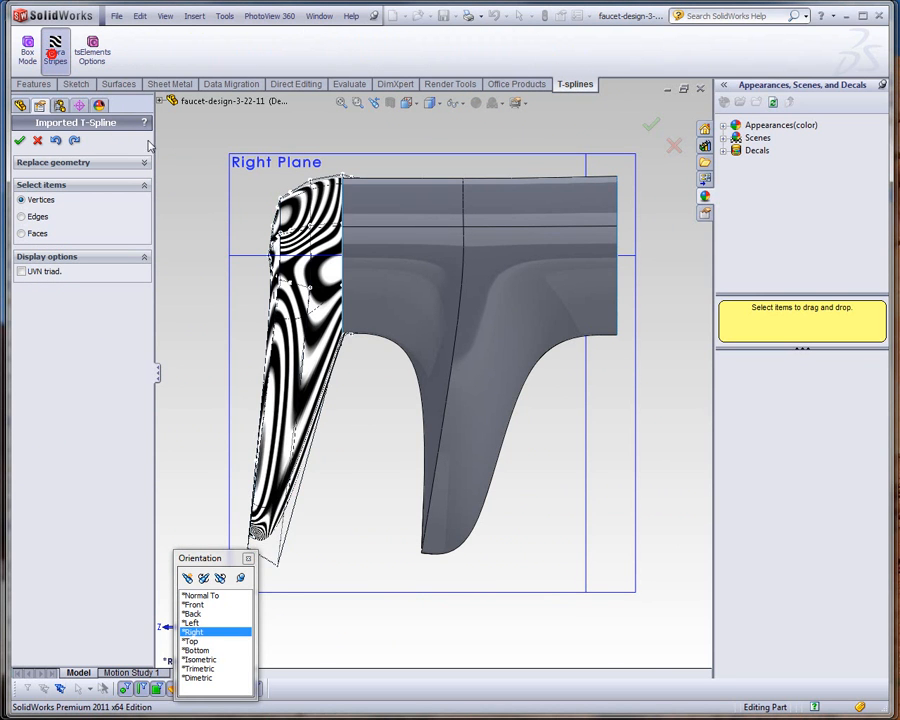
- Shift the control vertices of the lever's top cap slightly outward, away from the faucet body, and inspect the zebra stripes from below
scroll(228, 250, "down", 3)
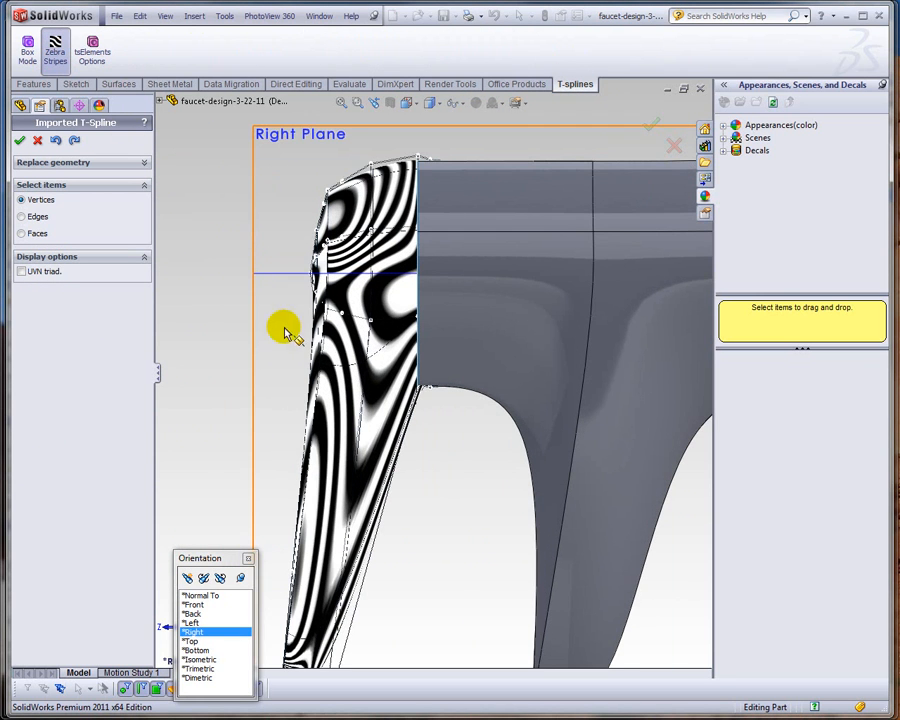
left_click_drag(284, 160, 353, 382)
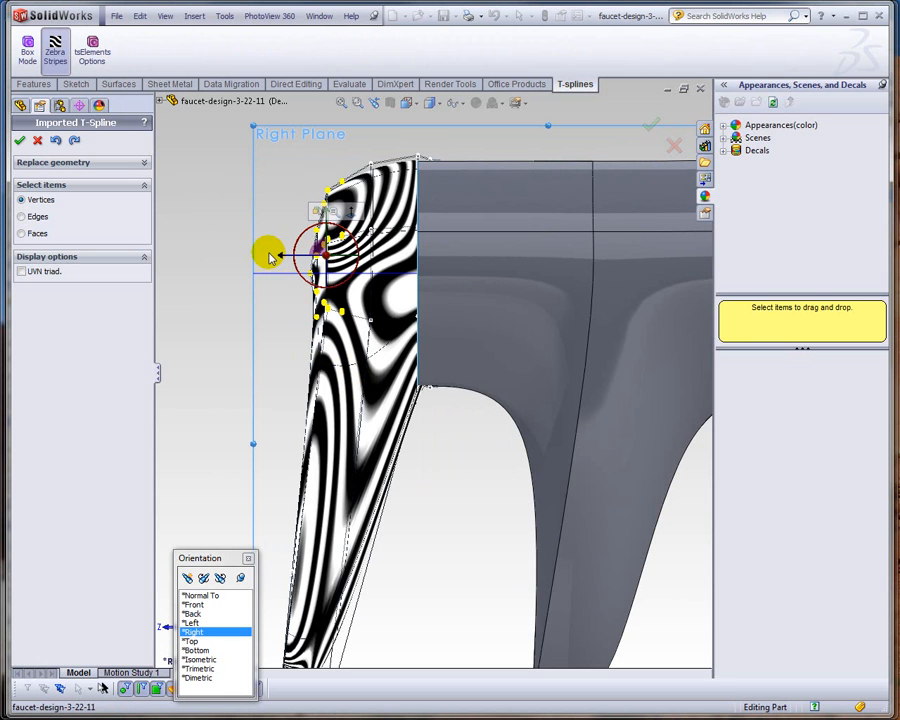
left_click_drag(281, 258, 262, 256)
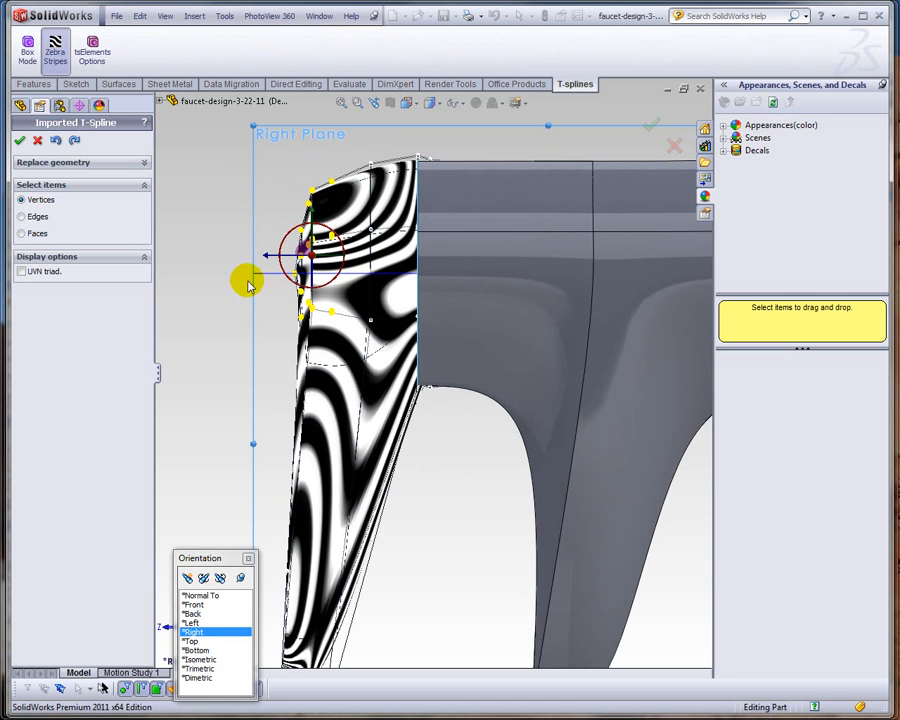
mouse_move(223, 299)
middle_mouse_down()
mouse_move(247, 321)
mouse_move(293, 333)
mouse_move(279, 336)
mouse_move(201, 301)
mouse_move(273, 338)
mouse_move(222, 310)
mouse_move(327, 317)
mouse_move(289, 235)
mouse_move(297, 271)
mouse_move(211, 250)
mouse_move(75, 248)
middle_mouse_up()
middle_click_drag(200, 197, 188, 180)
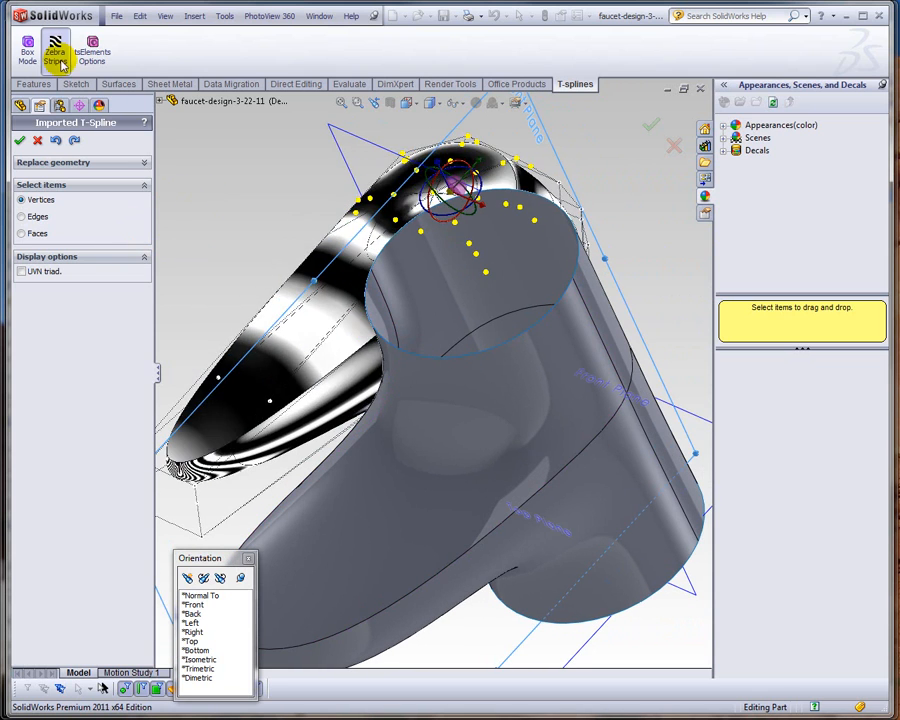
- Hide the zebra stripes, show the lever in Box Mode, and select the control vertices around its top cap
left_click(55, 52)
left_click(27, 50)
middle_click_drag(274, 224, 345, 242)
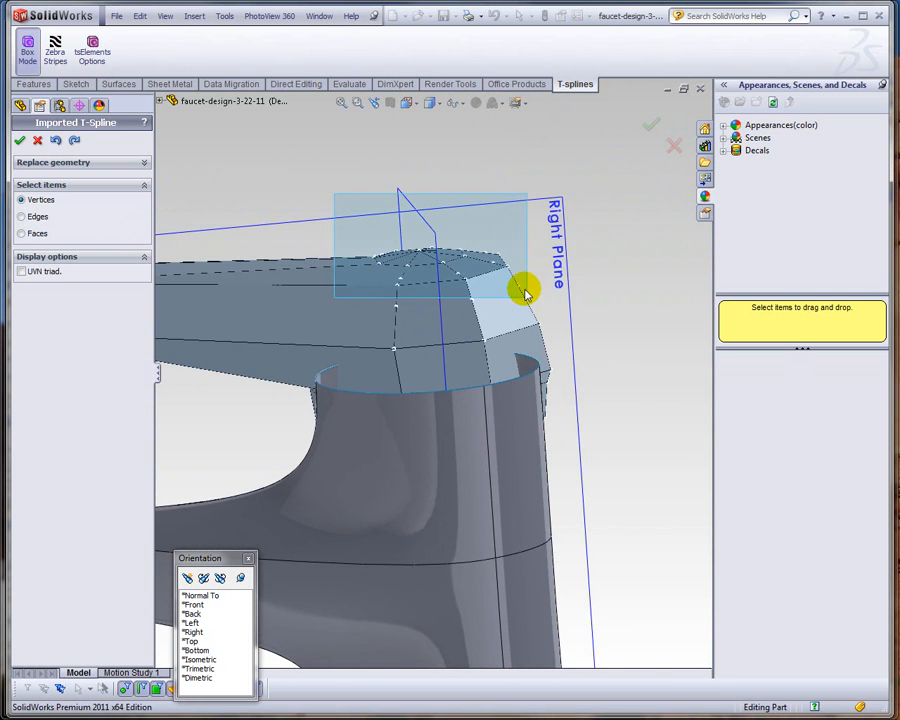
middle_click_drag(521, 292, 498, 261)
left_click(337, 171)
left_click_drag(293, 185, 565, 276)
middle_click_drag(498, 262, 496, 315)
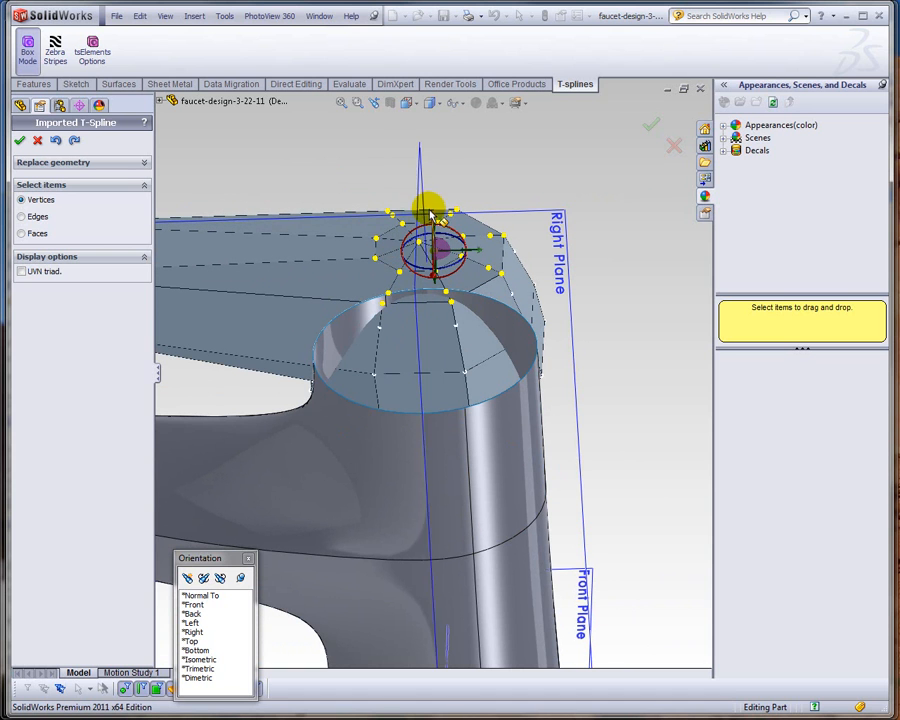
- Return the lever to its smooth display, close the T-Spline edit, and view the rebuilt faucet
left_click(26, 46)
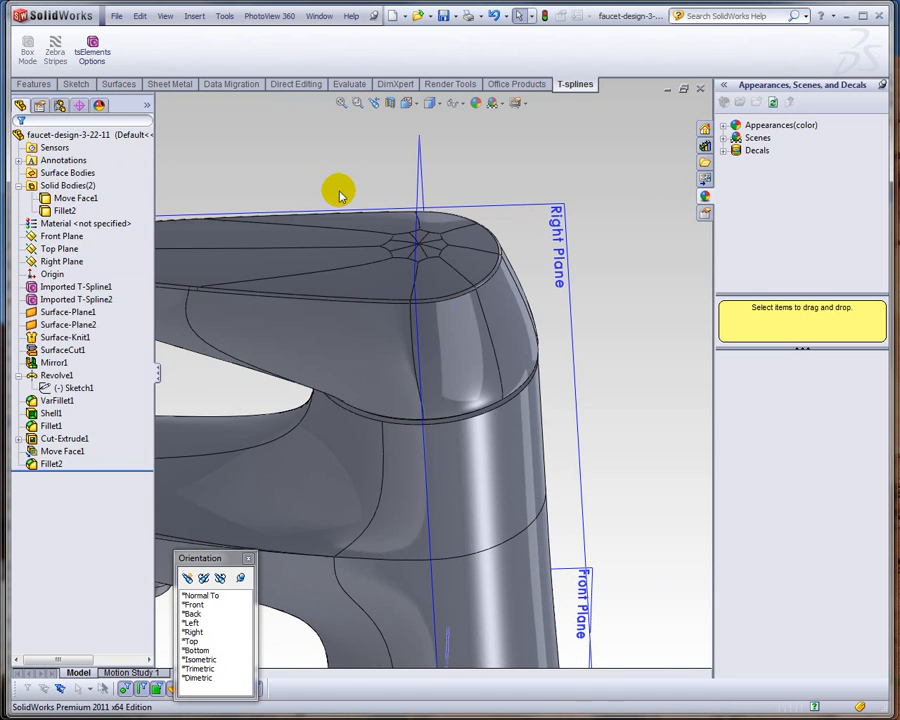
scroll(340, 220, "up", 5)
middle_click_drag(352, 241, 371, 232)
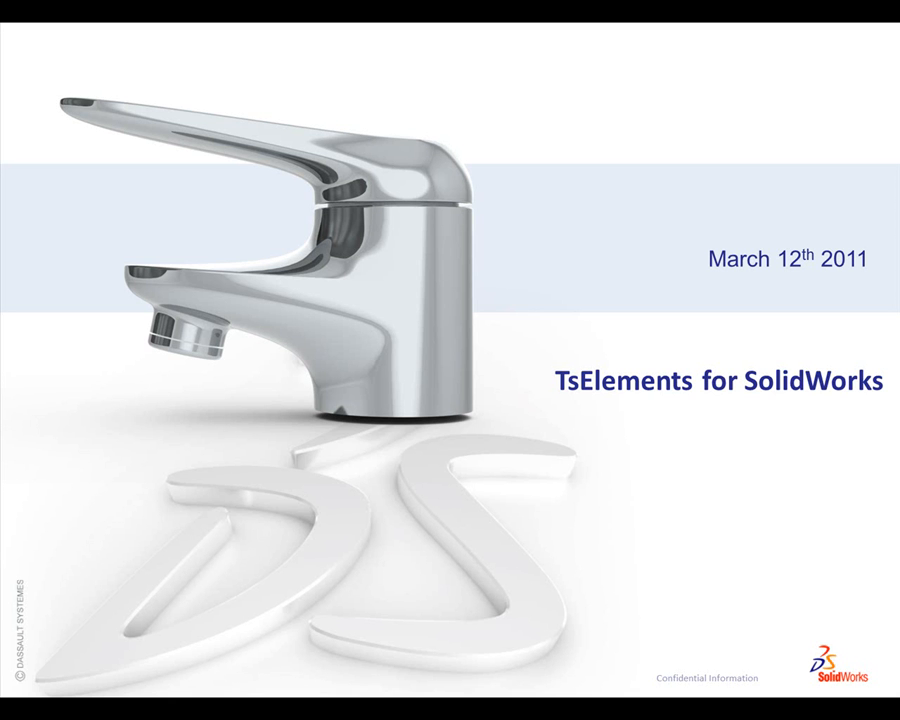